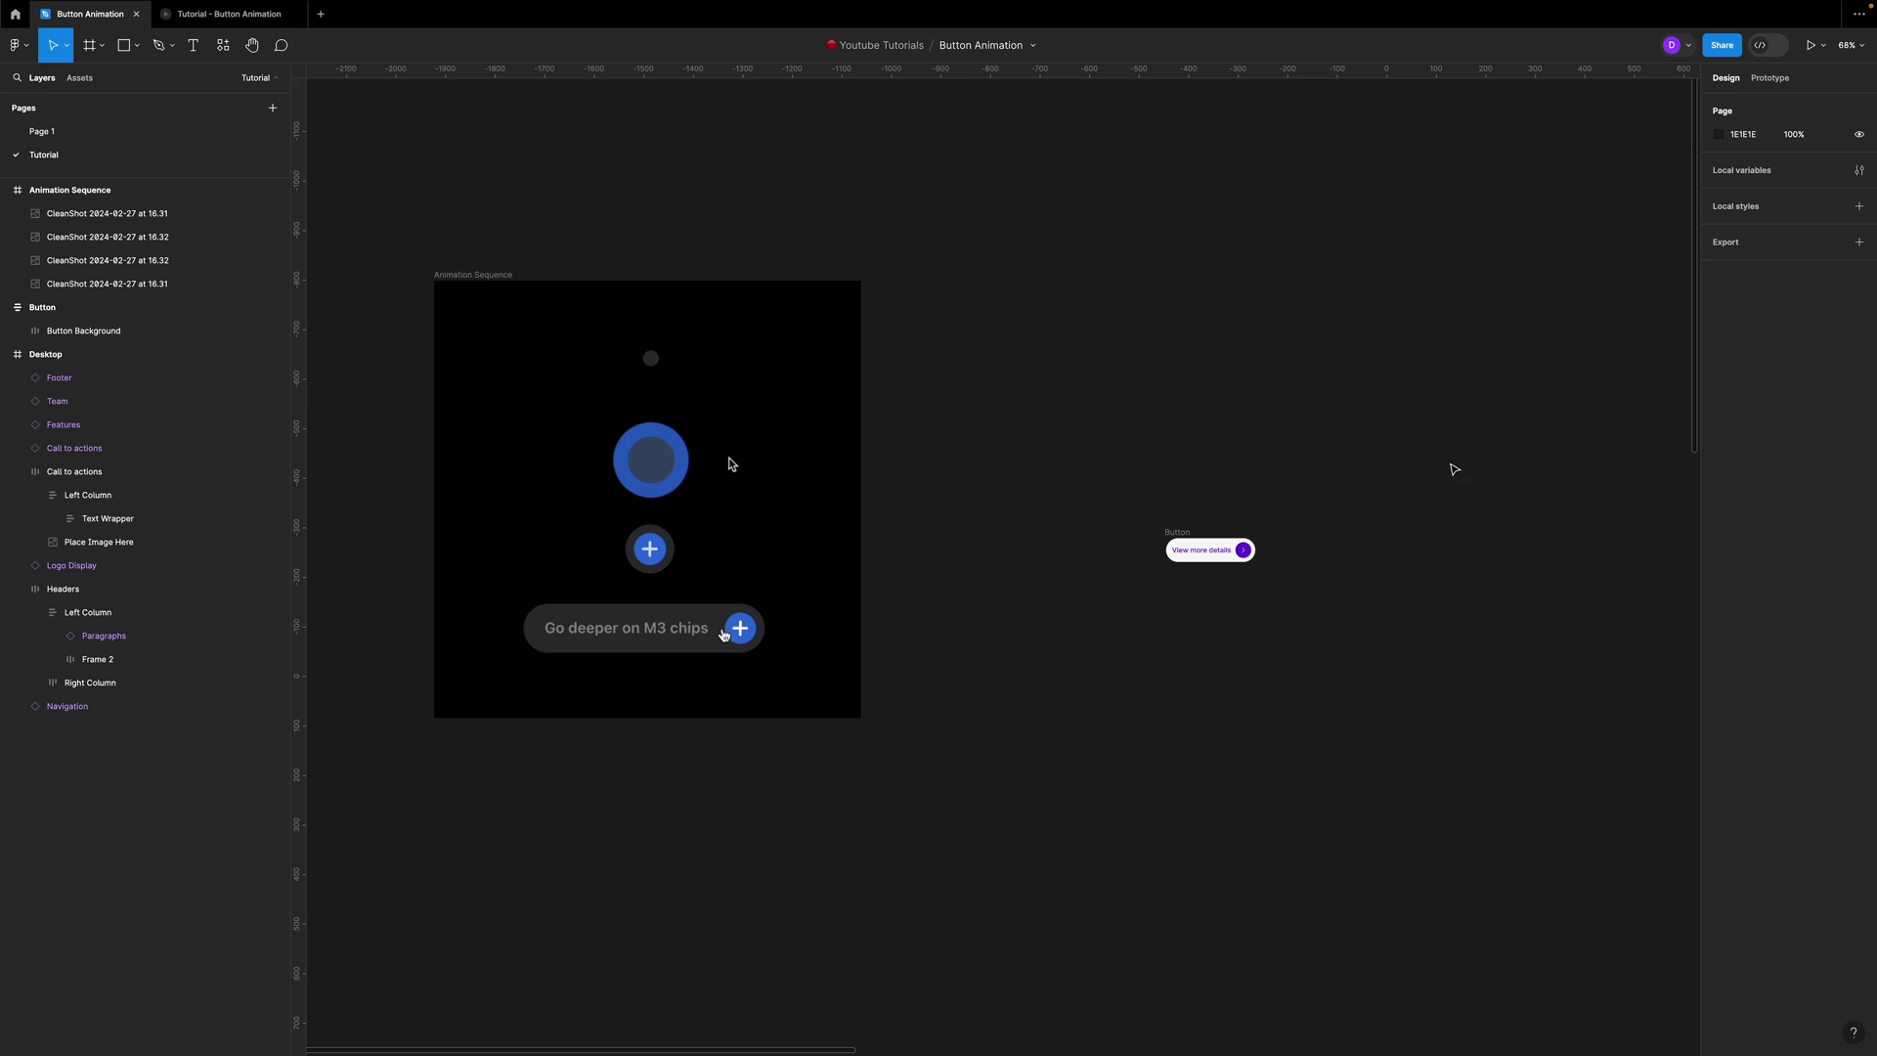
# - Move the Button frame closer to the Animation Sequence frame and widen it to 257
pyautogui.moveTo(1191, 534); pyautogui.dragTo(1090, 525)
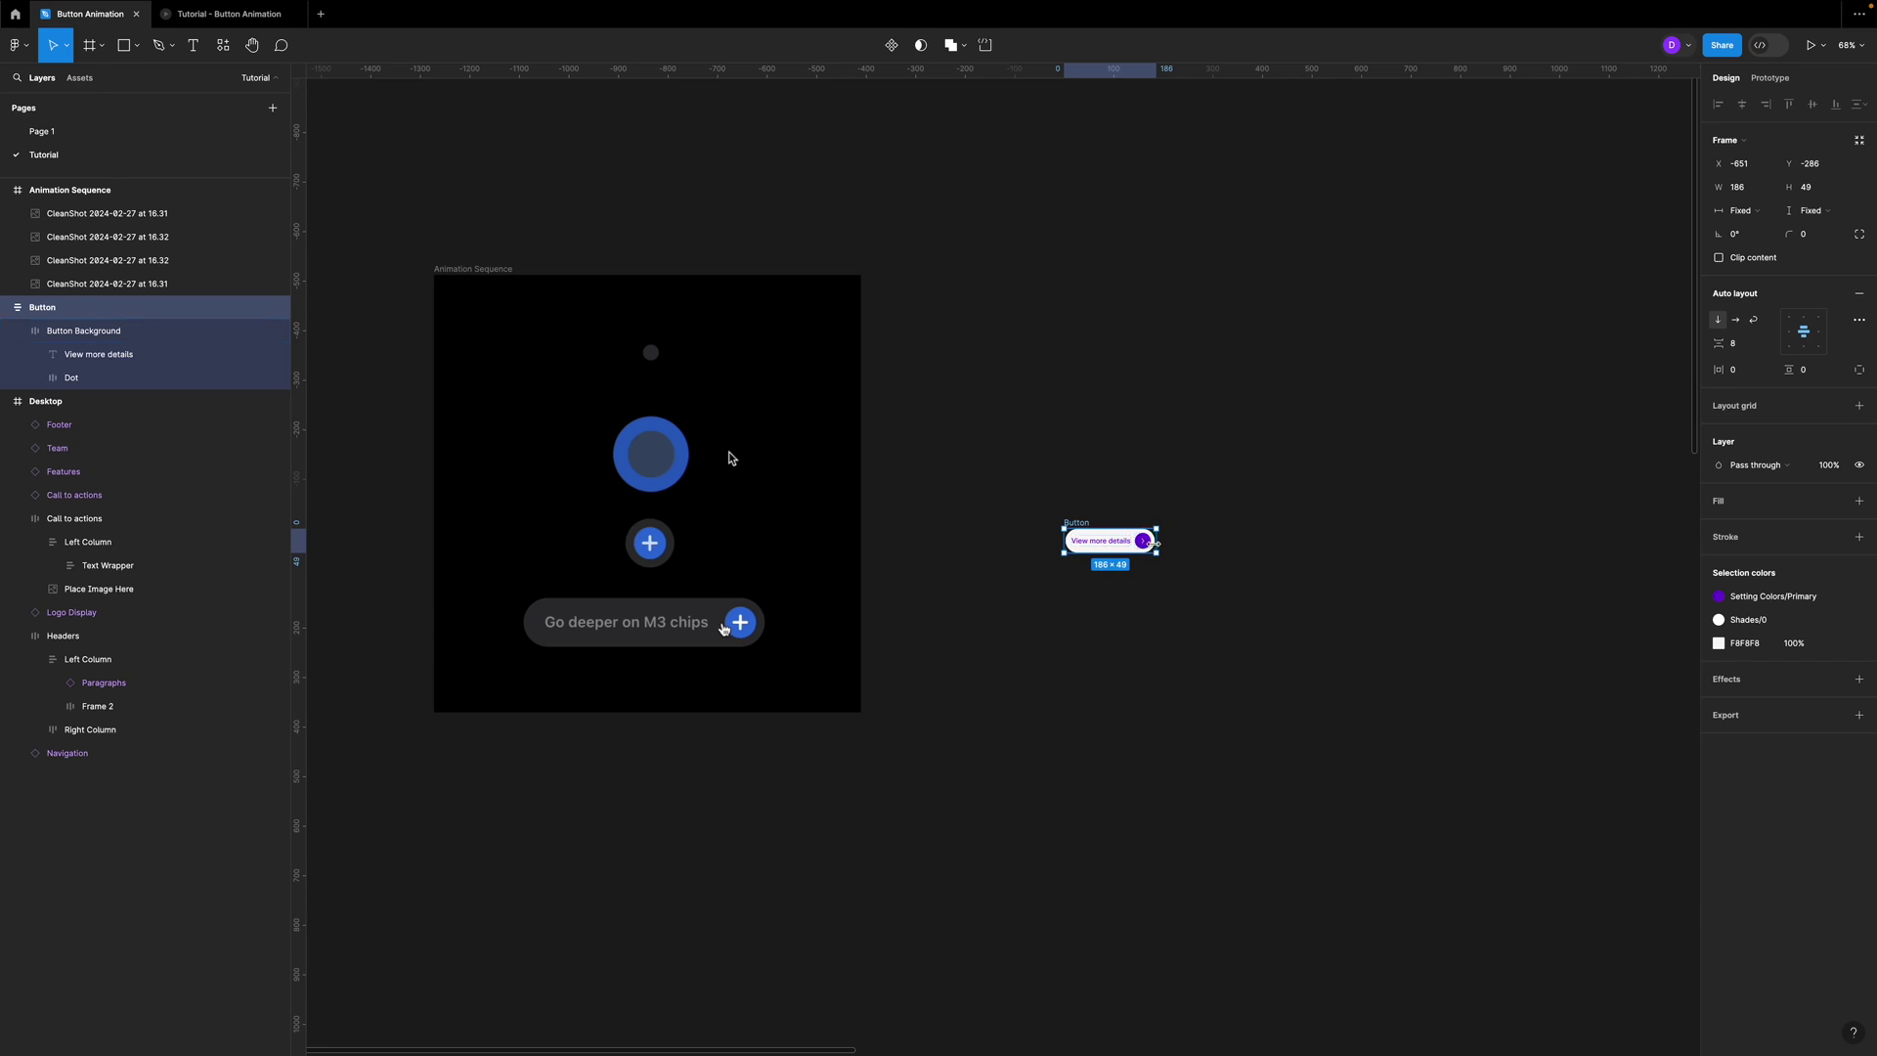
pyautogui.moveTo(1154, 544)
pyautogui.mouseDown()
pyautogui.moveTo(1226, 544)
pyautogui.moveTo(1191, 544)
pyautogui.mouseUp()
# - Test the button's centred layout by changing its label to "rwerewrew" and restoring "View more details"
pyautogui.scroll(5, 1123, 543)
pyautogui.doubleClick(1124, 546)
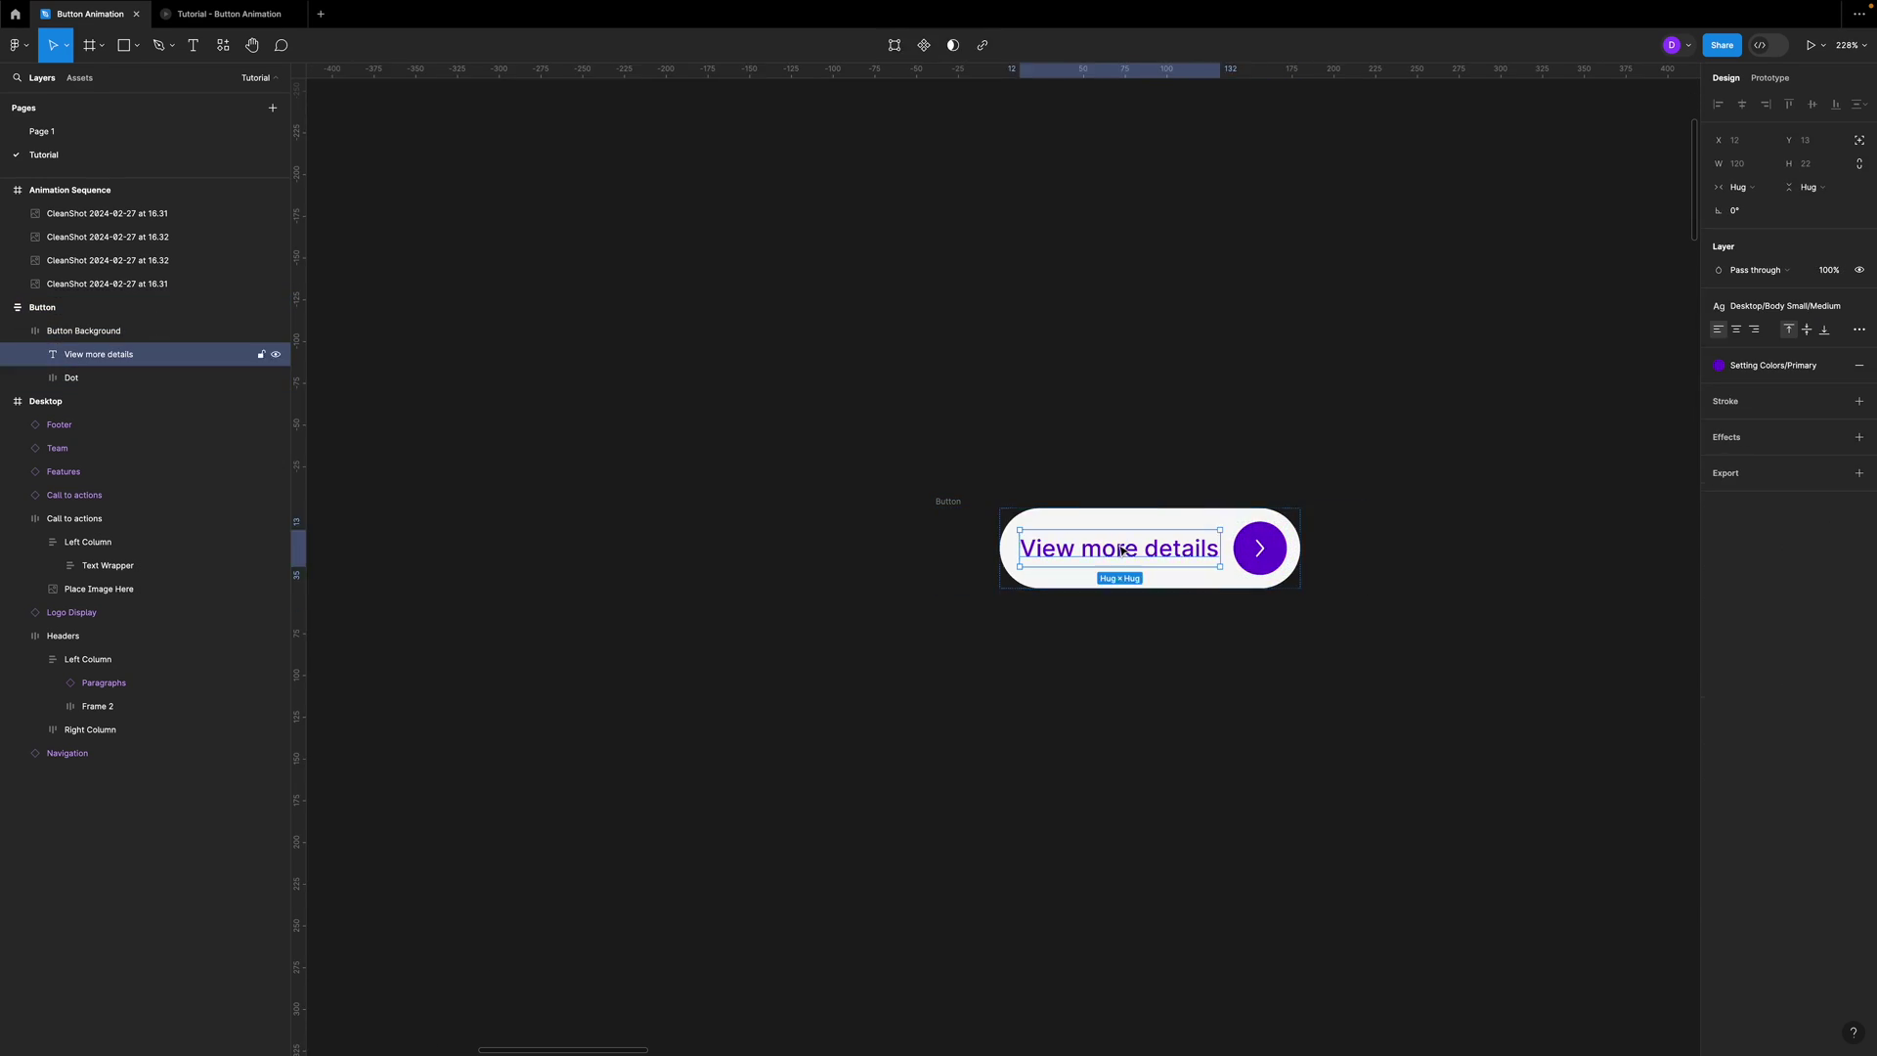
pyautogui.write('rwerewrew')
pyautogui.press('Escape')
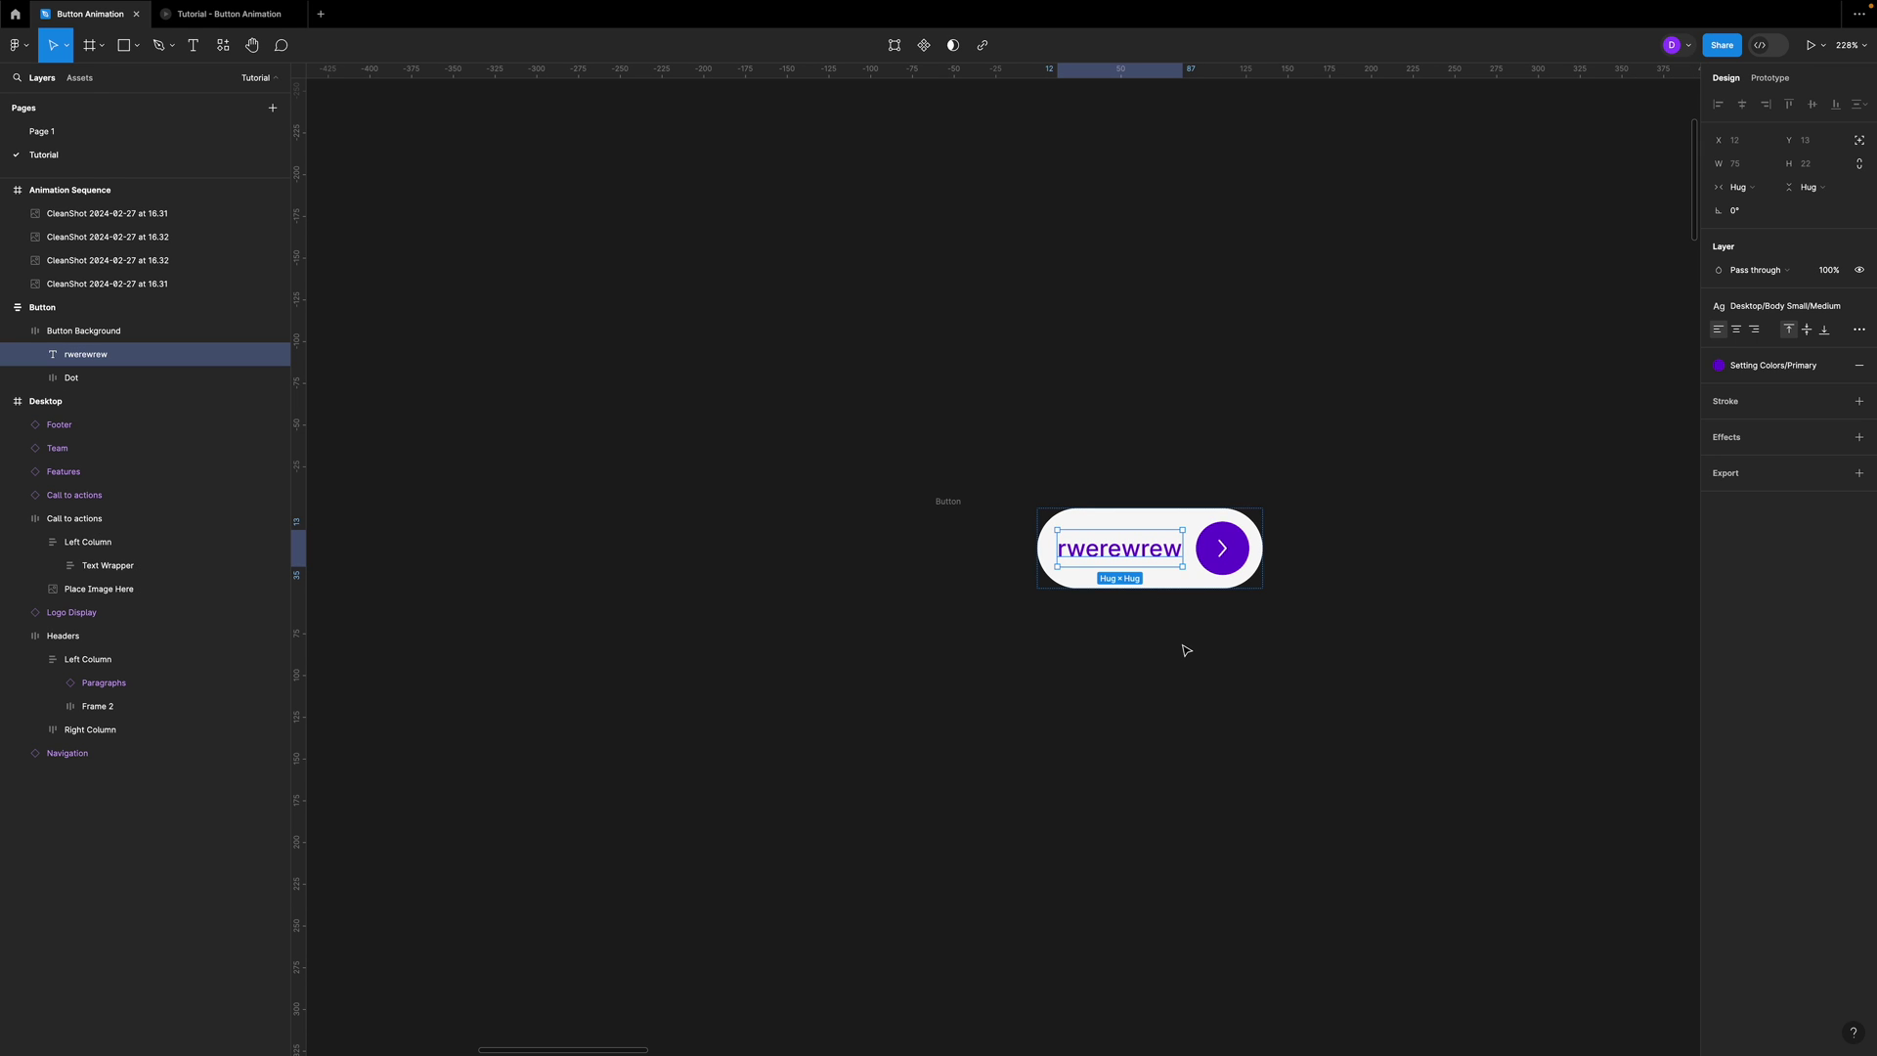
pyautogui.press('Return')
pyautogui.write('View more details')
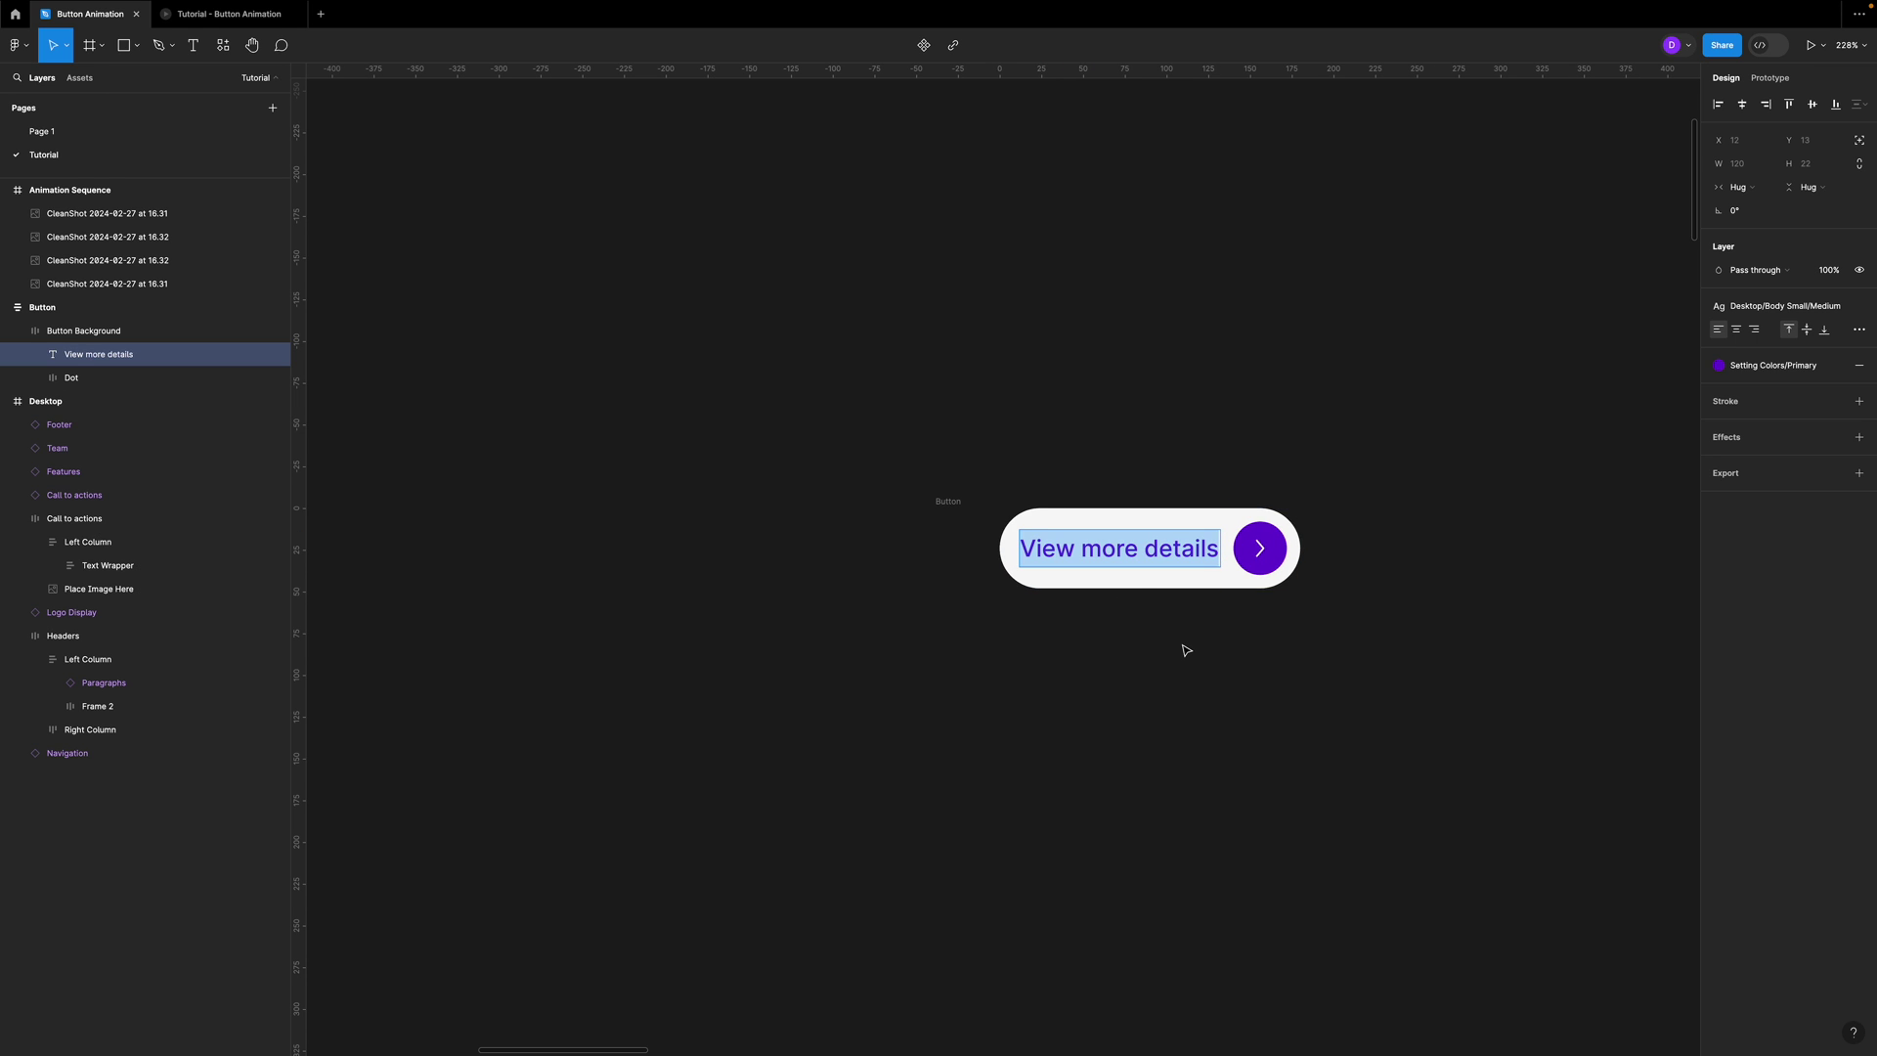
pyautogui.press('Escape')
# - Examine the Button frame's nested layers: Button Background, Dot and the Alt Arrow Right icon
pyautogui.click(978, 513)
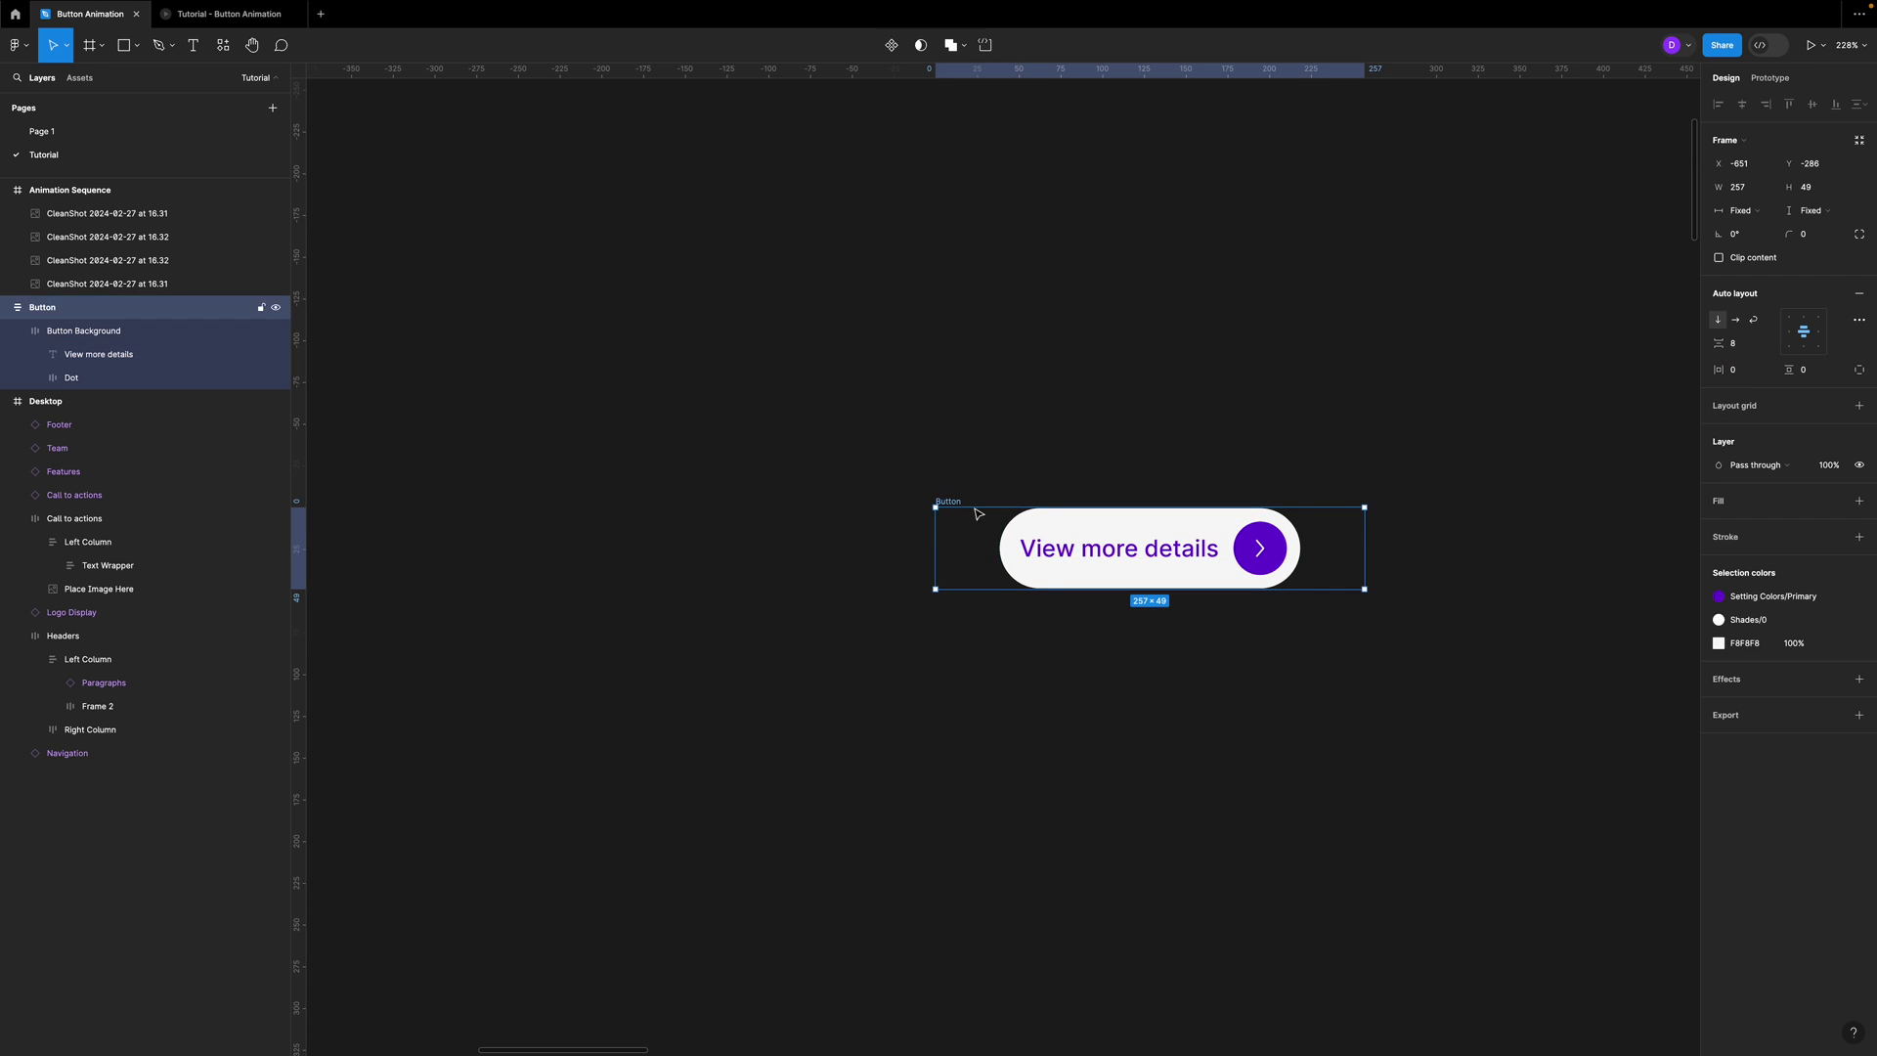
pyautogui.doubleClick(1370, 534)
pyautogui.click(97, 332)
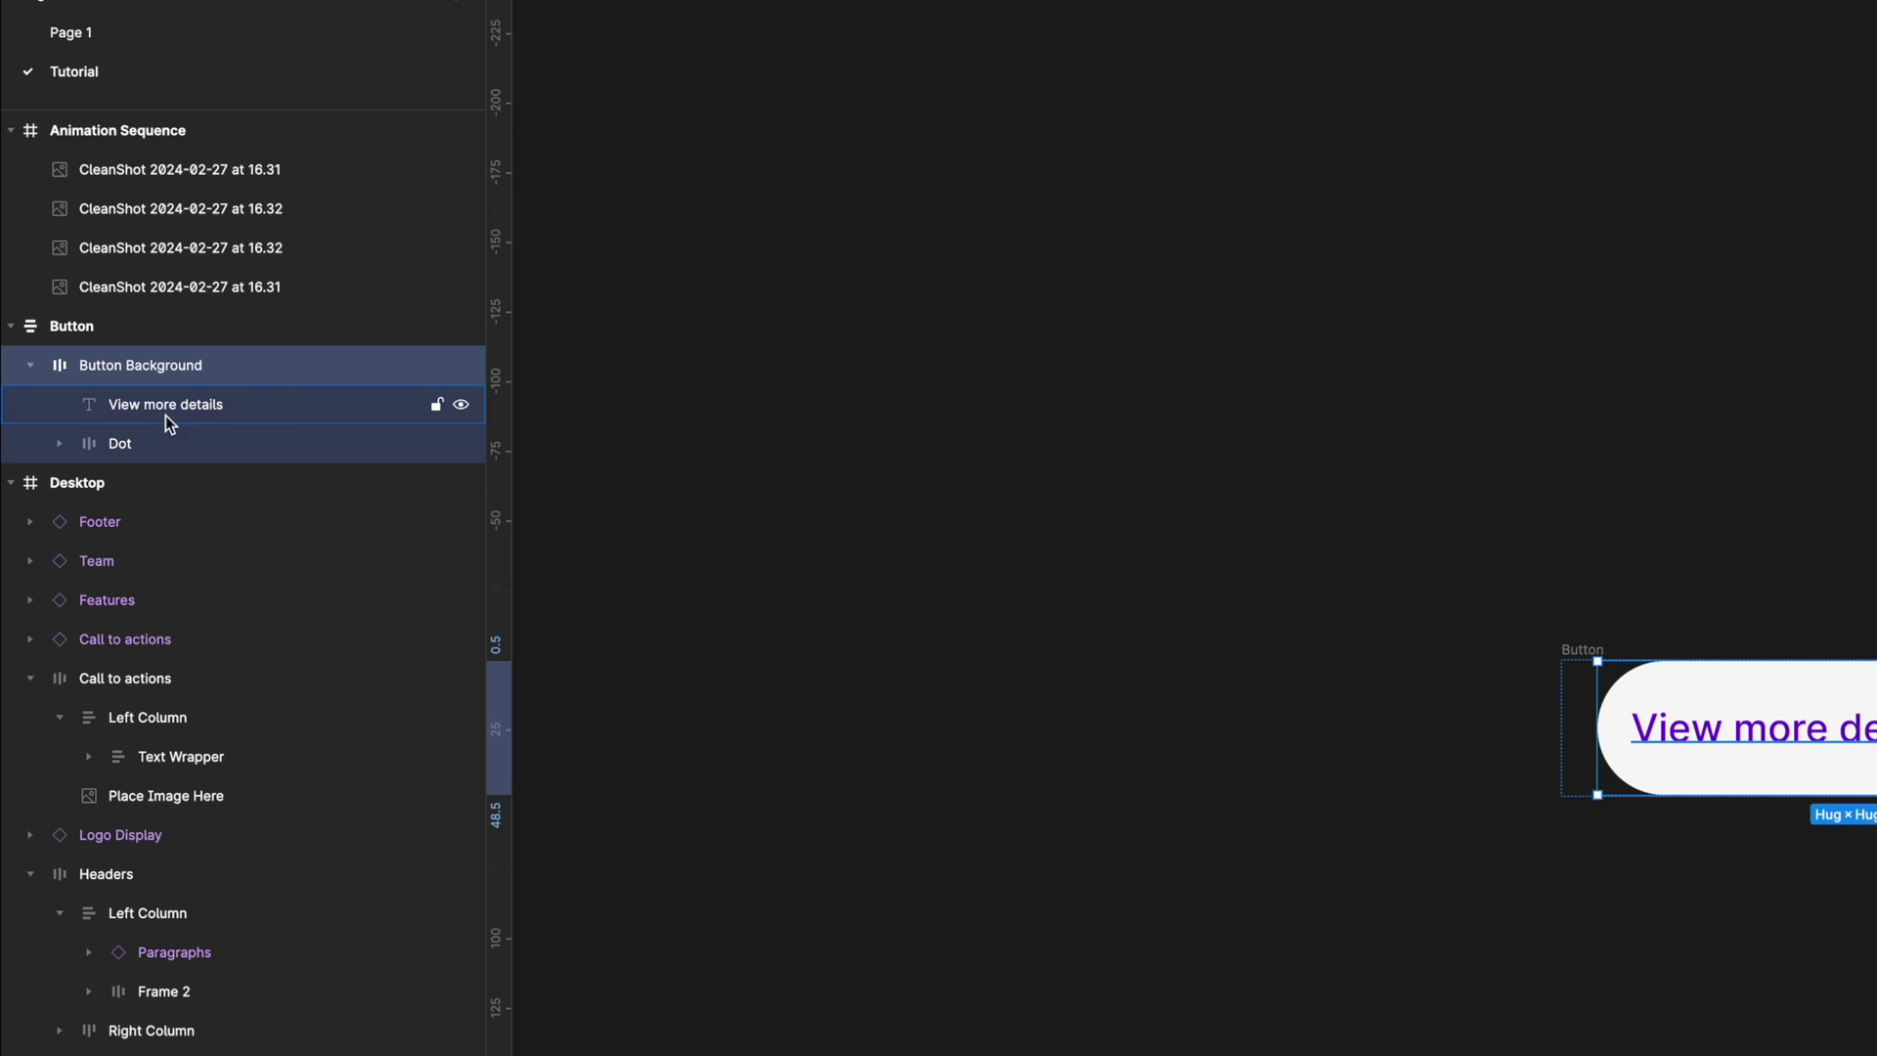
pyautogui.click(107, 446)
pyautogui.click(61, 444)
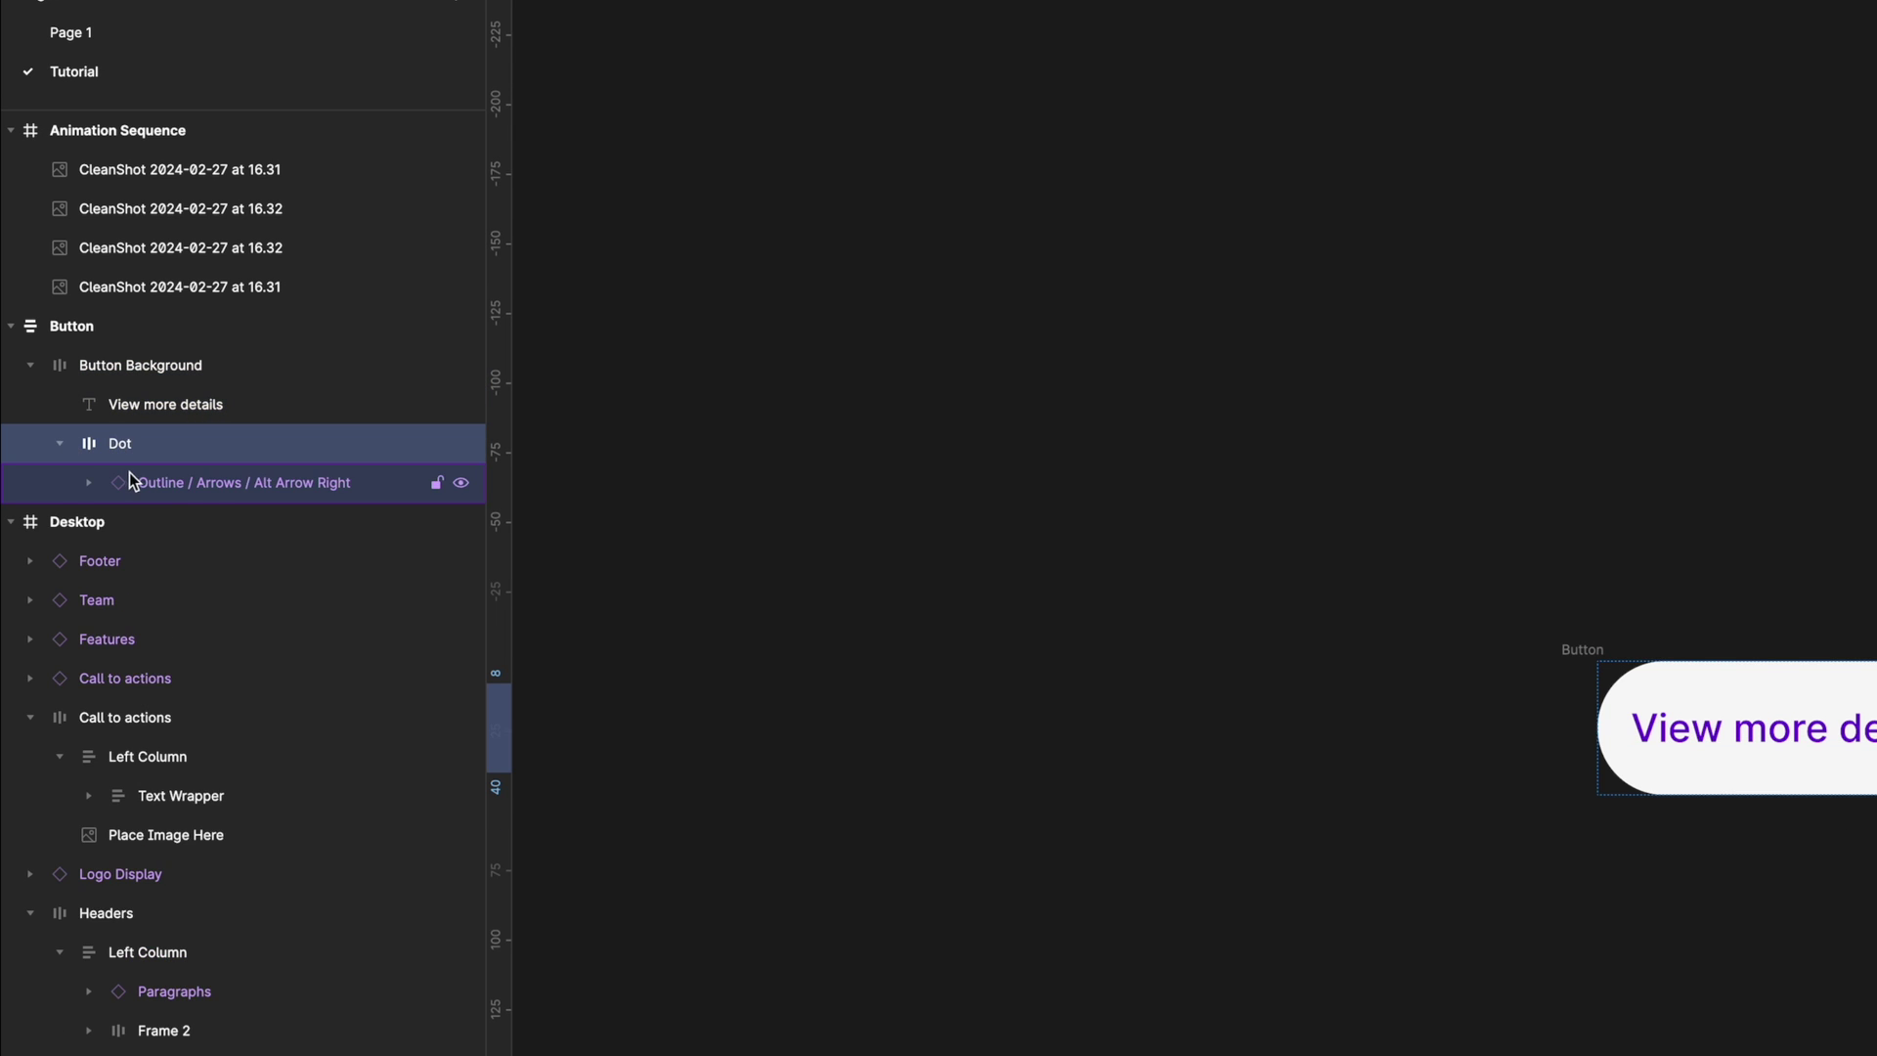
pyautogui.click(217, 491)
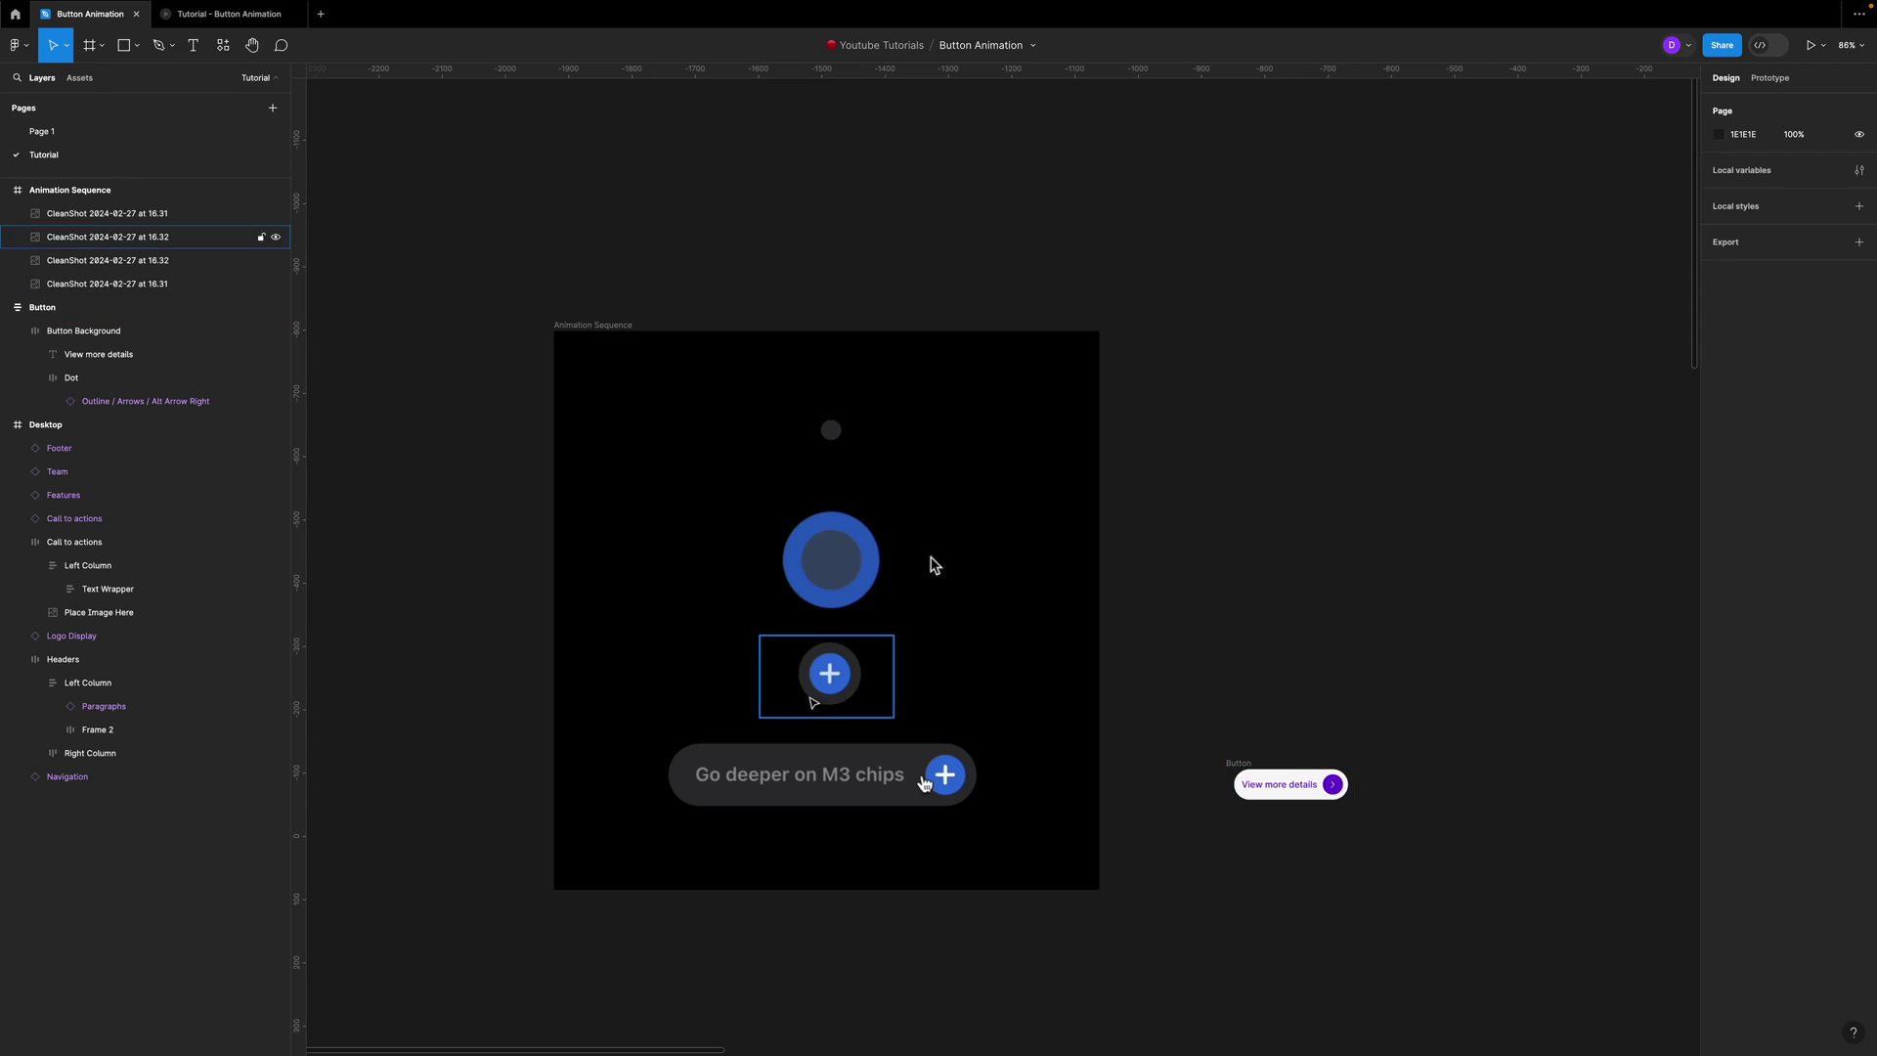
# - Duplicate the Button frame above the original and delete the "View more details" text from the copy
pyautogui.scroll(2, 1171, 872)
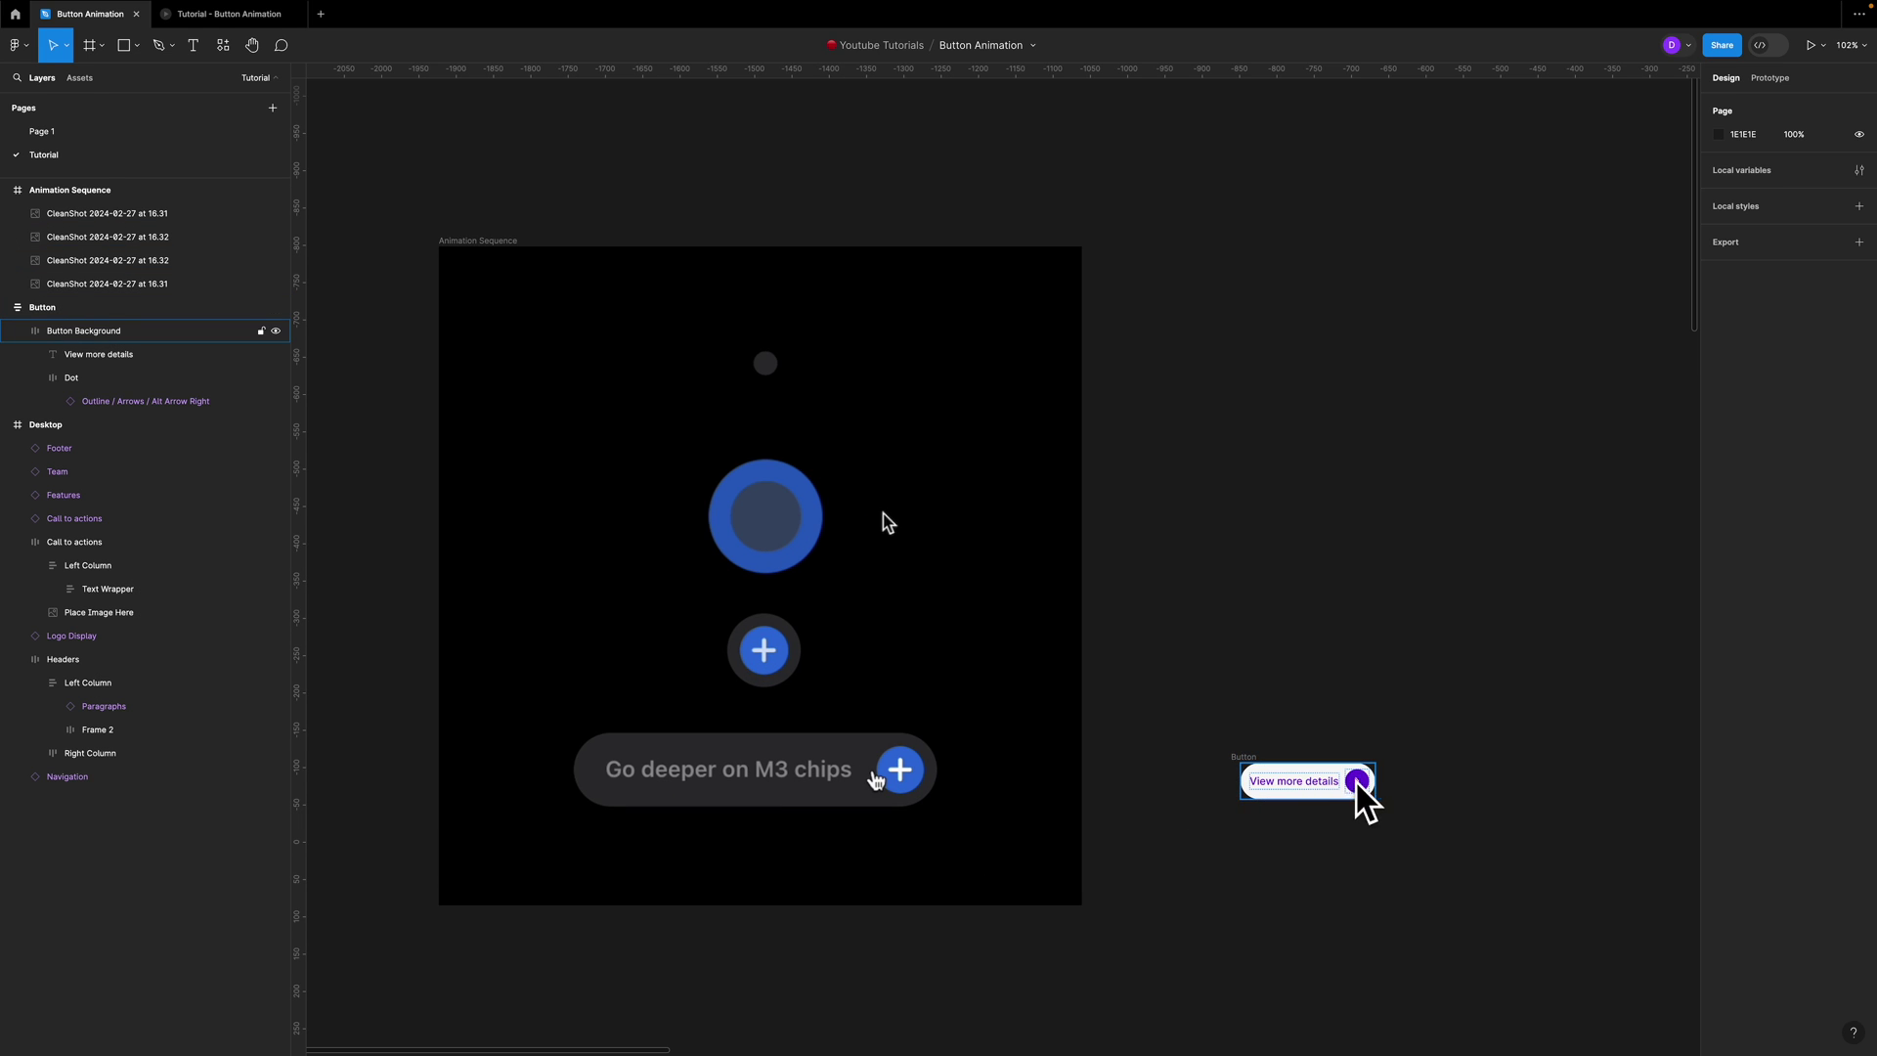
pyautogui.moveTo(1257, 761); pyautogui.dragTo(1254, 643)
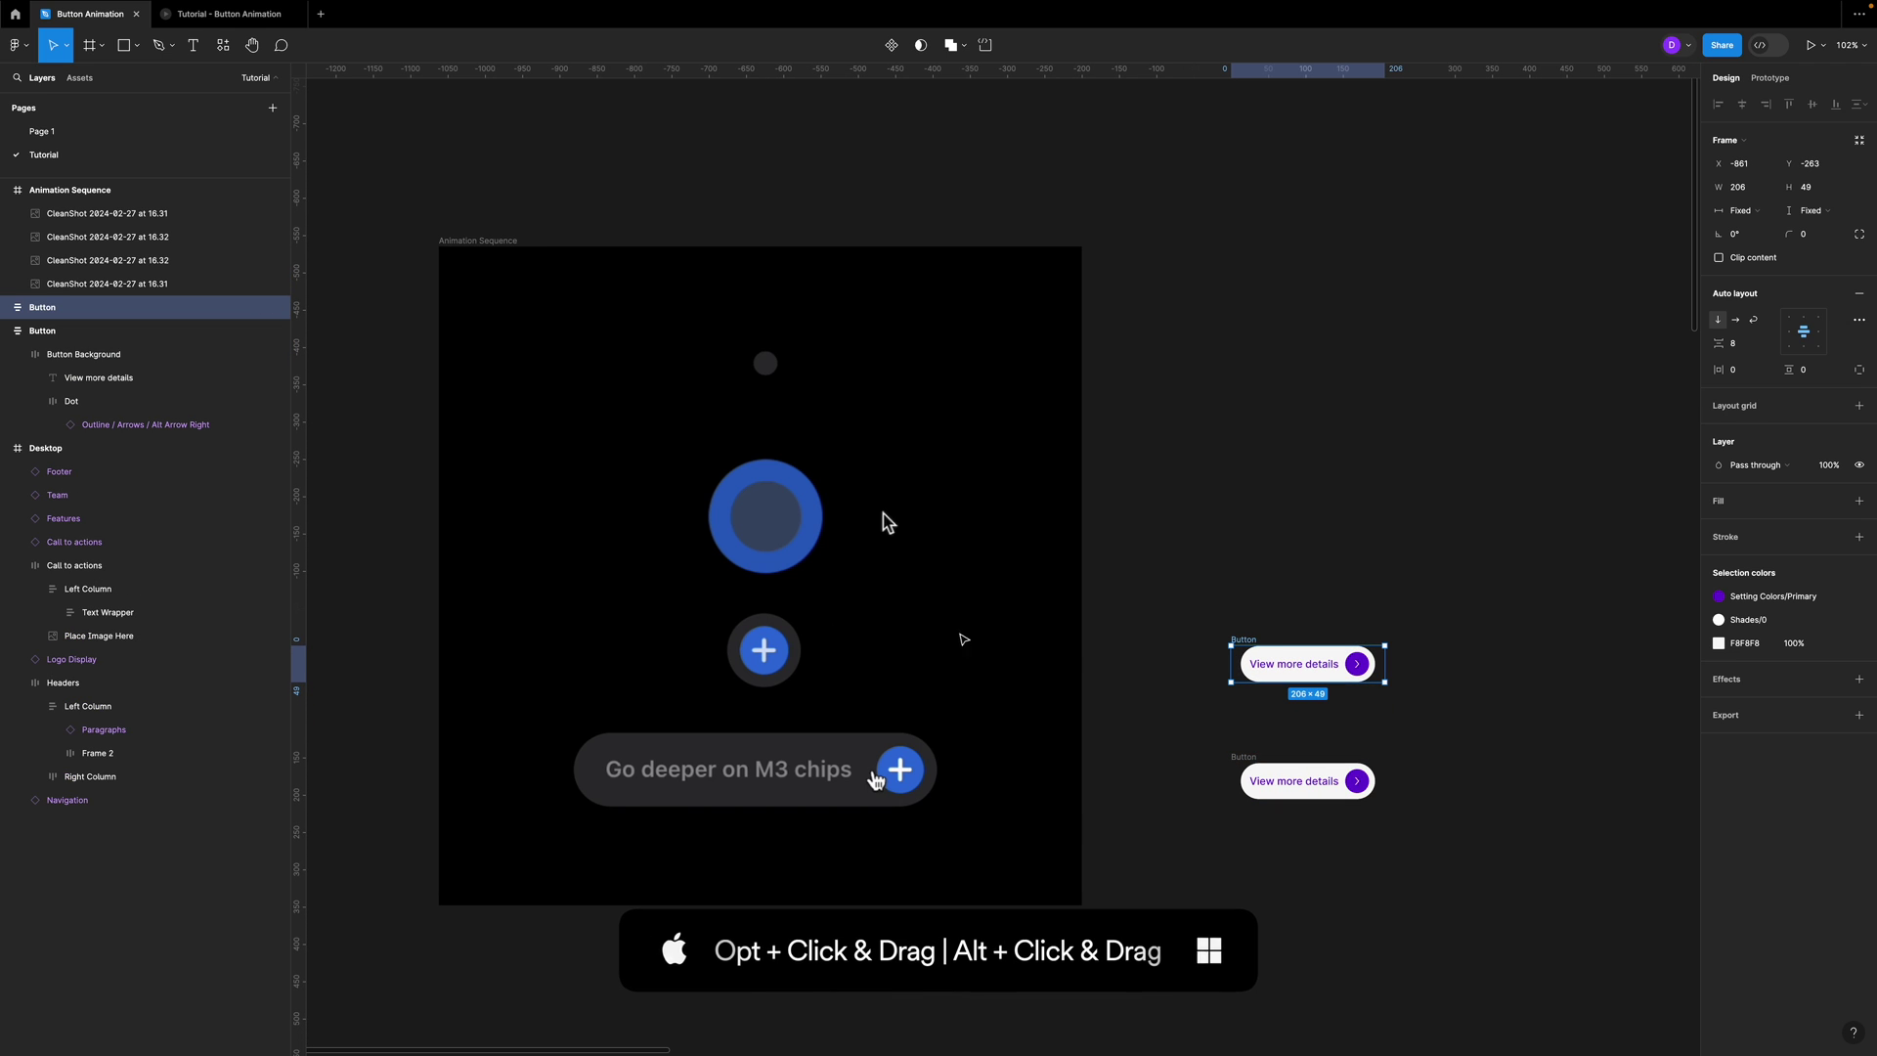
pyautogui.doubleClick(1300, 664)
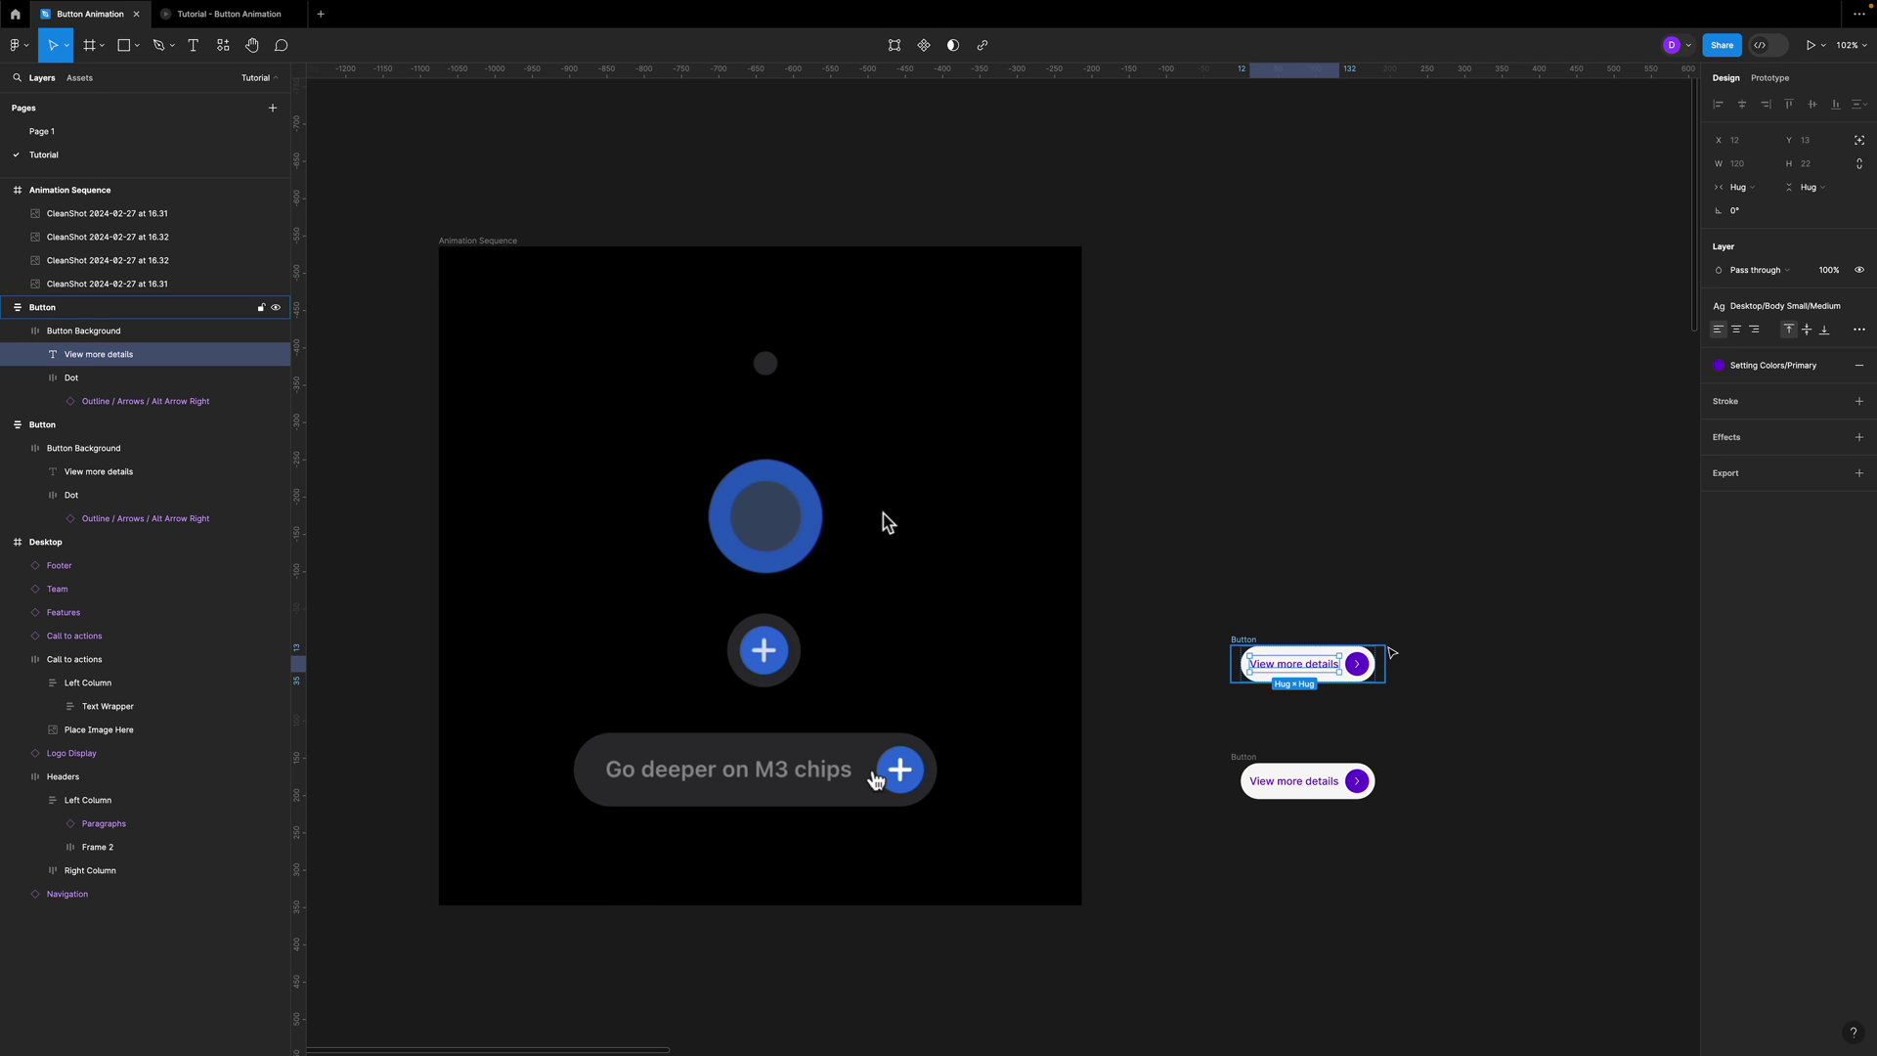
pyautogui.press('Delete')
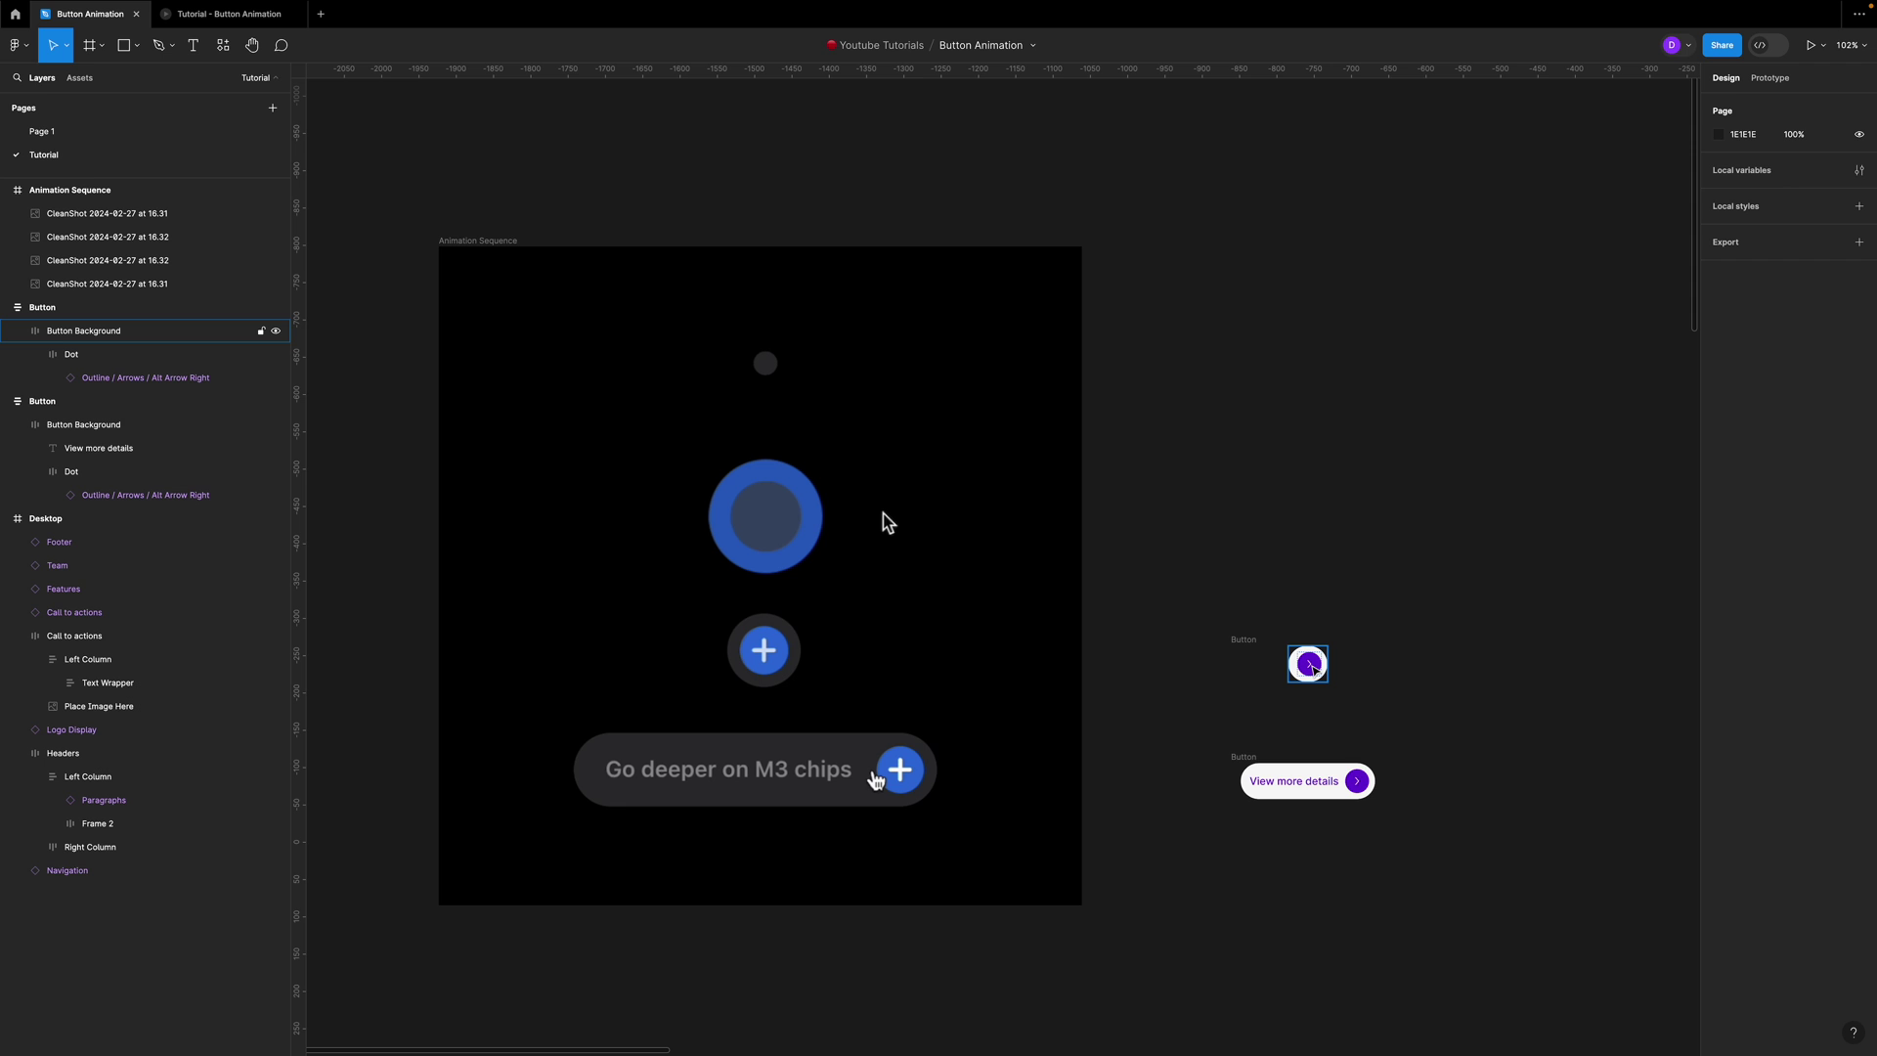
# - Set the left padding of the copied button's Button Background to 8
pyautogui.click(1313, 667)
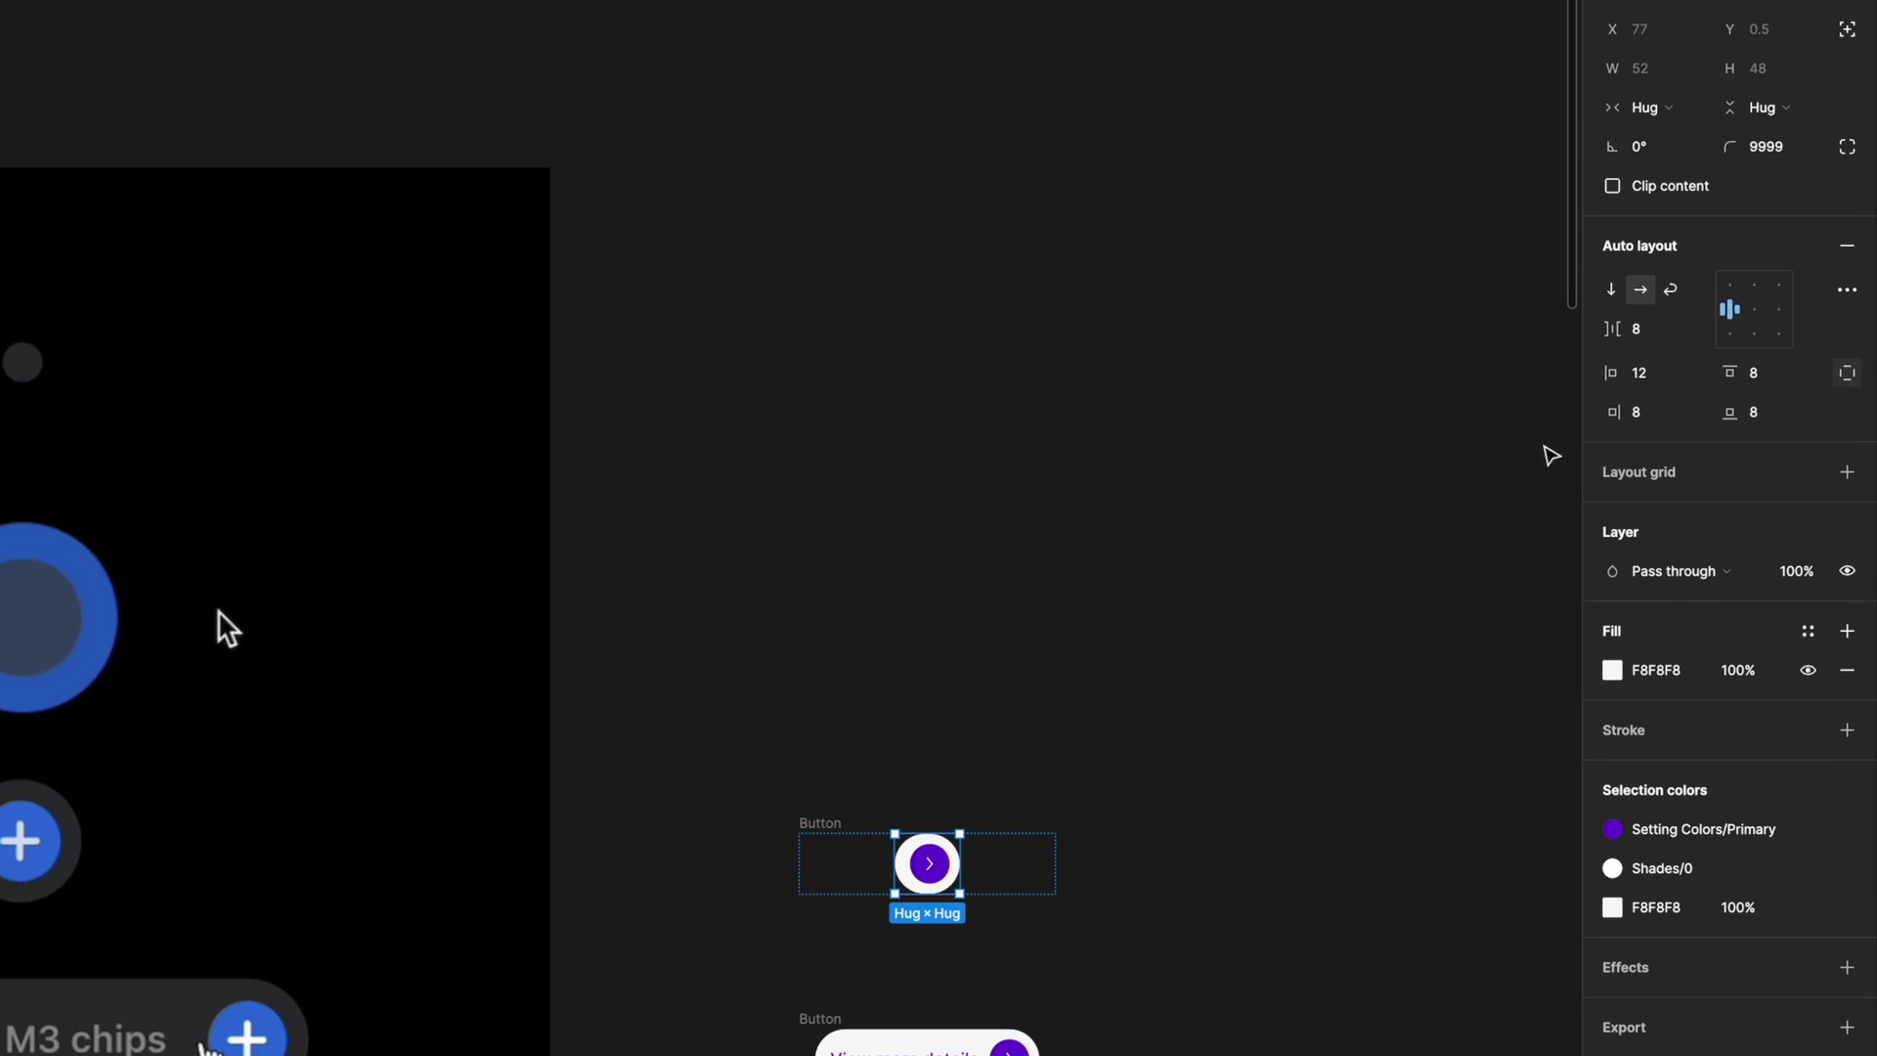
pyautogui.click(1657, 380)
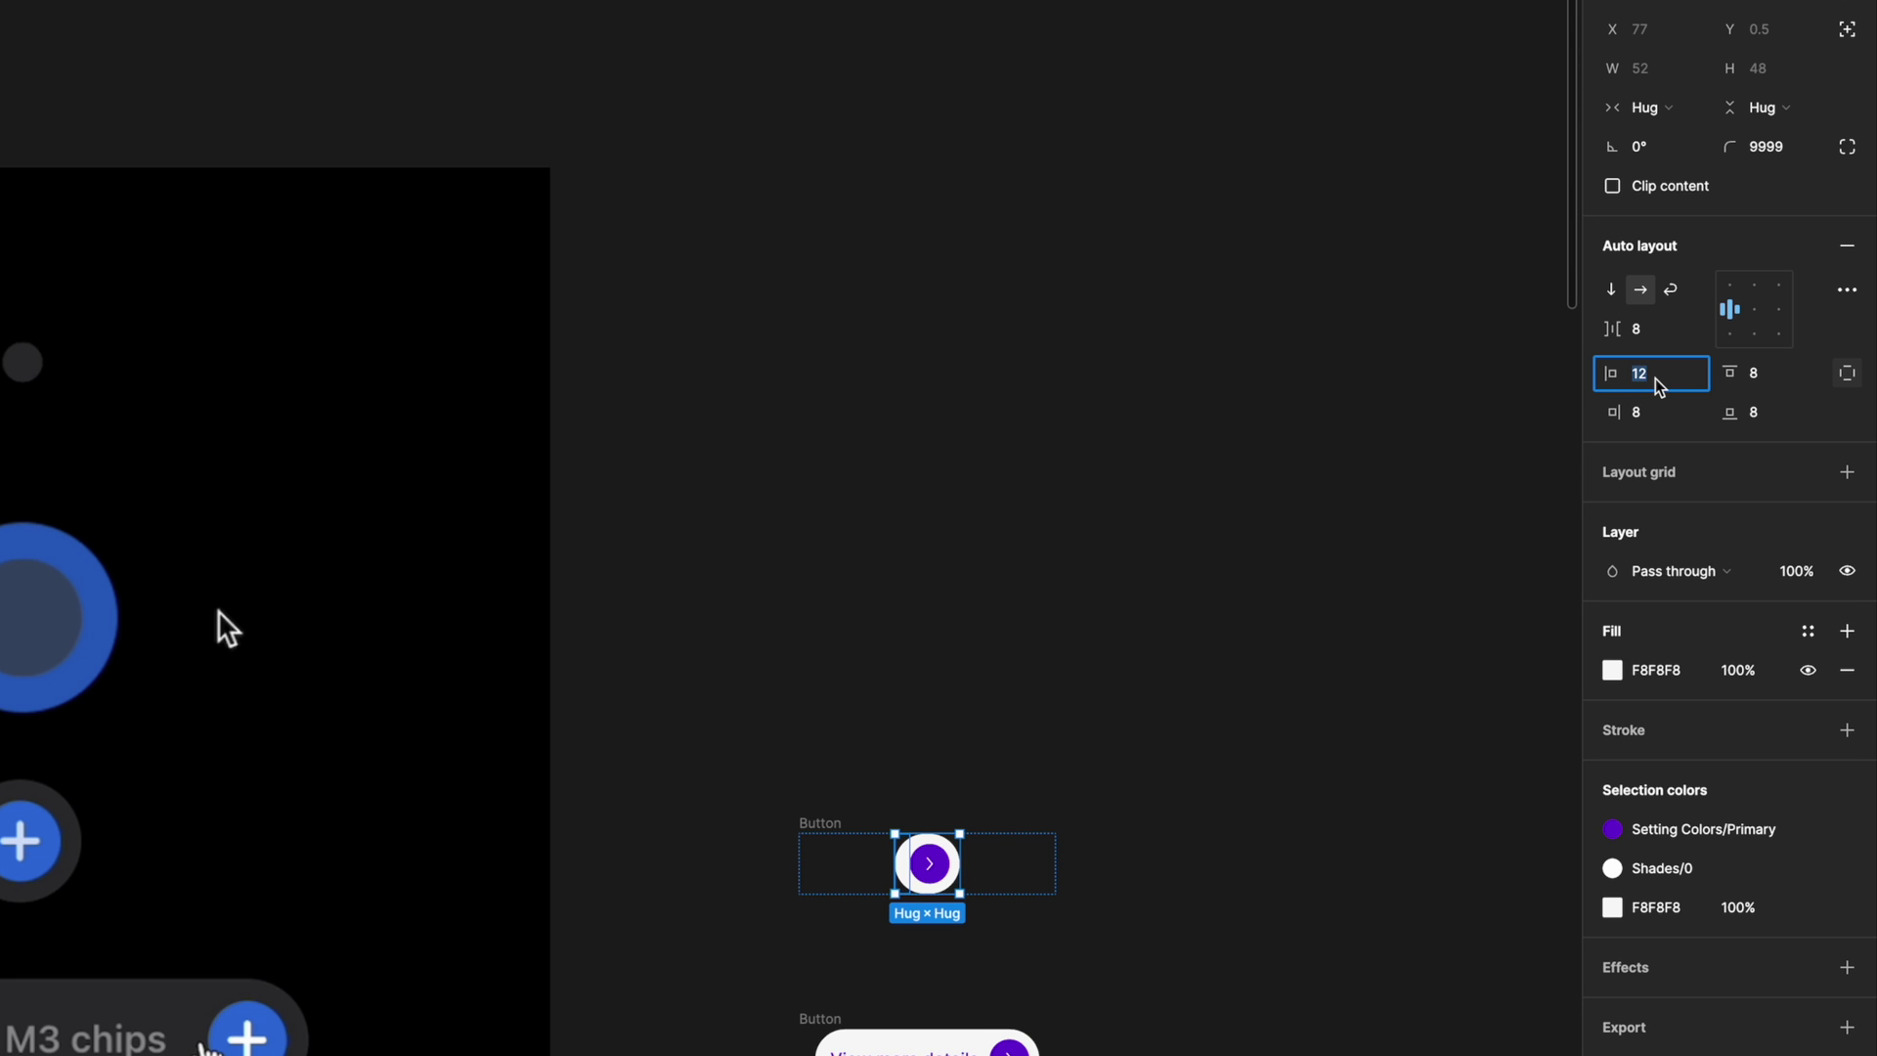
pyautogui.write('8')
pyautogui.press('Return')
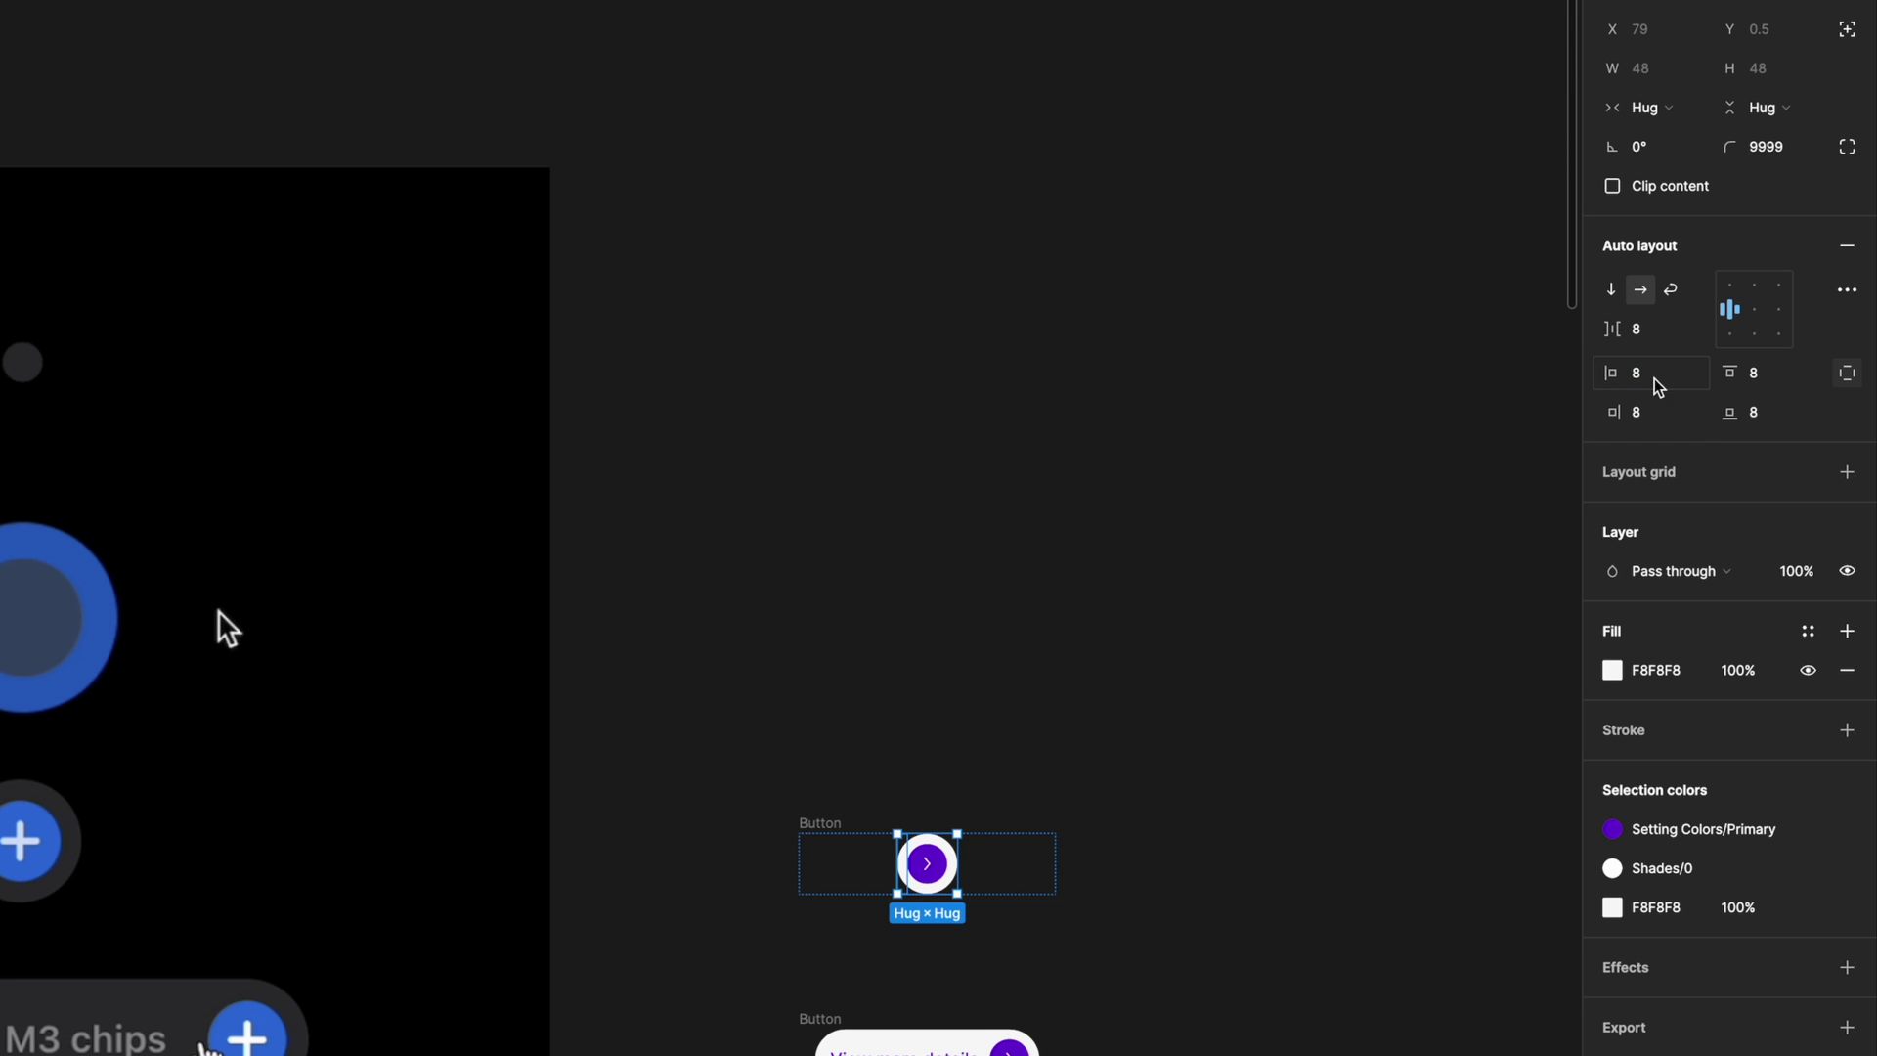
pyautogui.click(1089, 704)
# - Duplicate the circular button above itself and fill the copy's Button Background with the Setting Colors/Primary style
pyautogui.click(804, 823)
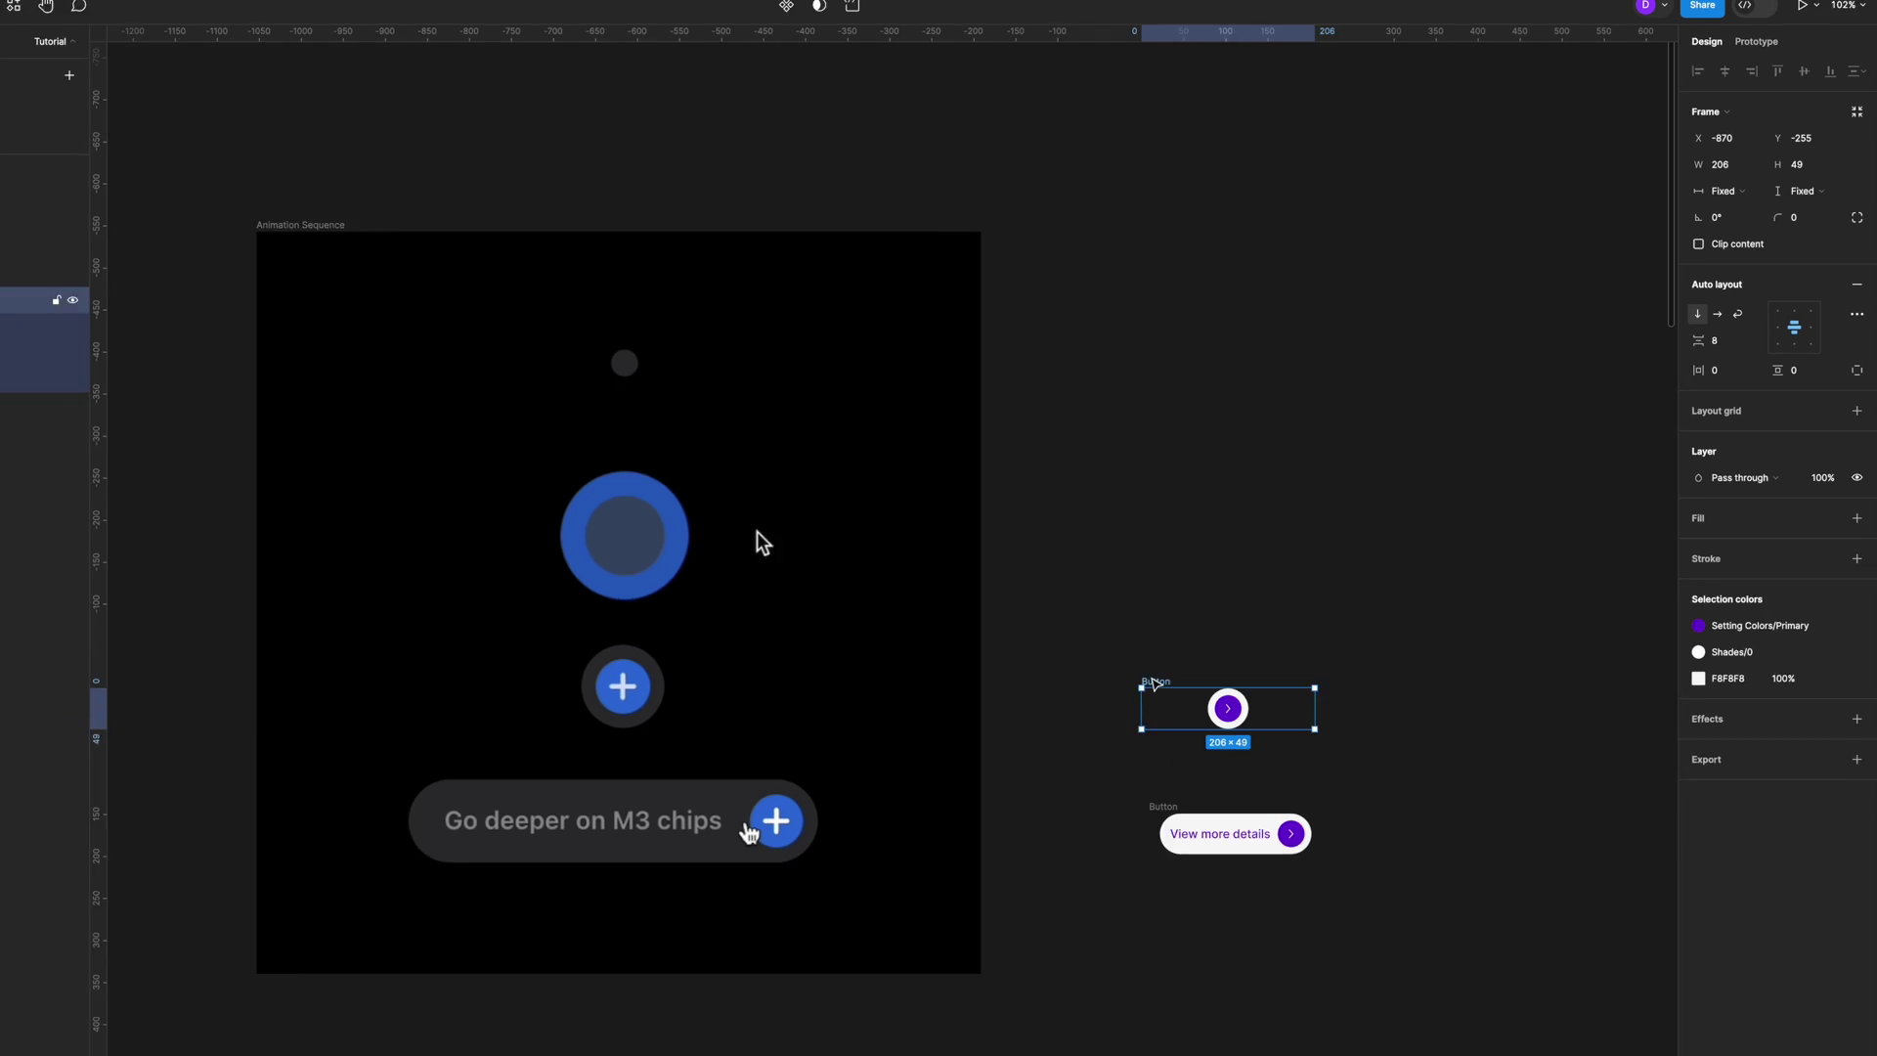
pyautogui.moveTo(1204, 741); pyautogui.dragTo(1204, 590)
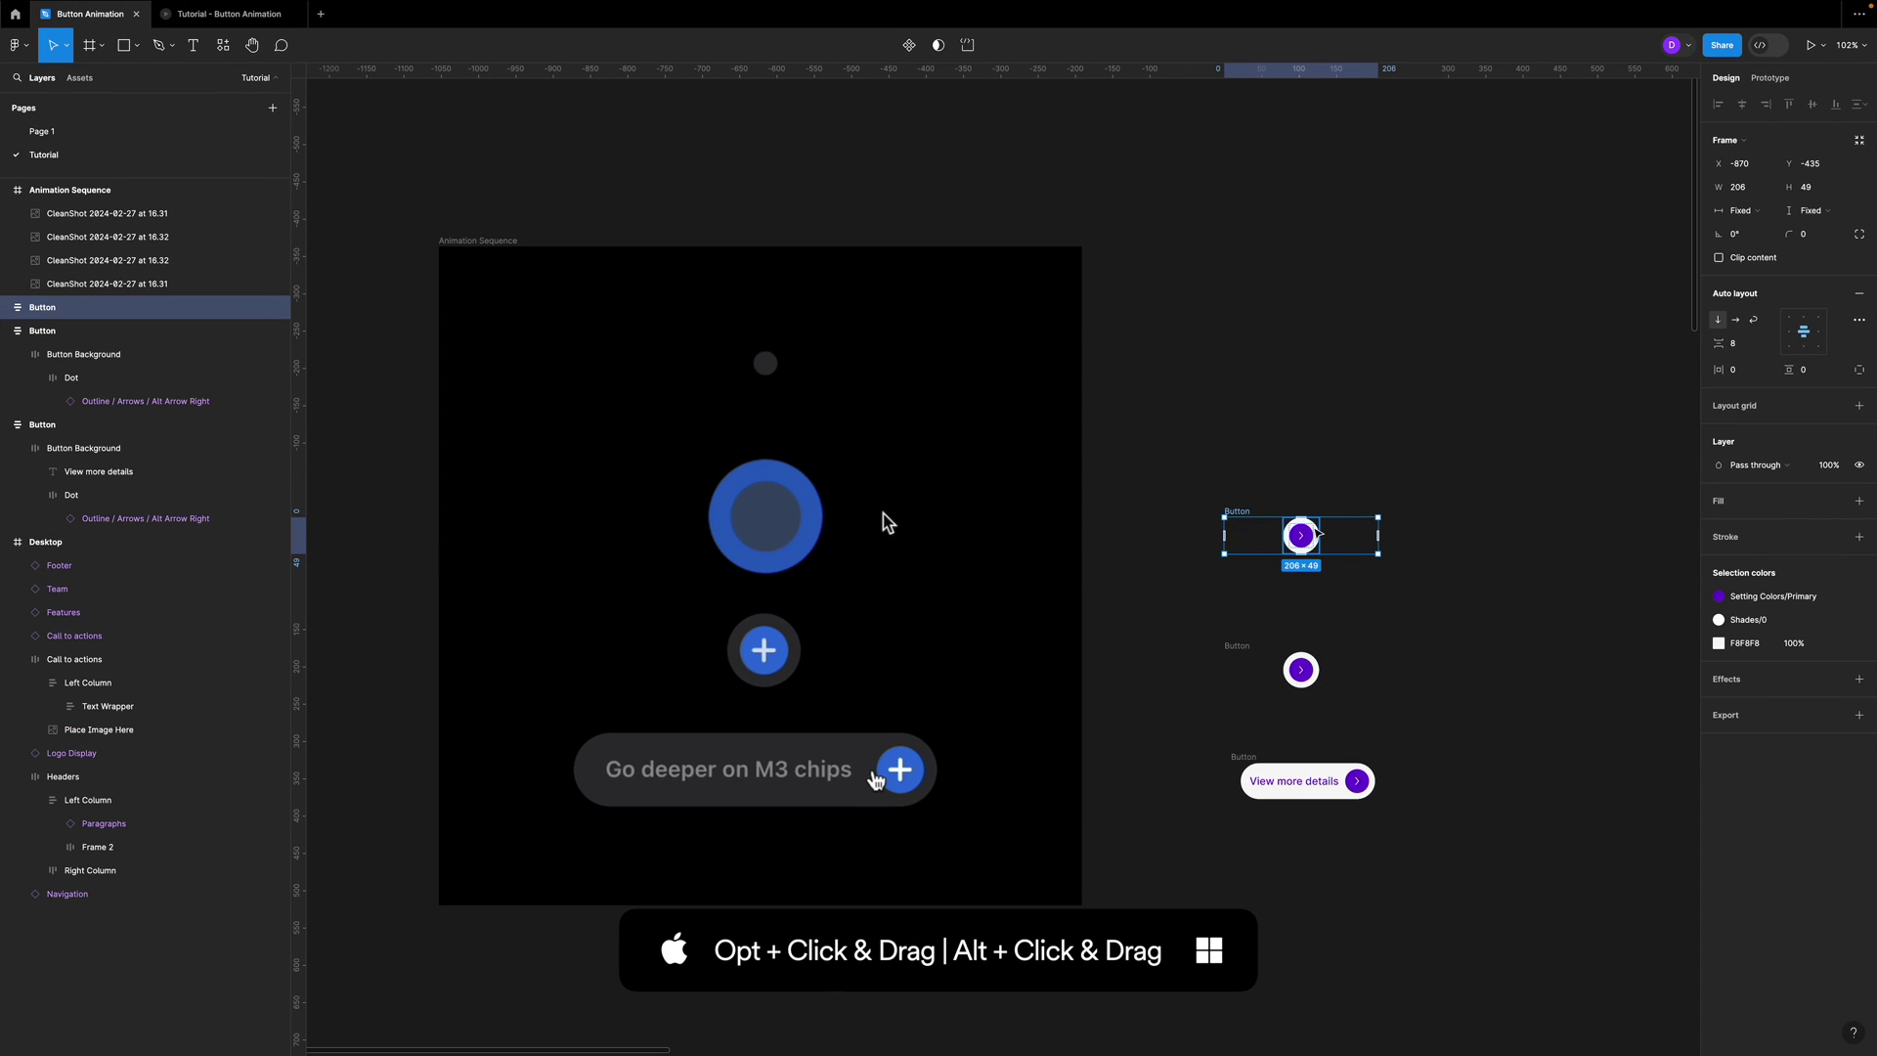
pyautogui.click(1315, 534)
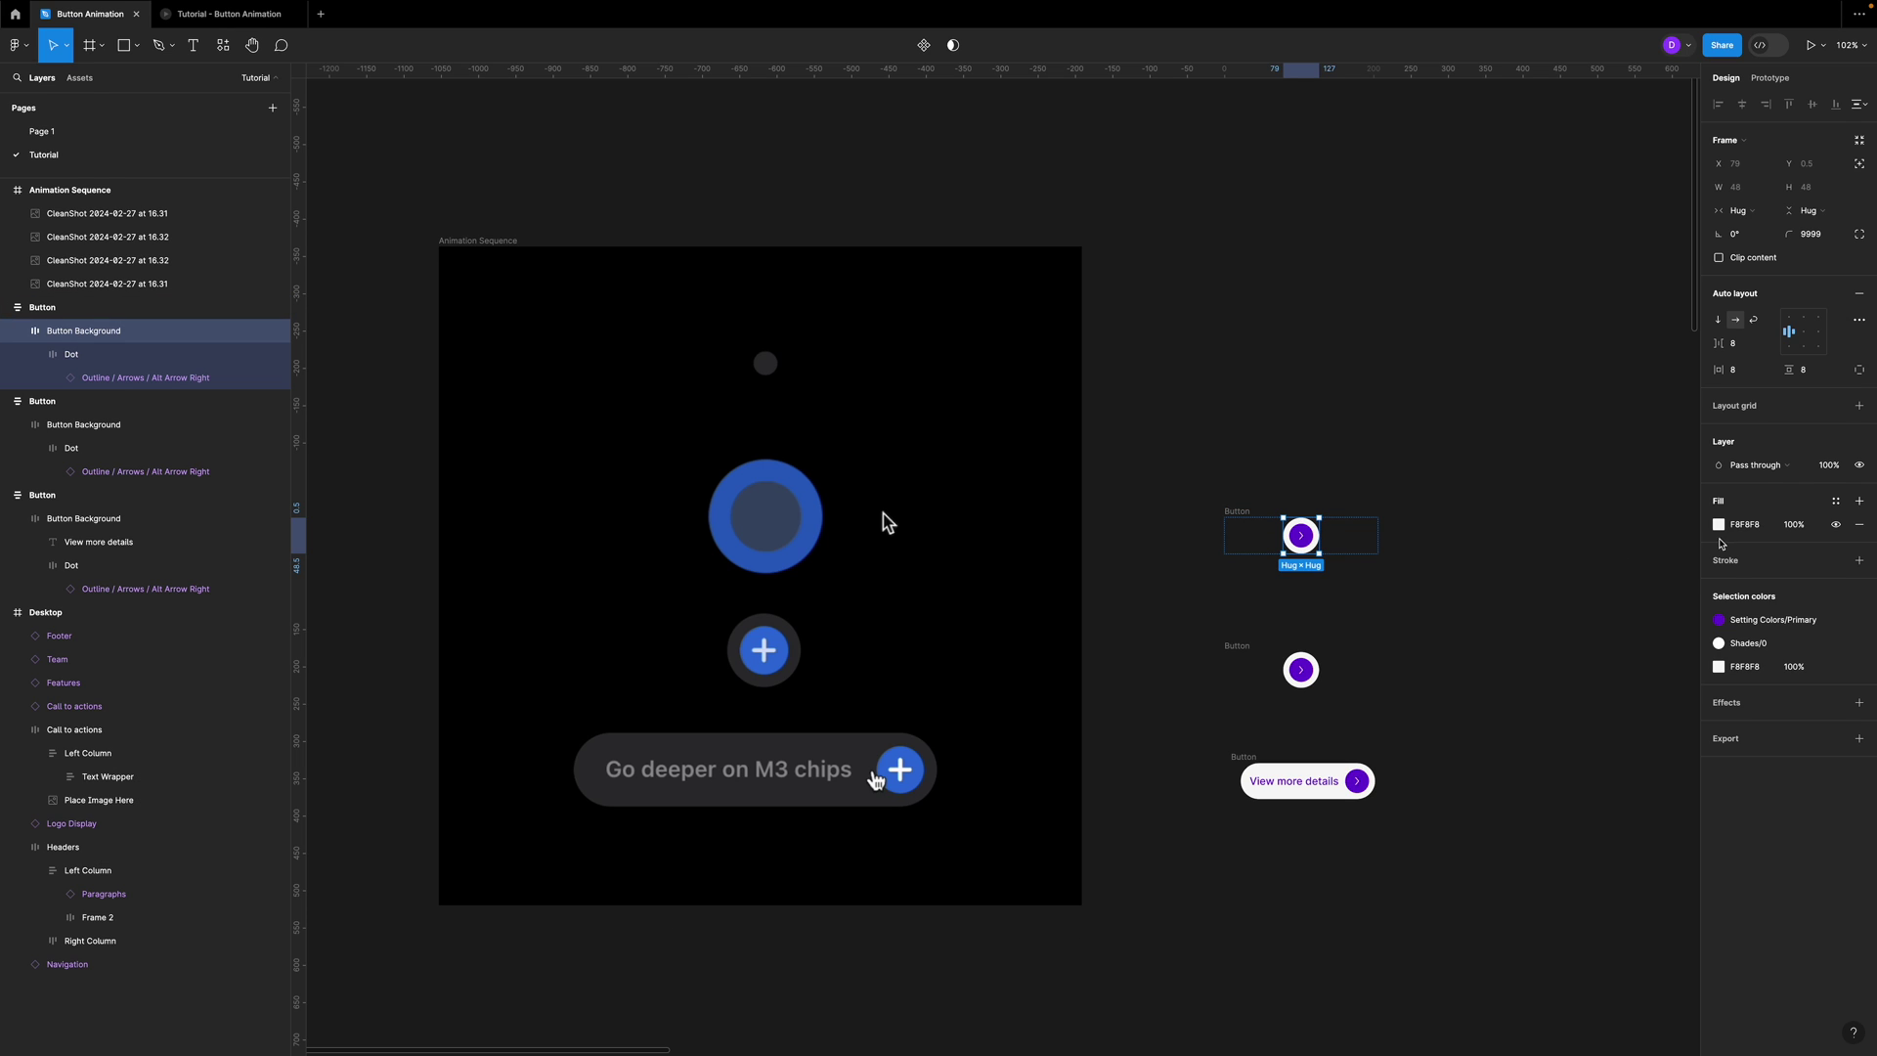
pyautogui.click(1720, 526)
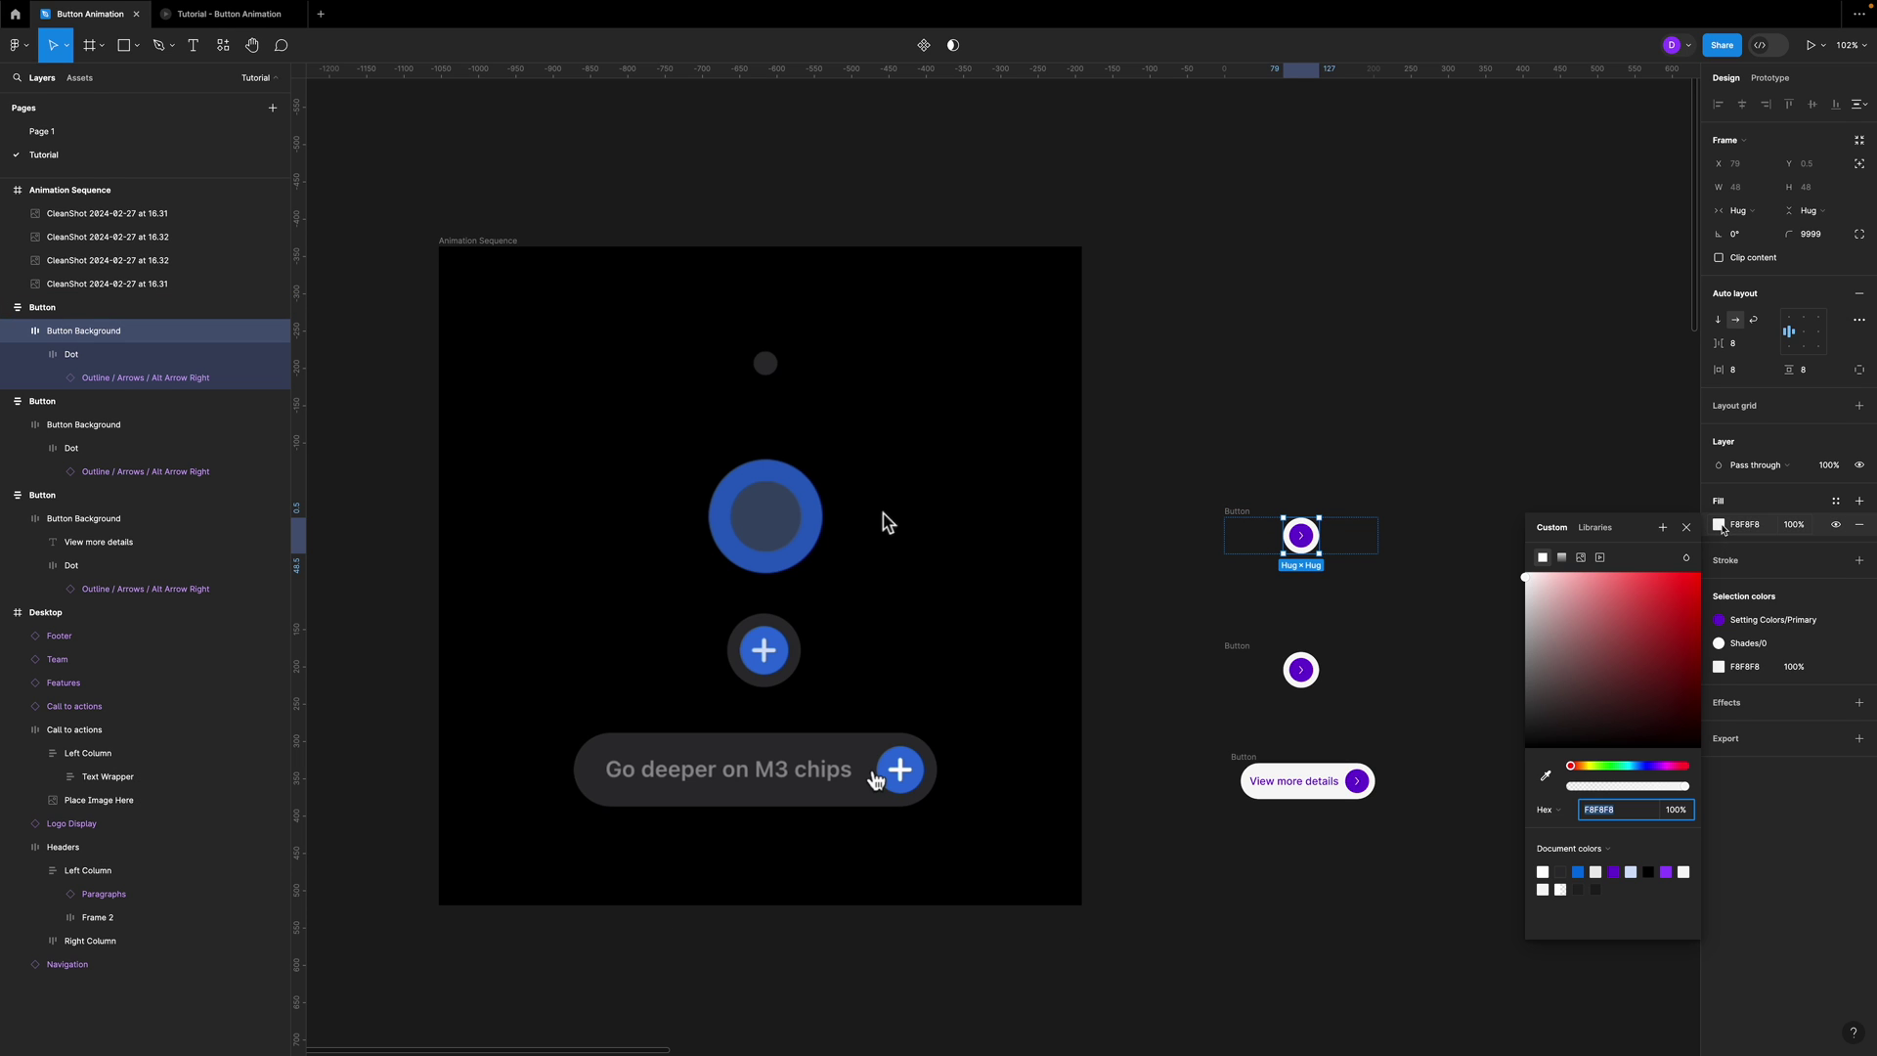
pyautogui.click(1547, 775)
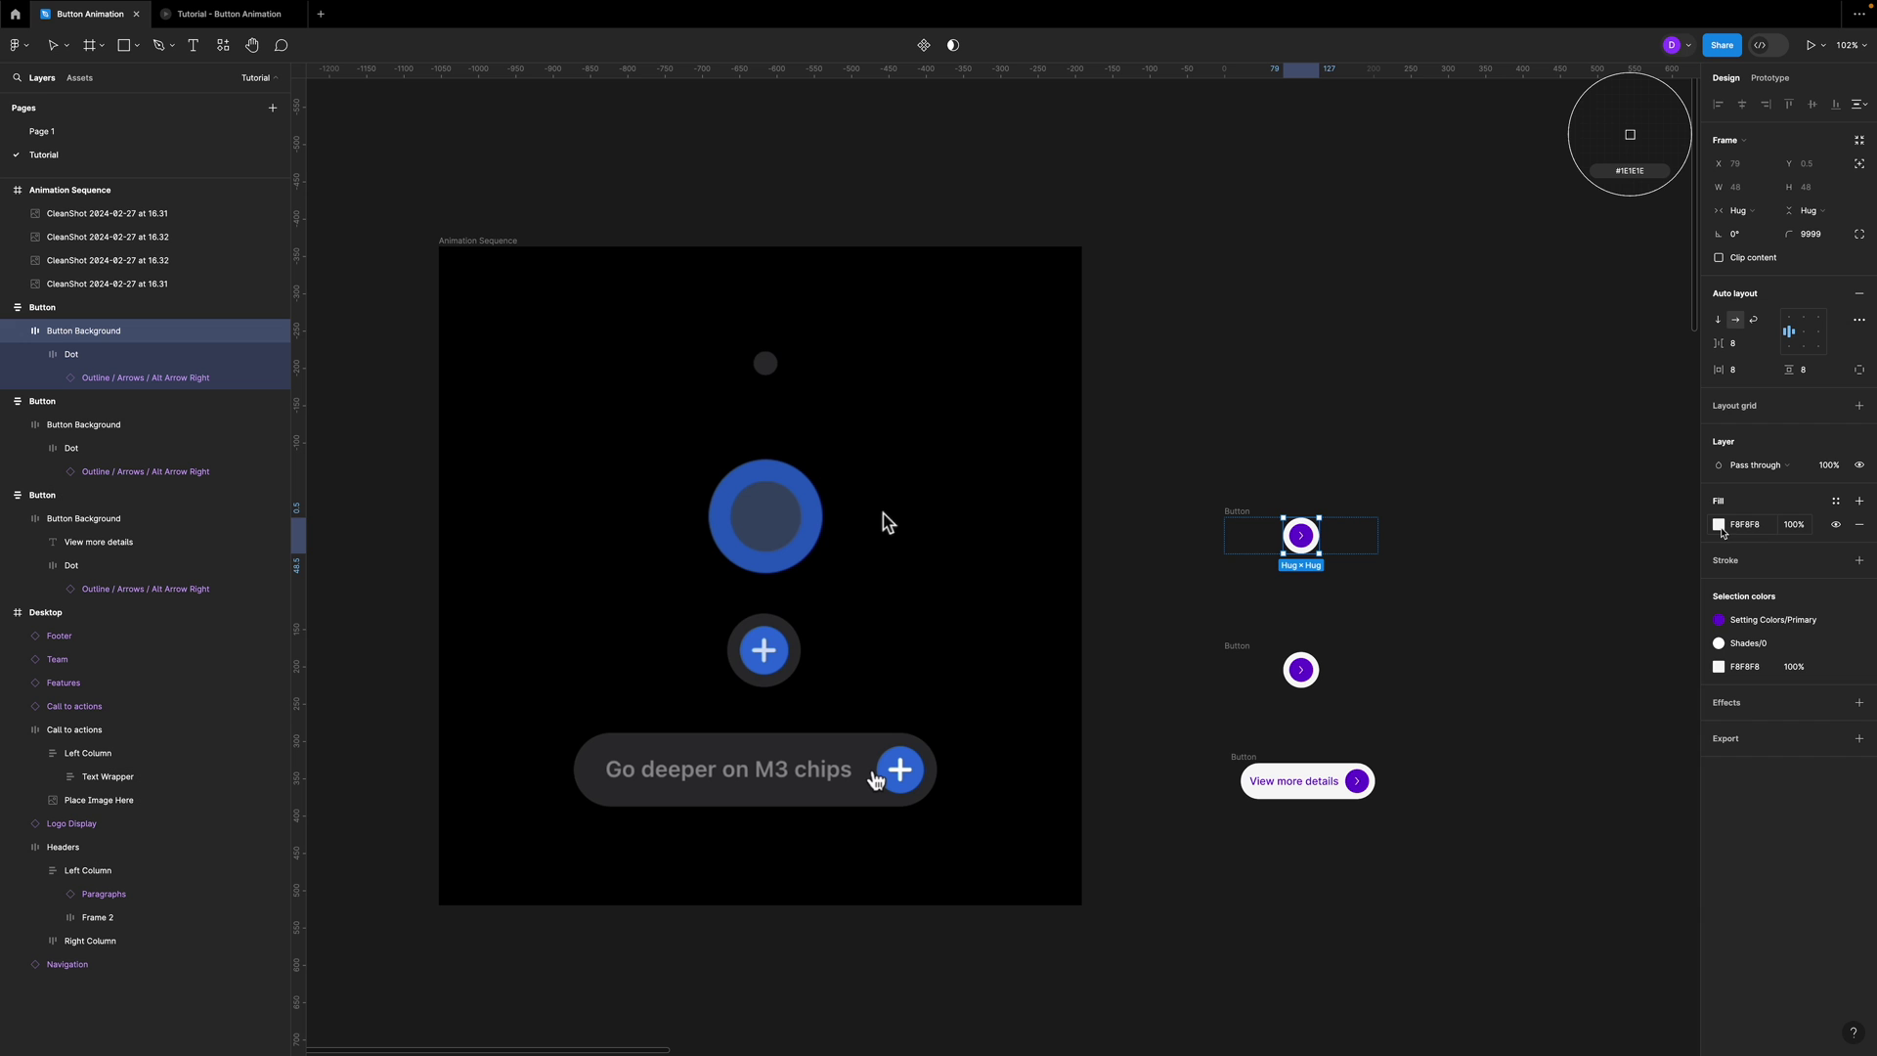
pyautogui.click(1836, 501)
pyautogui.click(1569, 669)
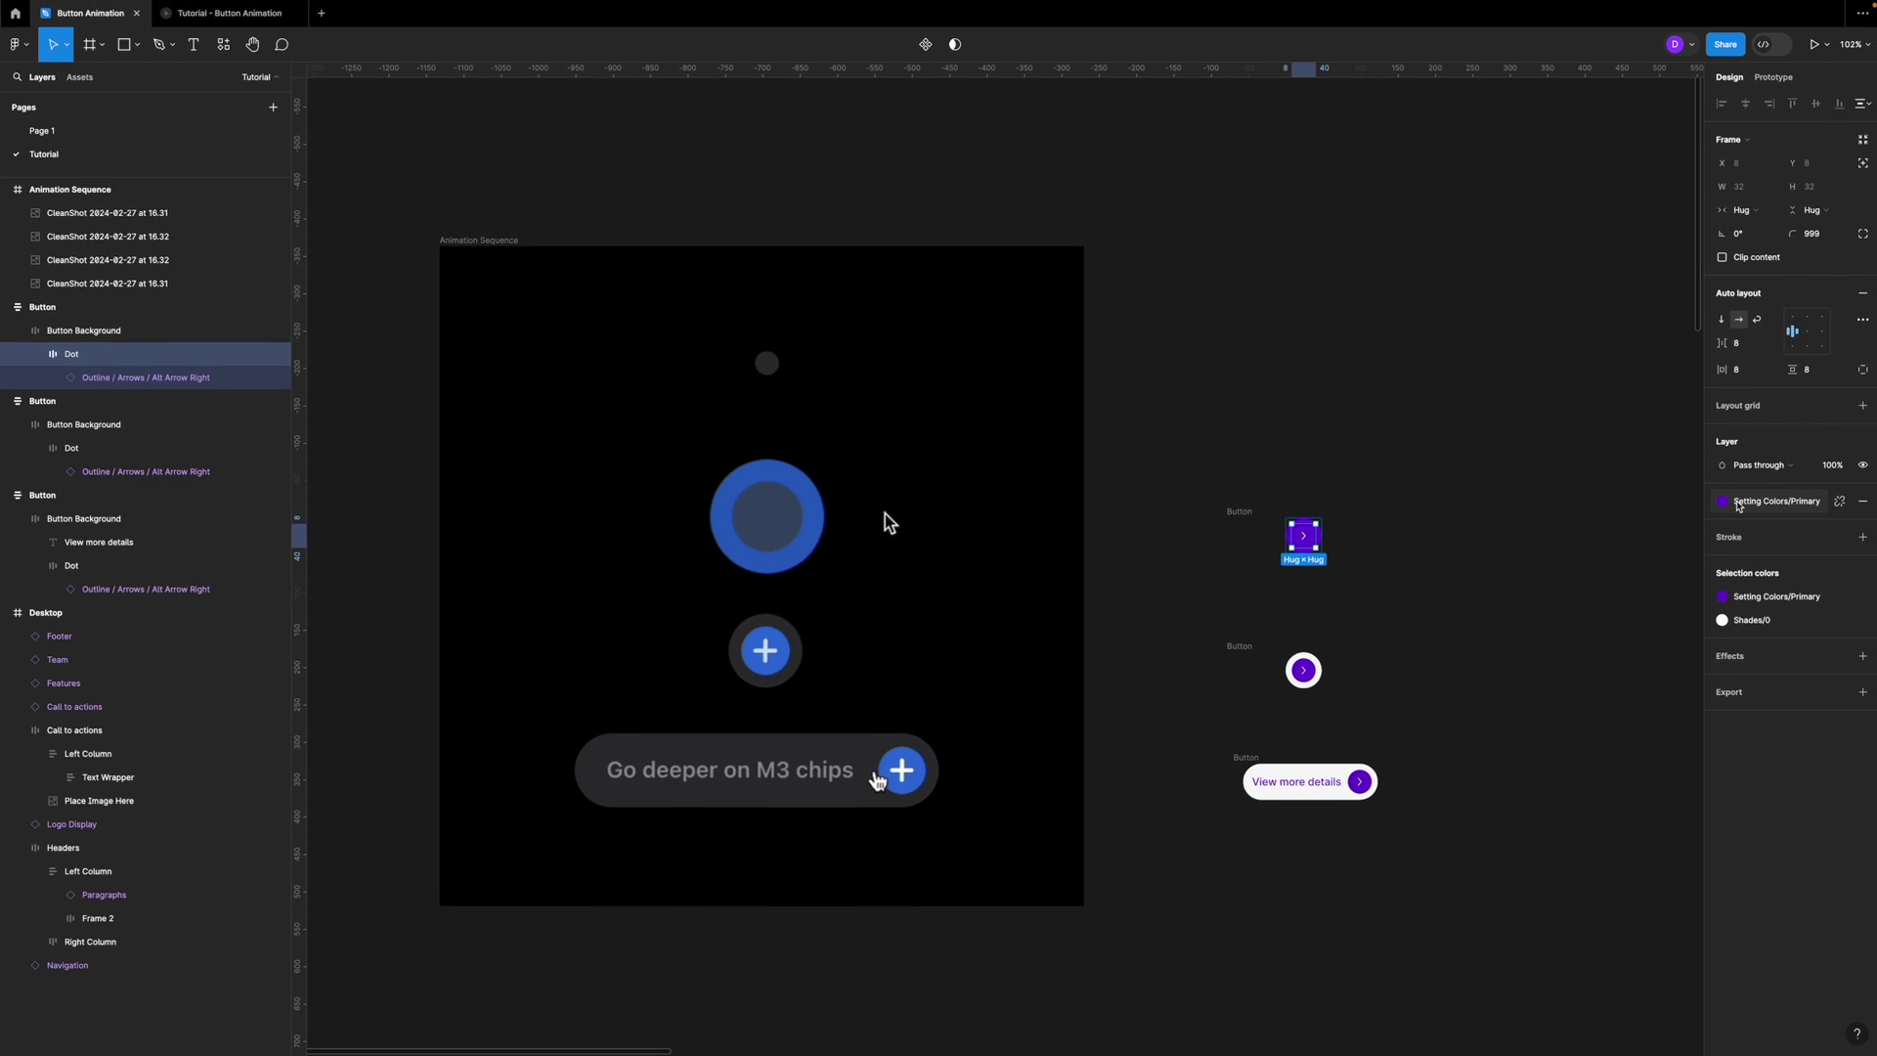
# - Fill the new copy's Dot with the Shades/0 style and set its arrow icon's layer opacity to 0%
pyautogui.click(1836, 501)
pyautogui.click(1561, 779)
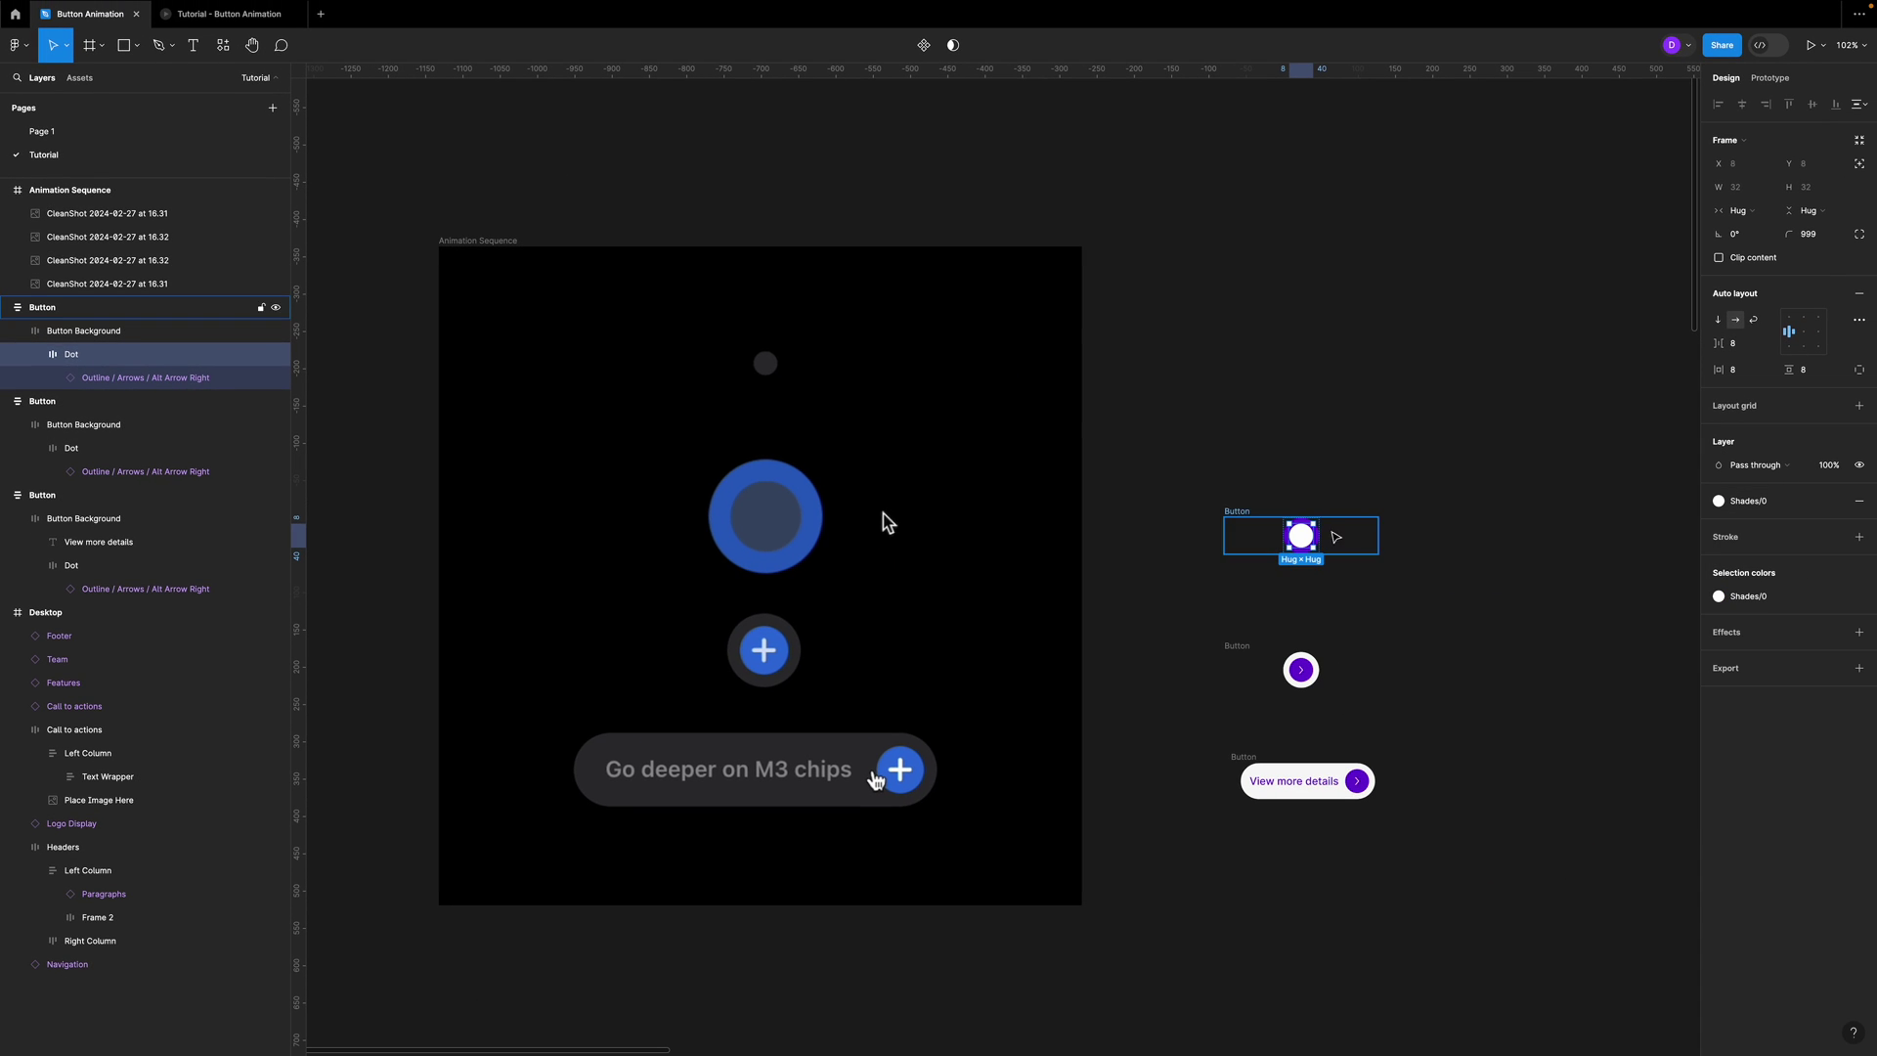
pyautogui.doubleClick(1303, 540)
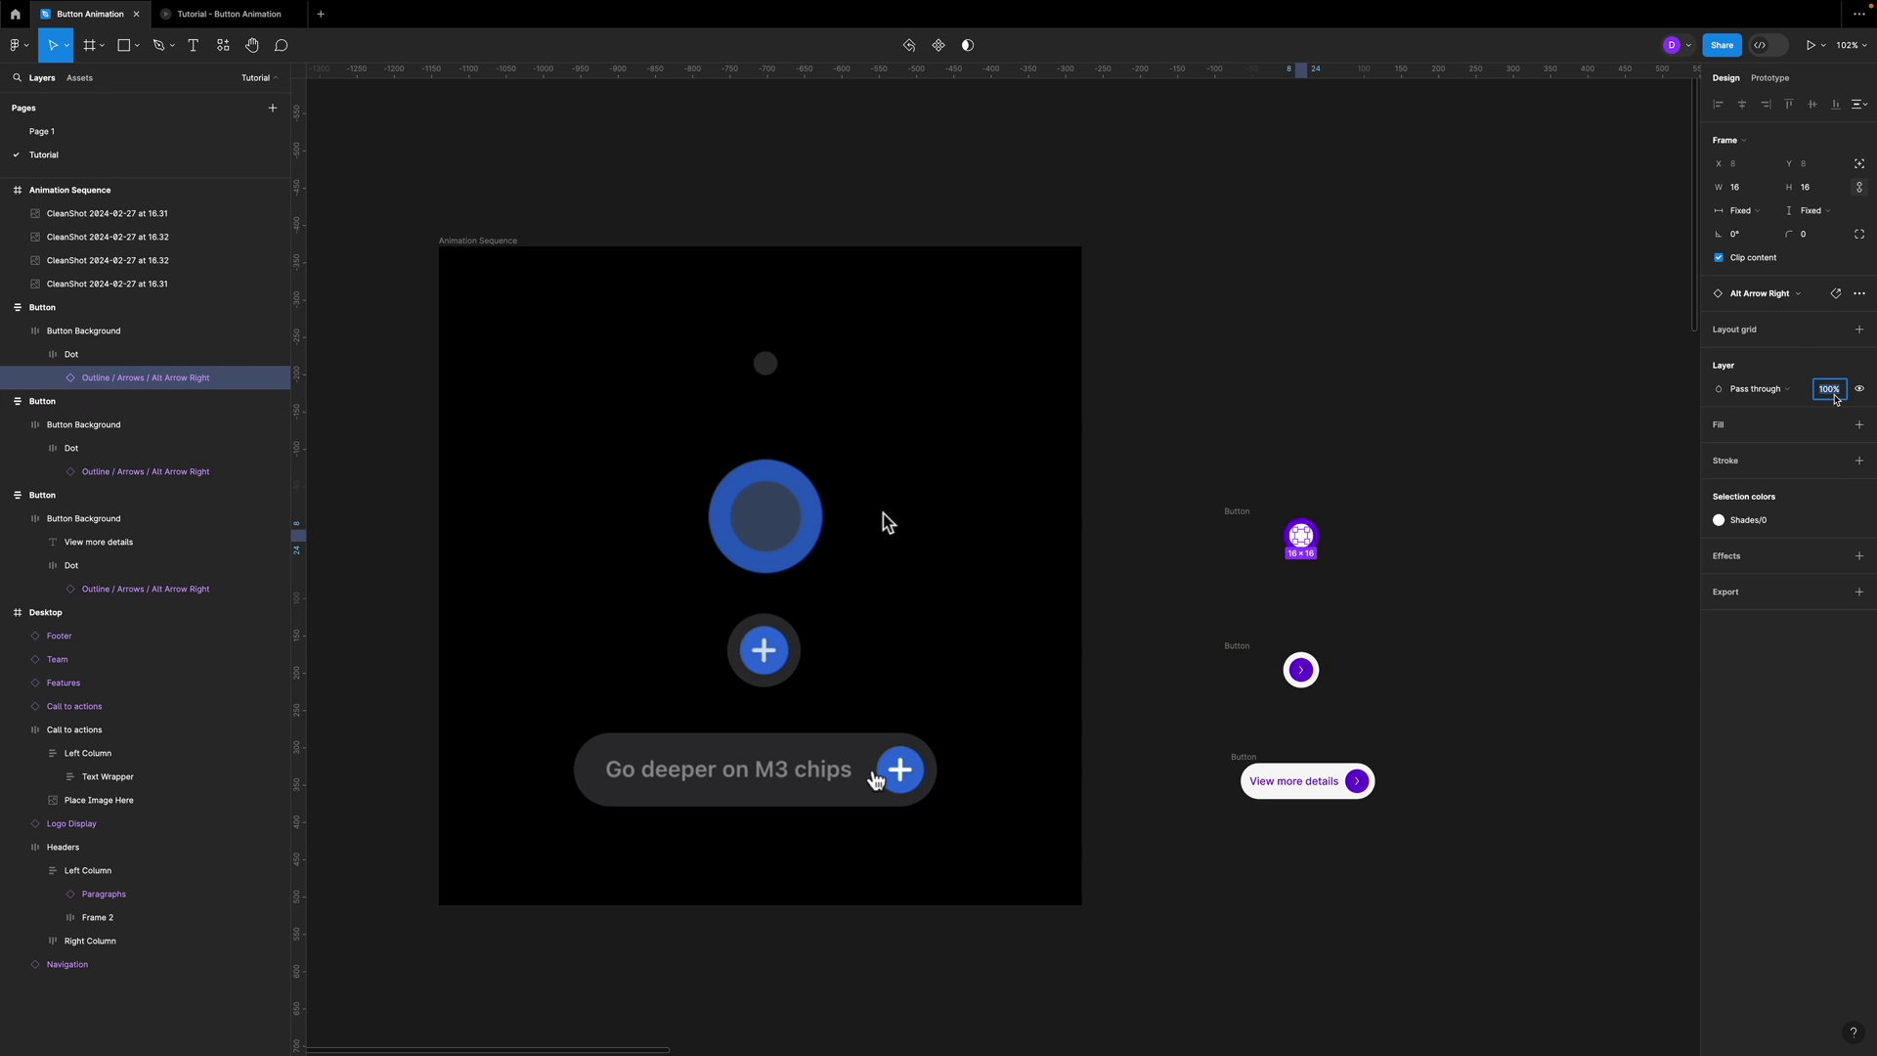
# - Detach the Shades/0 style from the Dot's fill and set the white fill's opacity to 50%
pyautogui.click(1315, 535)
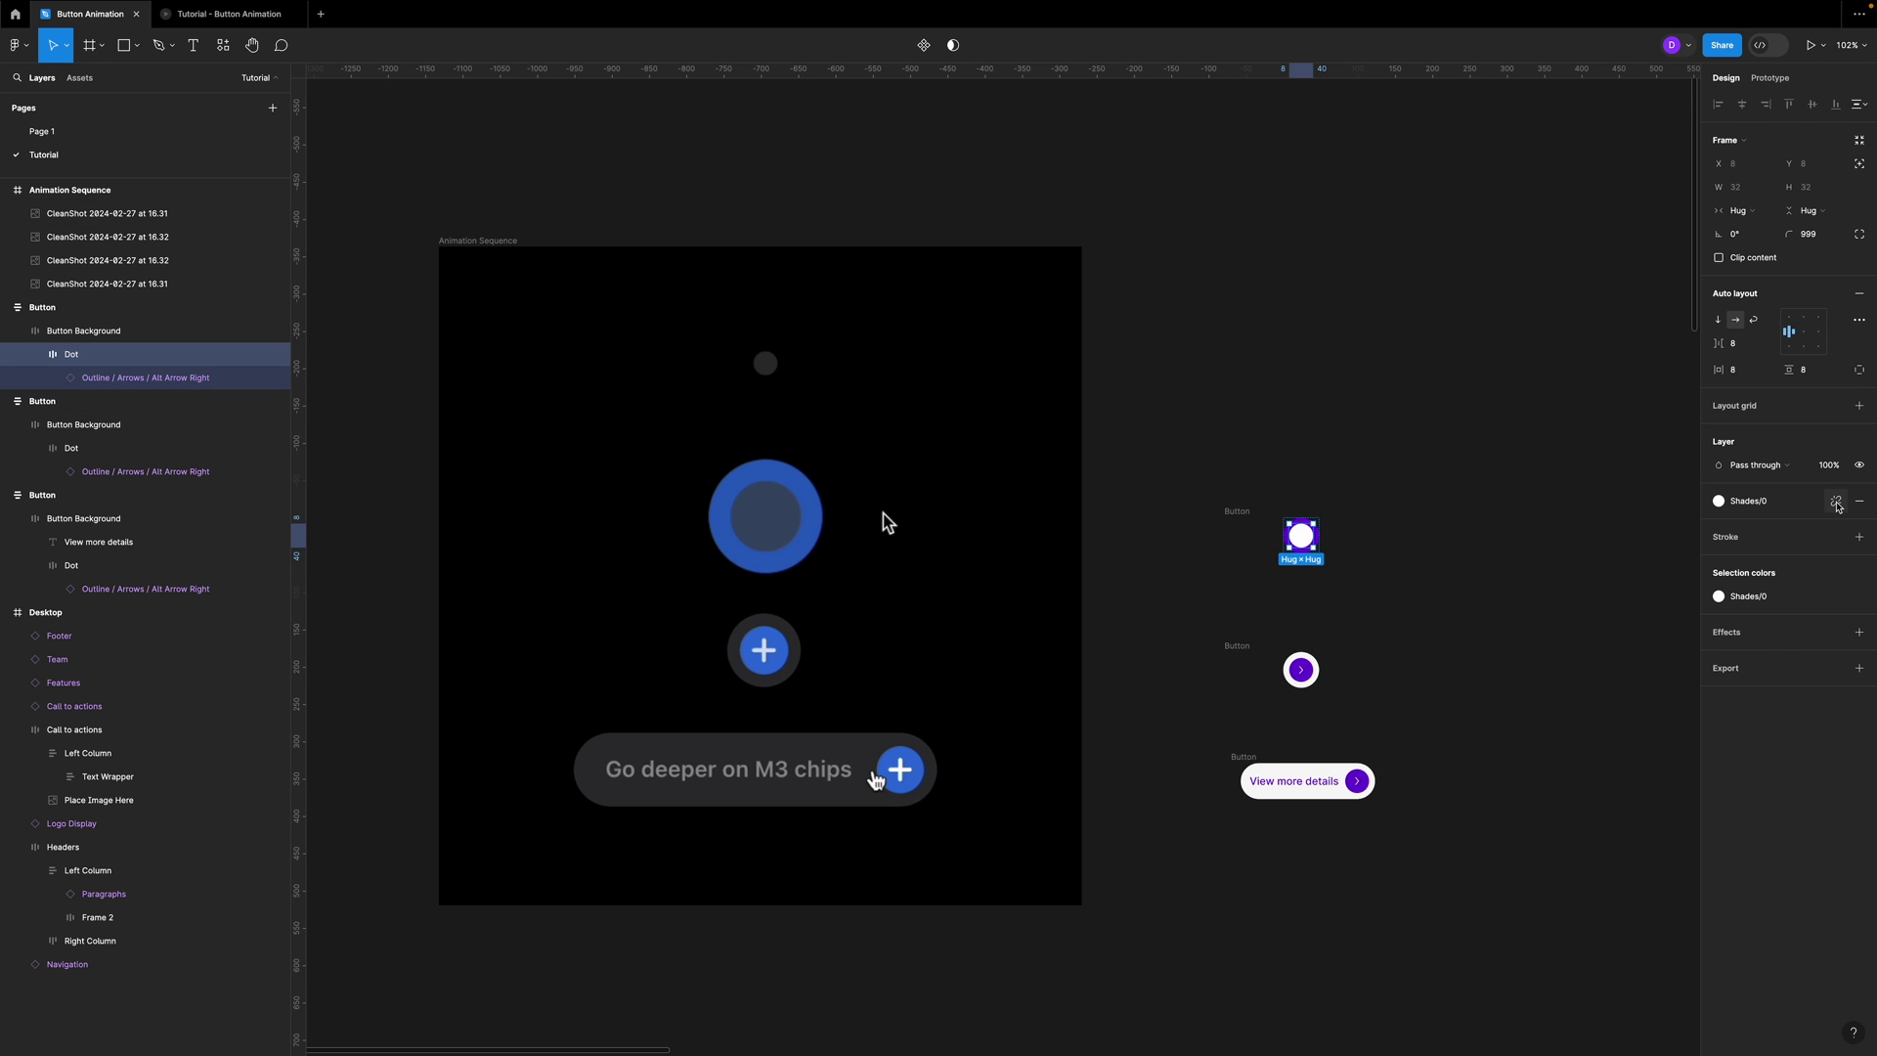
pyautogui.click(1837, 502)
pyautogui.click(1795, 501)
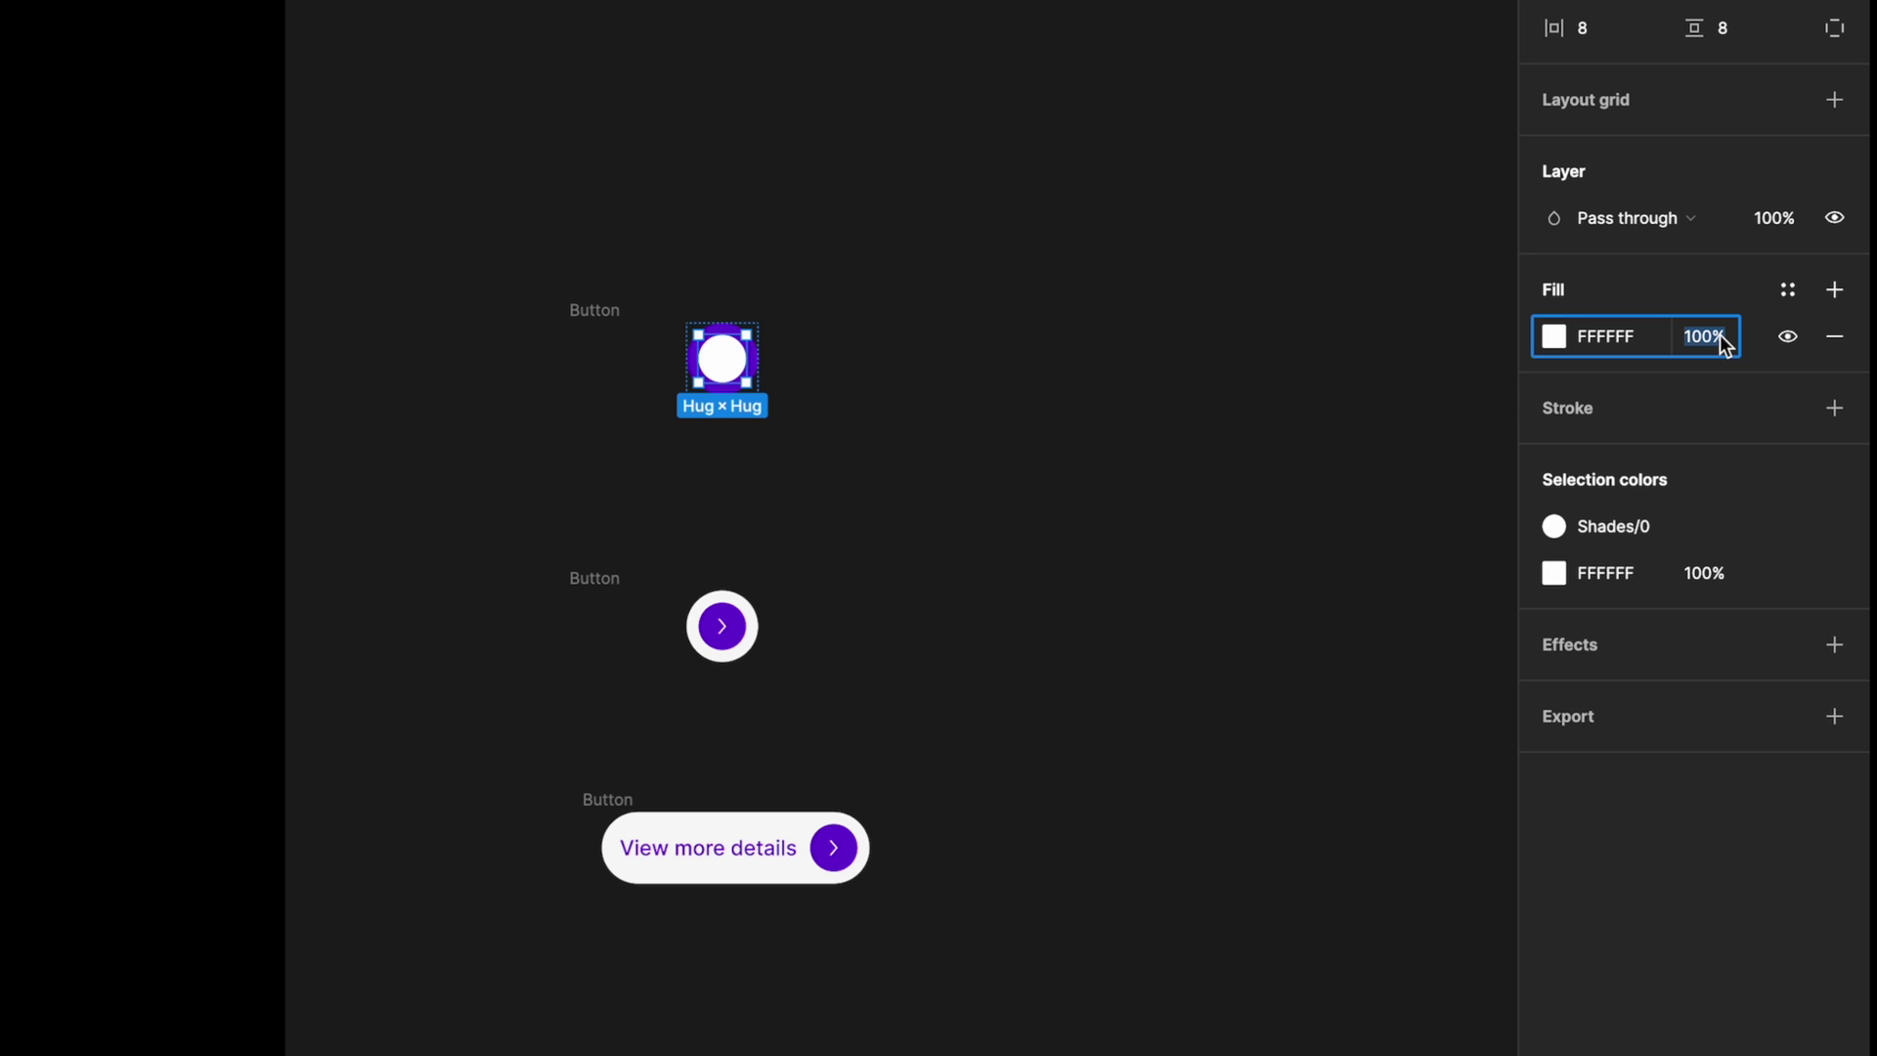
pyautogui.write('50')
pyautogui.press('Return')
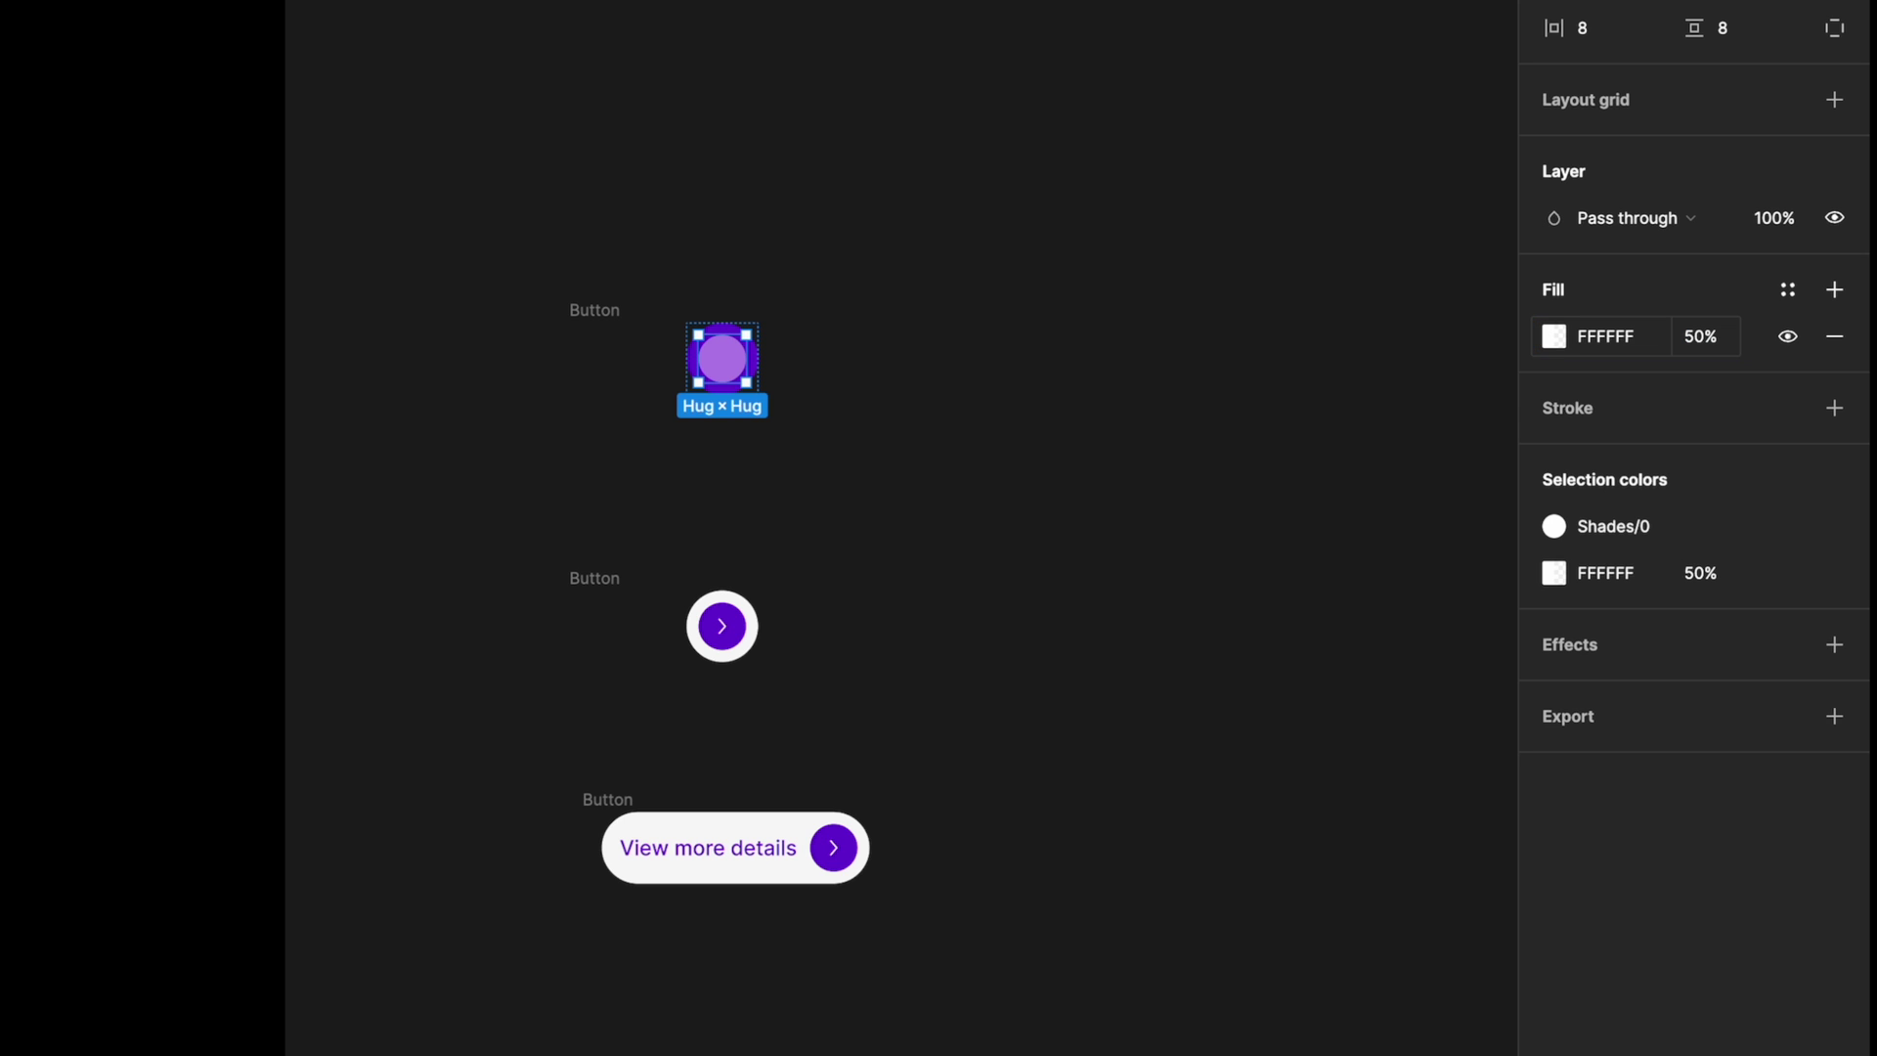
pyautogui.press('Escape')
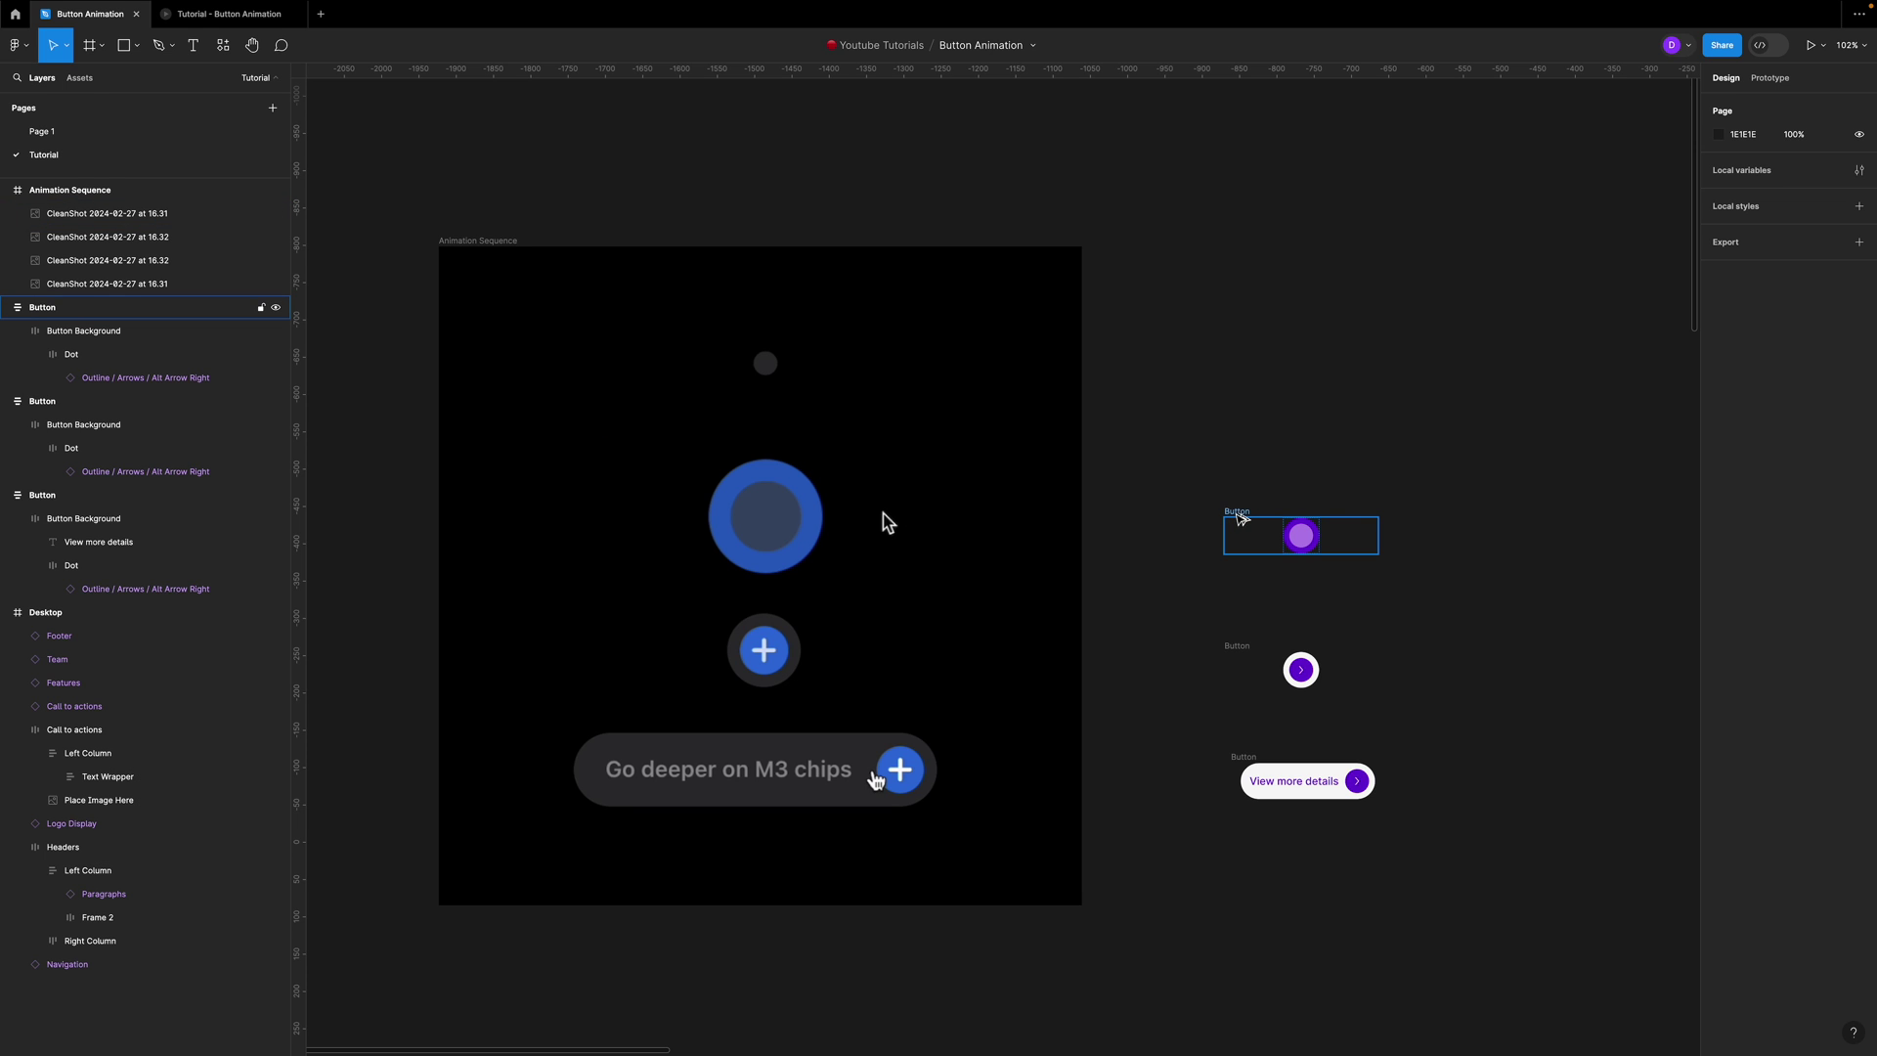
# - Duplicate the purple button above itself and set the copy's Button Background horizontal and vertical padding to 0
pyautogui.moveTo(1242, 518); pyautogui.dragTo(1240, 377)
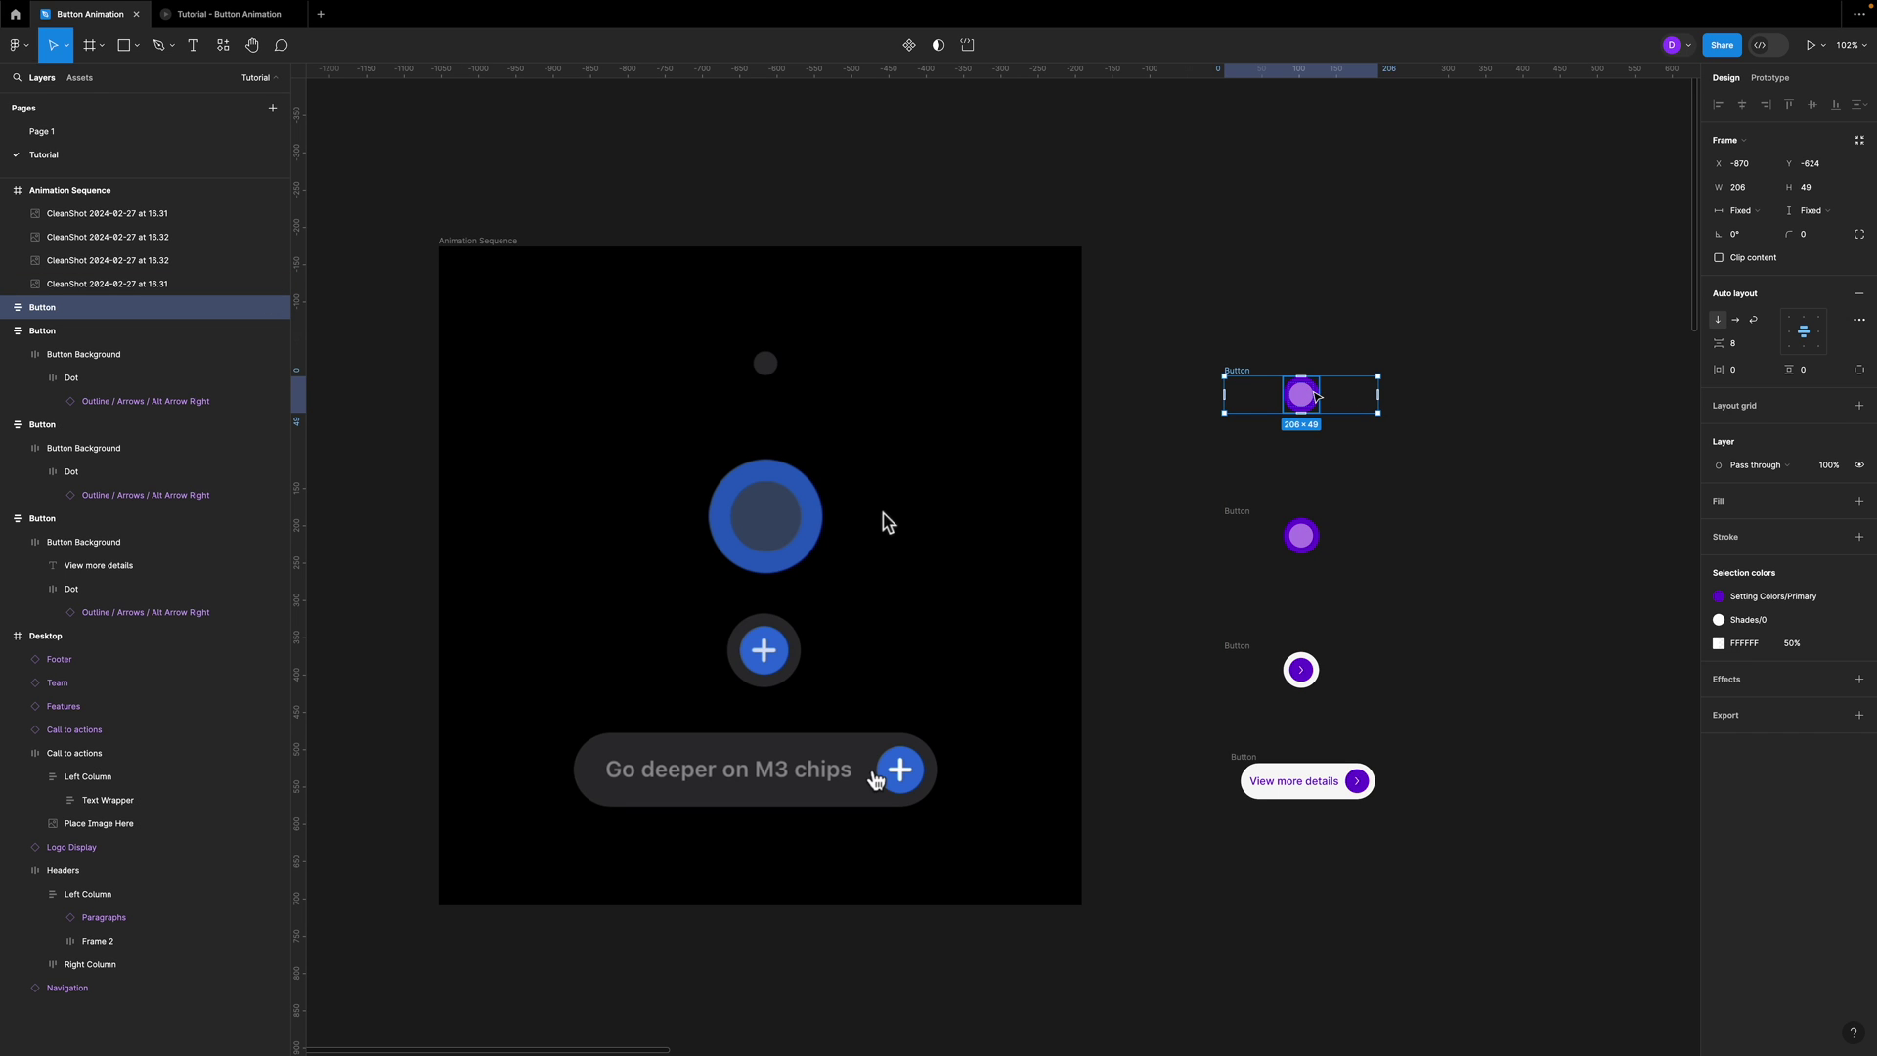
pyautogui.click(1316, 396)
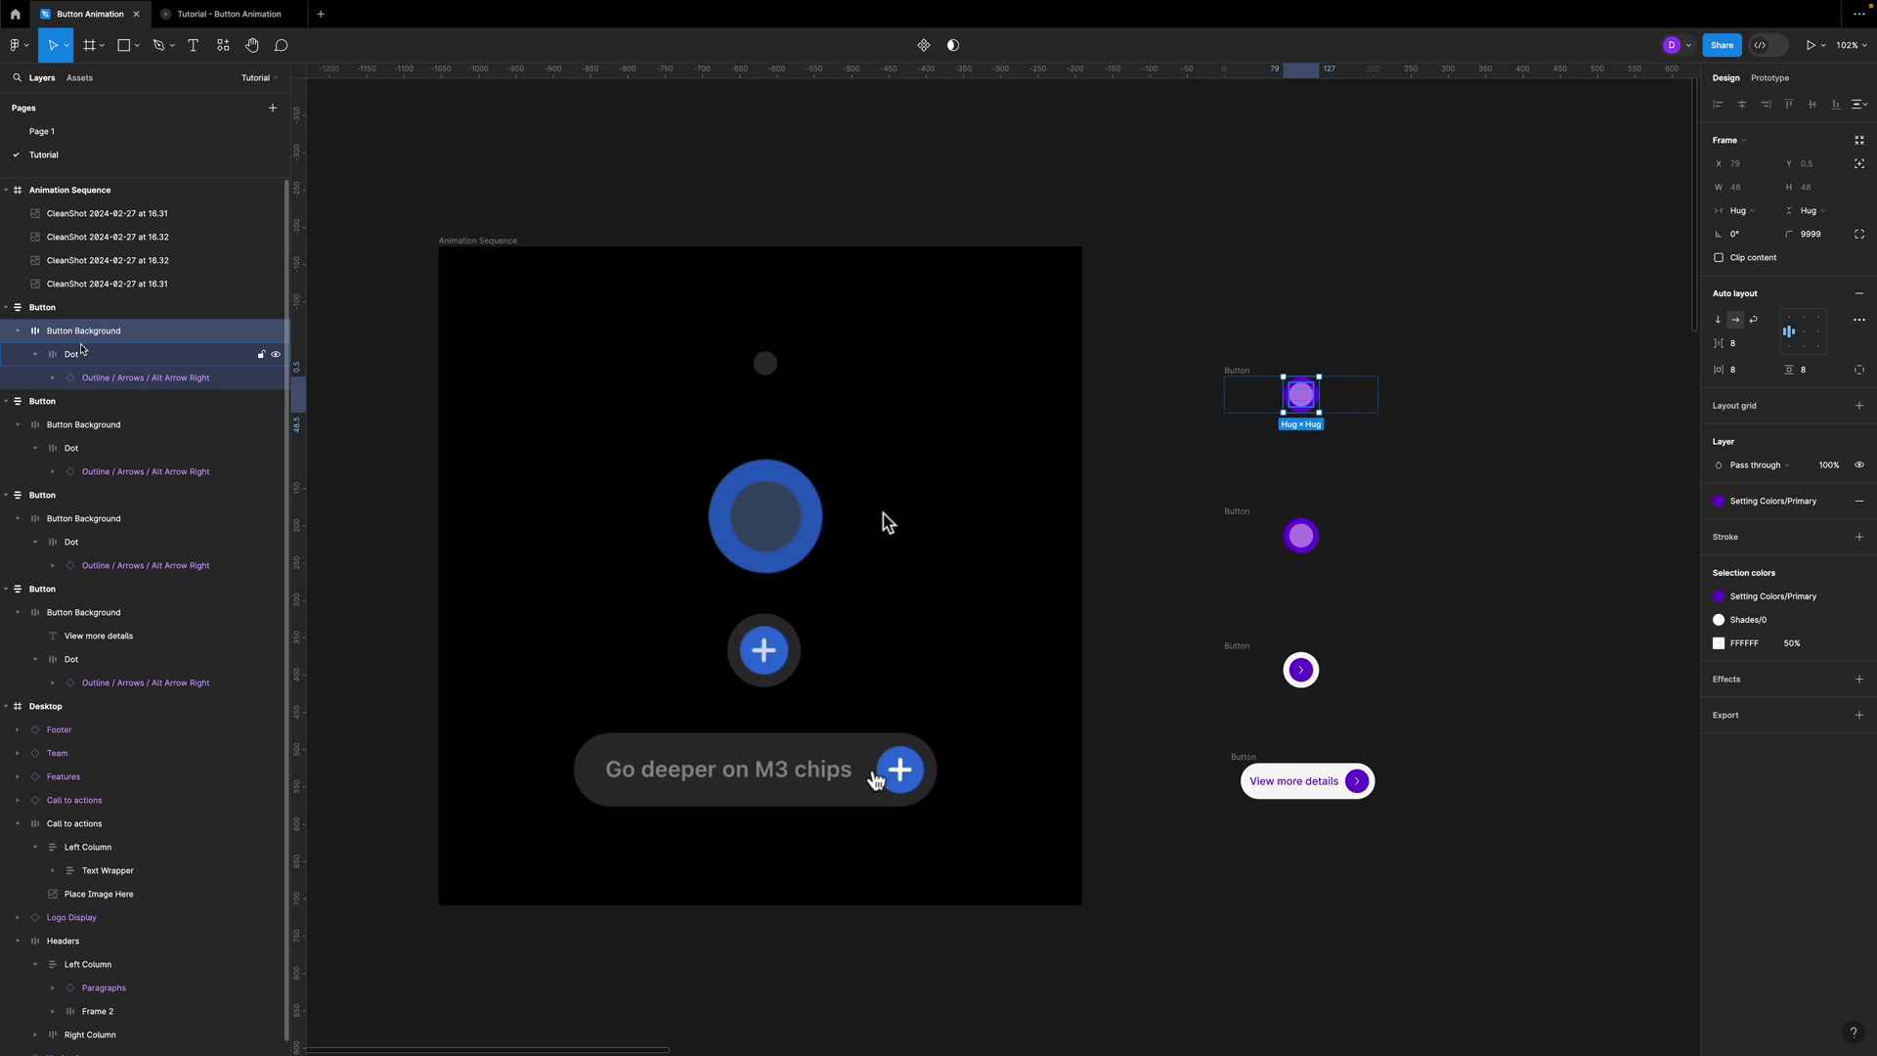
pyautogui.click(1732, 370)
pyautogui.press('BackSpace')
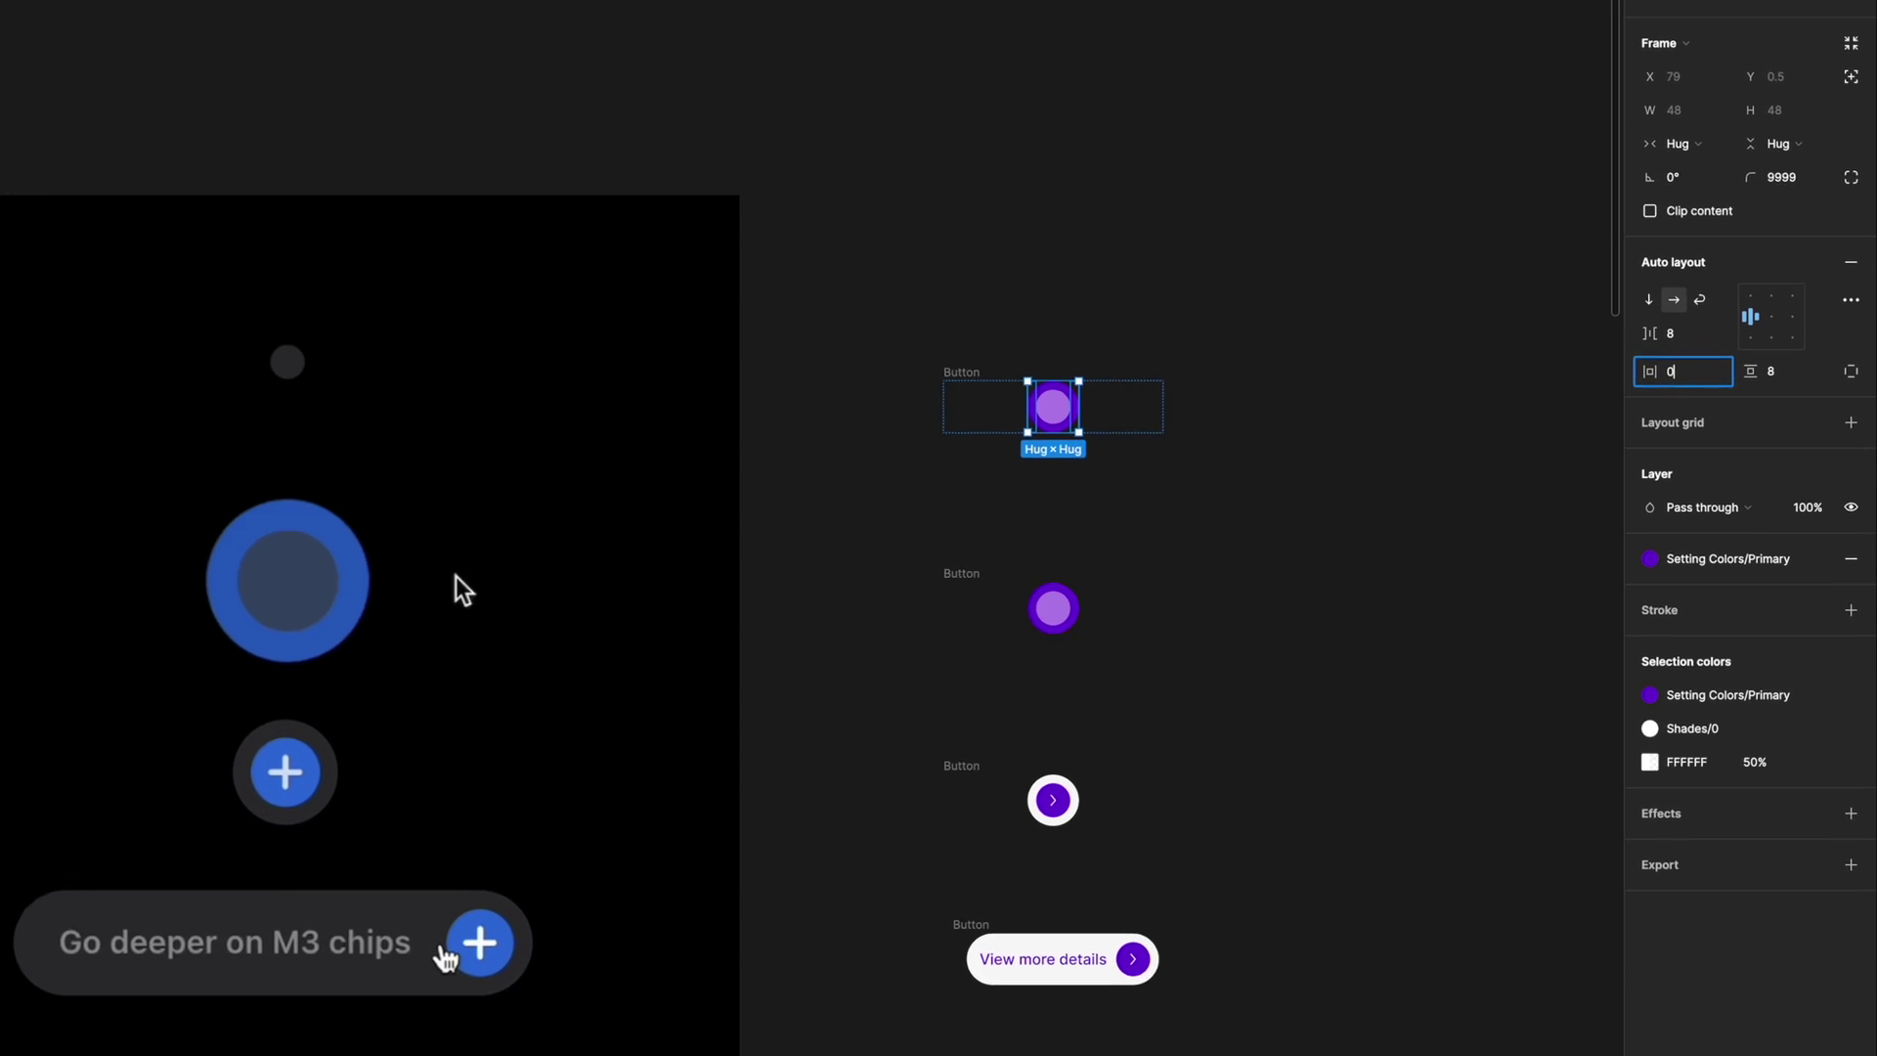
pyautogui.write('0')
pyautogui.press('Tab')
pyautogui.write('0')
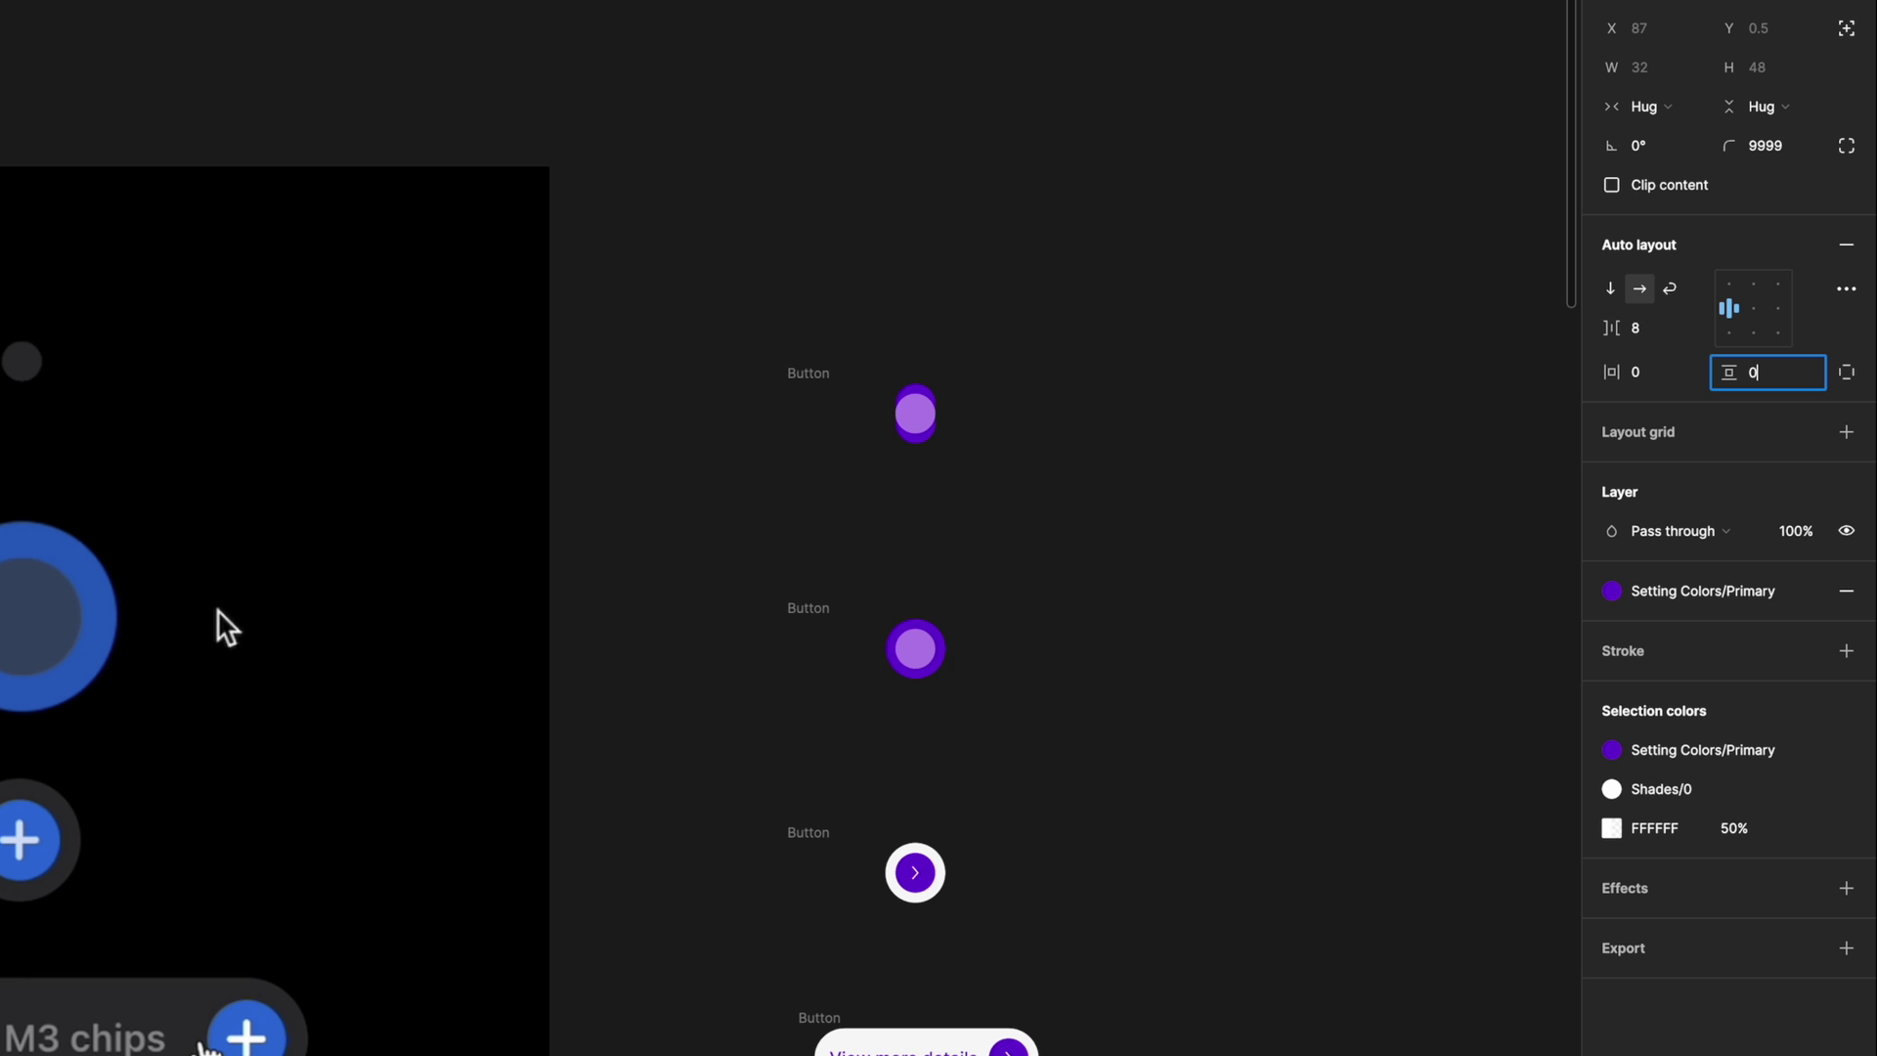
pyautogui.press('Return')
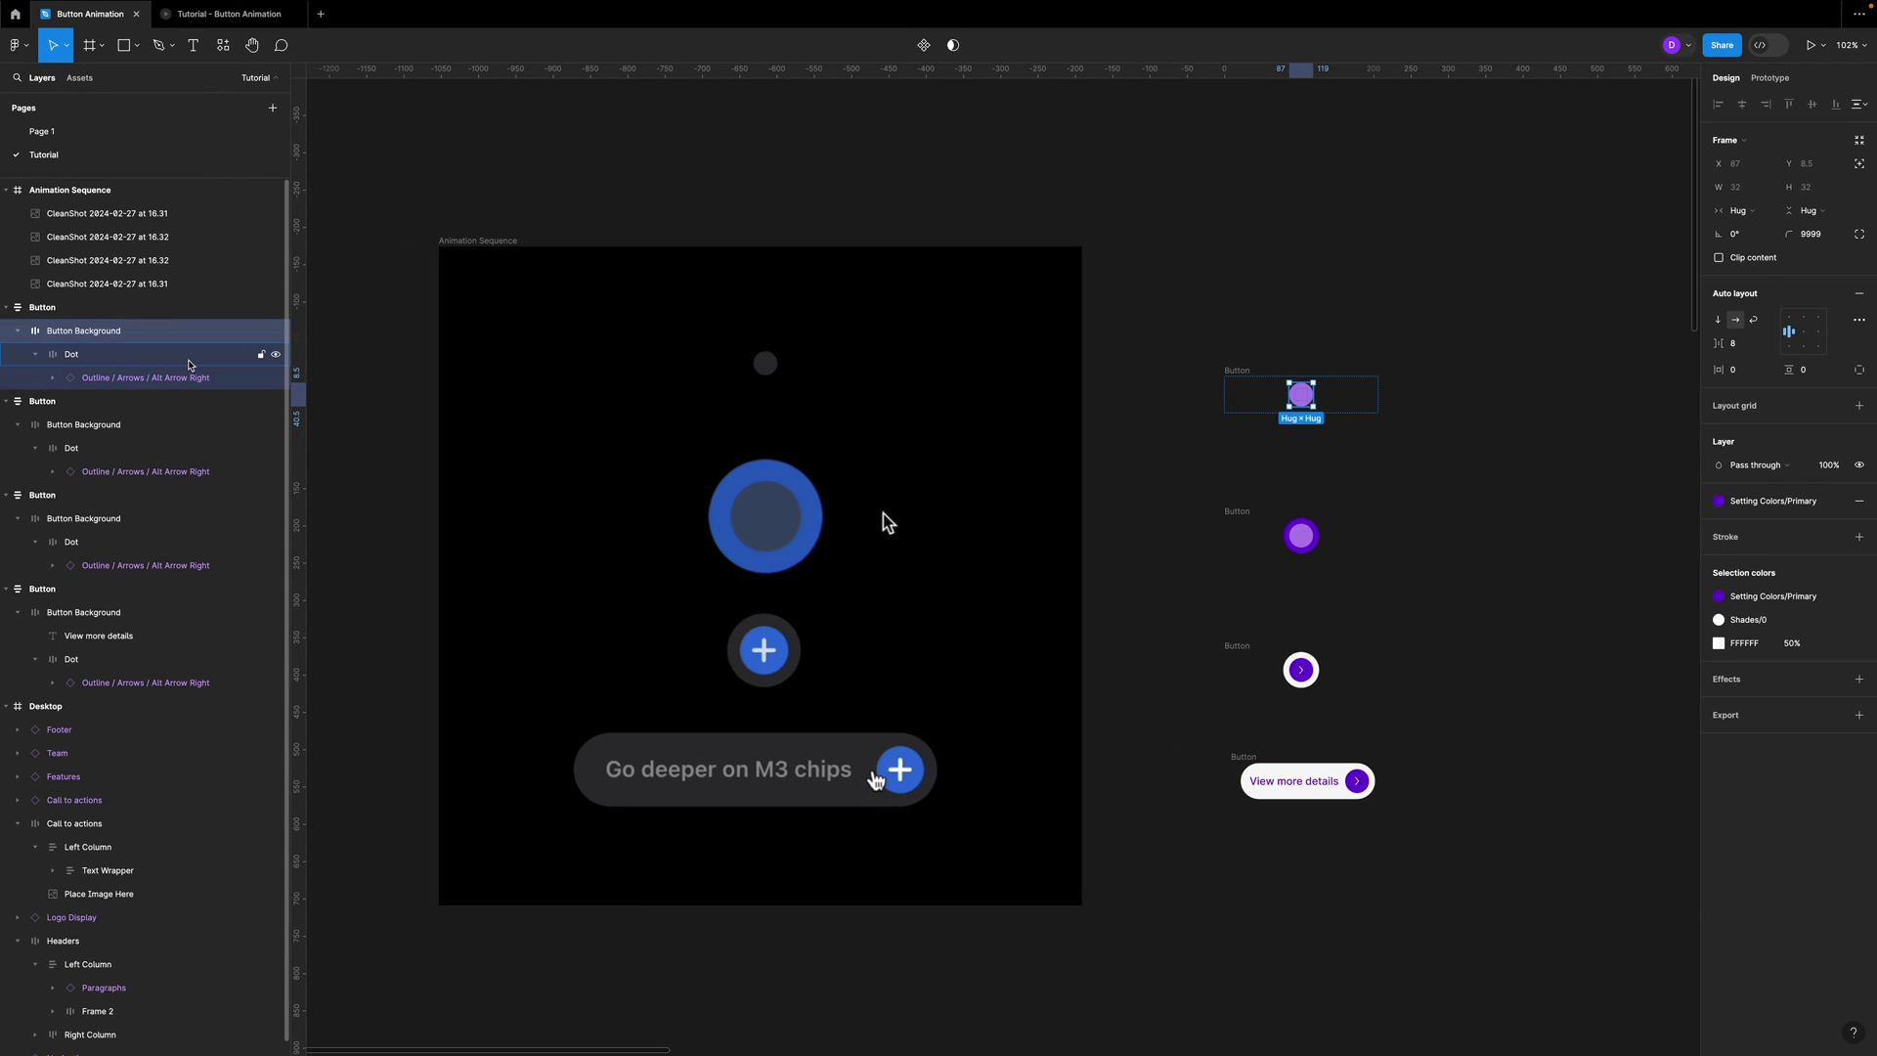
# - Resize the arrow icon inside the topmost button's Dot to 1 × 1
pyautogui.click(182, 379)
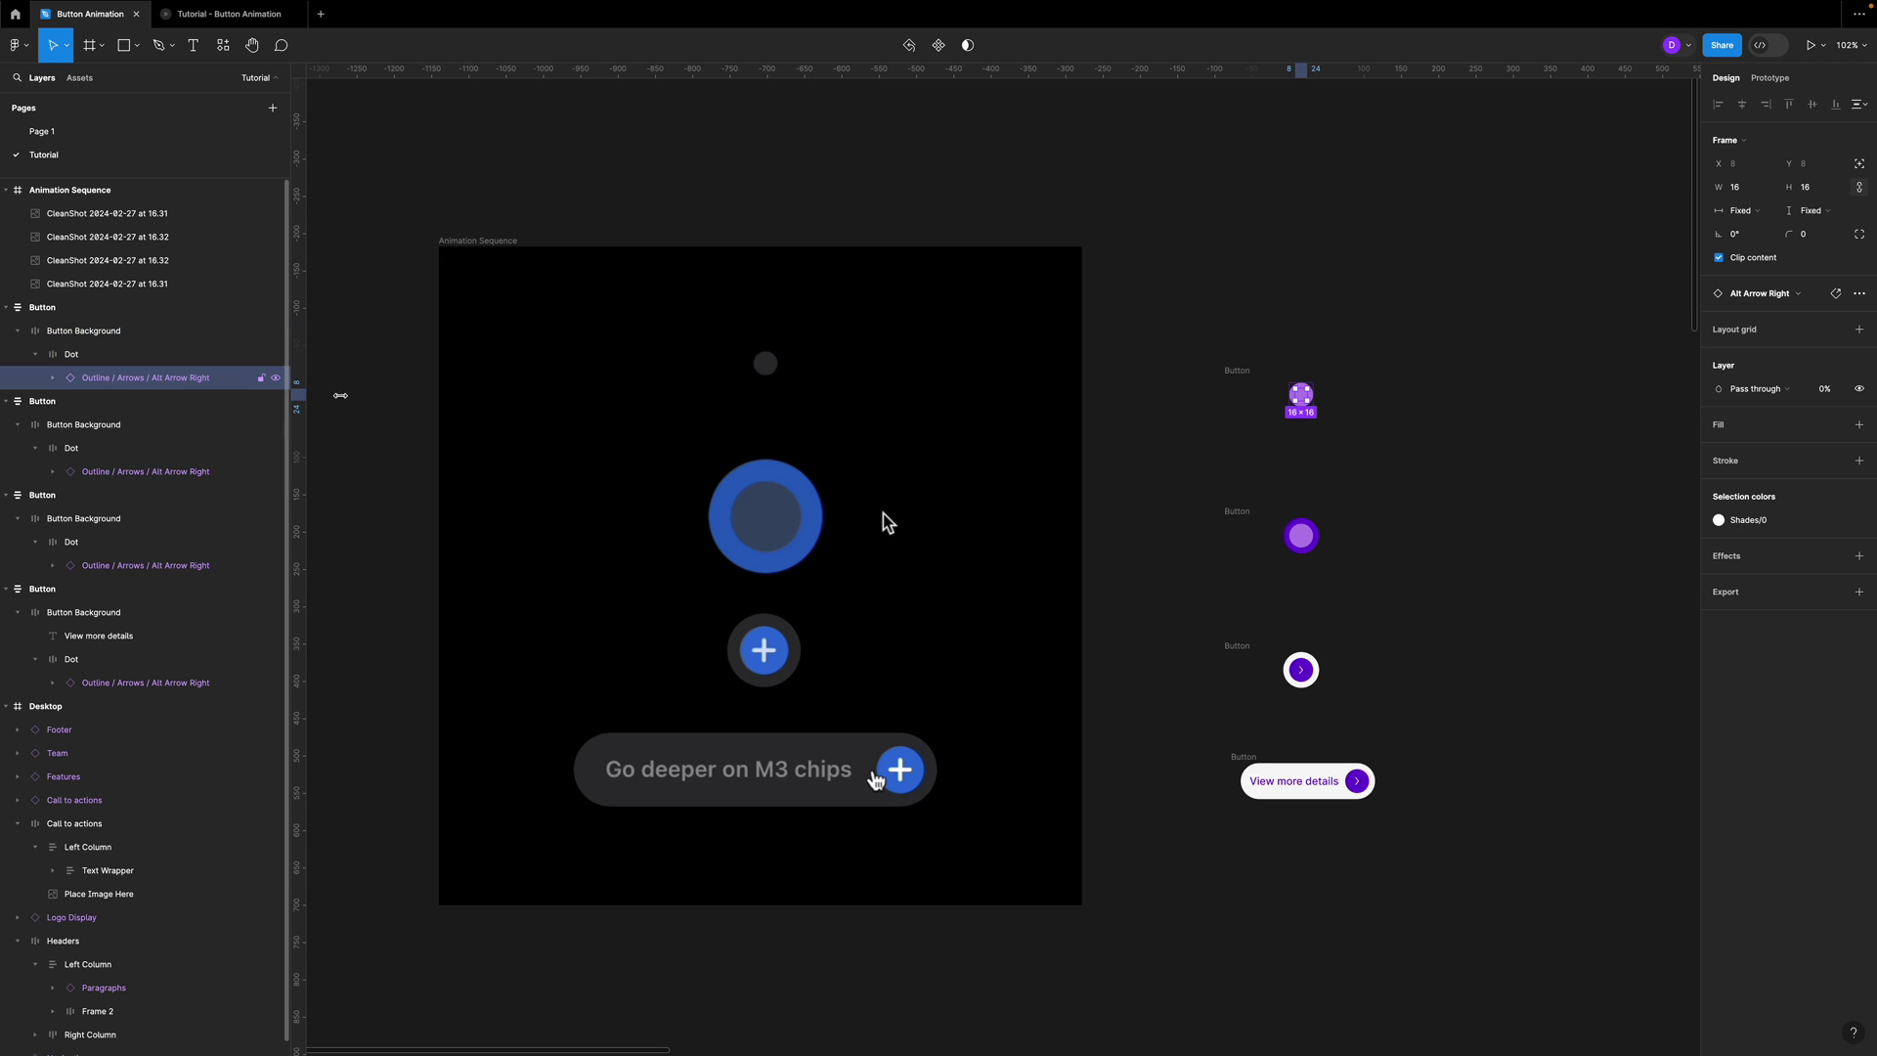
pyautogui.click(1738, 188)
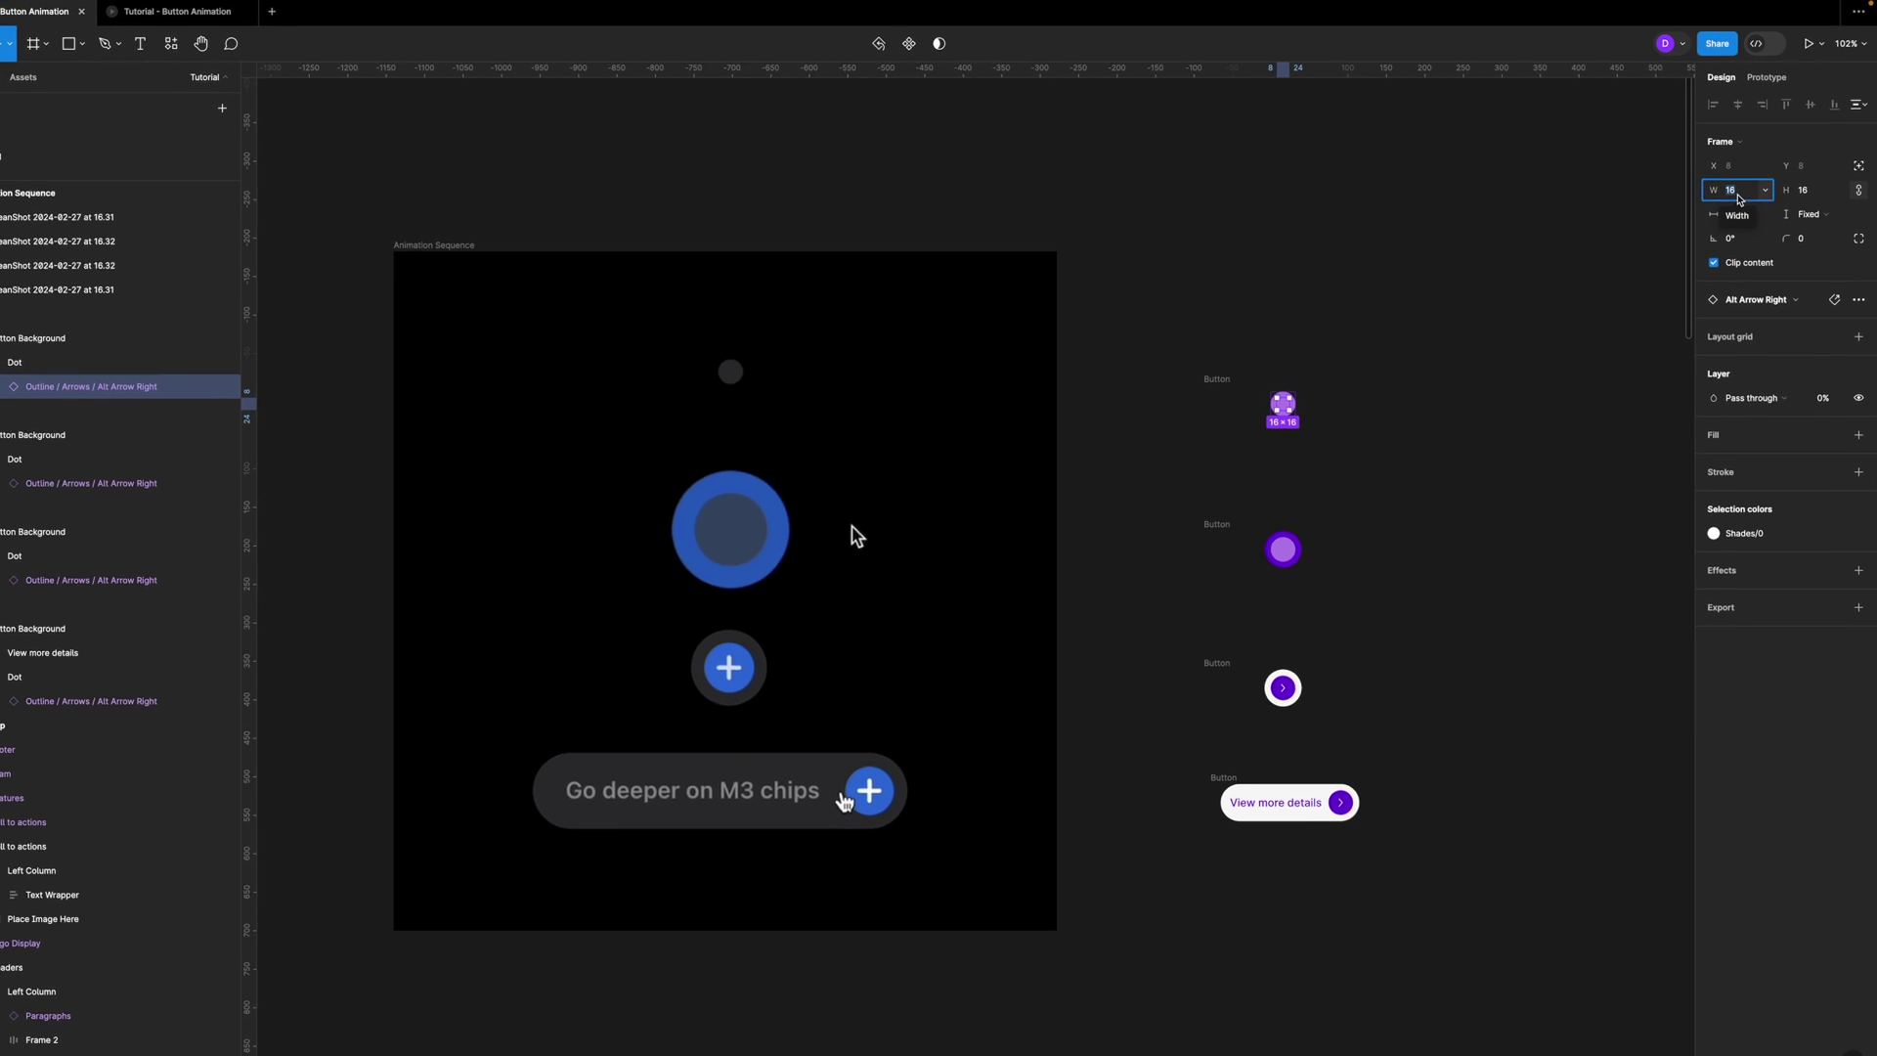
pyautogui.write('1')
pyautogui.press('Return')
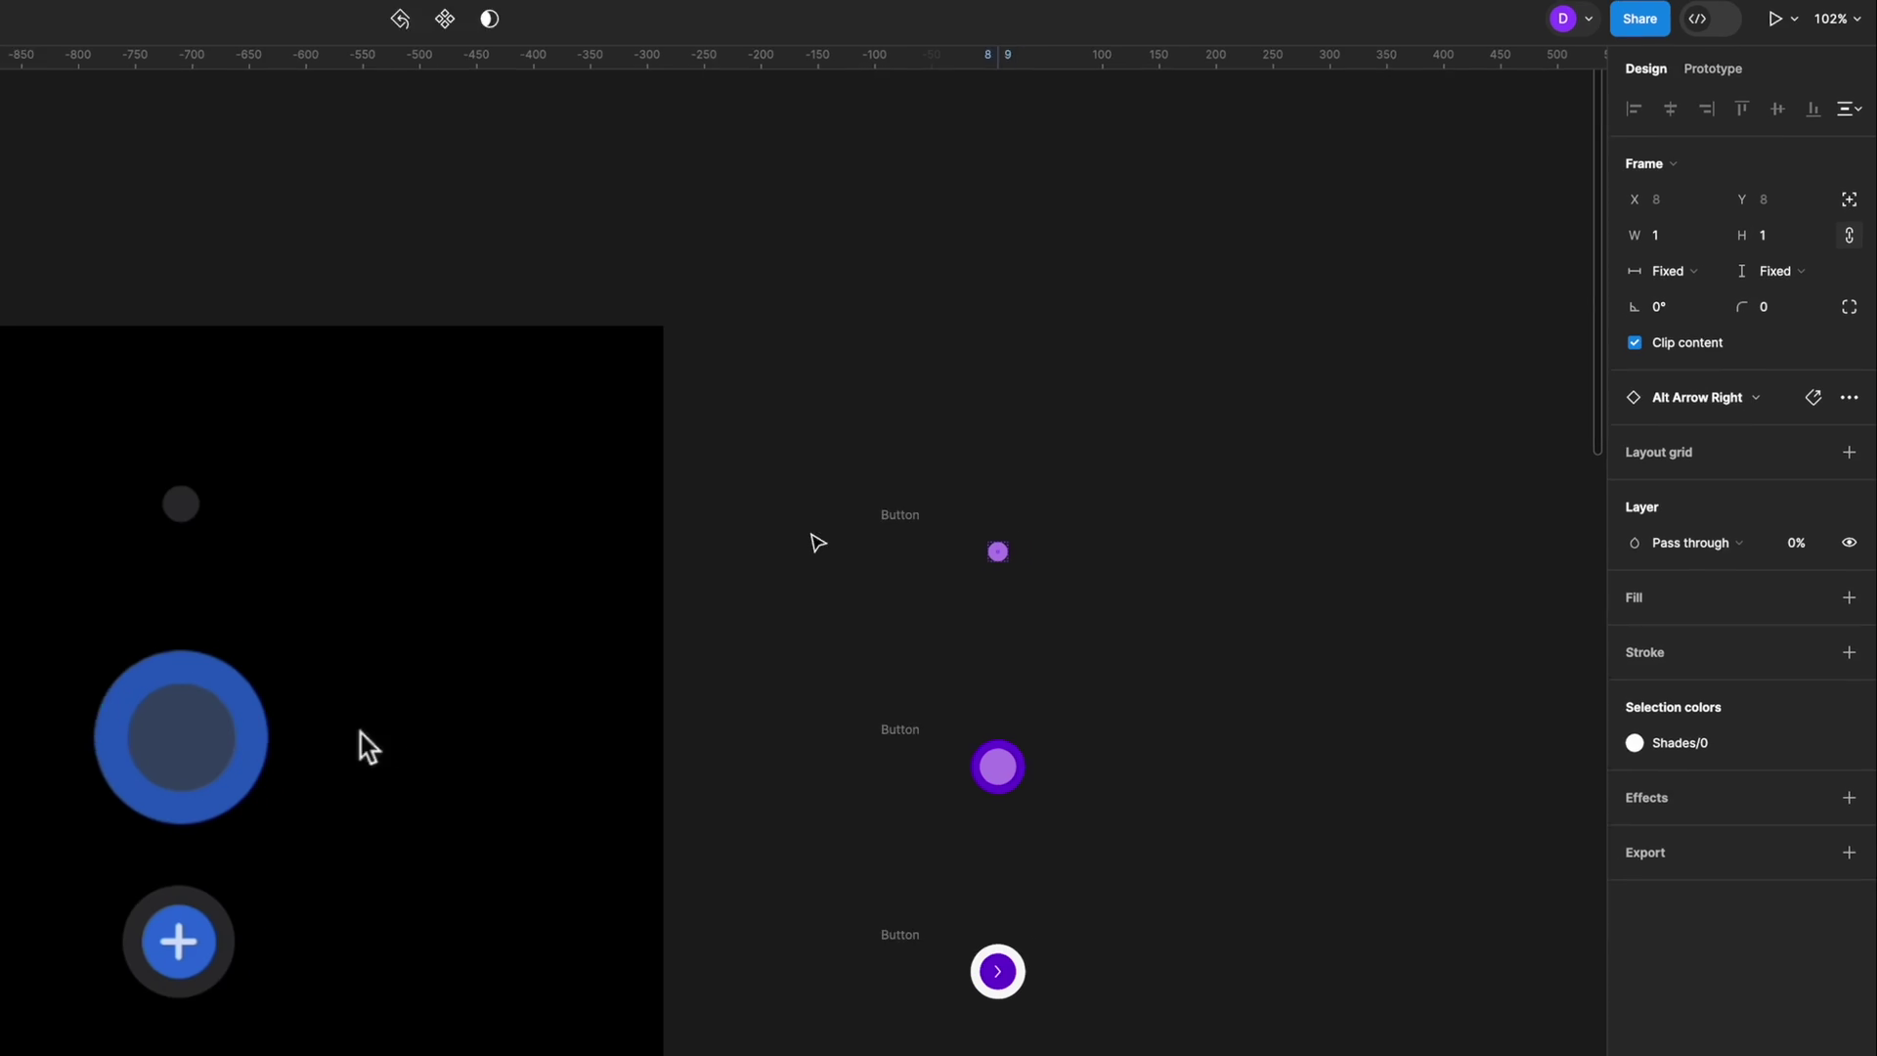
# - Set the horizontal and vertical padding of the topmost button's Dot to 0
pyautogui.press('Escape')
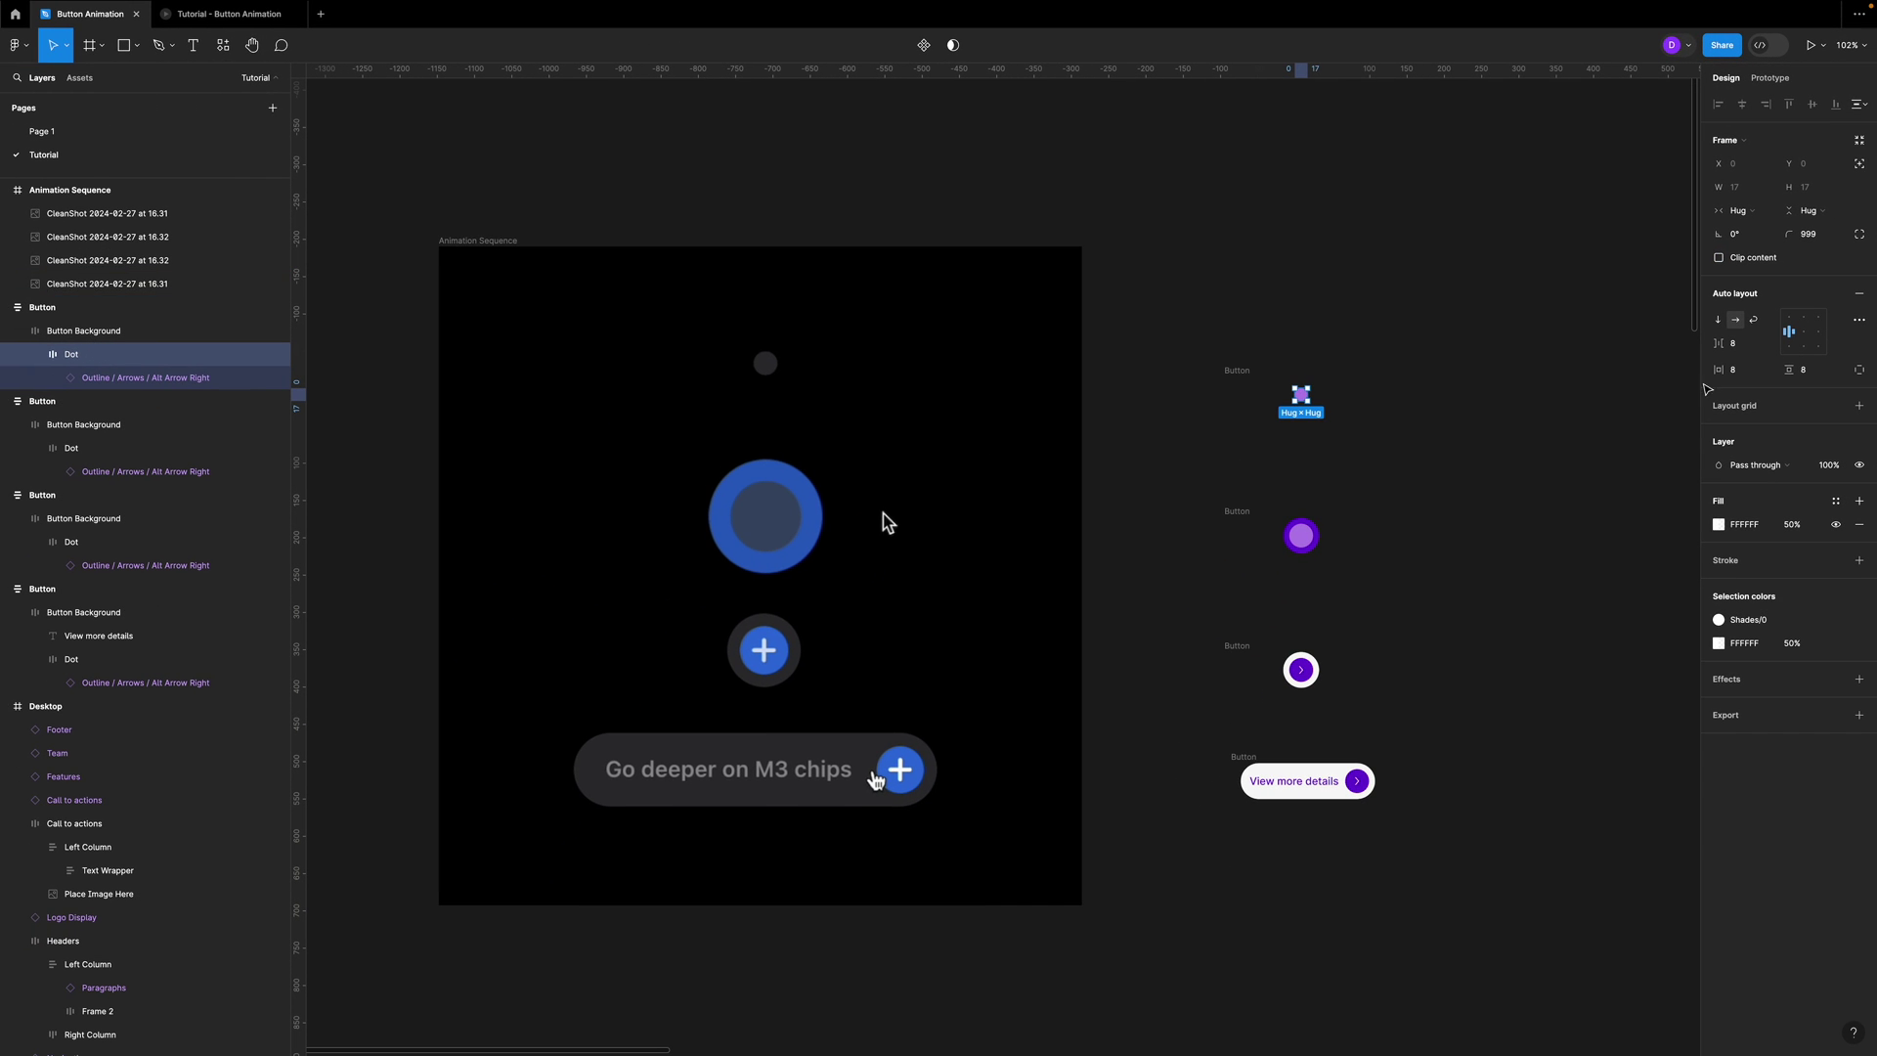
pyautogui.click(1762, 376)
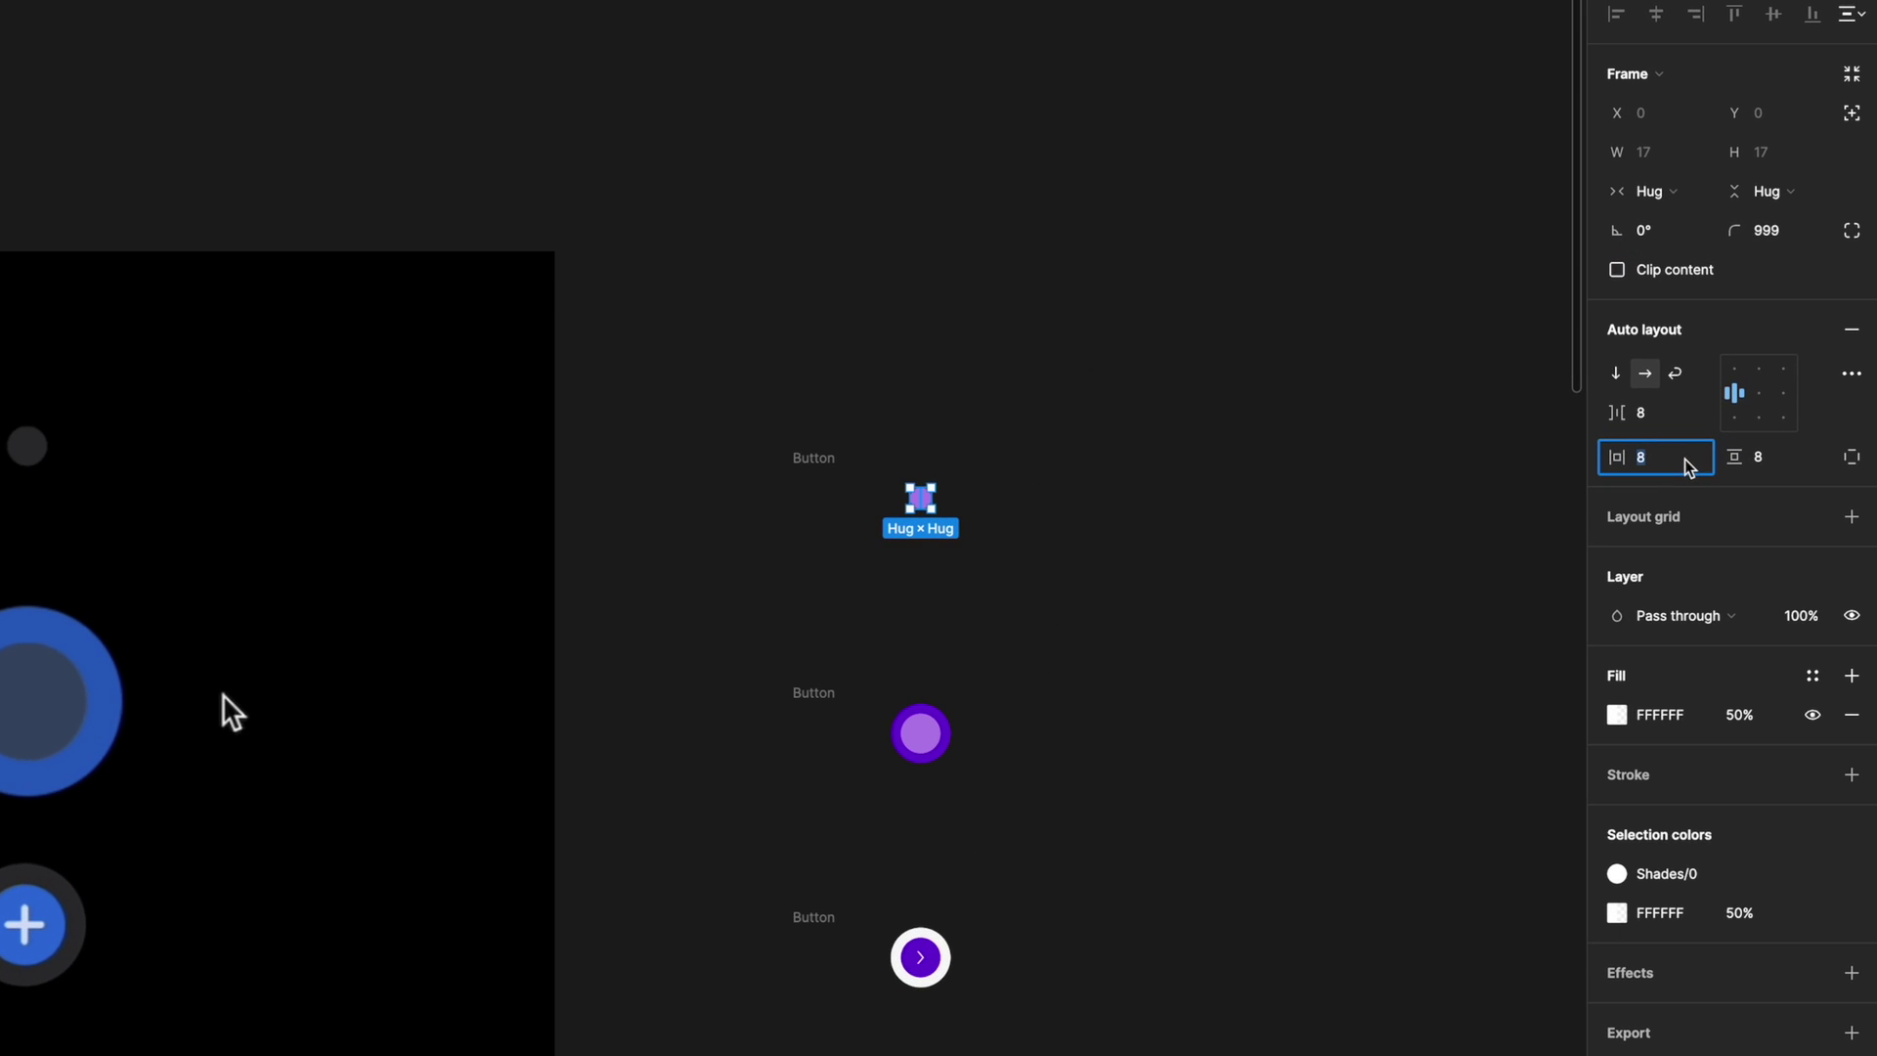
pyautogui.write('0')
pyautogui.click(1760, 461)
pyautogui.write('0')
pyautogui.click(1135, 440)
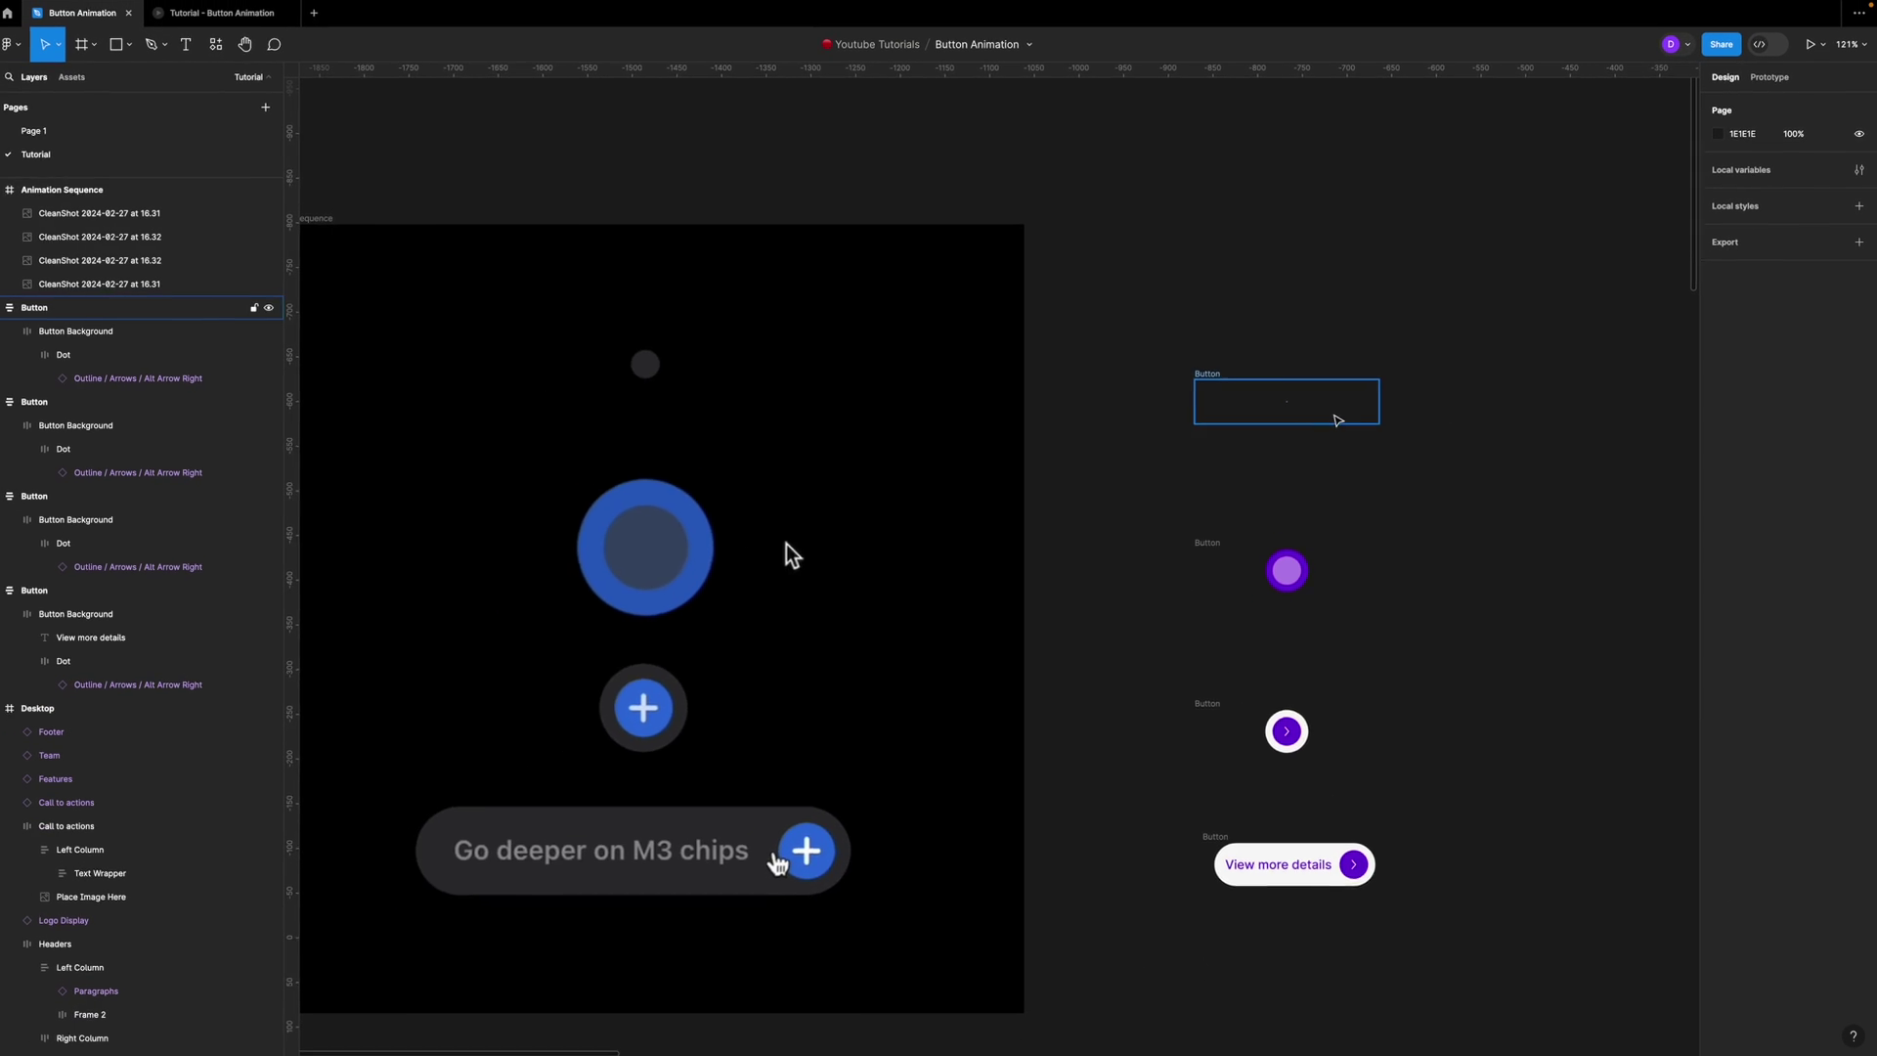
# - Move the topmost button frame to X -870, Y -615, lined up above the purple button
pyautogui.scroll(5, 1338, 420)
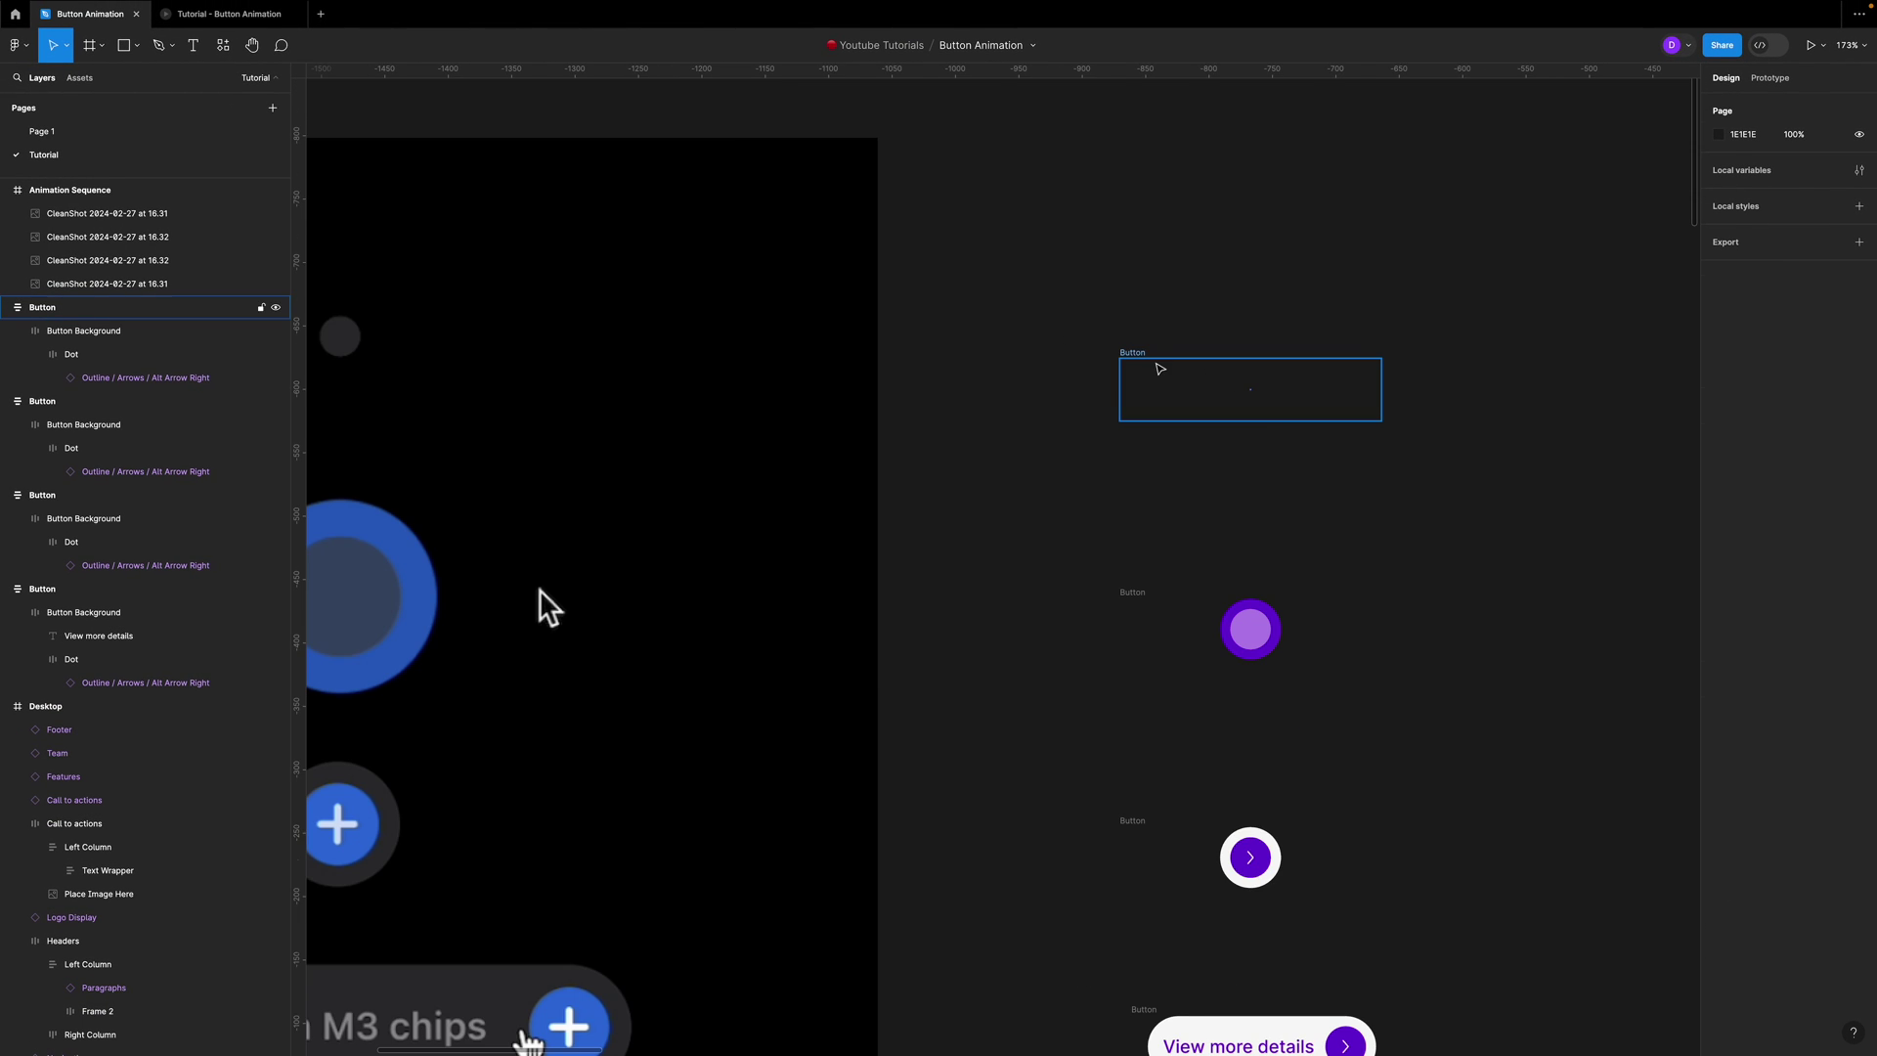
pyautogui.click(1160, 369)
pyautogui.moveTo(1336, 418); pyautogui.dragTo(1348, 411)
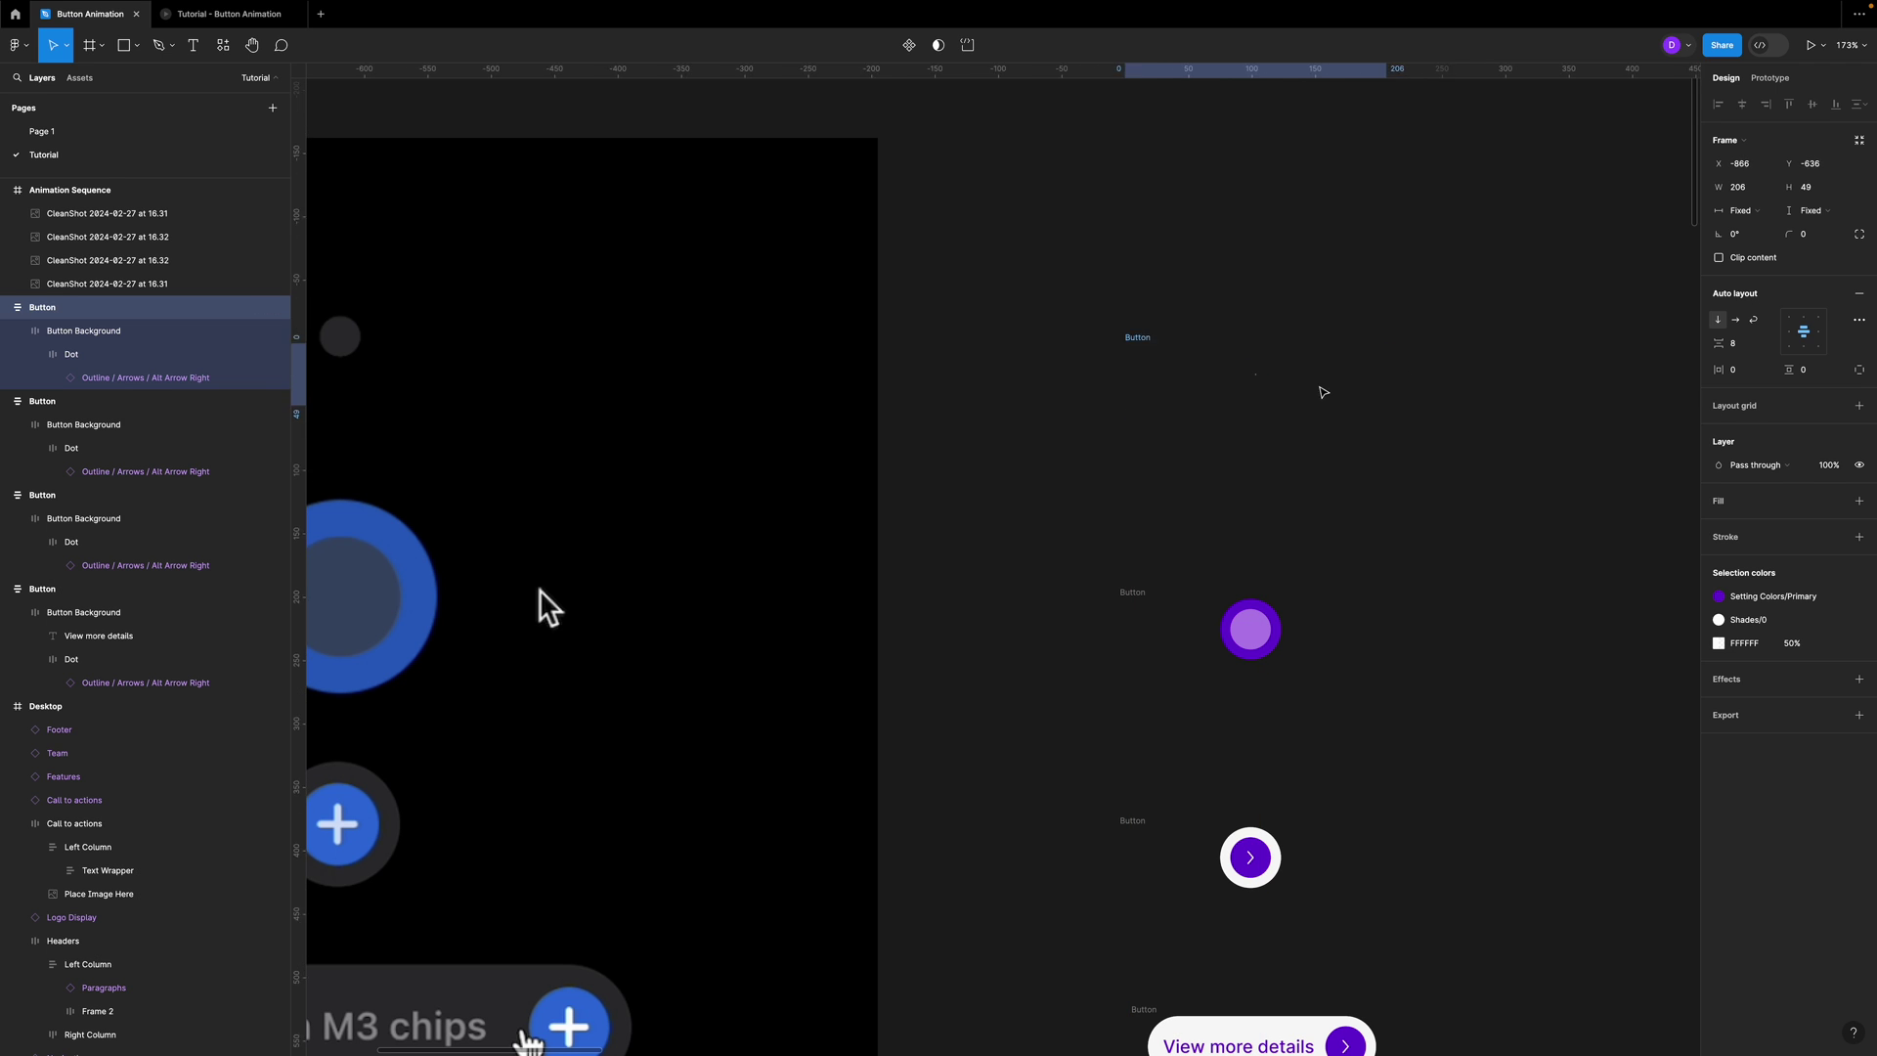
pyautogui.scroll(-3, 1359, 451)
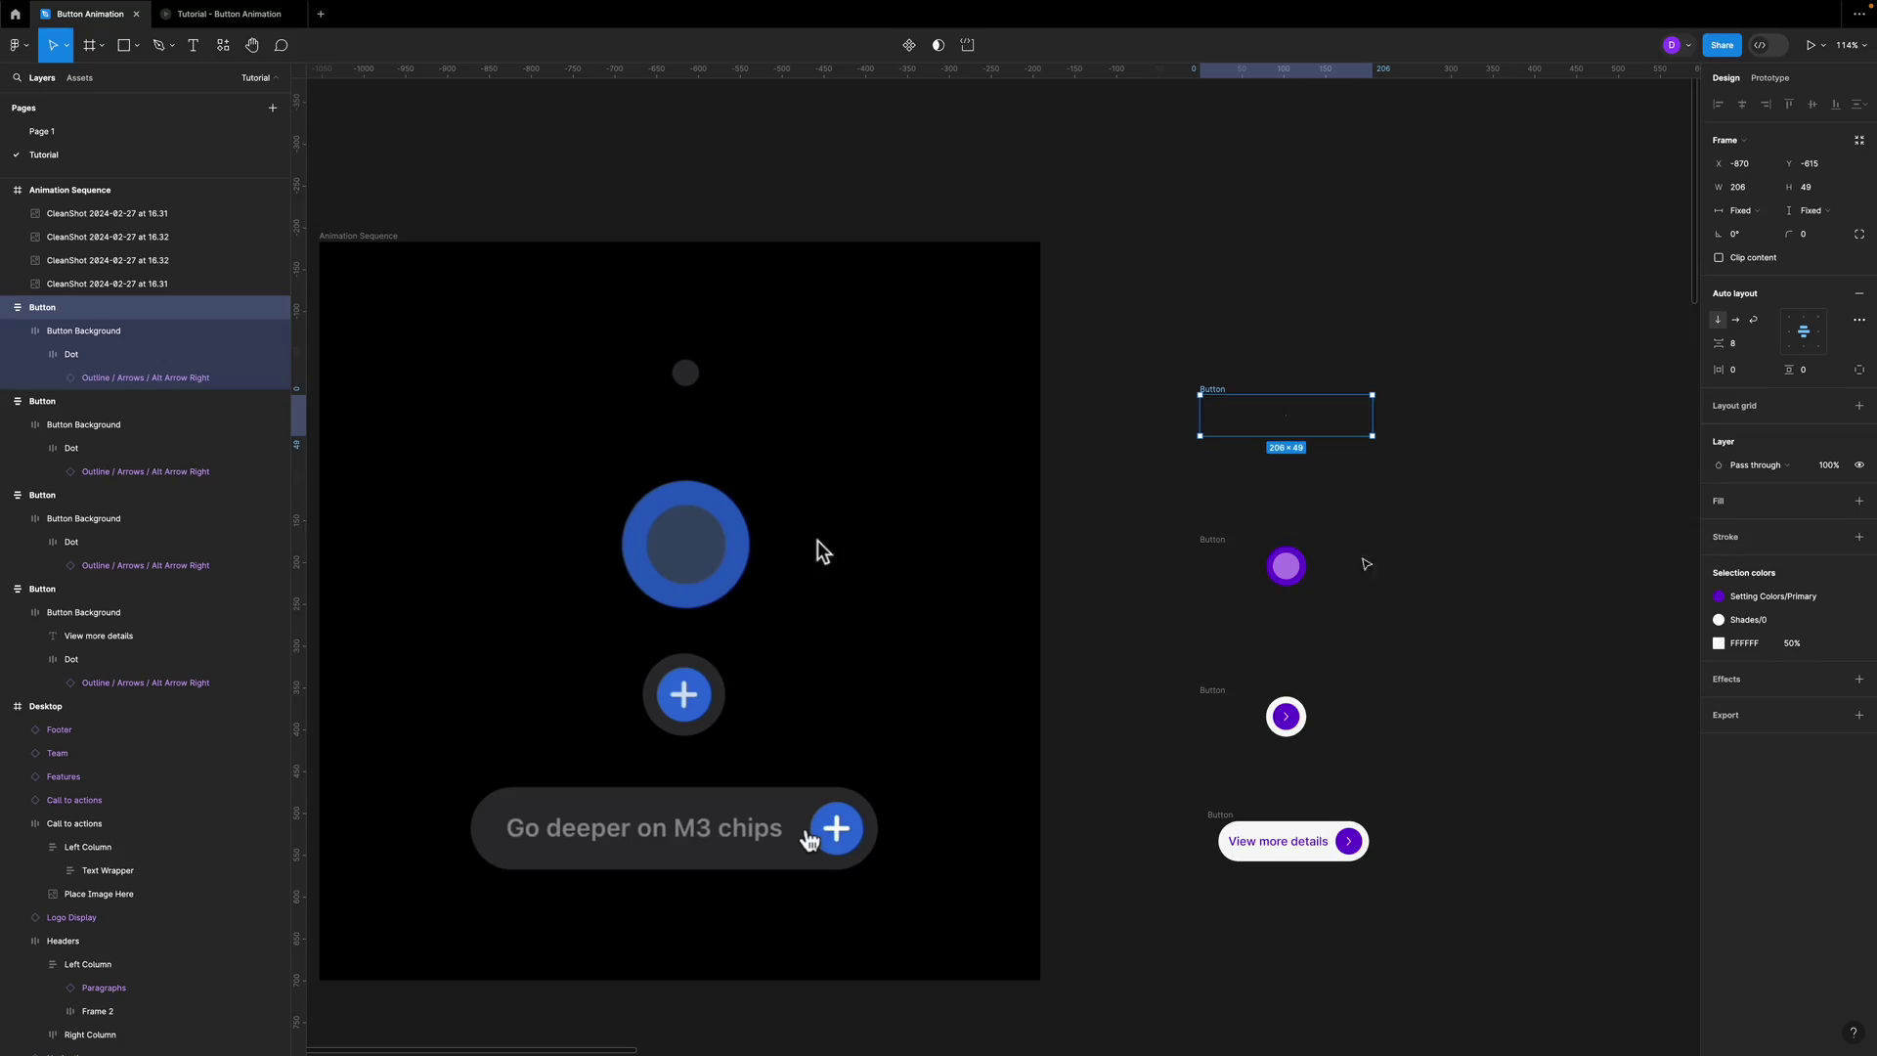
# - Make two copies of the white circular arrow button and stack them below the full "View more details" button
pyautogui.scroll(-5, 1246, 479)
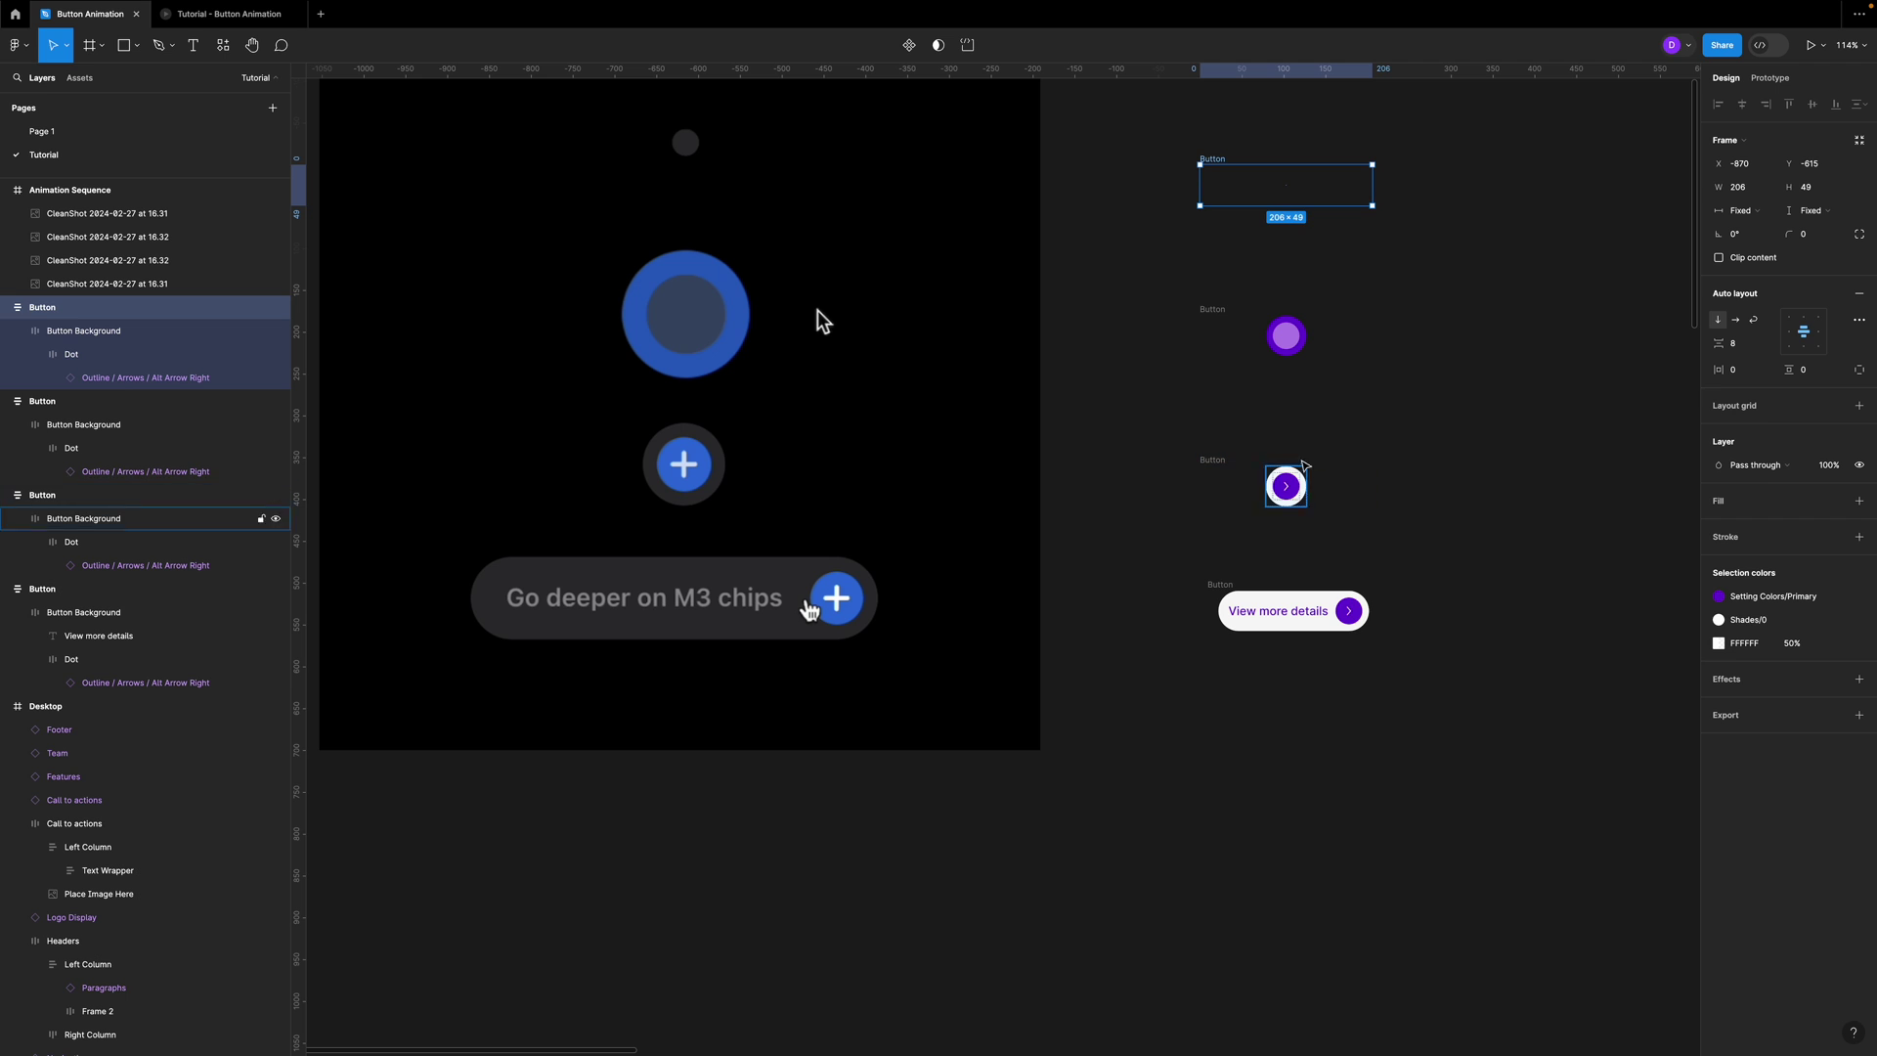
pyautogui.moveTo(1245, 467); pyautogui.dragTo(1243, 676)
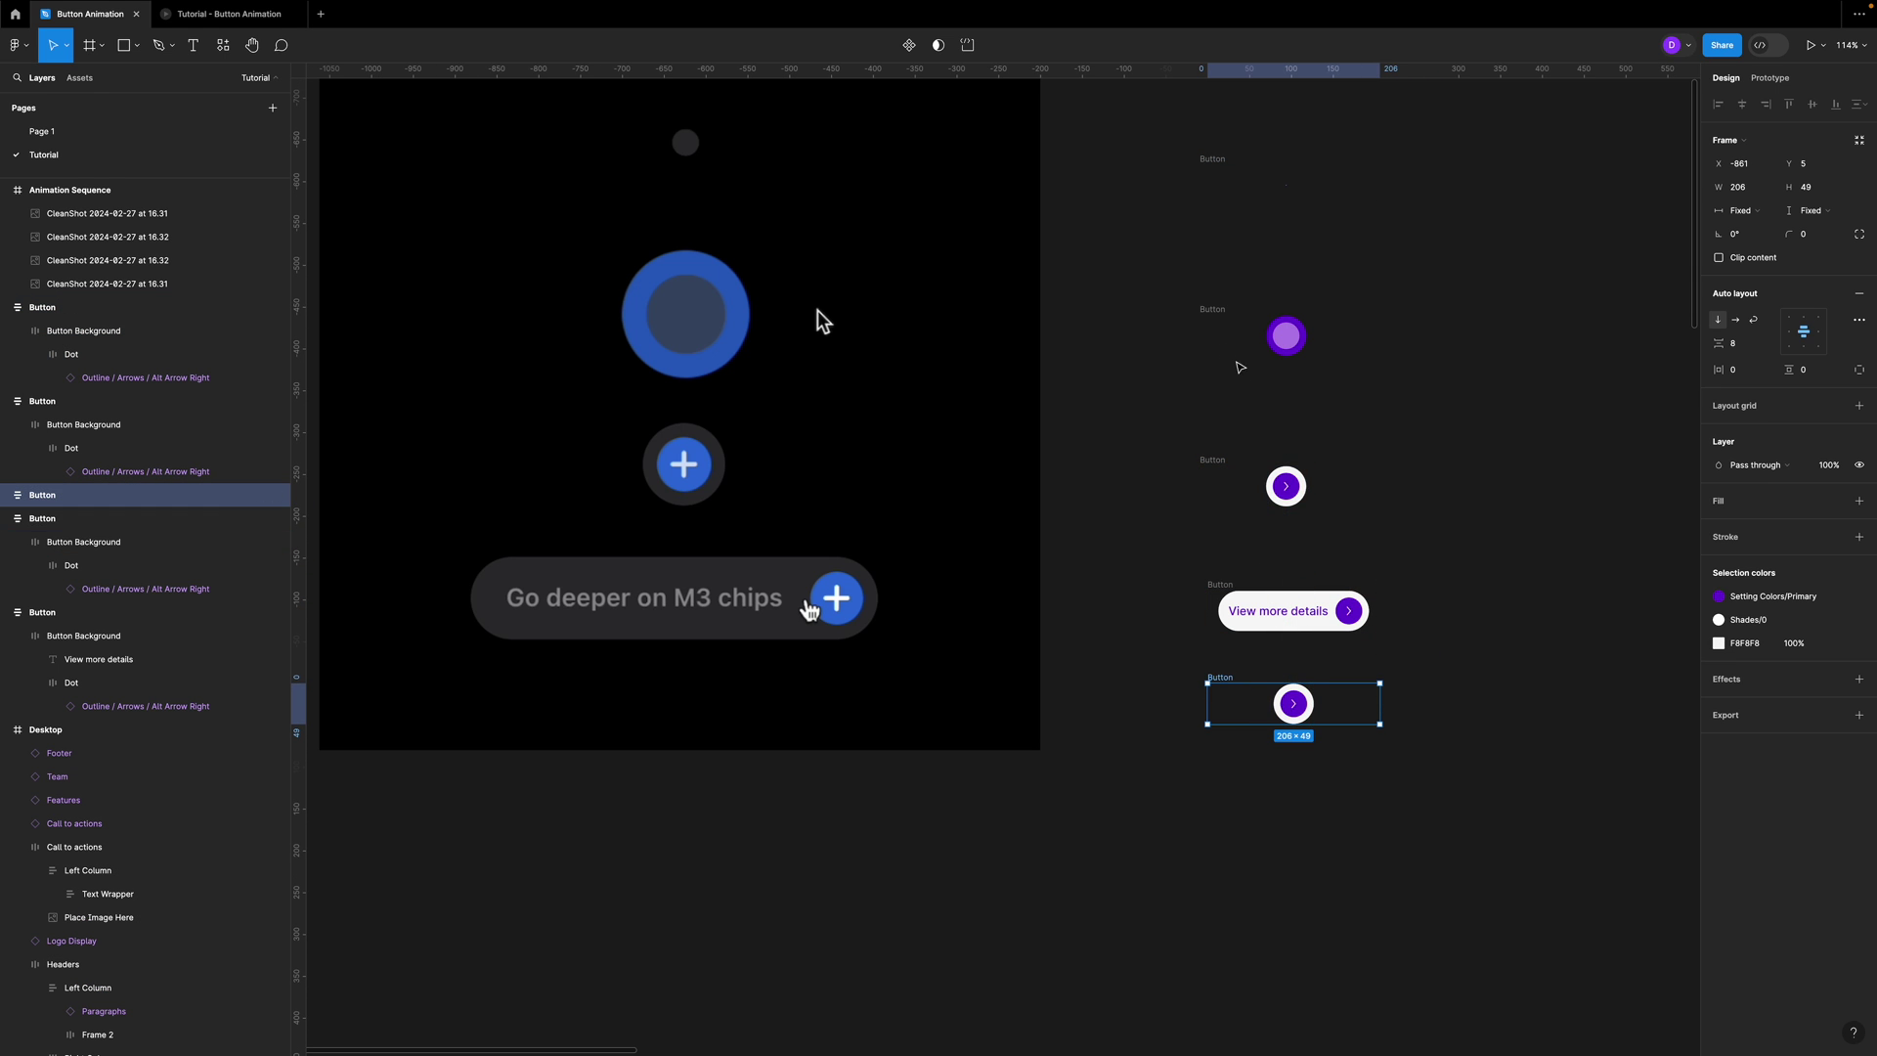
pyautogui.moveTo(1260, 719); pyautogui.dragTo(1255, 812)
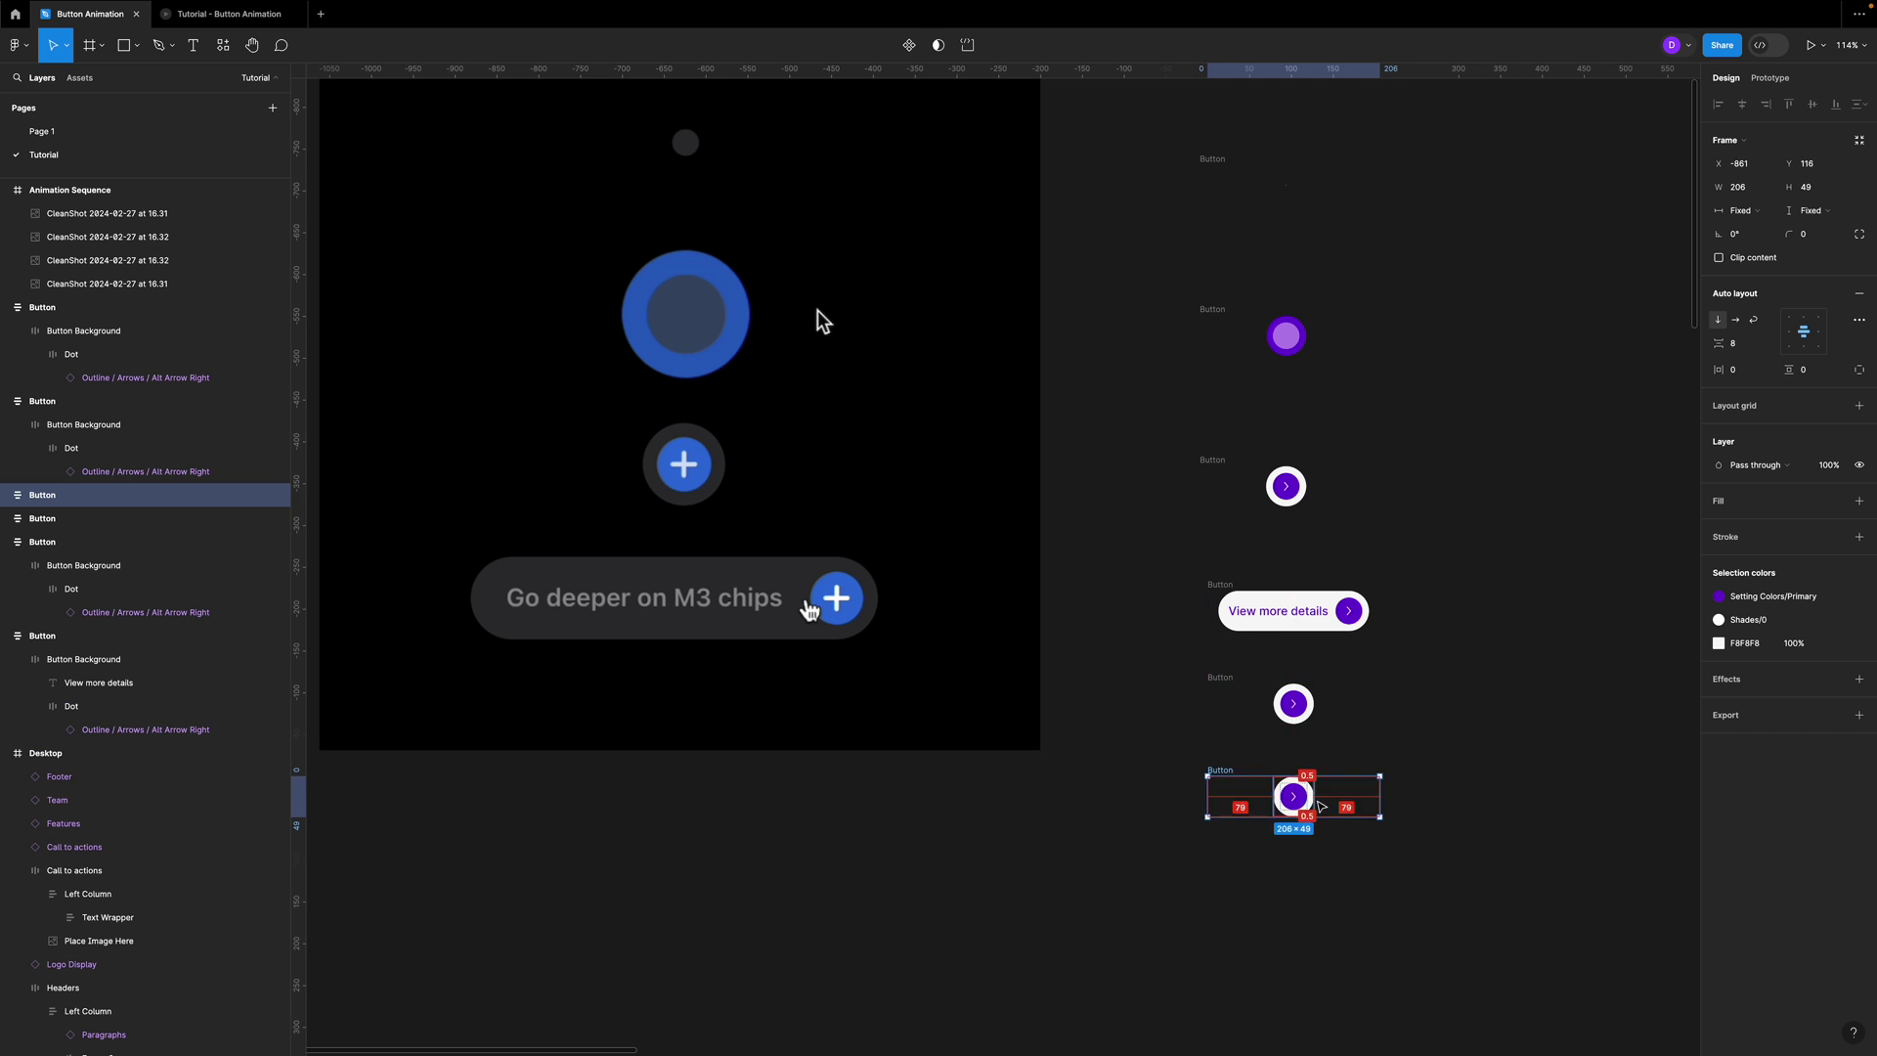
# - Resize the arrow icon inside the lowest button's Dot to 1 × 1
pyautogui.doubleClick(1286, 795)
pyautogui.scroll(5, 1329, 796)
pyautogui.doubleClick(1244, 792)
pyautogui.scroll(-5, 1243, 792)
pyautogui.scroll(3, 1243, 797)
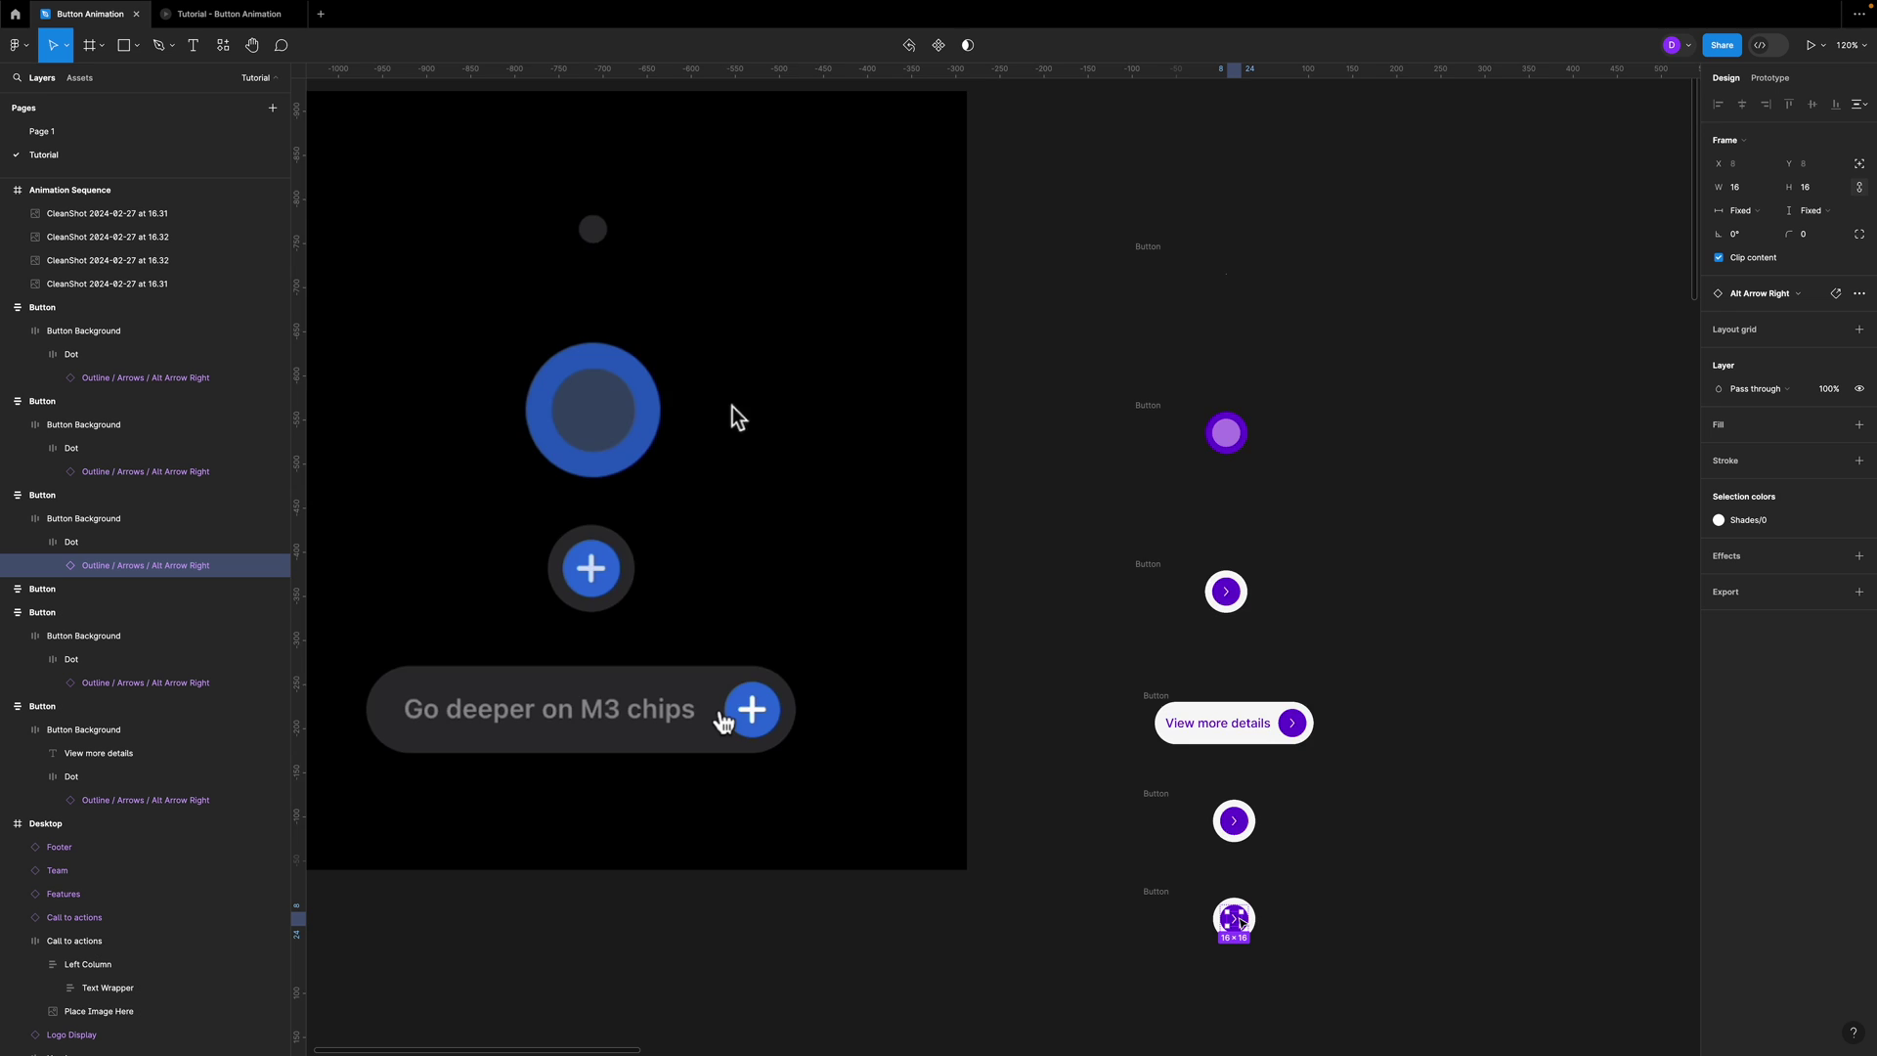
pyautogui.scroll(6, 1237, 917)
pyautogui.click(1811, 188)
pyautogui.write('1')
pyautogui.press('Return')
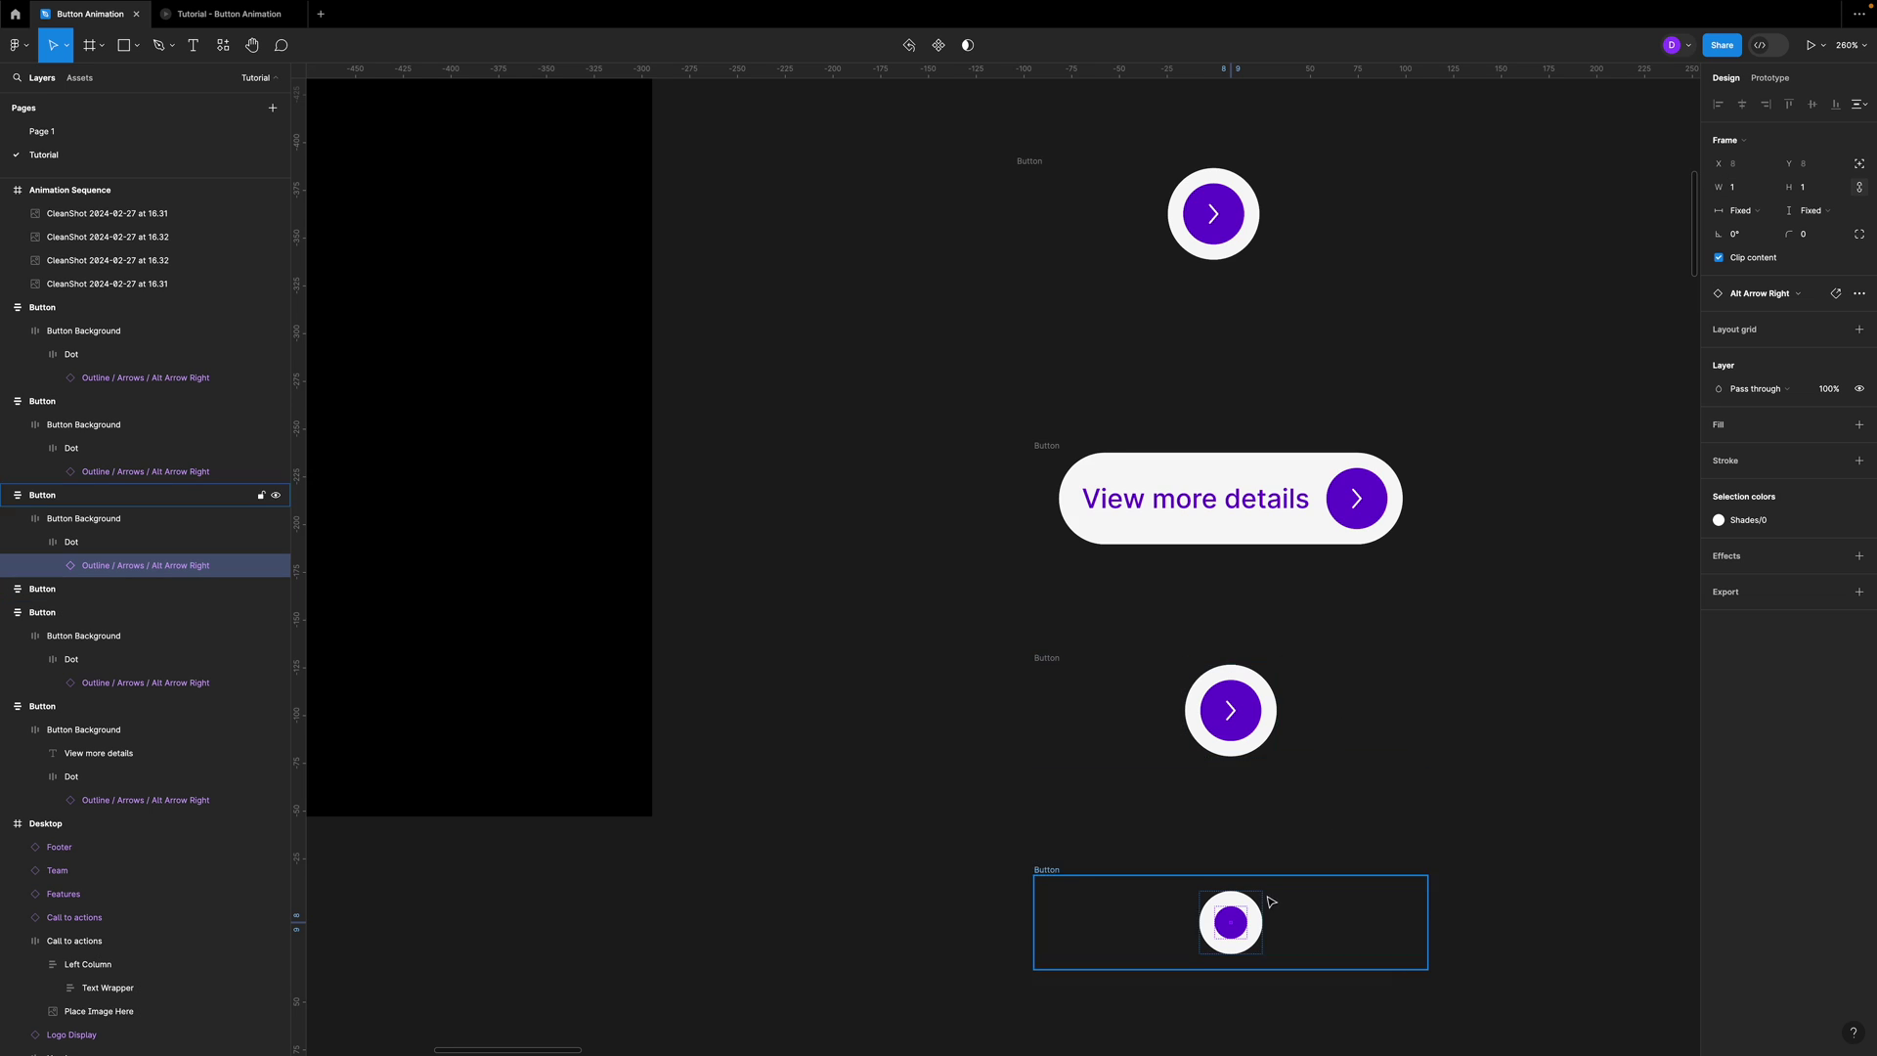
# - Set the horizontal and vertical padding of the lowest button's Button Background to 2
pyautogui.scroll(-1, 1266, 904)
pyautogui.click(1244, 922)
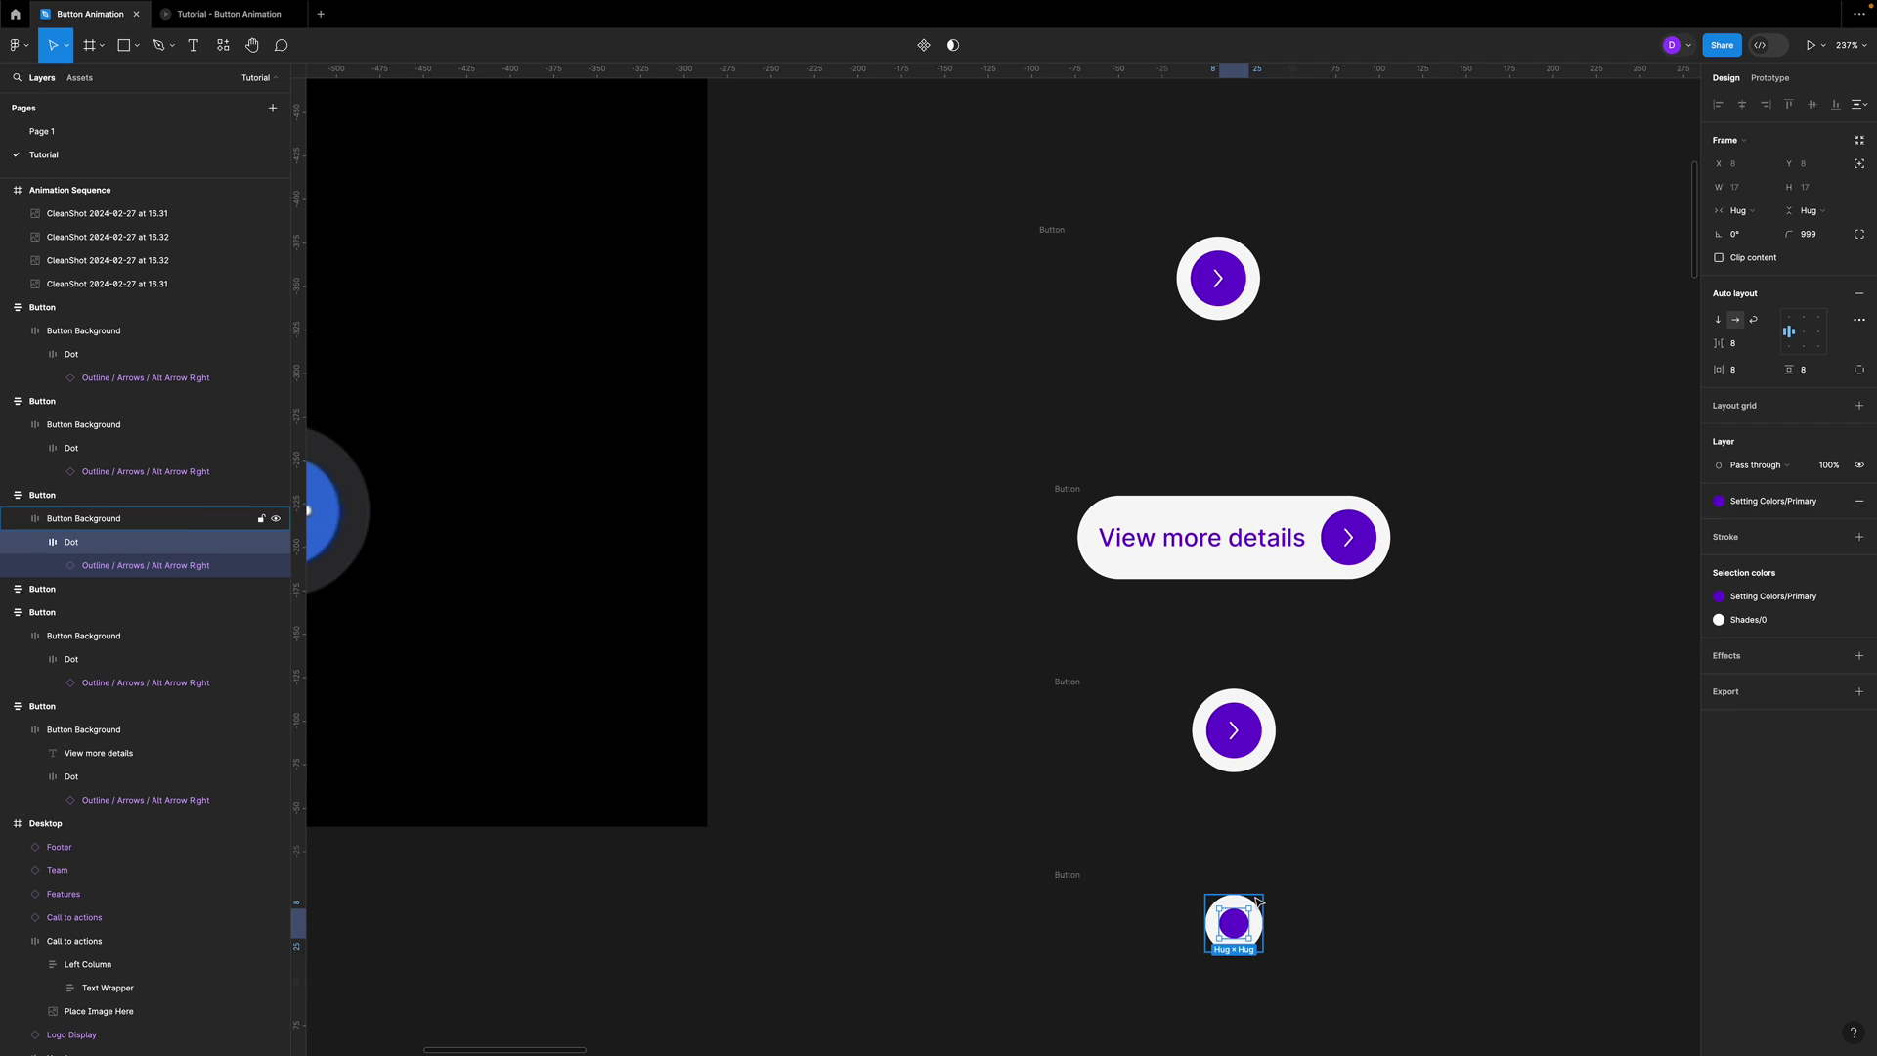
pyautogui.click(1251, 896)
pyautogui.click(1716, 377)
pyautogui.write('2')
pyautogui.press('Tab')
pyautogui.write('2')
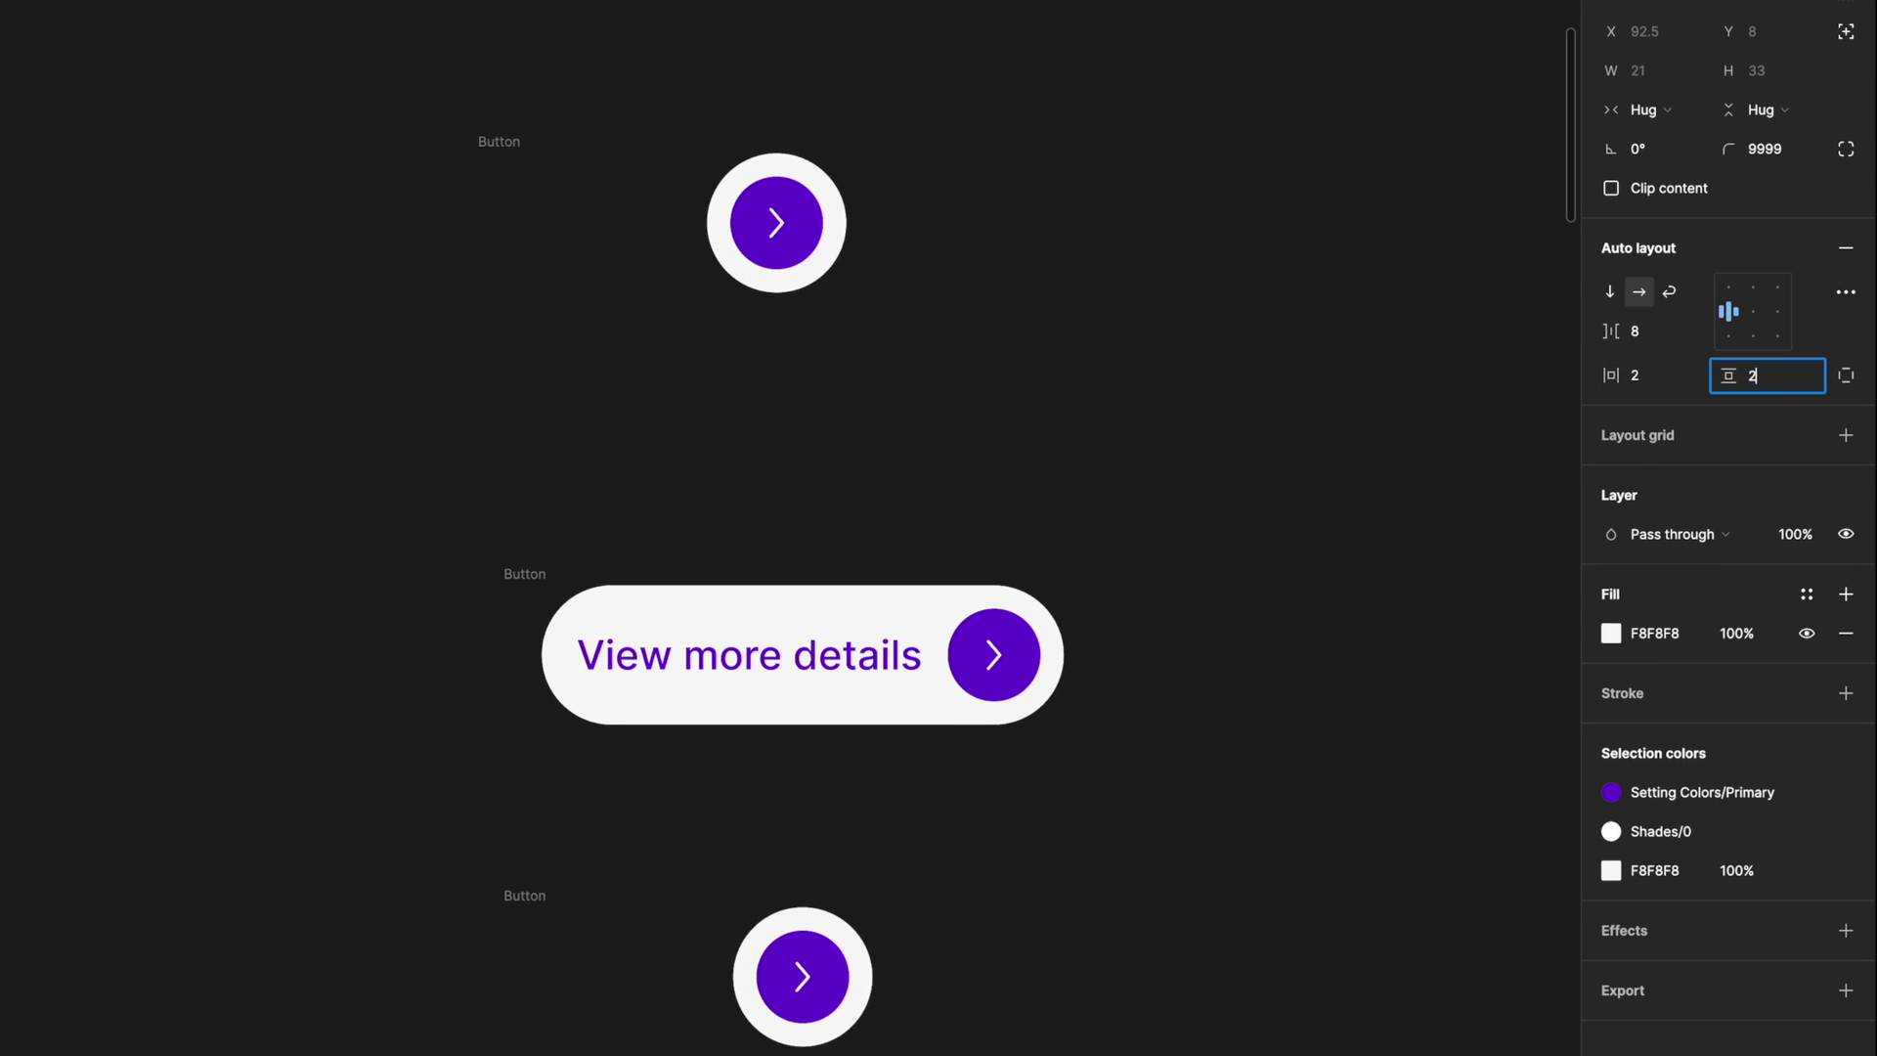
pyautogui.press('Return')
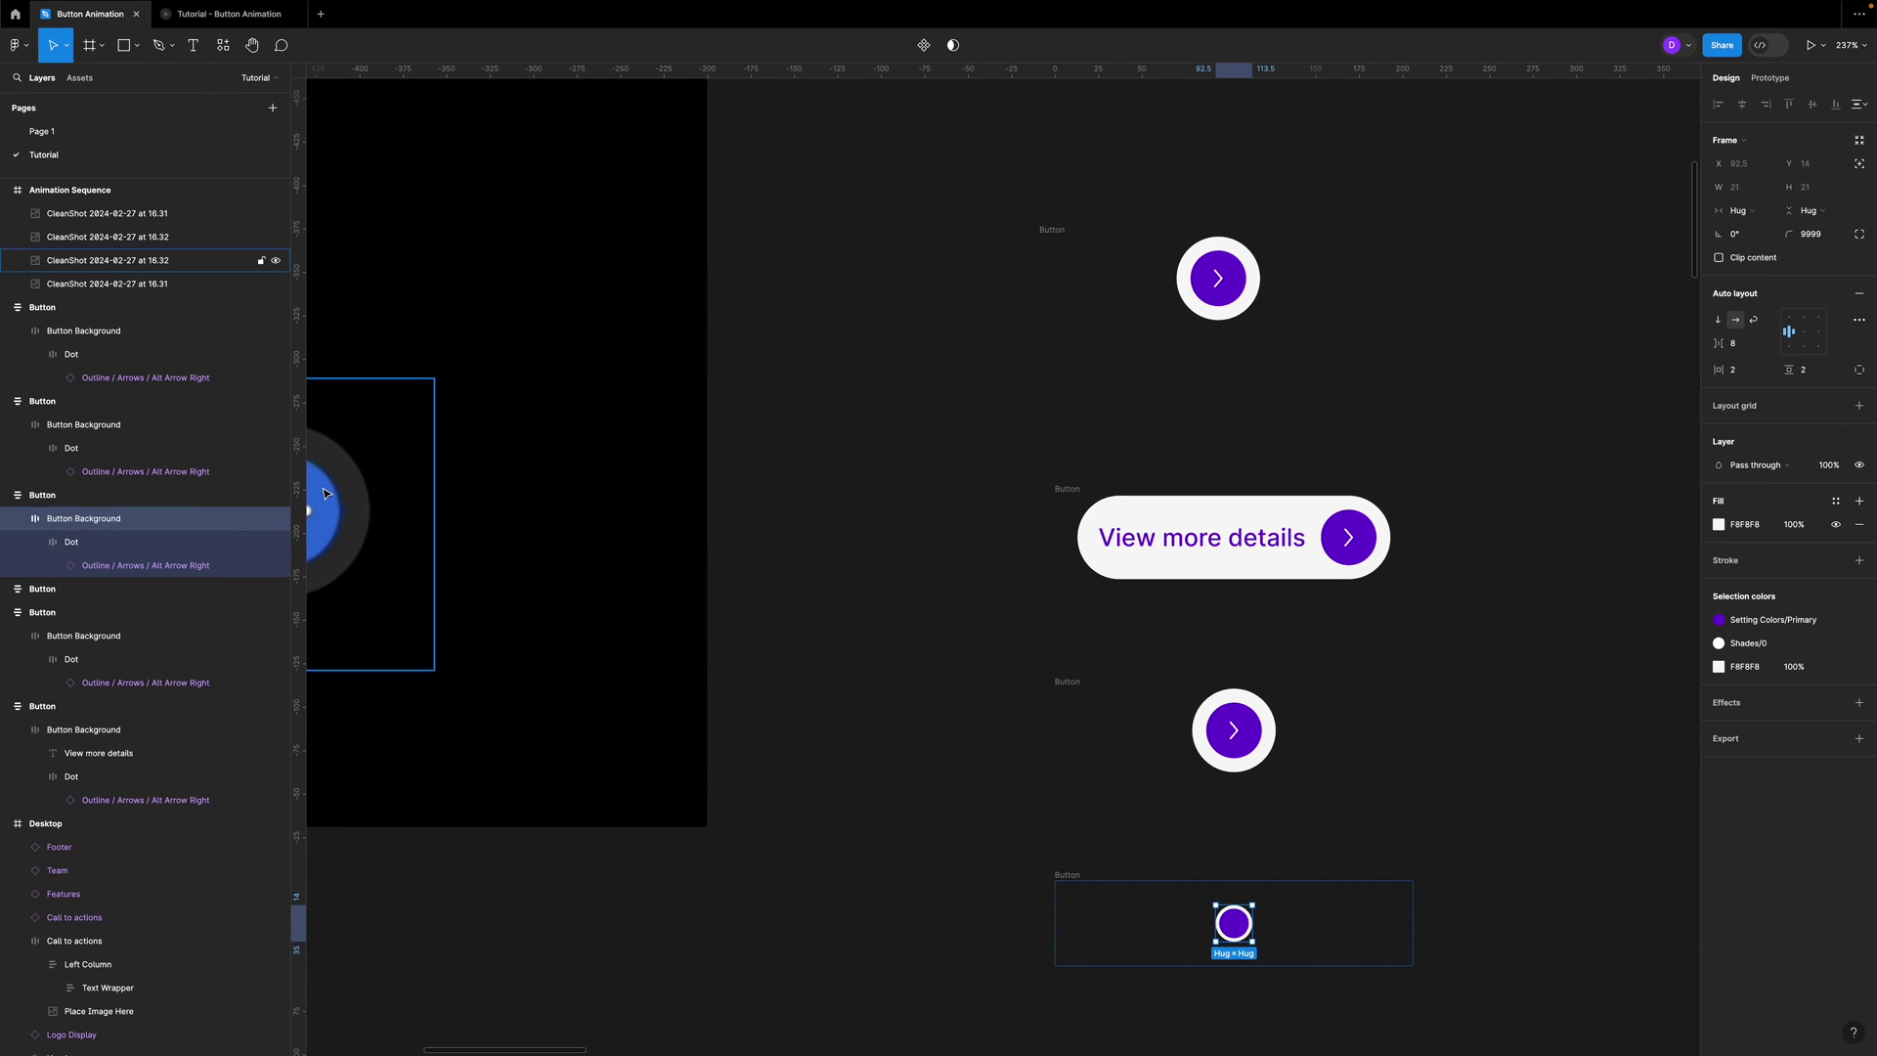
# - Set the horizontal and vertical padding of the Dot inside the lowest button to 2
pyautogui.click(1151, 988)
pyautogui.click(1736, 371)
pyautogui.write('2')
pyautogui.click(1772, 378)
pyautogui.write('2')
pyautogui.press('Return')
pyautogui.click(1162, 828)
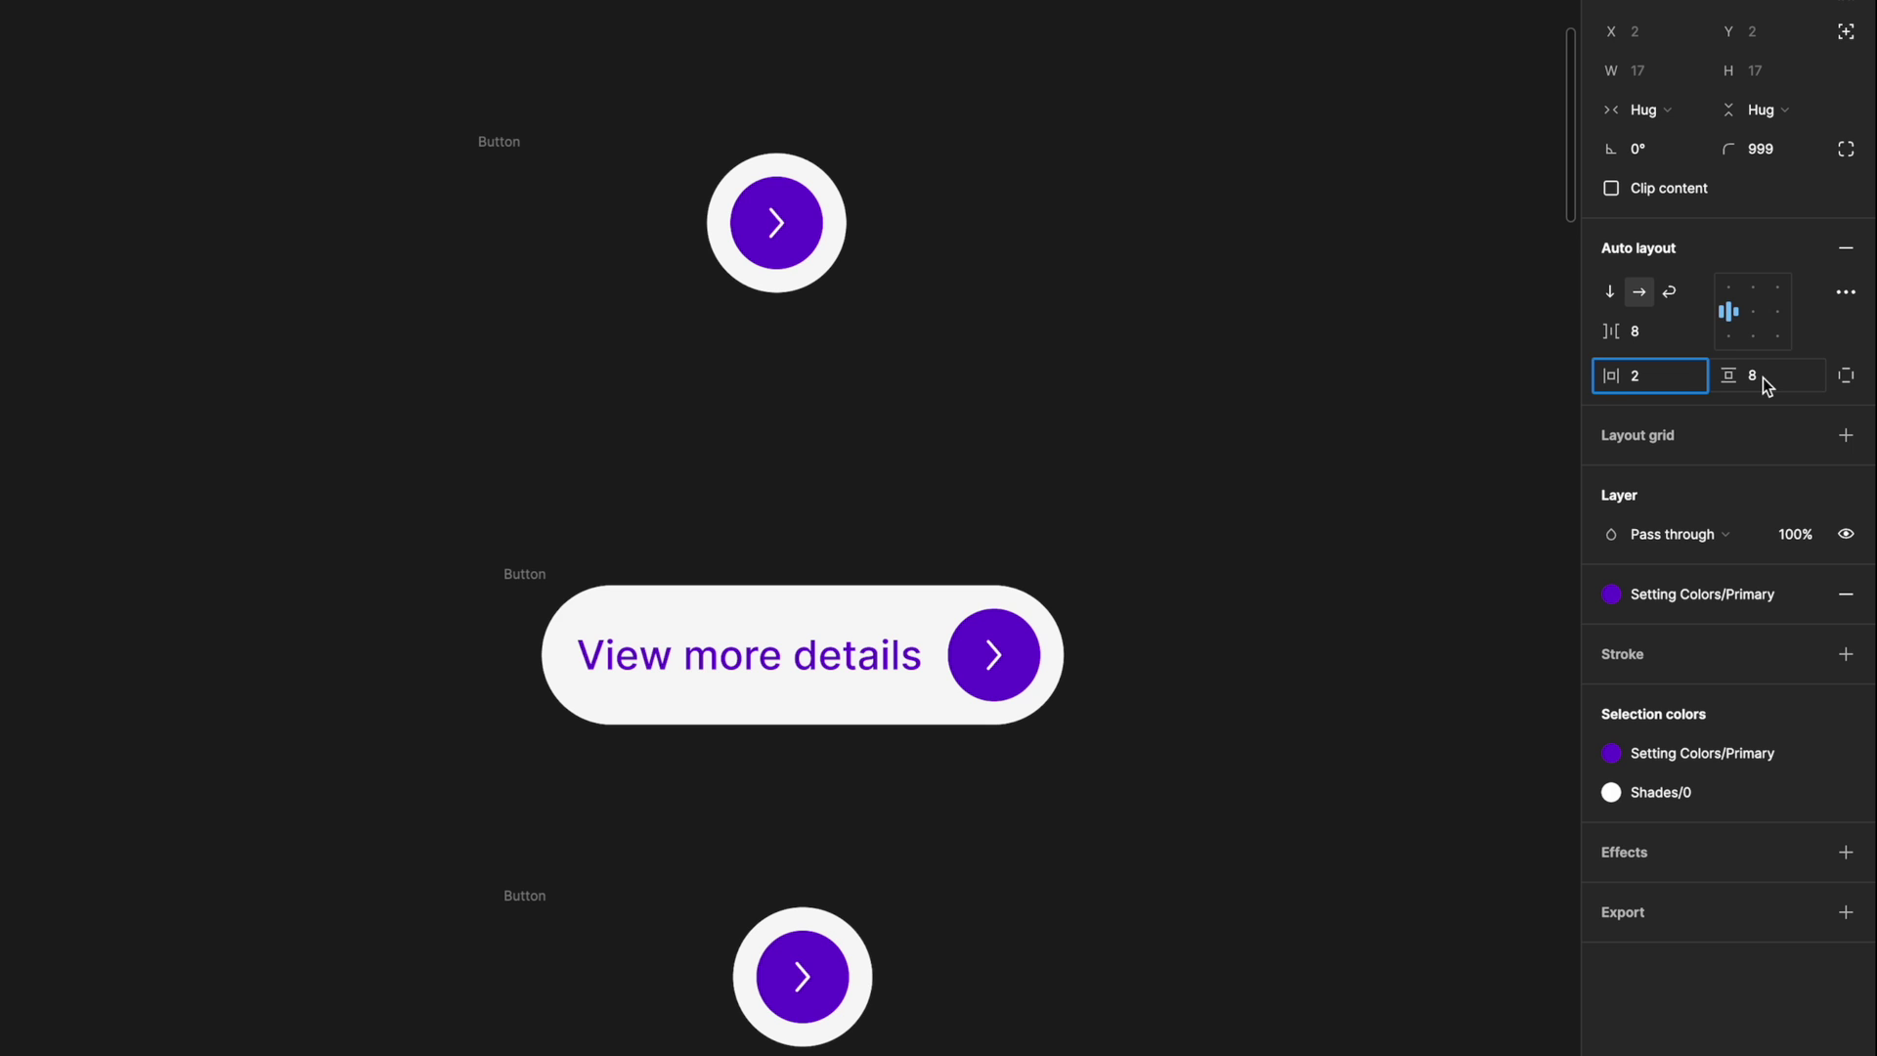
# - Move the topmost button frame down to Y -584, closer to the purple button
pyautogui.scroll(-5, 1082, 881)
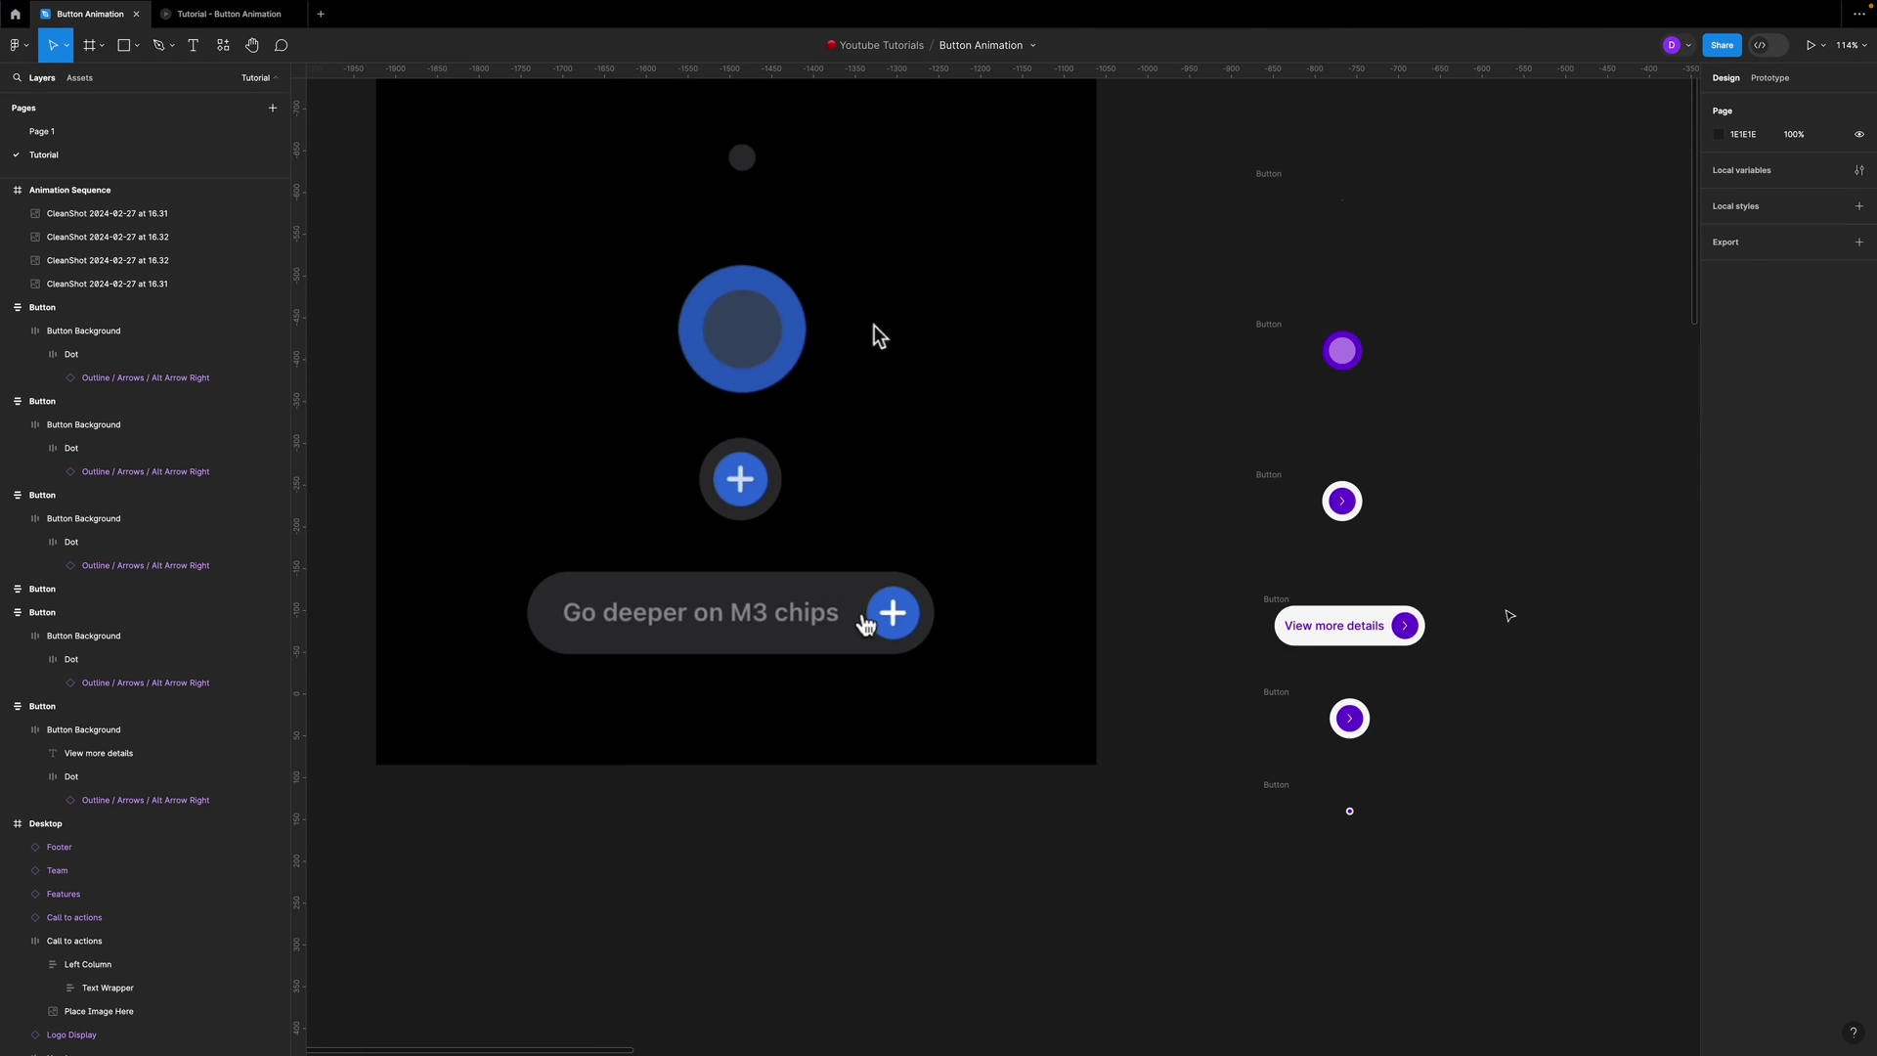
pyautogui.hscroll(3, 1509, 614)
pyautogui.scroll(2, 1509, 614)
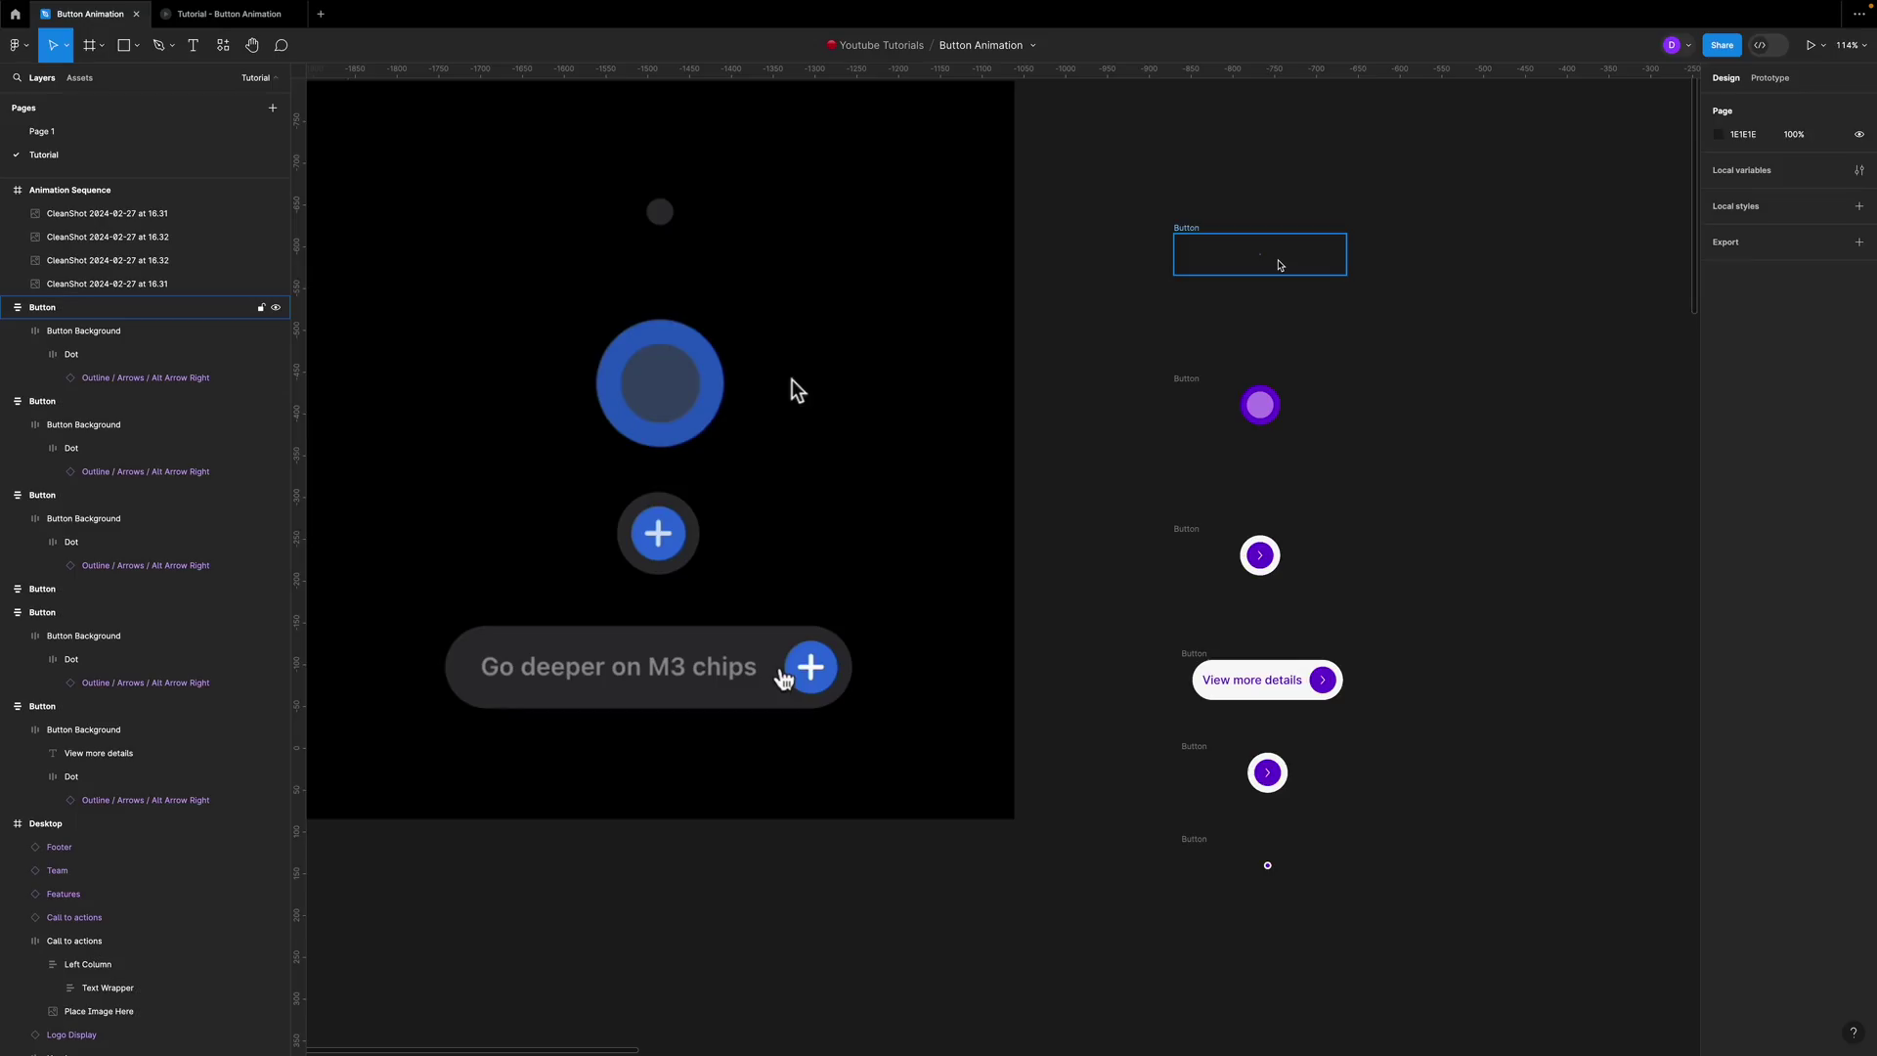
pyautogui.moveTo(1279, 265); pyautogui.dragTo(1276, 294)
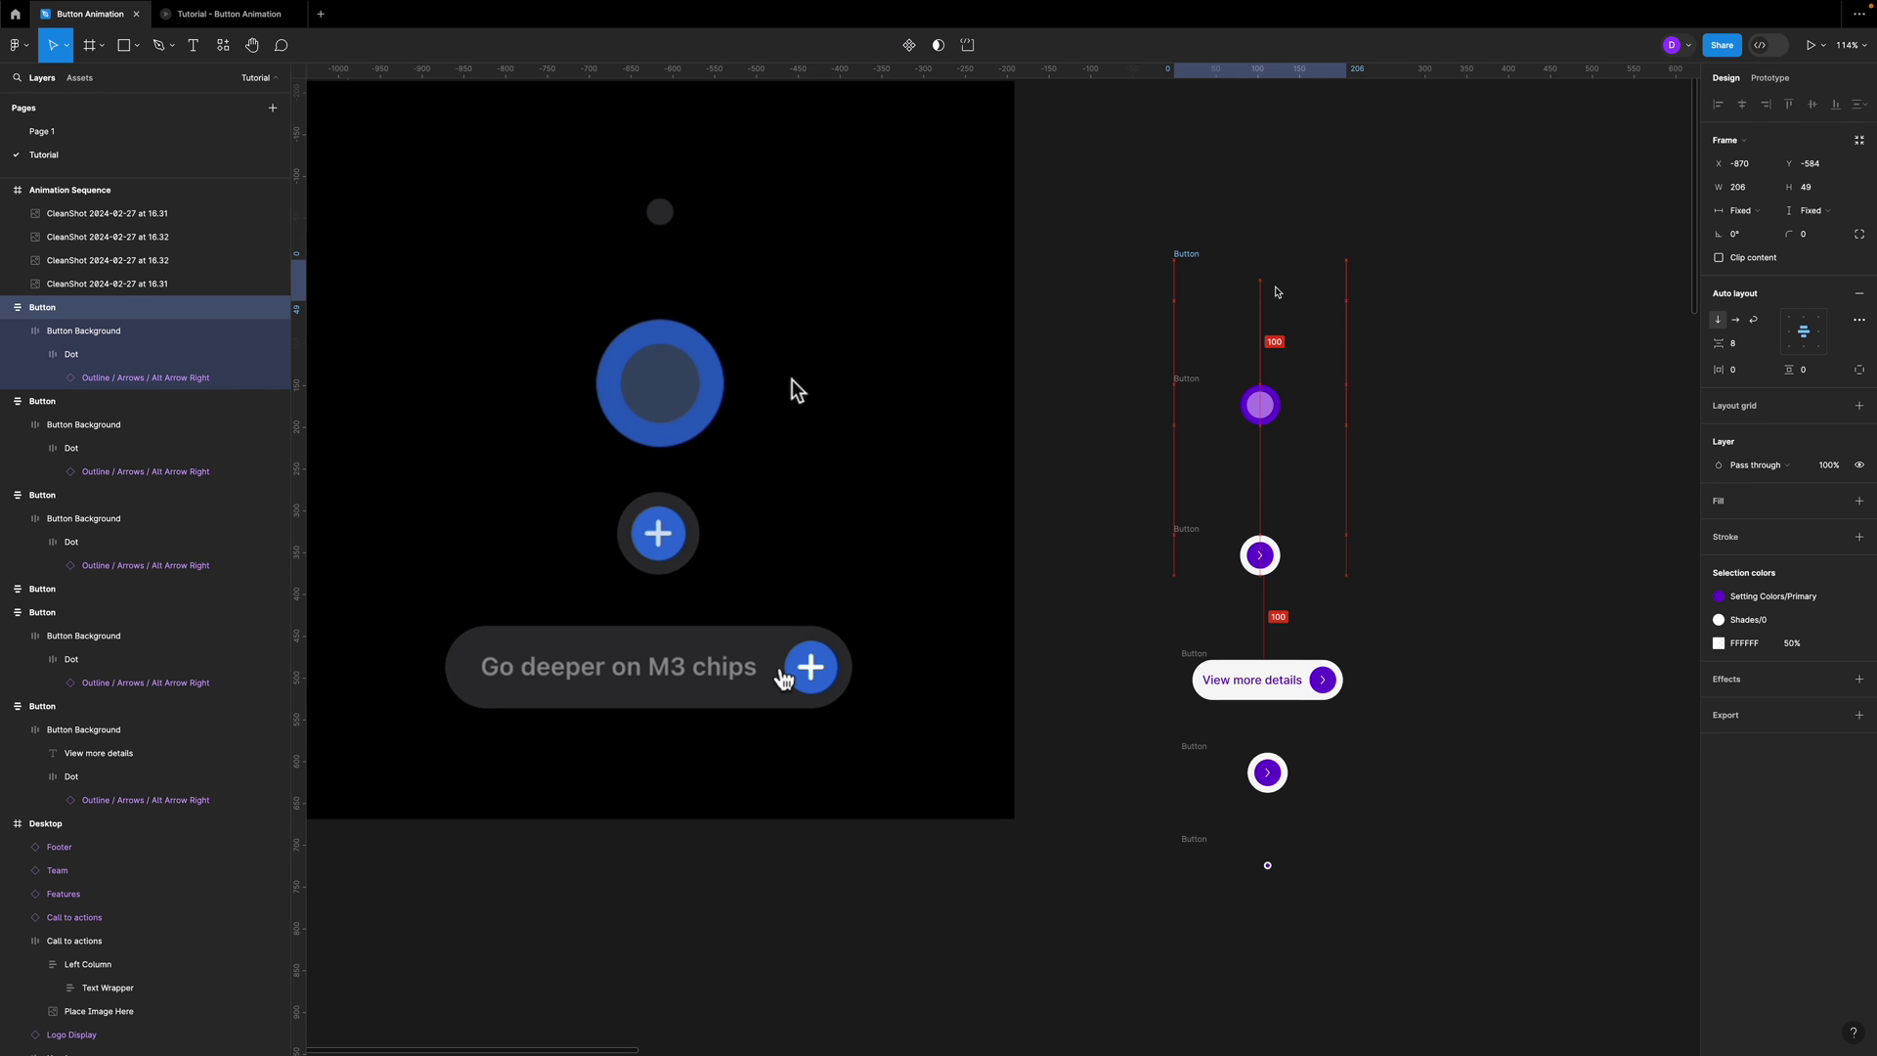
# - Rename the six button frames 1, 2, 3, 4, 5 and 6 in order down the canvas
pyautogui.doubleClick(1186, 253)
pyautogui.write('1')
pyautogui.doubleClick(1187, 378)
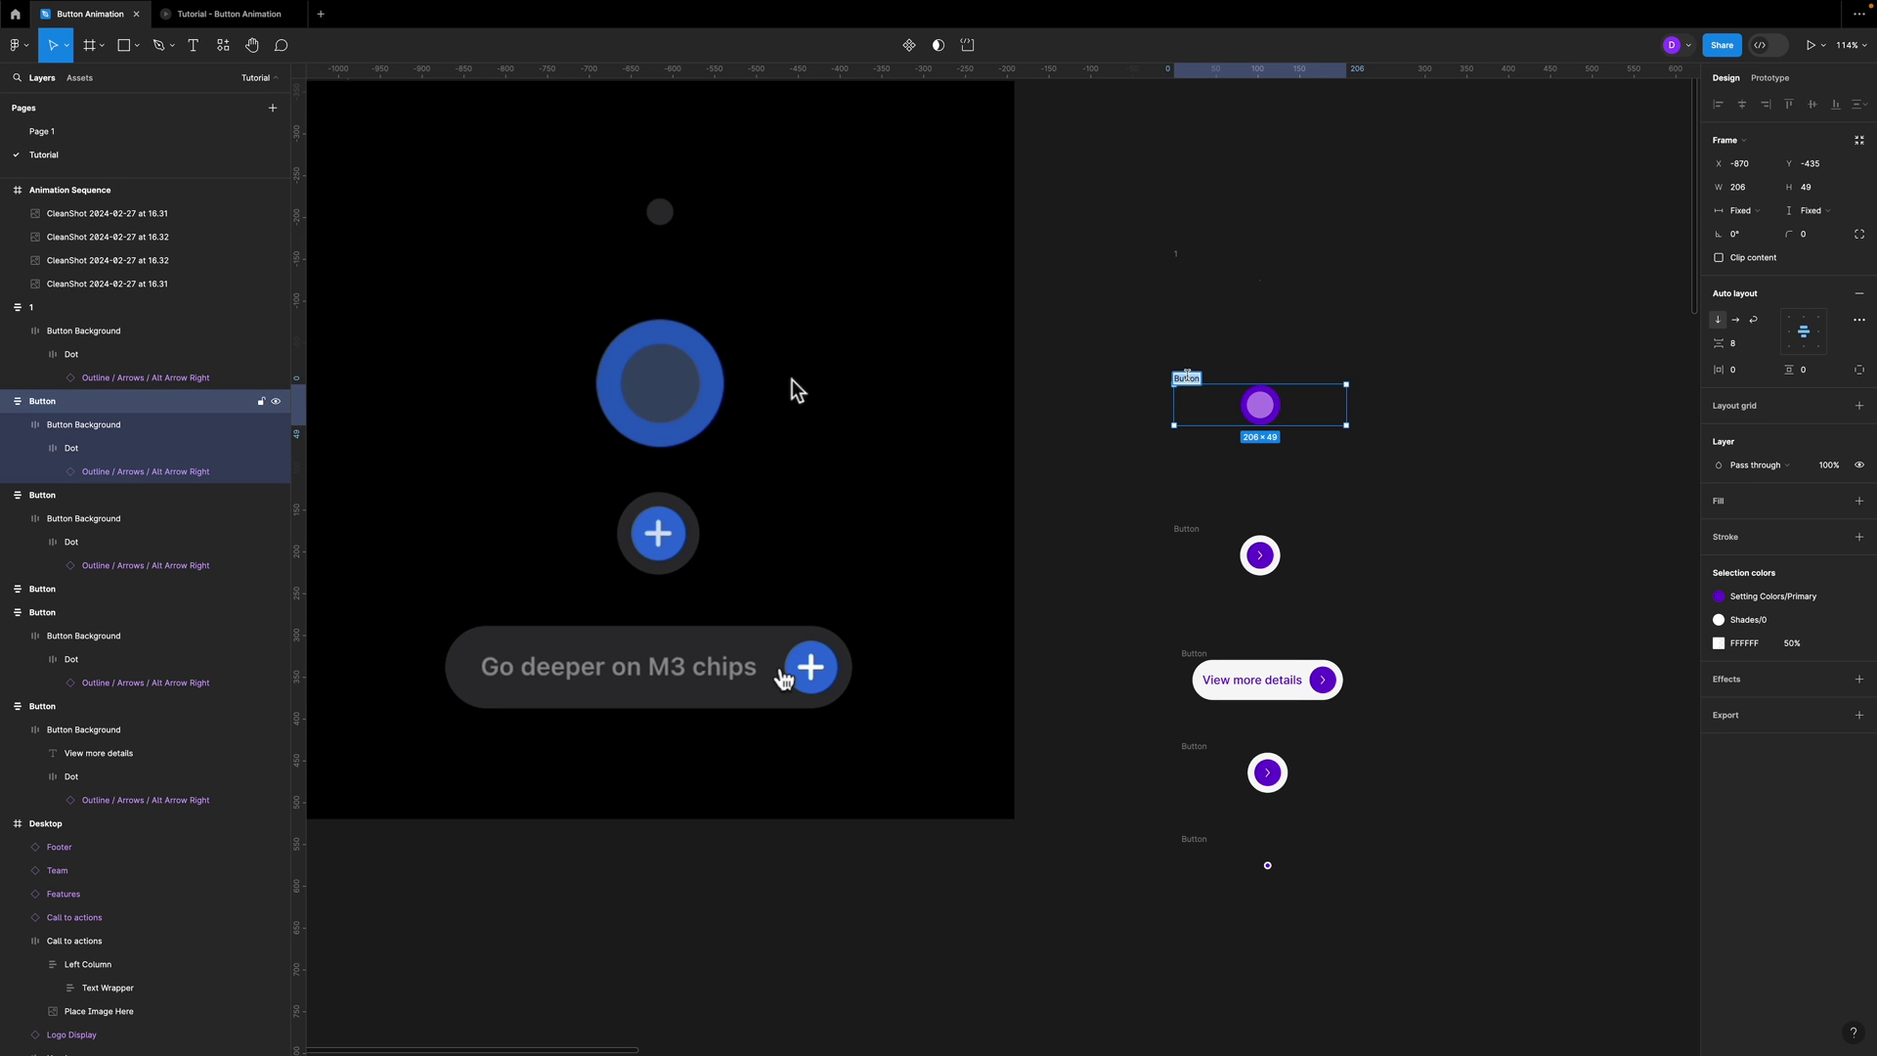
pyautogui.write('2')
pyautogui.doubleClick(1186, 528)
pyautogui.write('3')
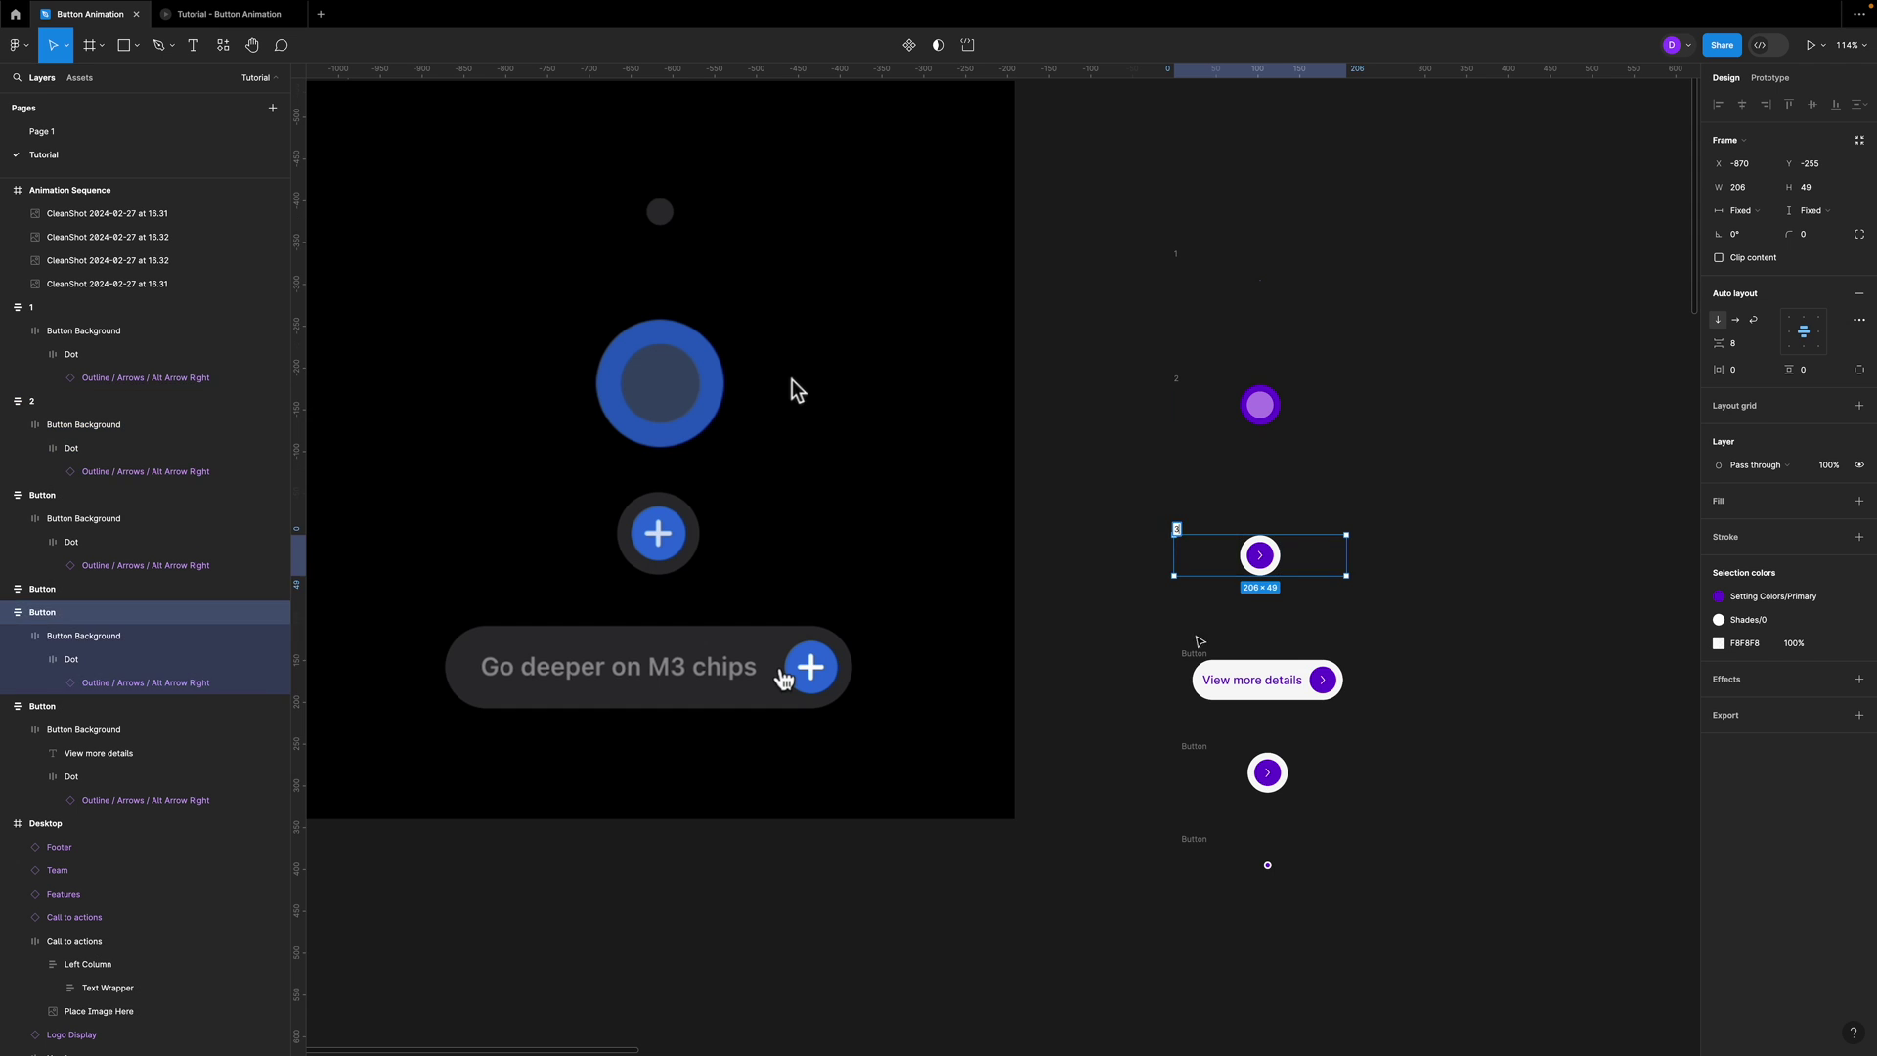
pyautogui.doubleClick(1194, 653)
pyautogui.write('4')
pyautogui.click(1194, 767)
pyautogui.click(1194, 838)
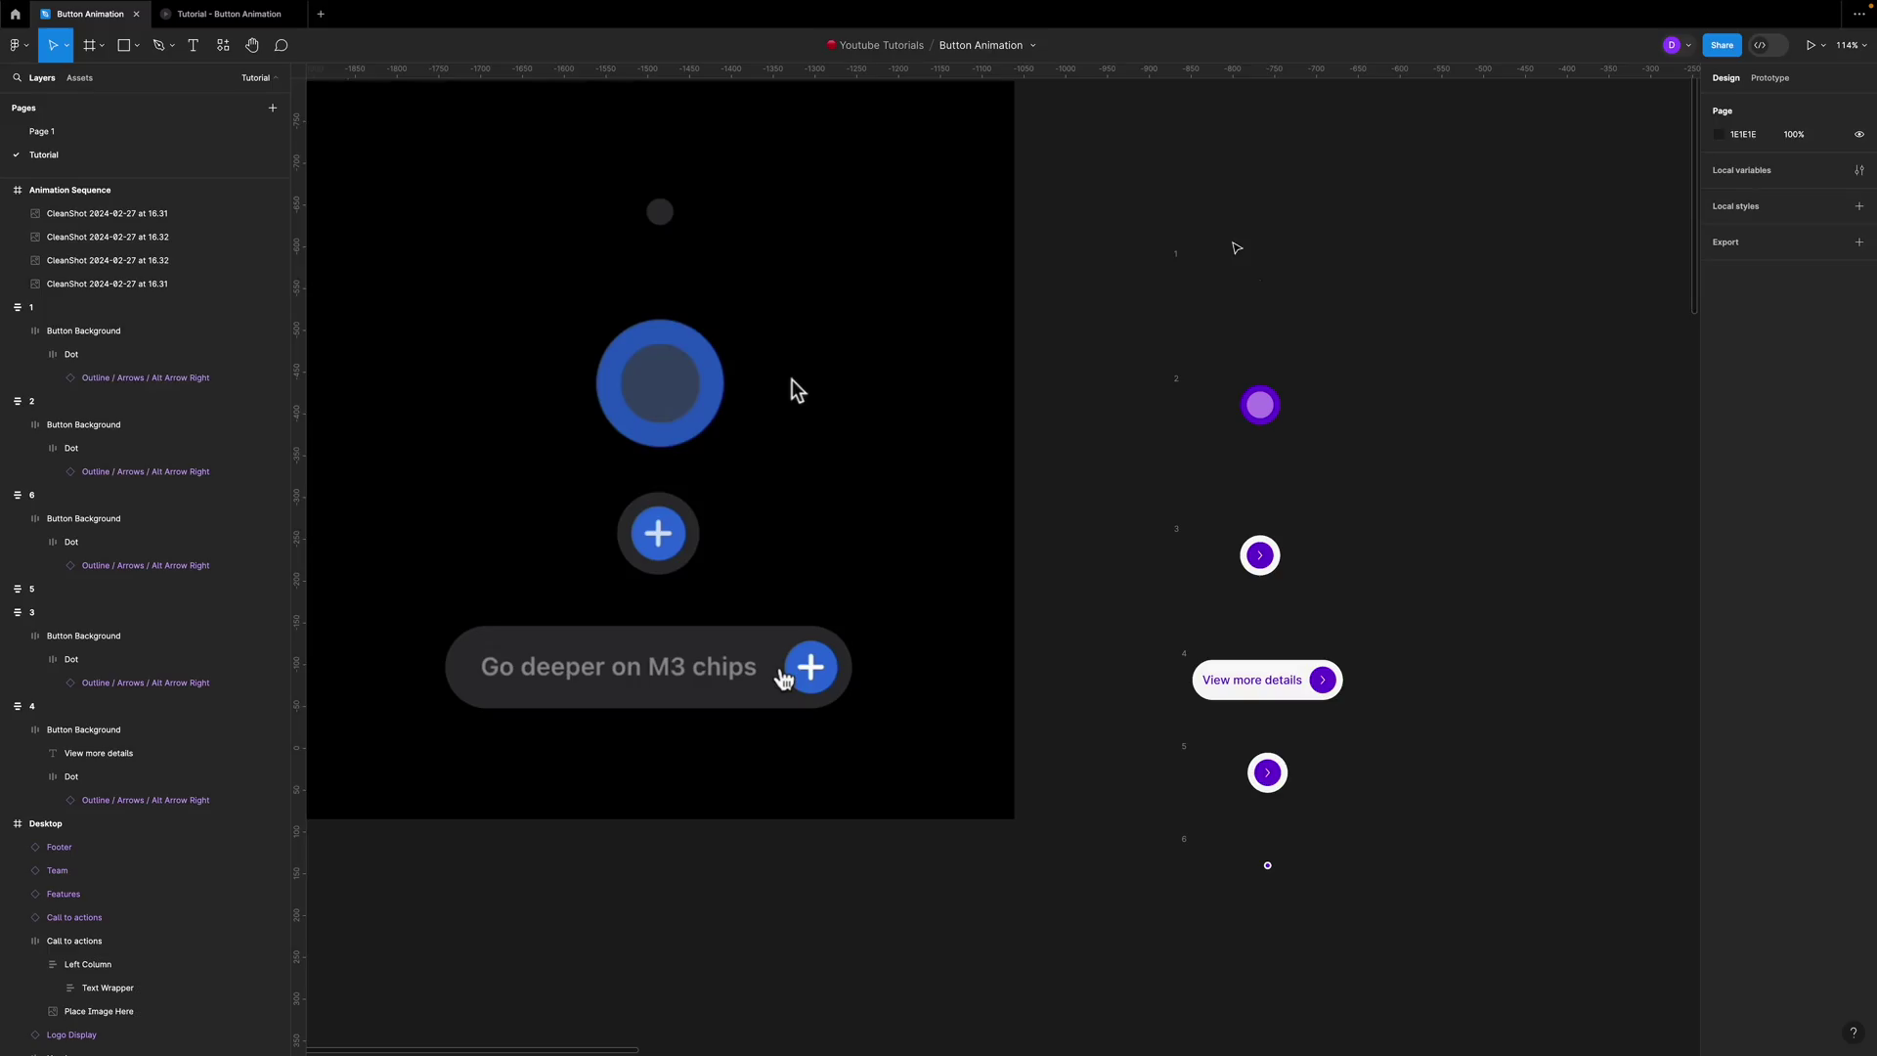
# - Connect frame 1 to frame 2 as a prototype interaction triggered on Mouse enter
pyautogui.click(1229, 280)
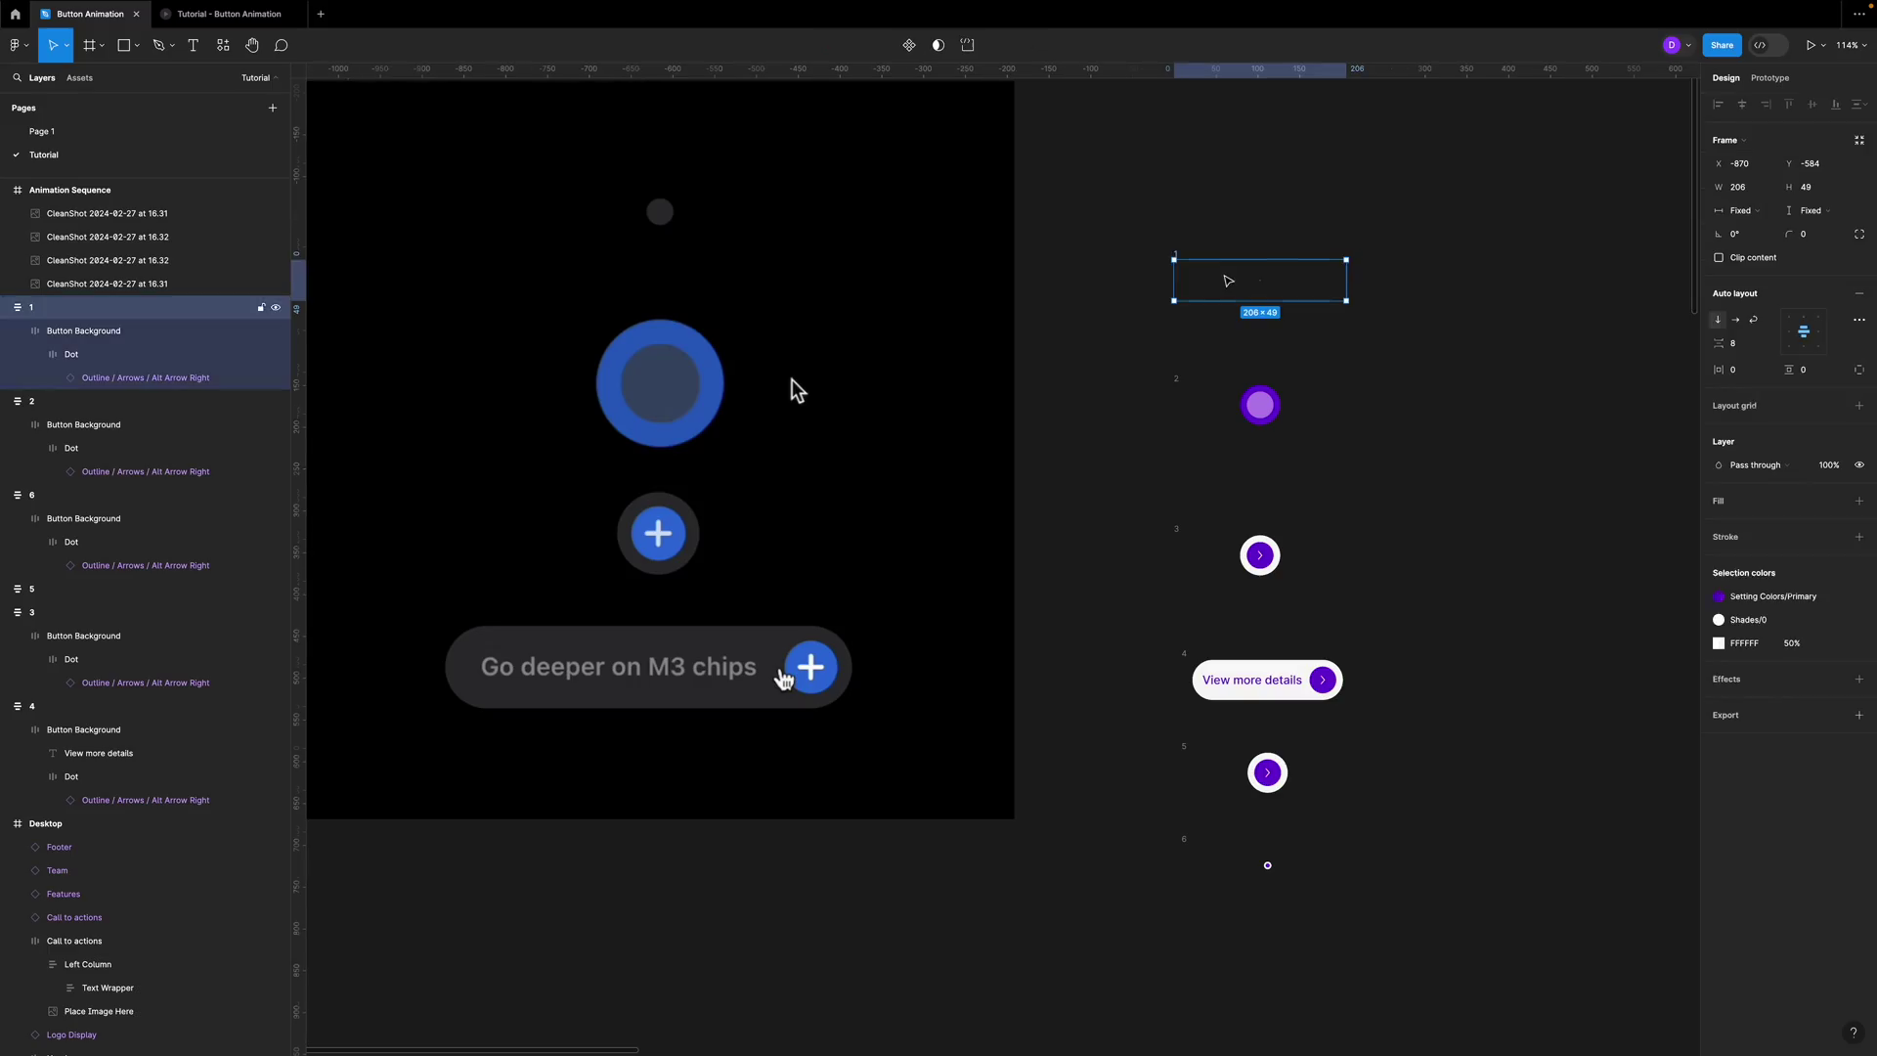
pyautogui.click(1779, 78)
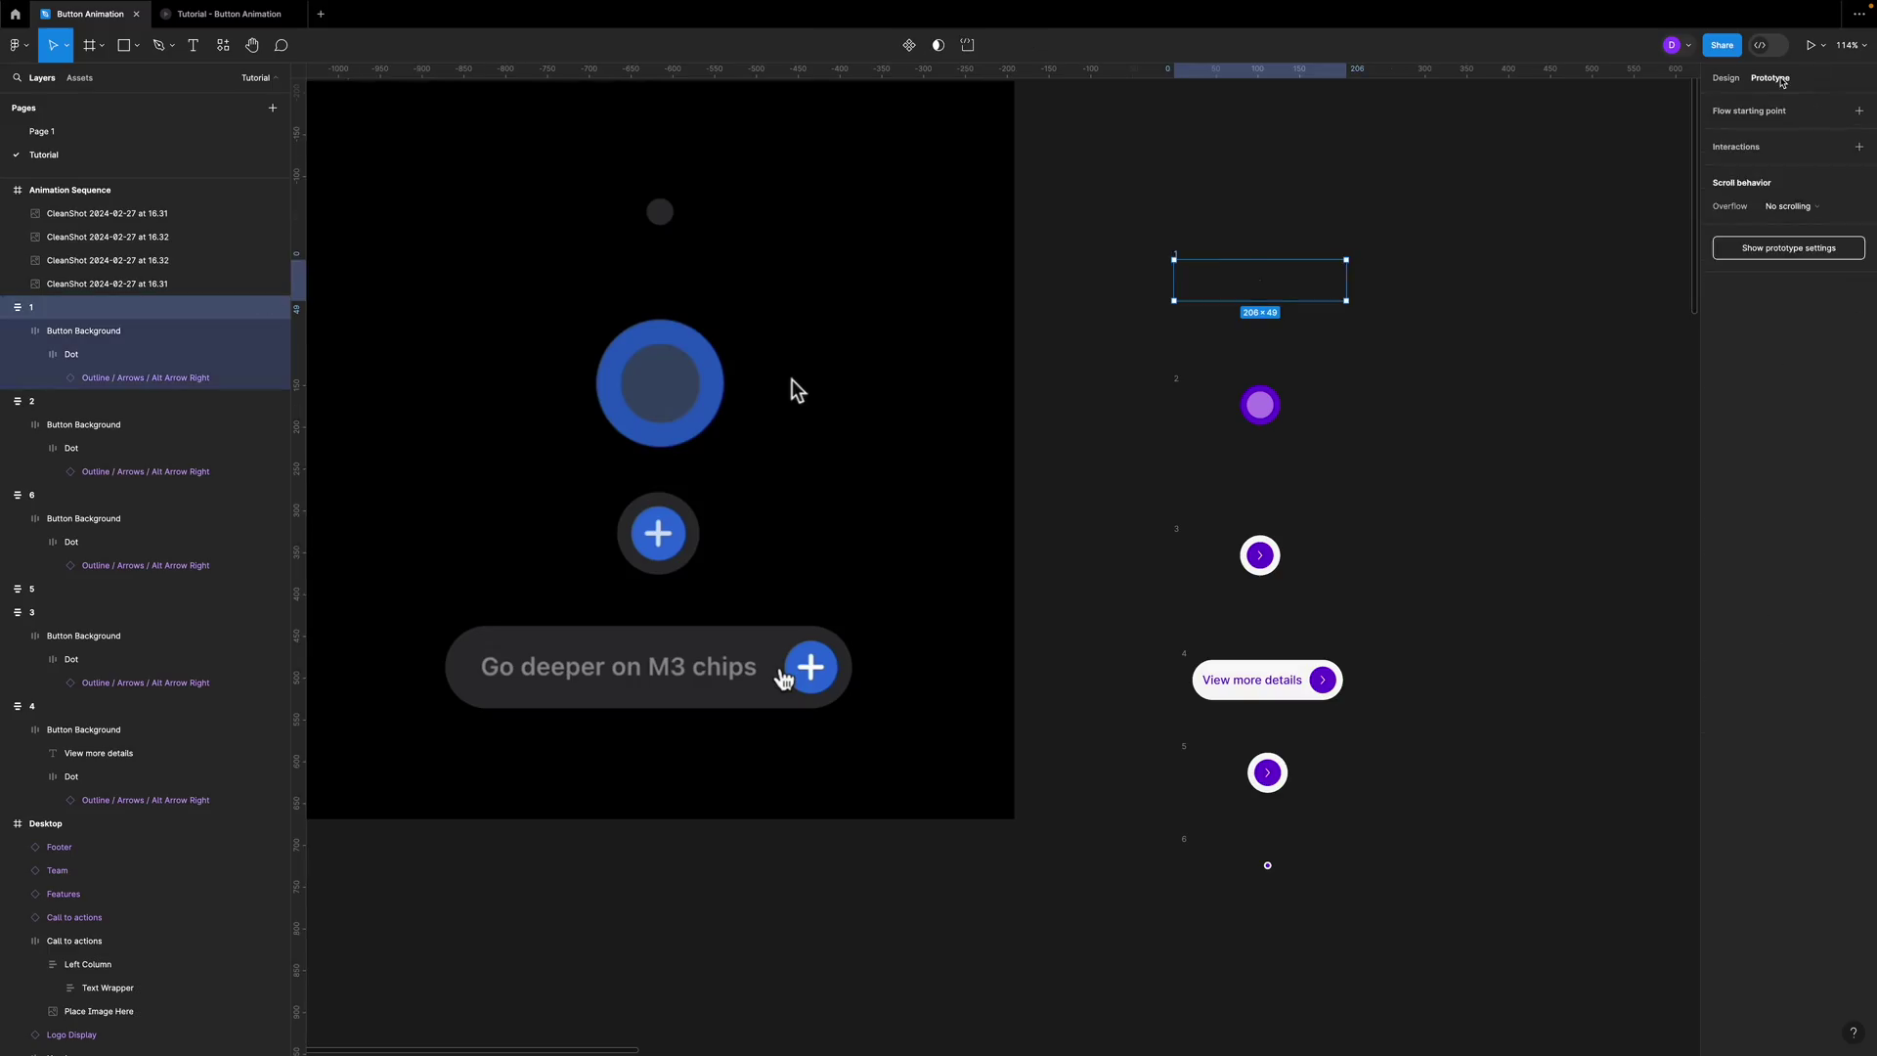
pyautogui.moveTo(1261, 301); pyautogui.dragTo(1271, 394)
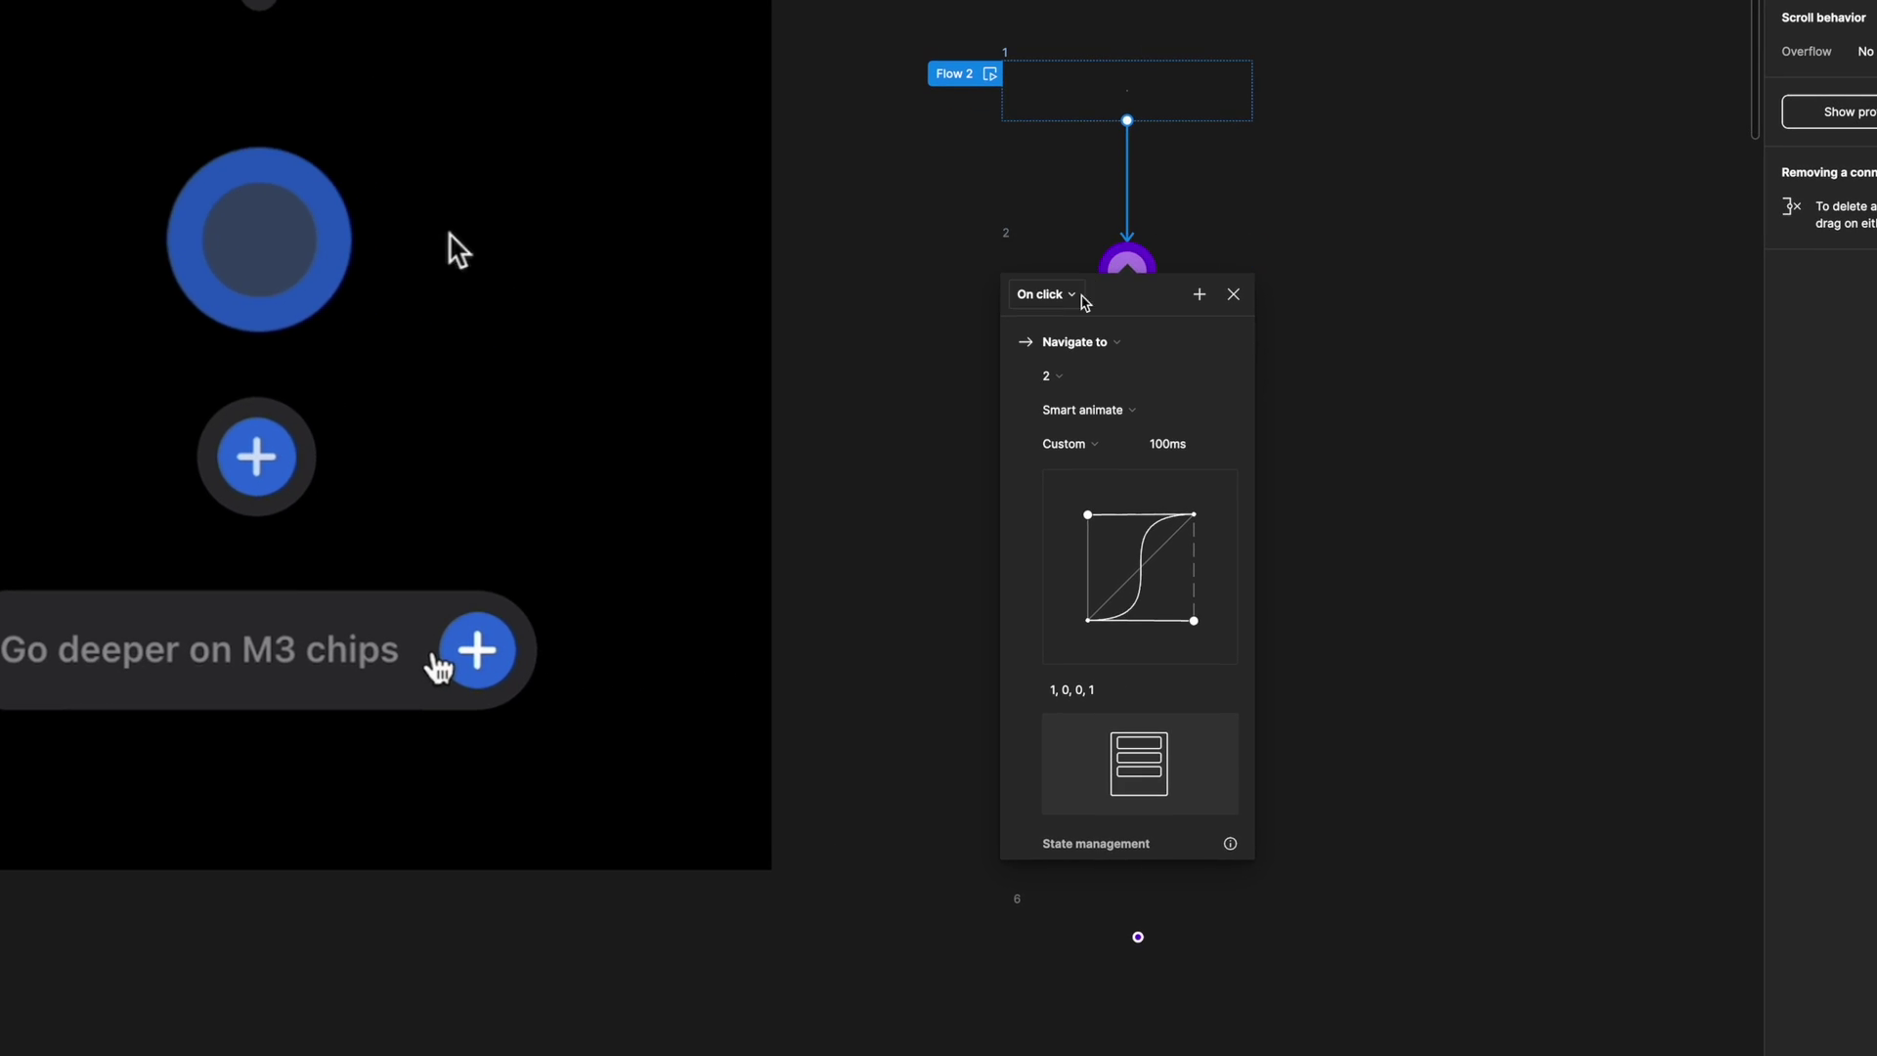
pyautogui.click(1045, 294)
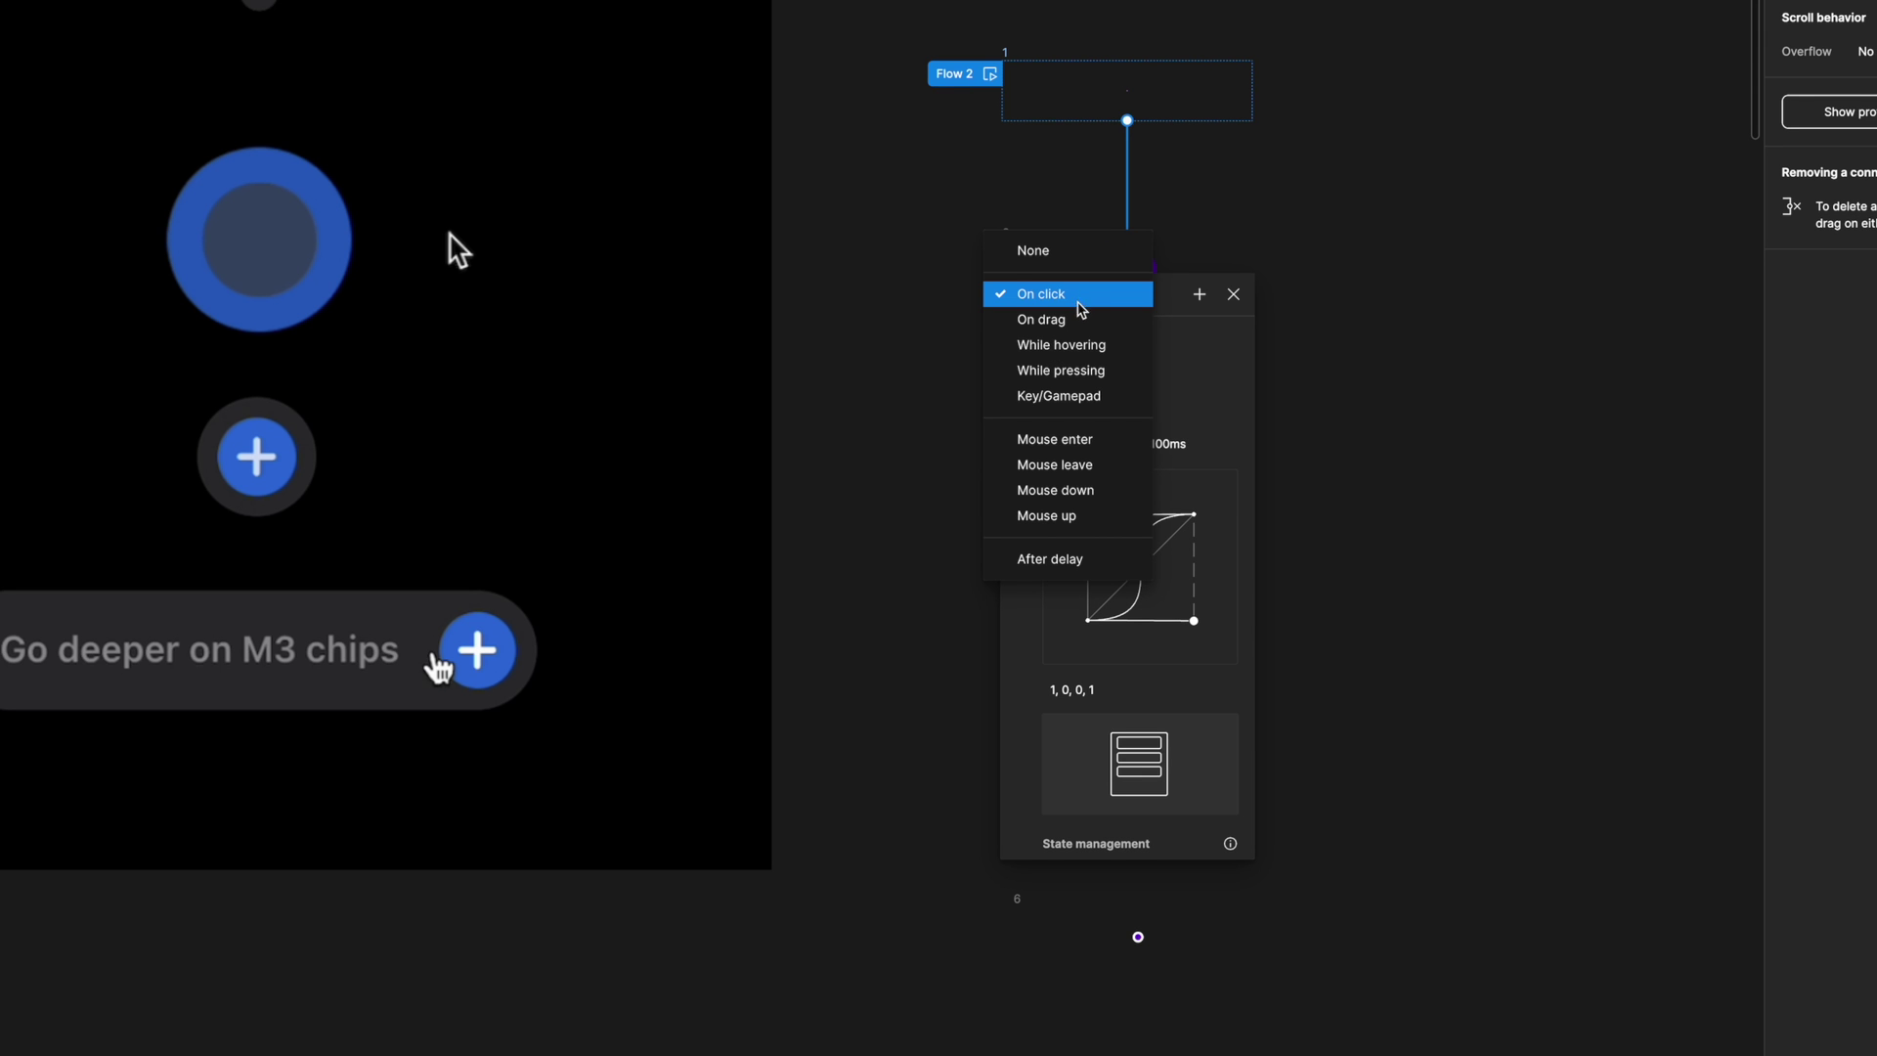
pyautogui.click(1076, 439)
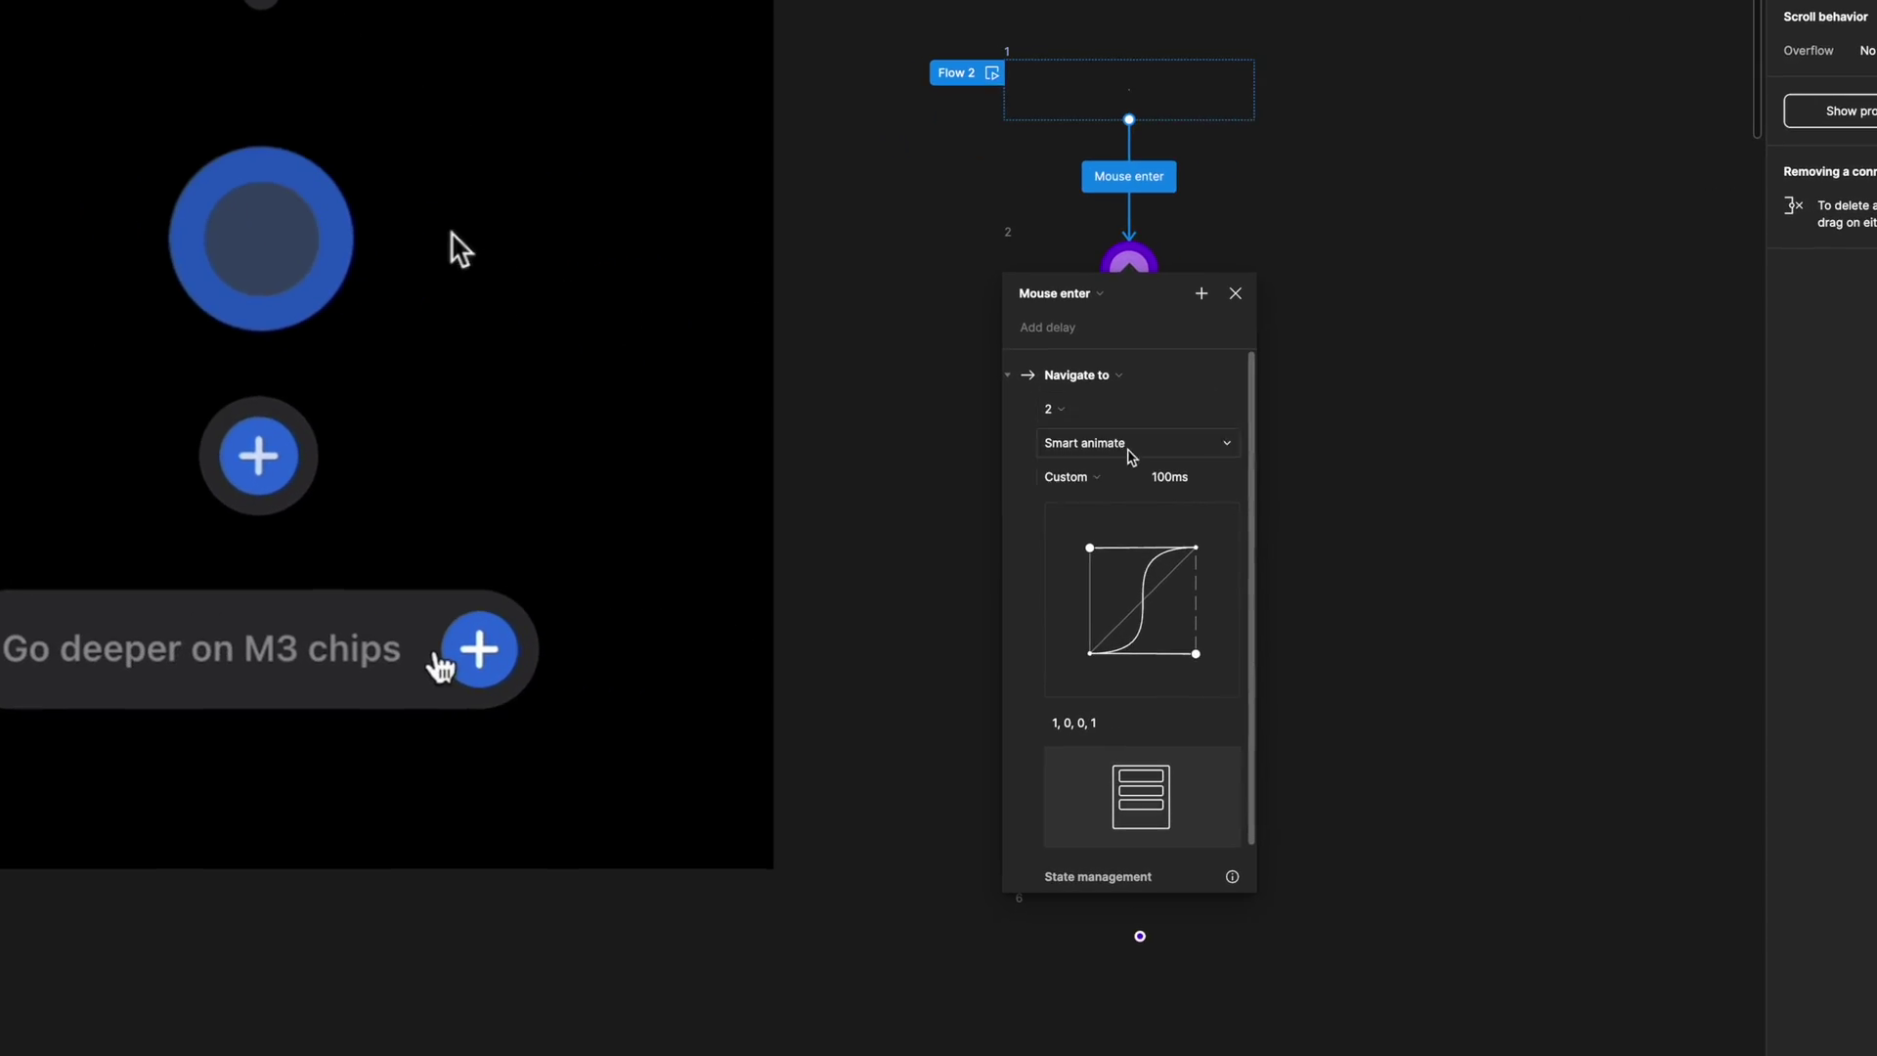
# - Give the frame 1 to 2 transition a custom bezier of 1, 0, 0.01, 1 and a 600 ms duration
pyautogui.click(1116, 477)
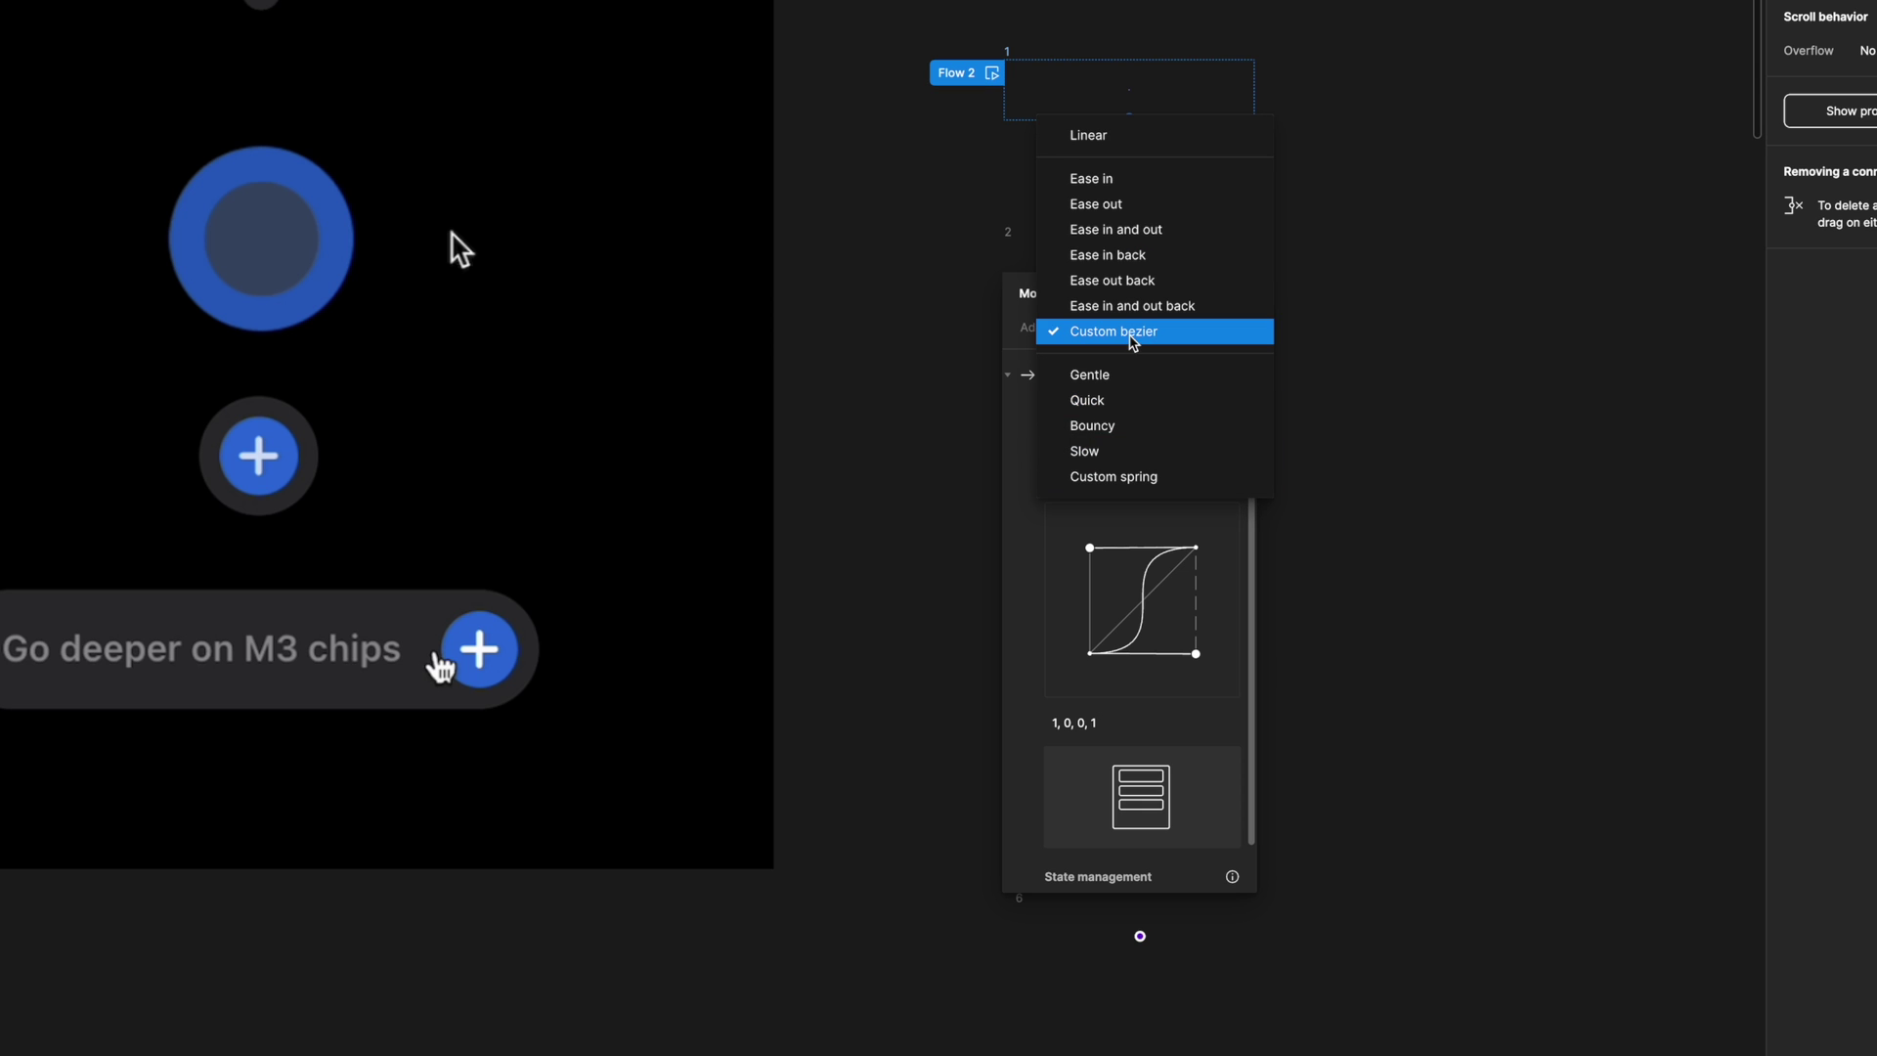
pyautogui.click(1132, 332)
pyautogui.moveTo(1090, 549); pyautogui.dragTo(1094, 546)
pyautogui.click(1178, 479)
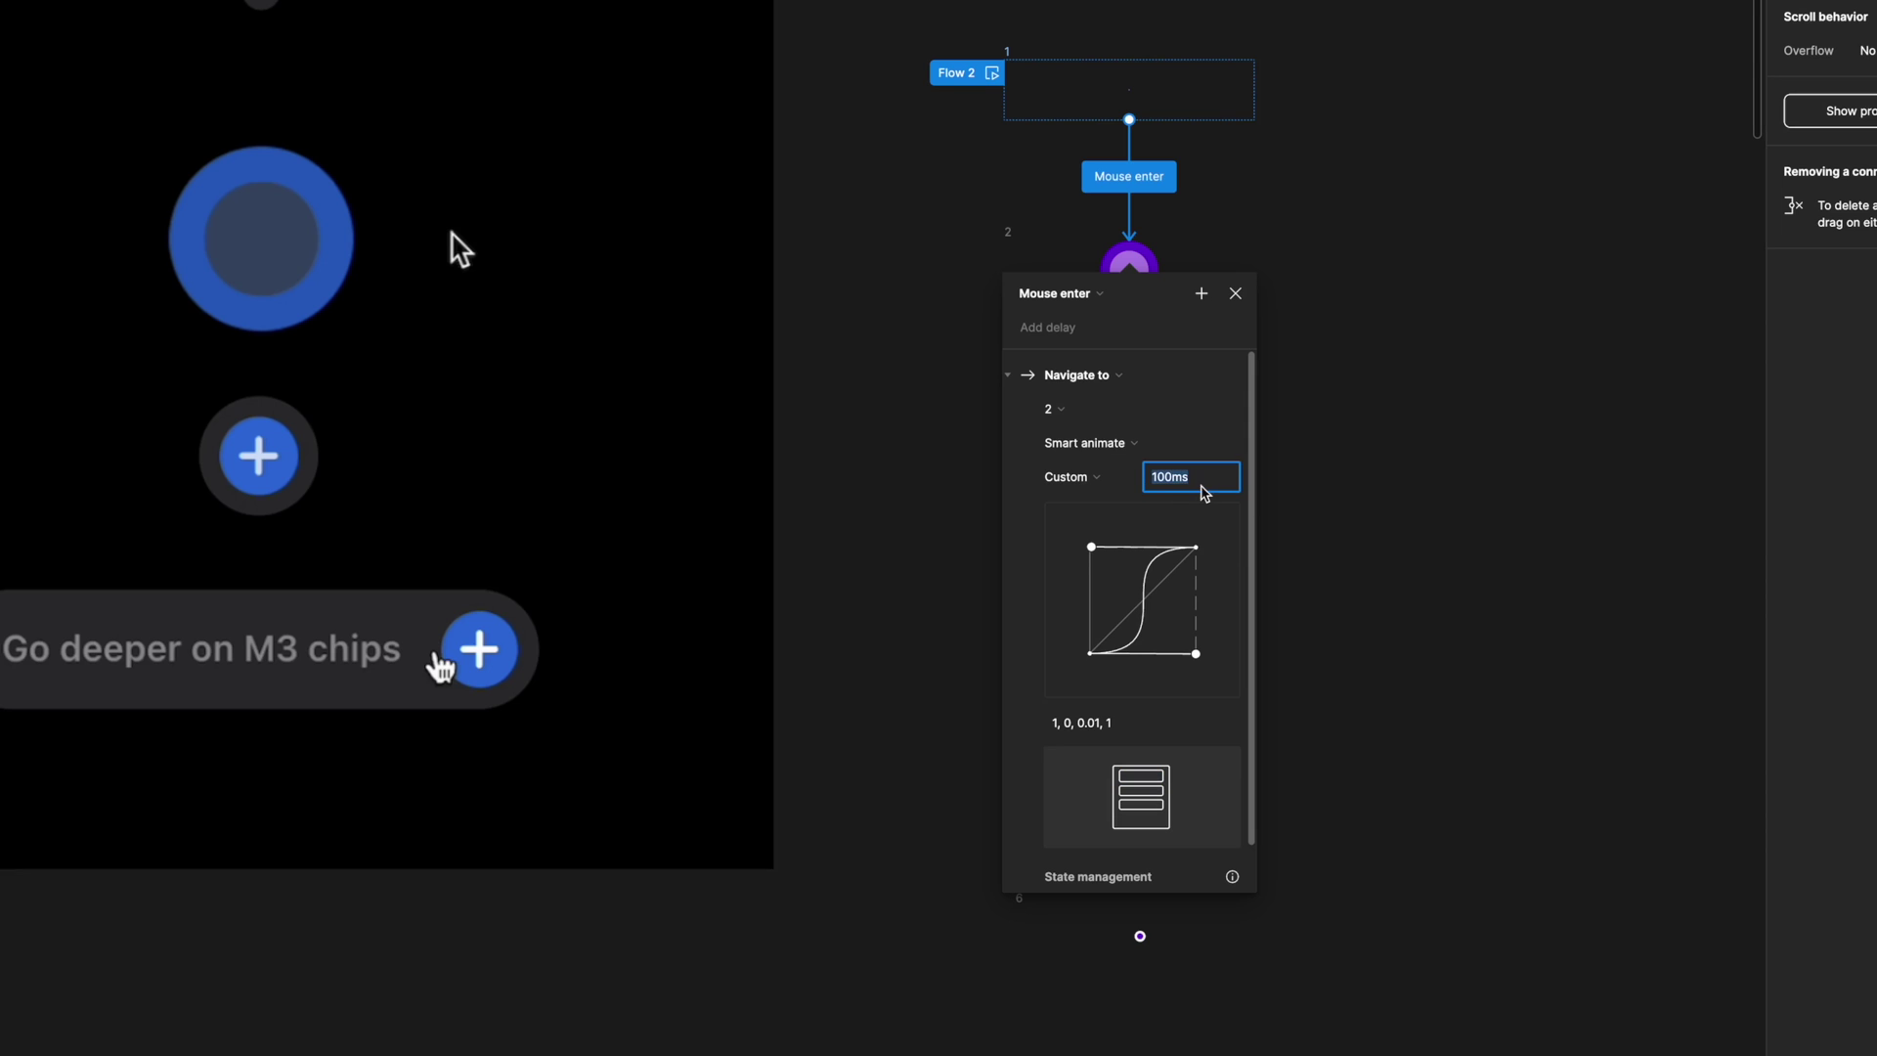
pyautogui.write('600')
pyautogui.press('Escape')
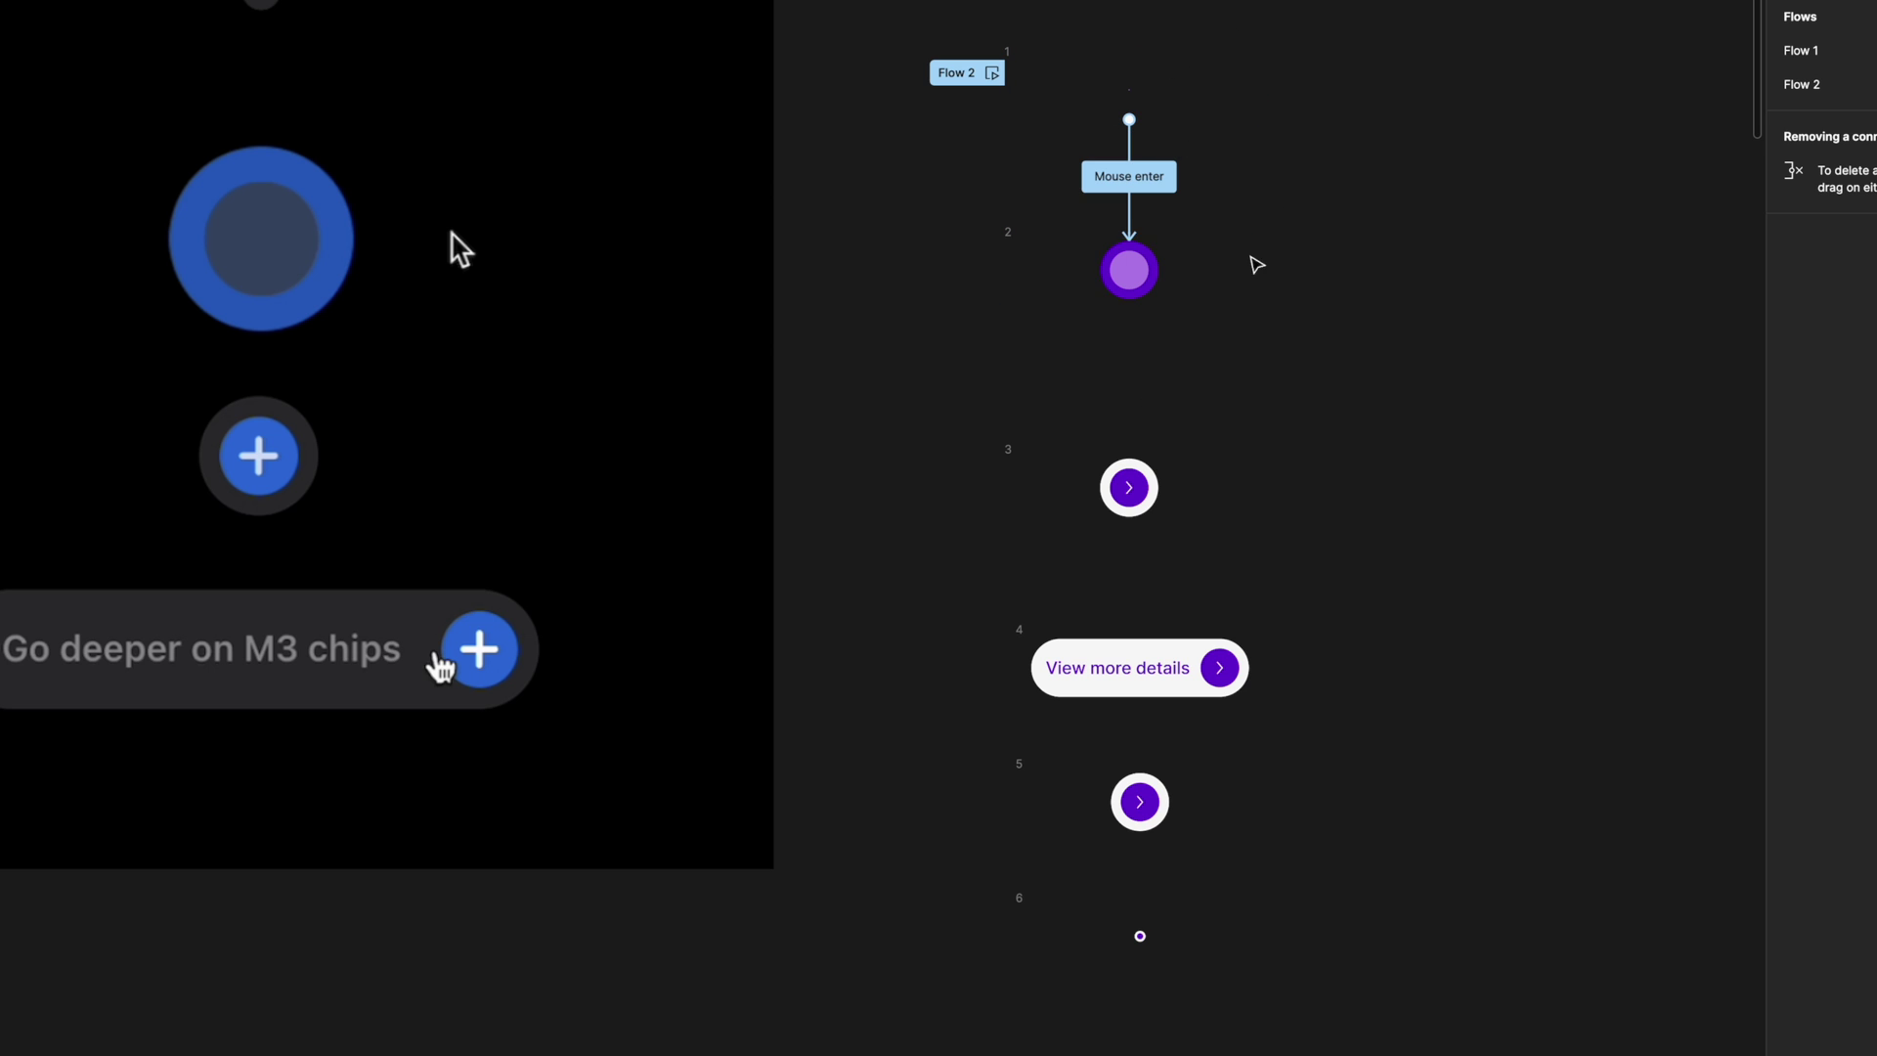
# - Connect frame 2 to frame 3 as an After delay interaction with a 1 ms delay
pyautogui.press('super+a')
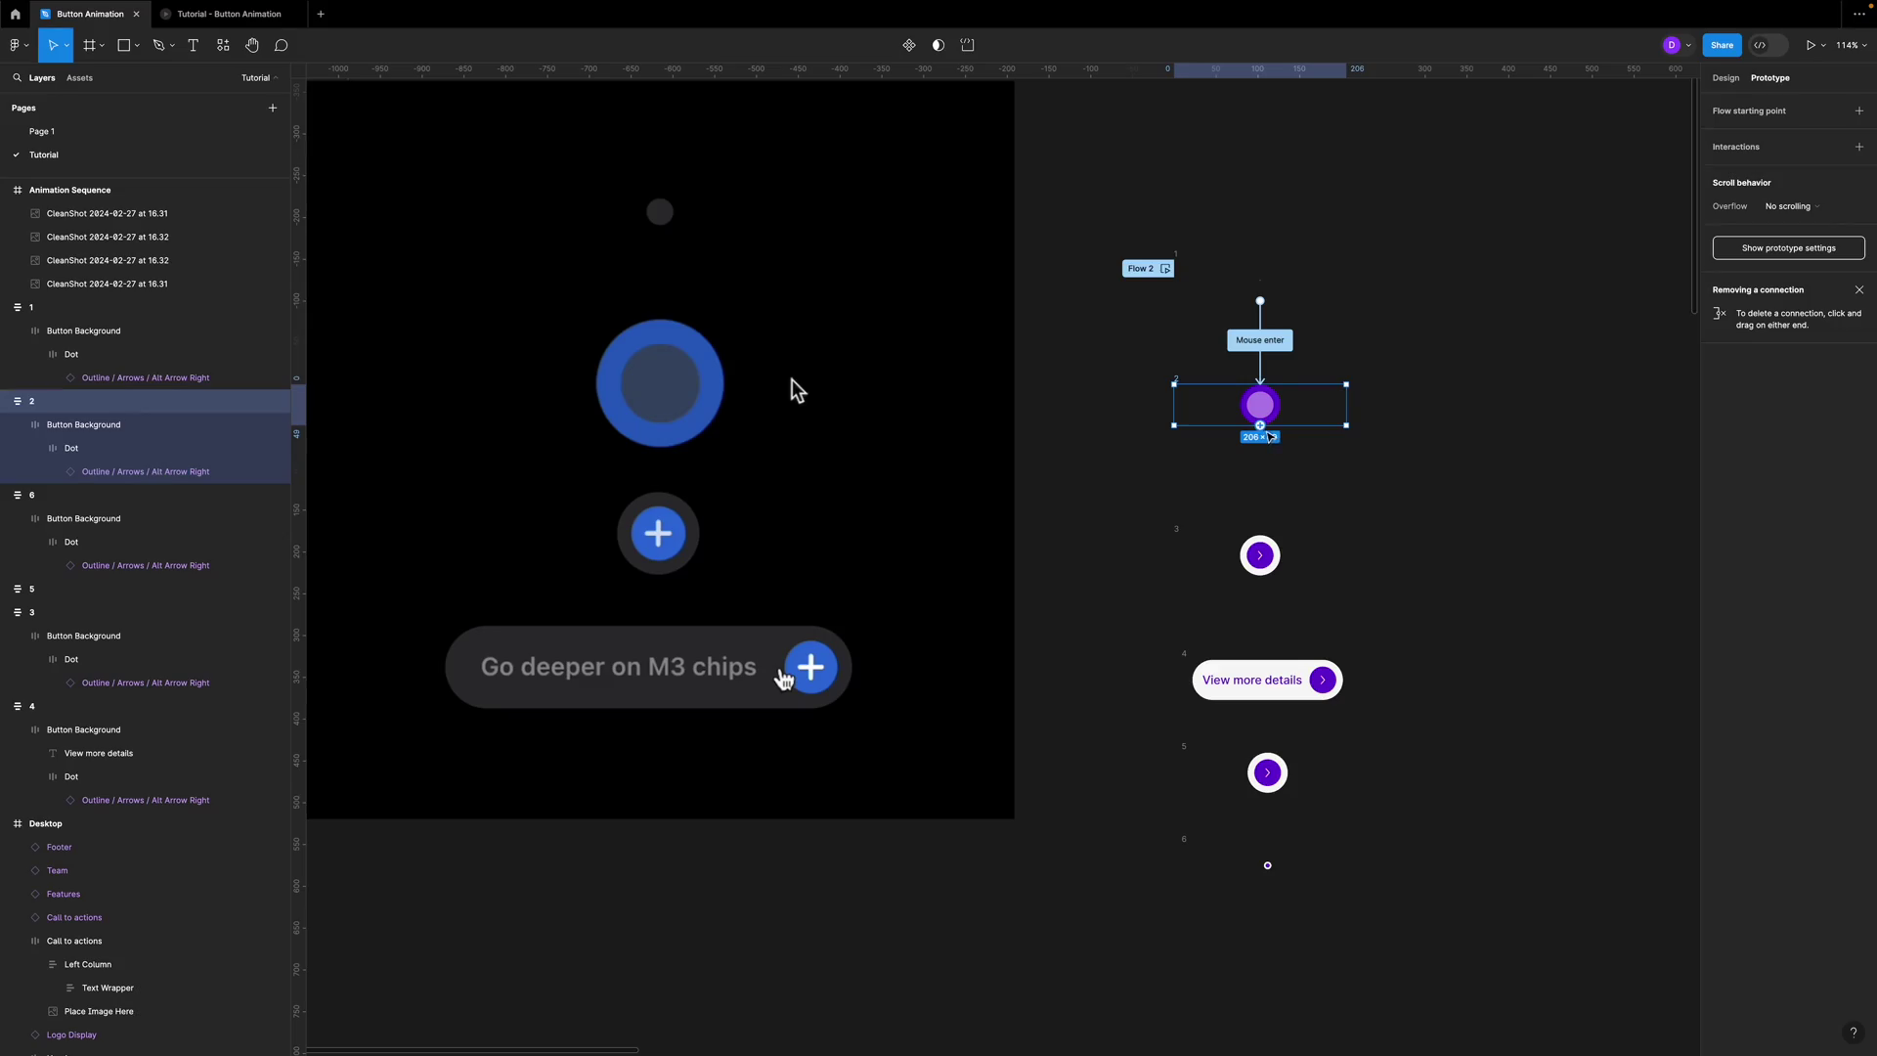
pyautogui.moveTo(1260, 426); pyautogui.dragTo(1268, 553)
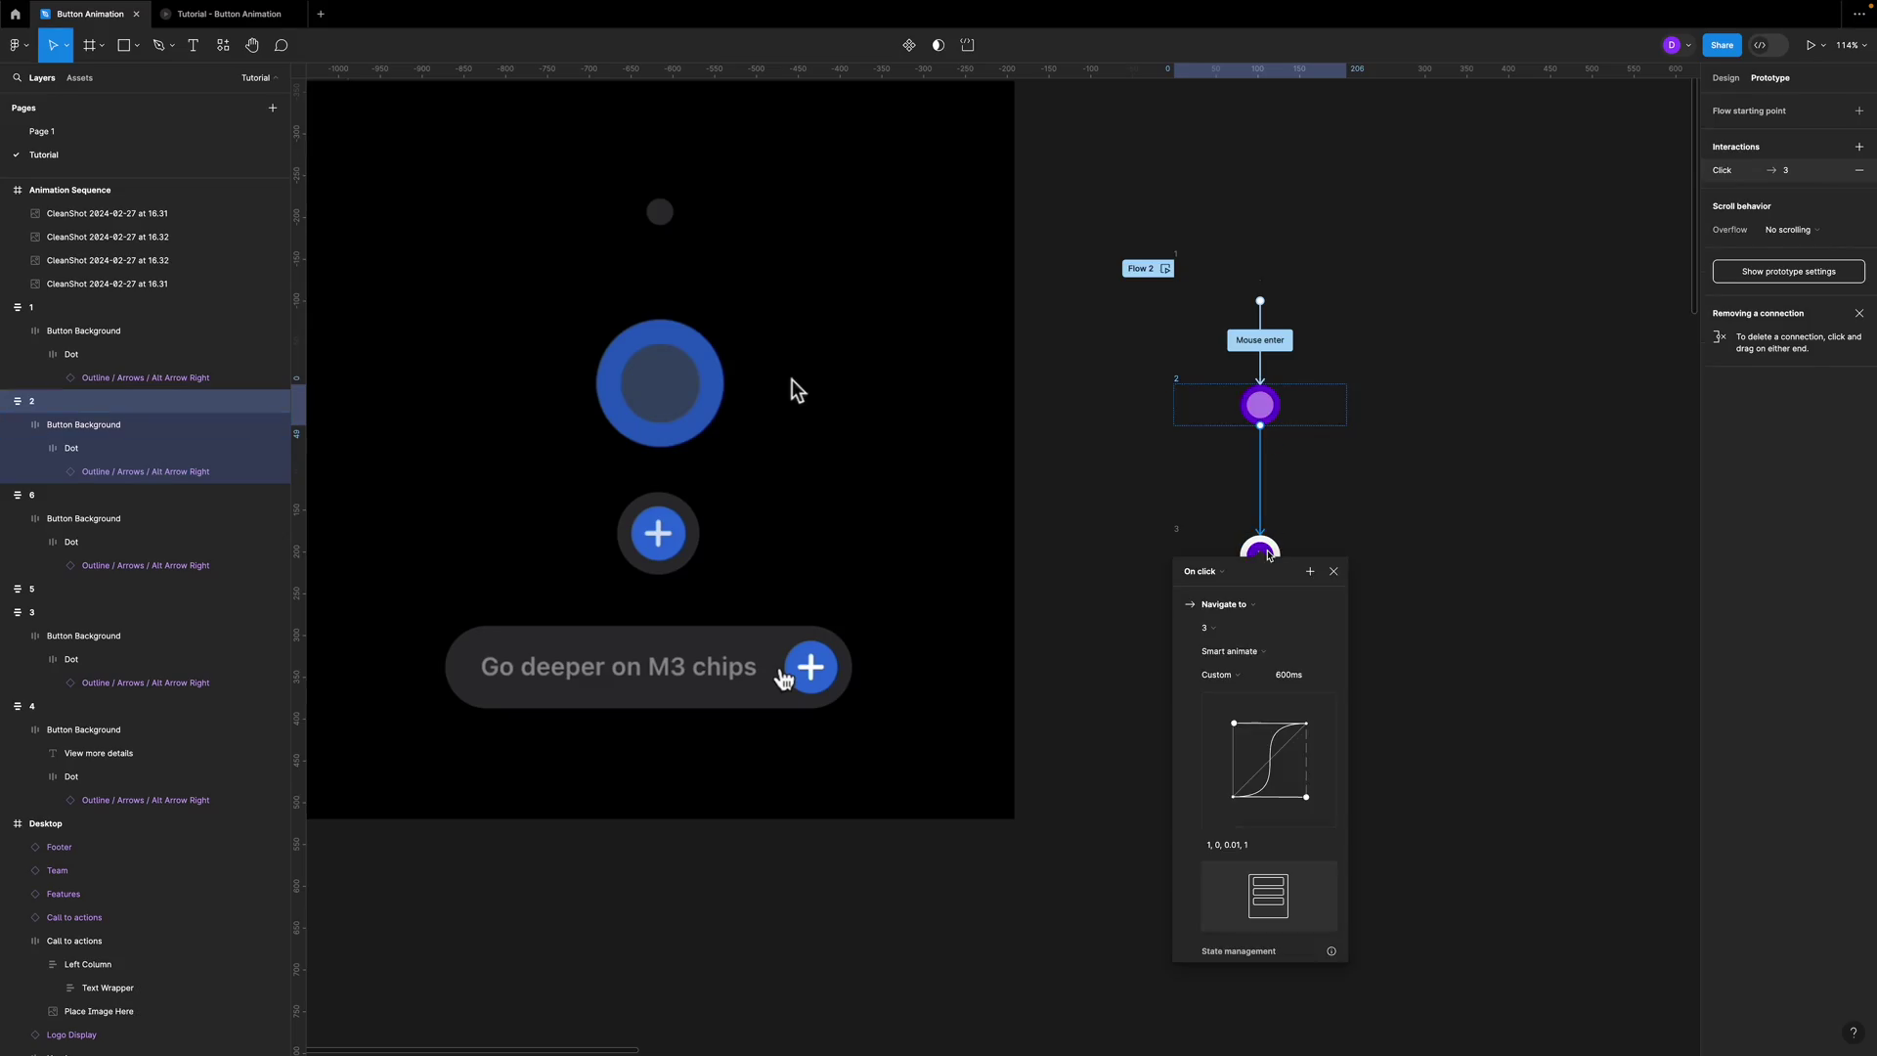
pyautogui.click(1218, 573)
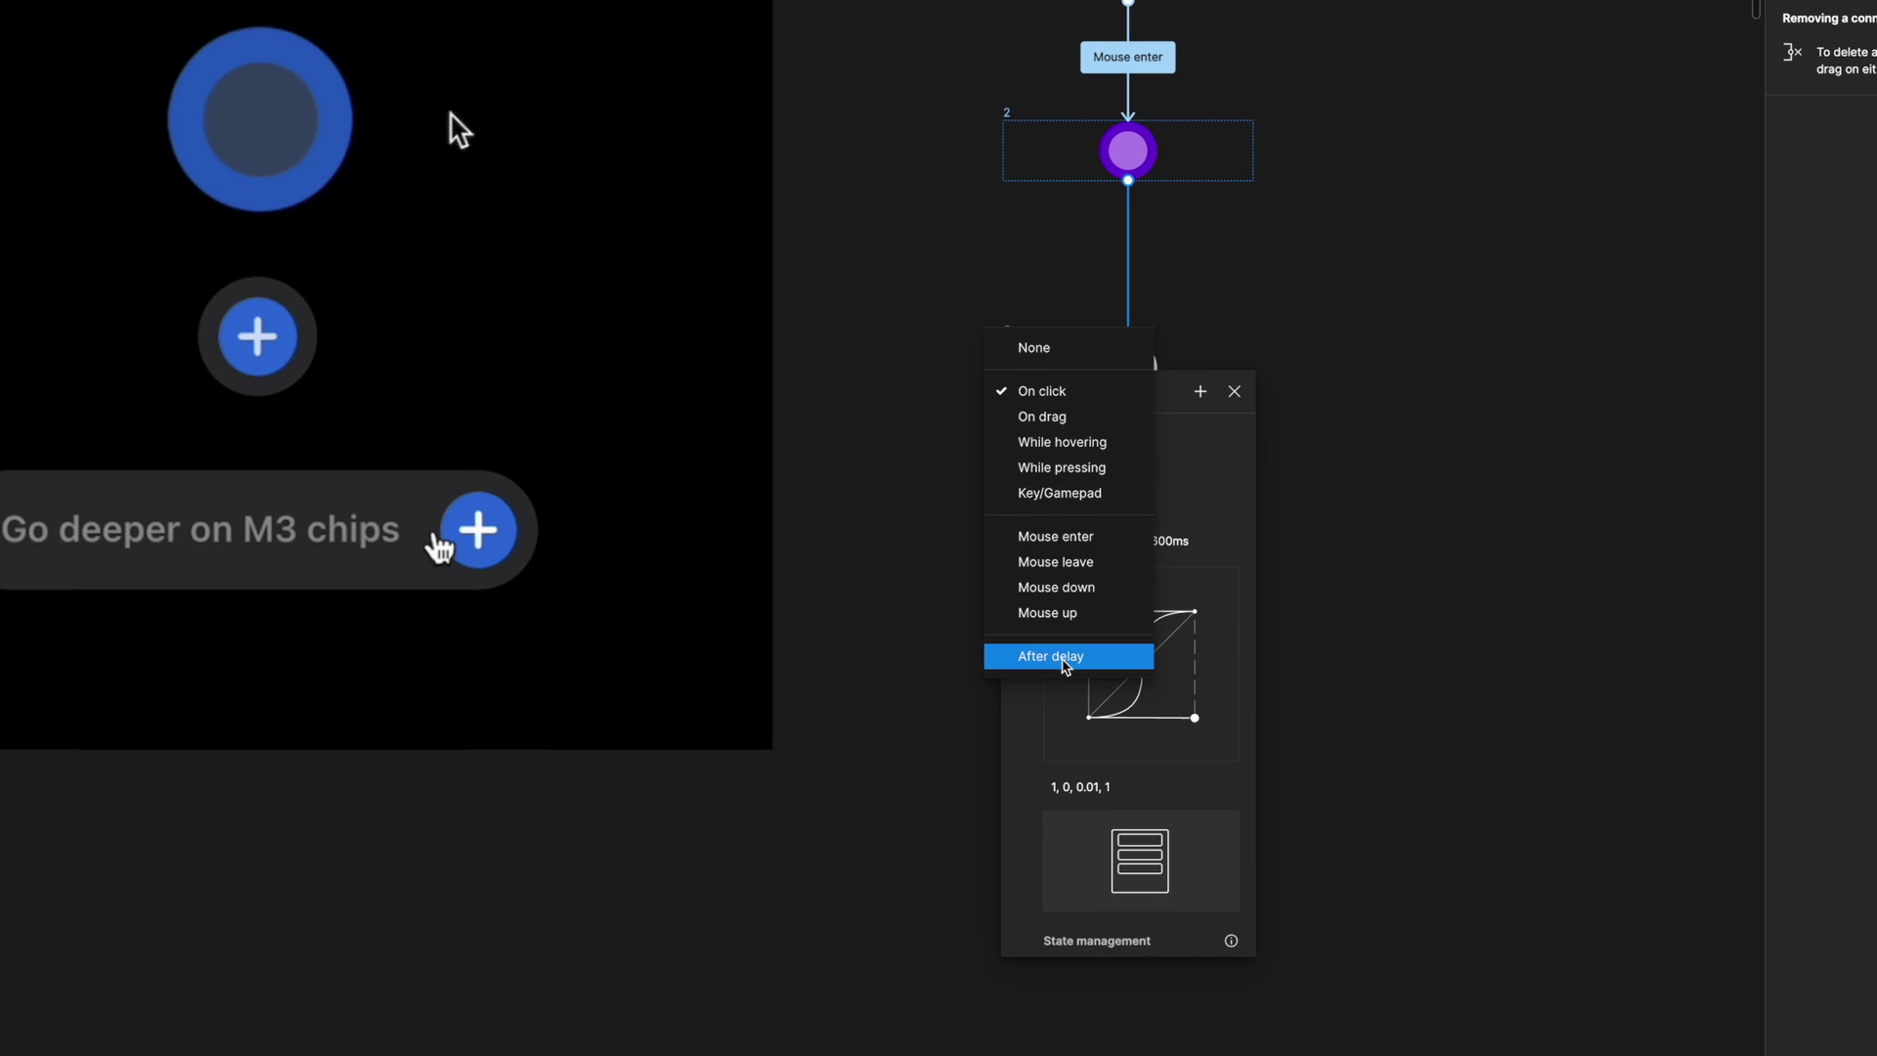
pyautogui.click(1065, 666)
pyautogui.write('1')
# - Adjust the frame 2 to 3 transition's custom bezier to 1, -0.03, 0.01, 1 and close the interaction settings
pyautogui.click(1181, 581)
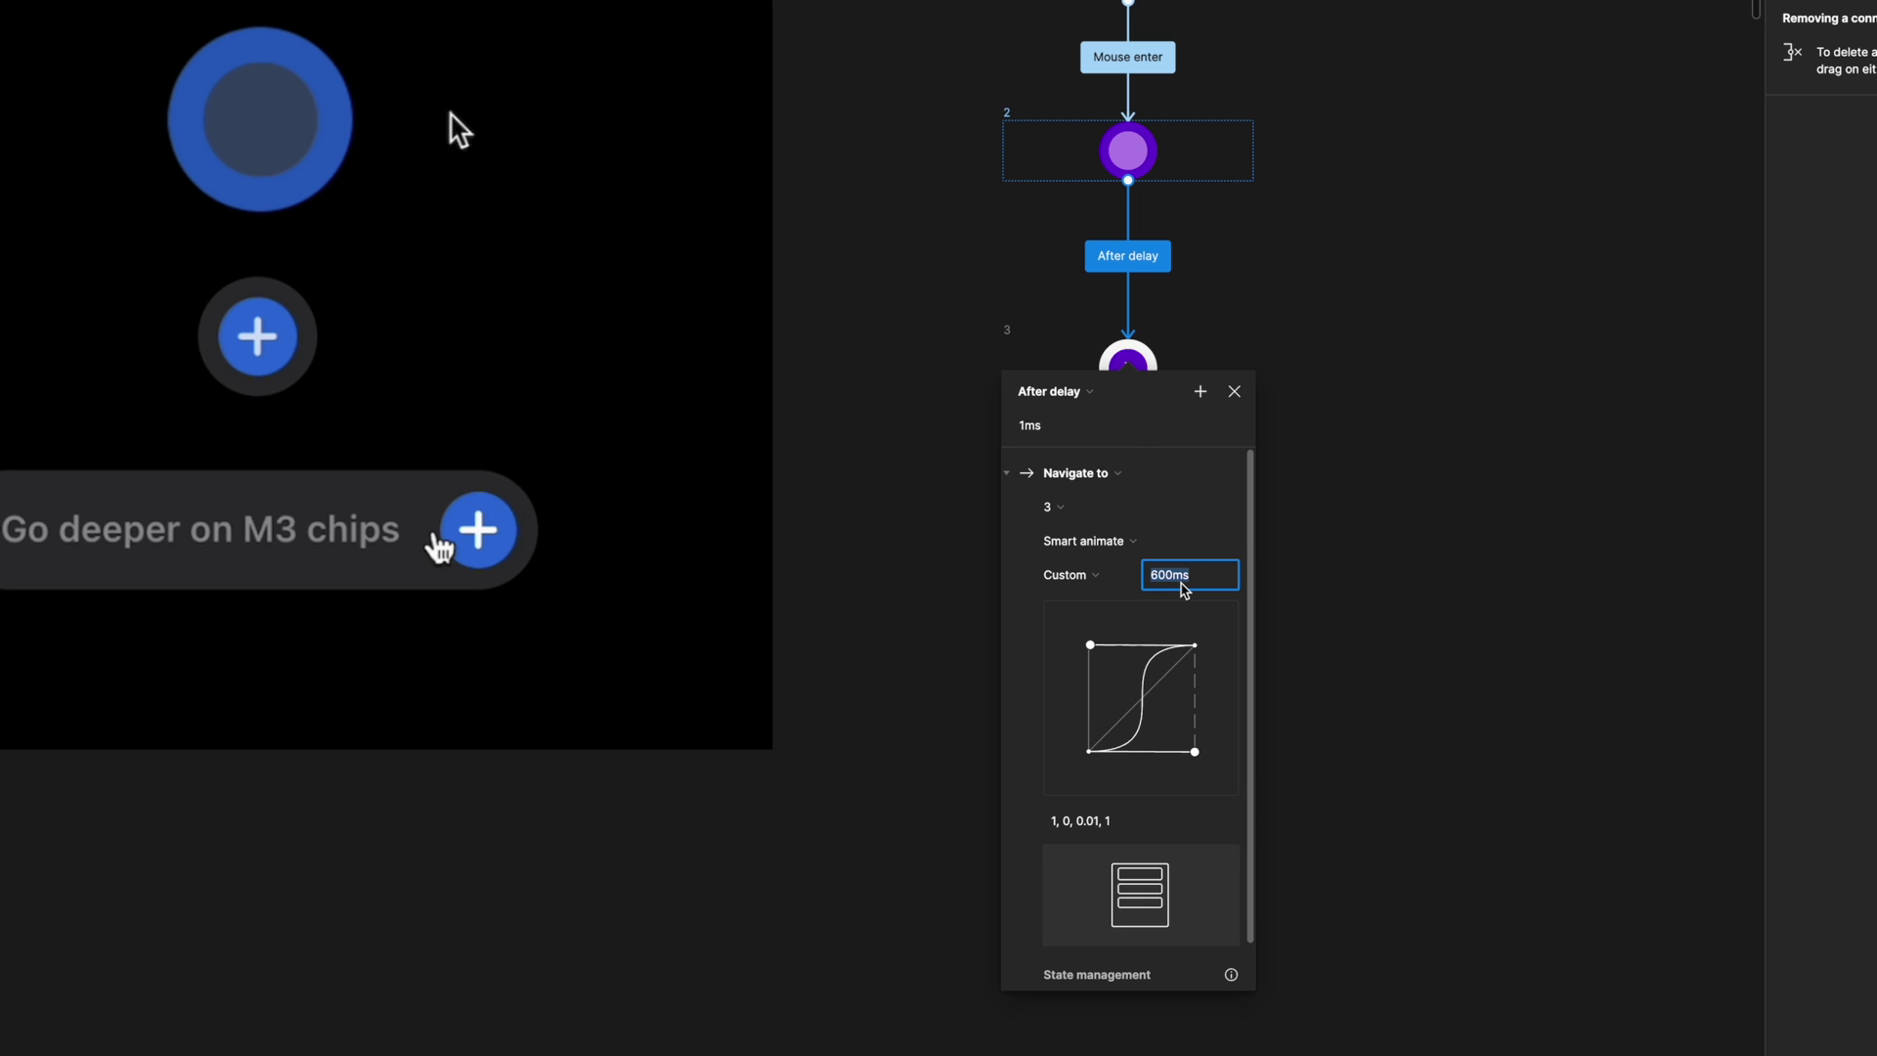
pyautogui.moveTo(1194, 752); pyautogui.dragTo(1200, 763)
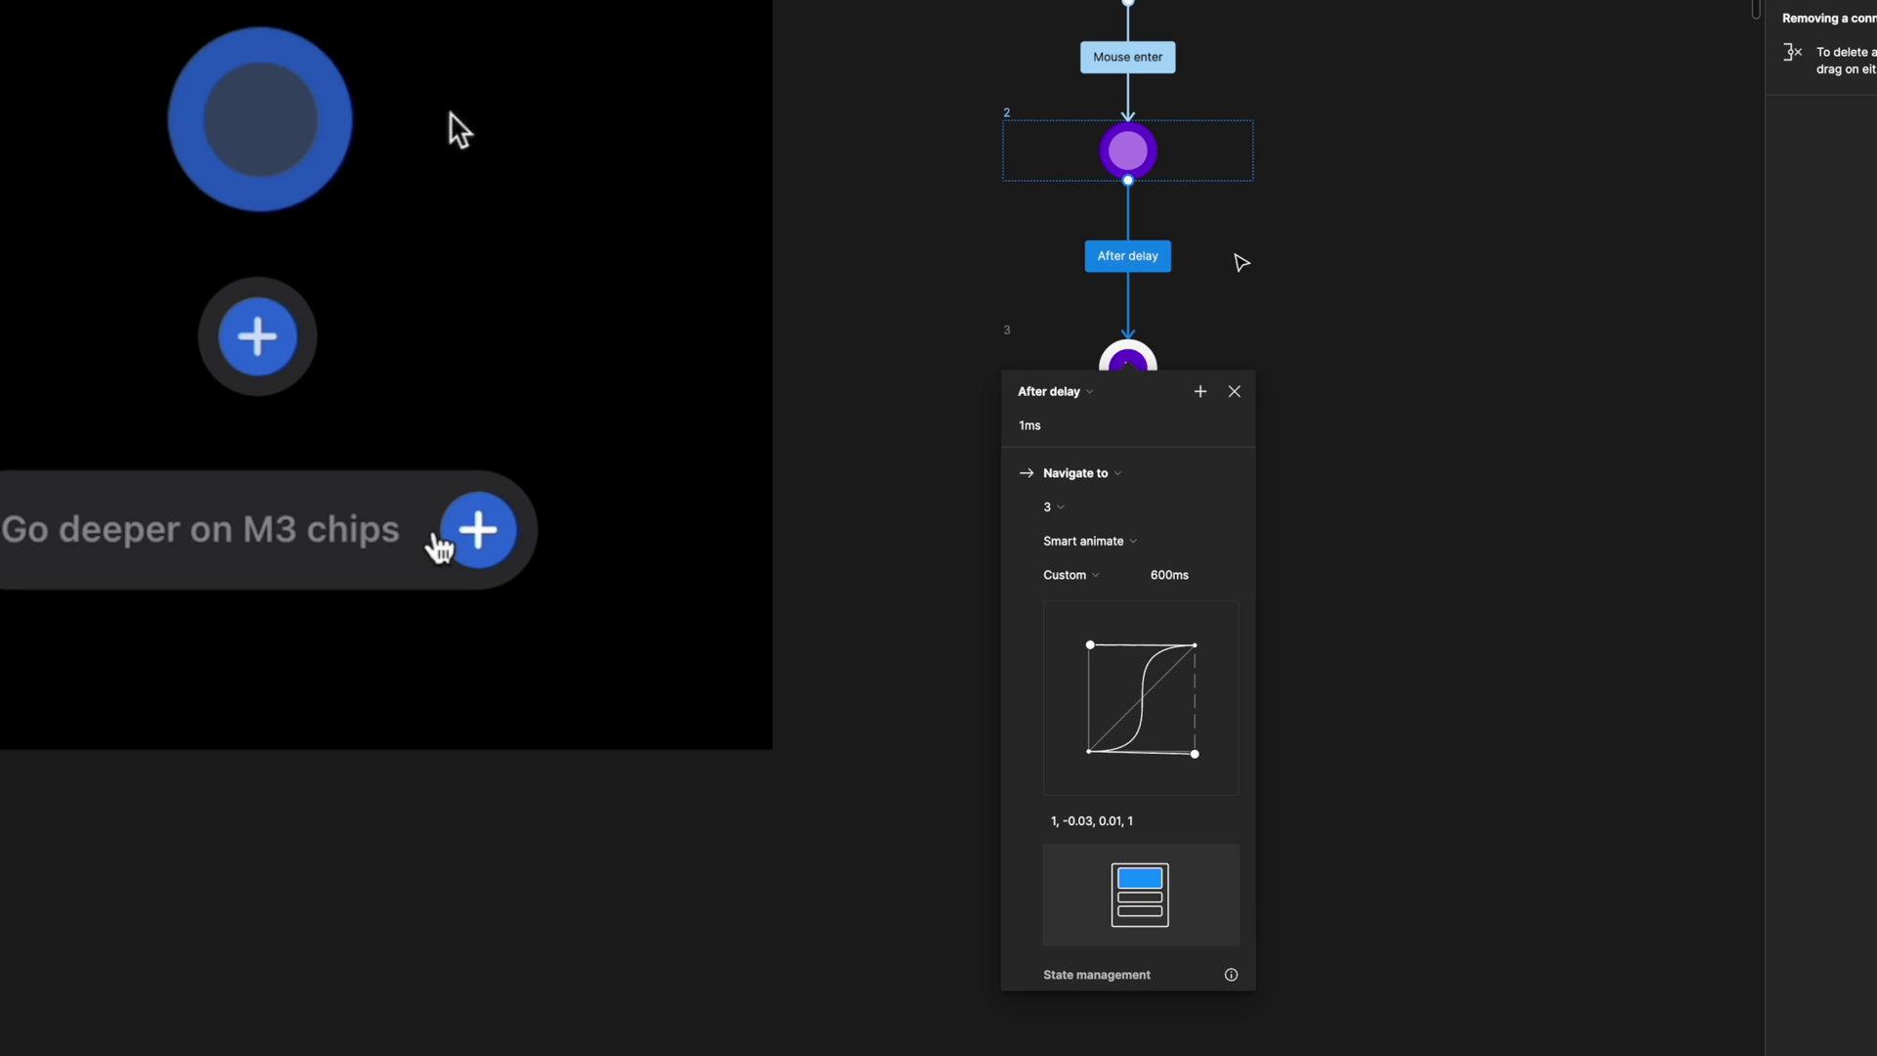
pyautogui.press('Escape')
pyautogui.click(1203, 393)
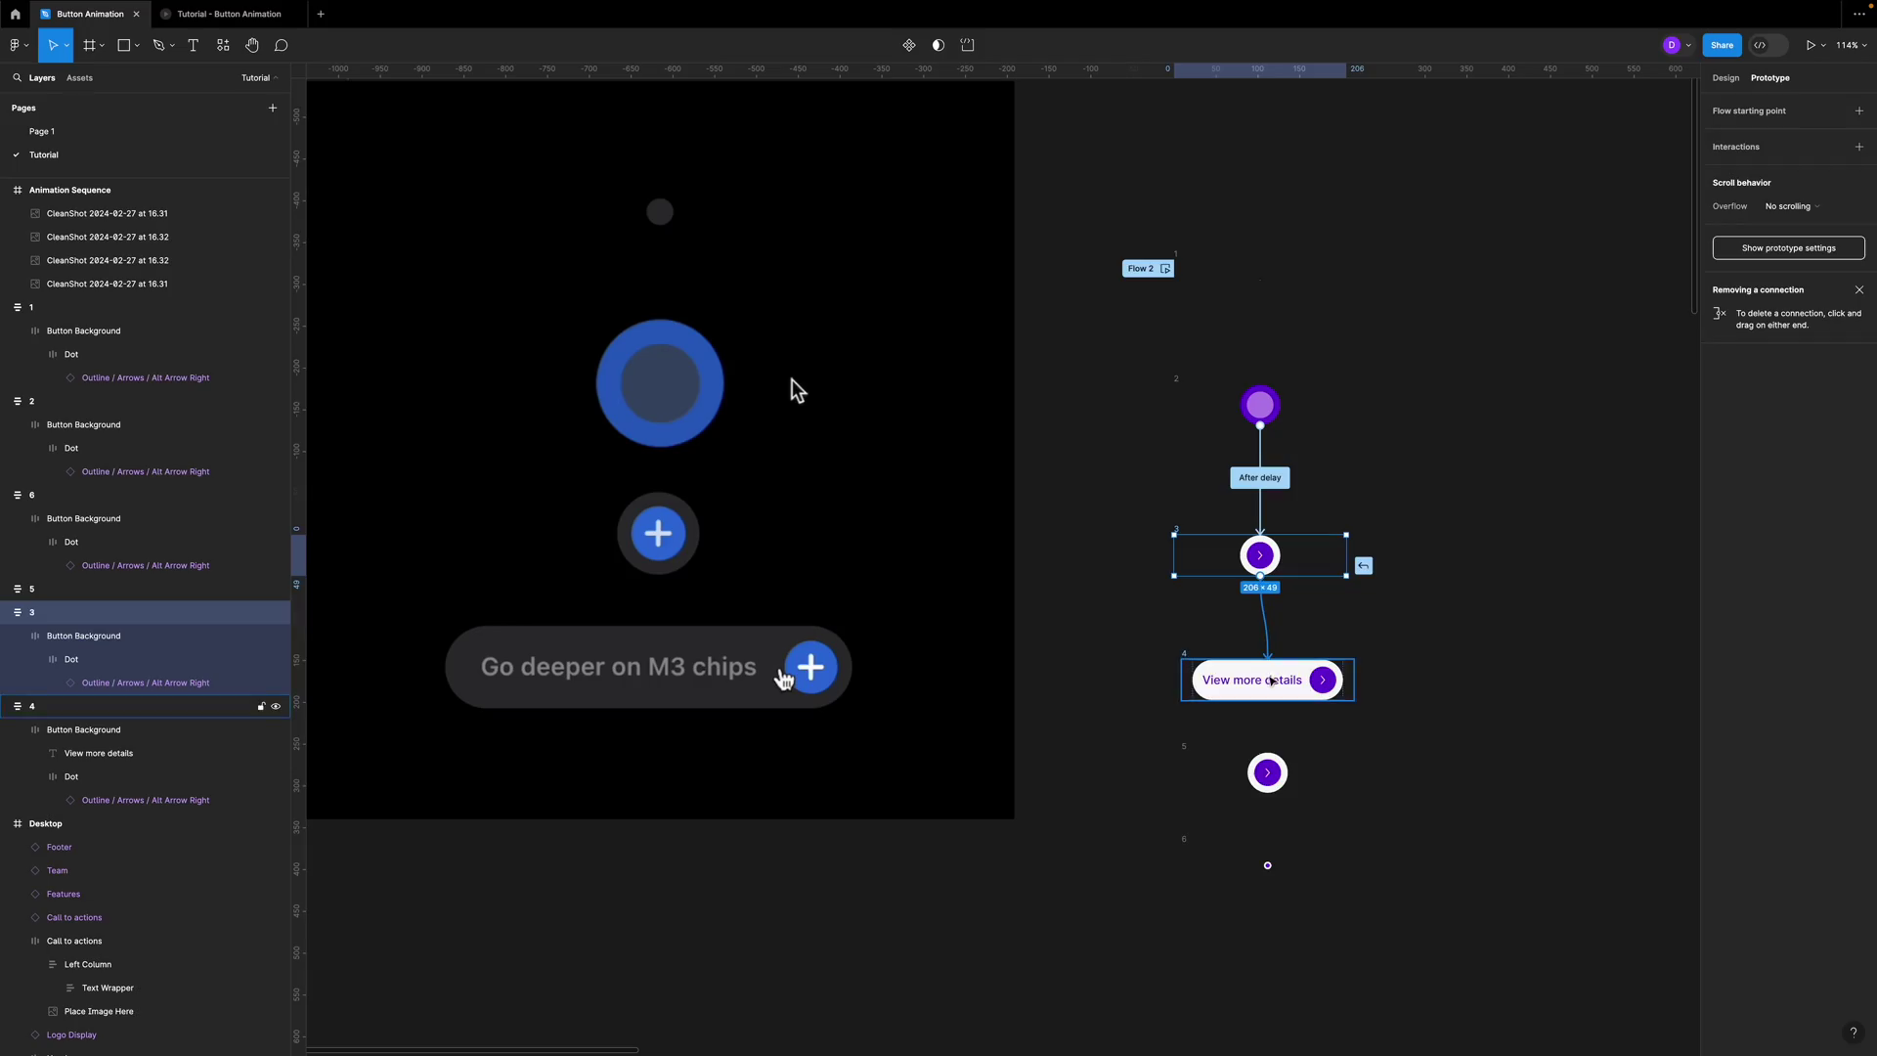
# - Connect frame 3 to frame 4 as an After delay interaction and set its transition duration to 300 ms
pyautogui.click(1260, 675)
pyautogui.click(1239, 715)
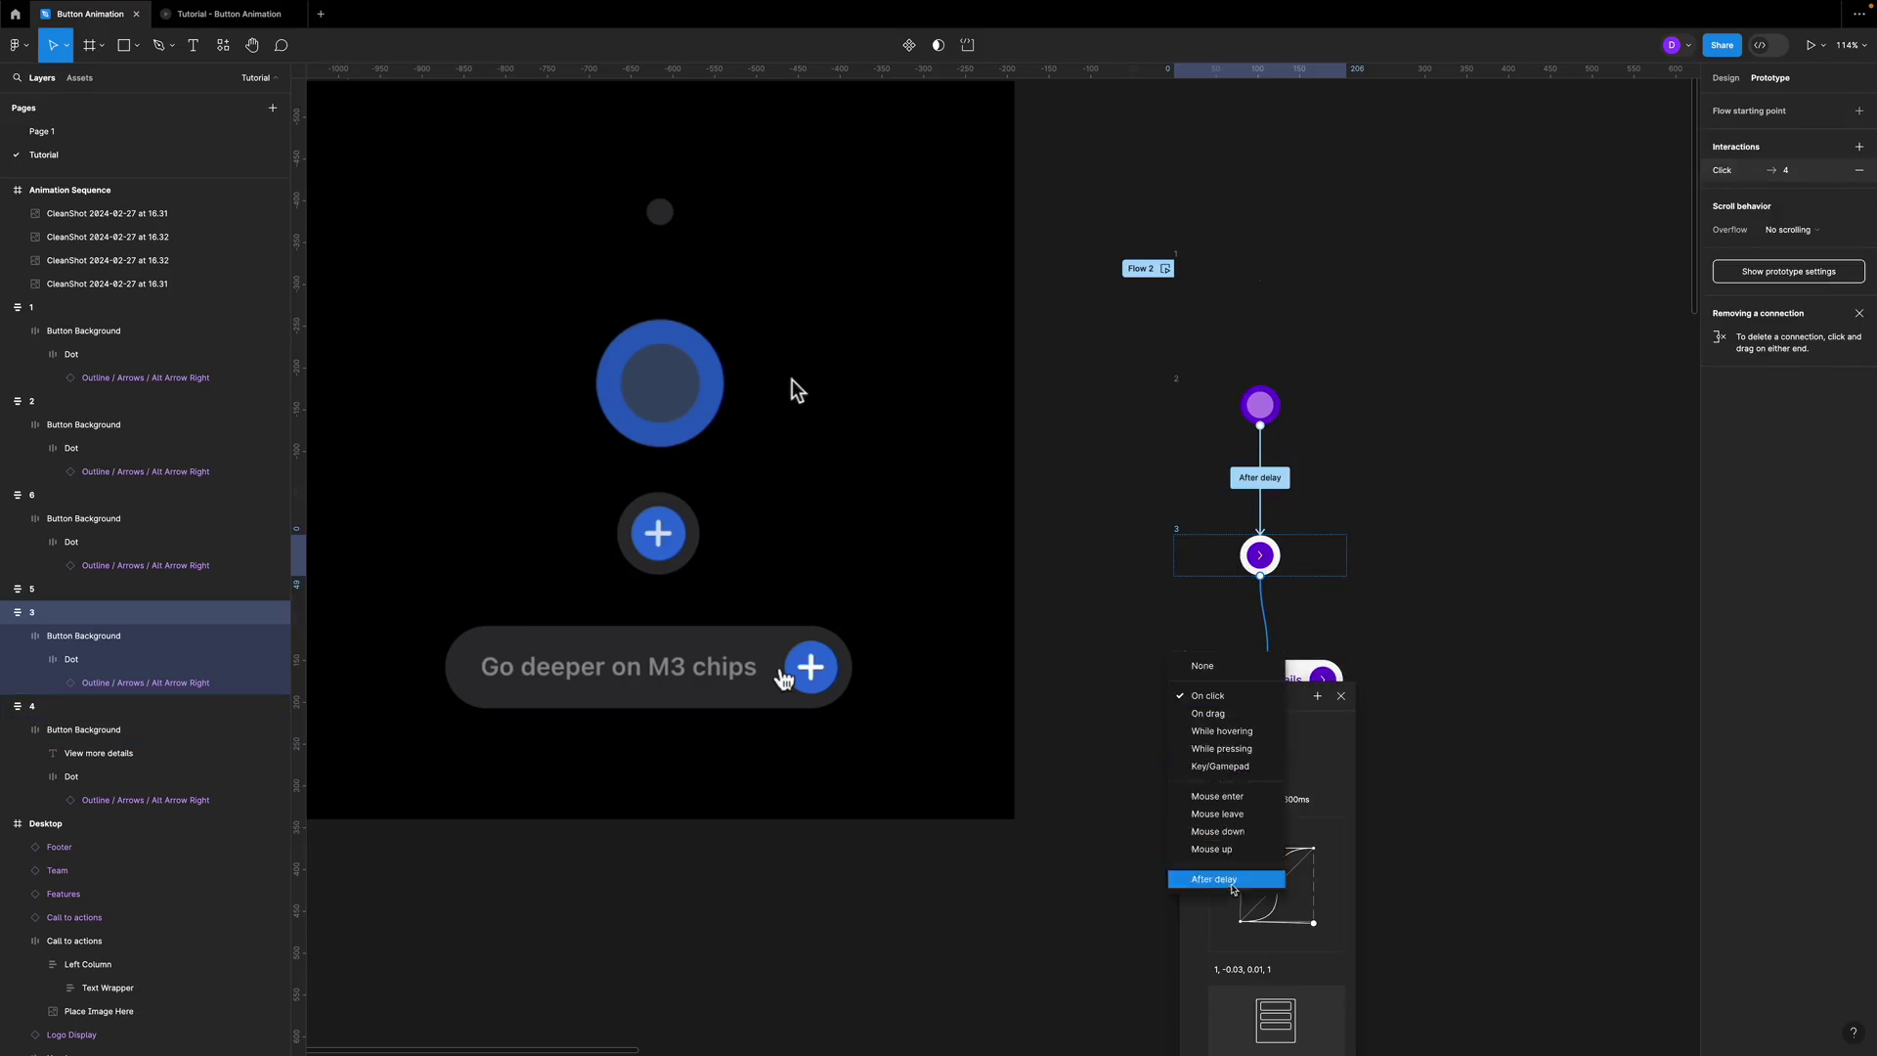
pyautogui.click(1214, 879)
pyautogui.click(1307, 824)
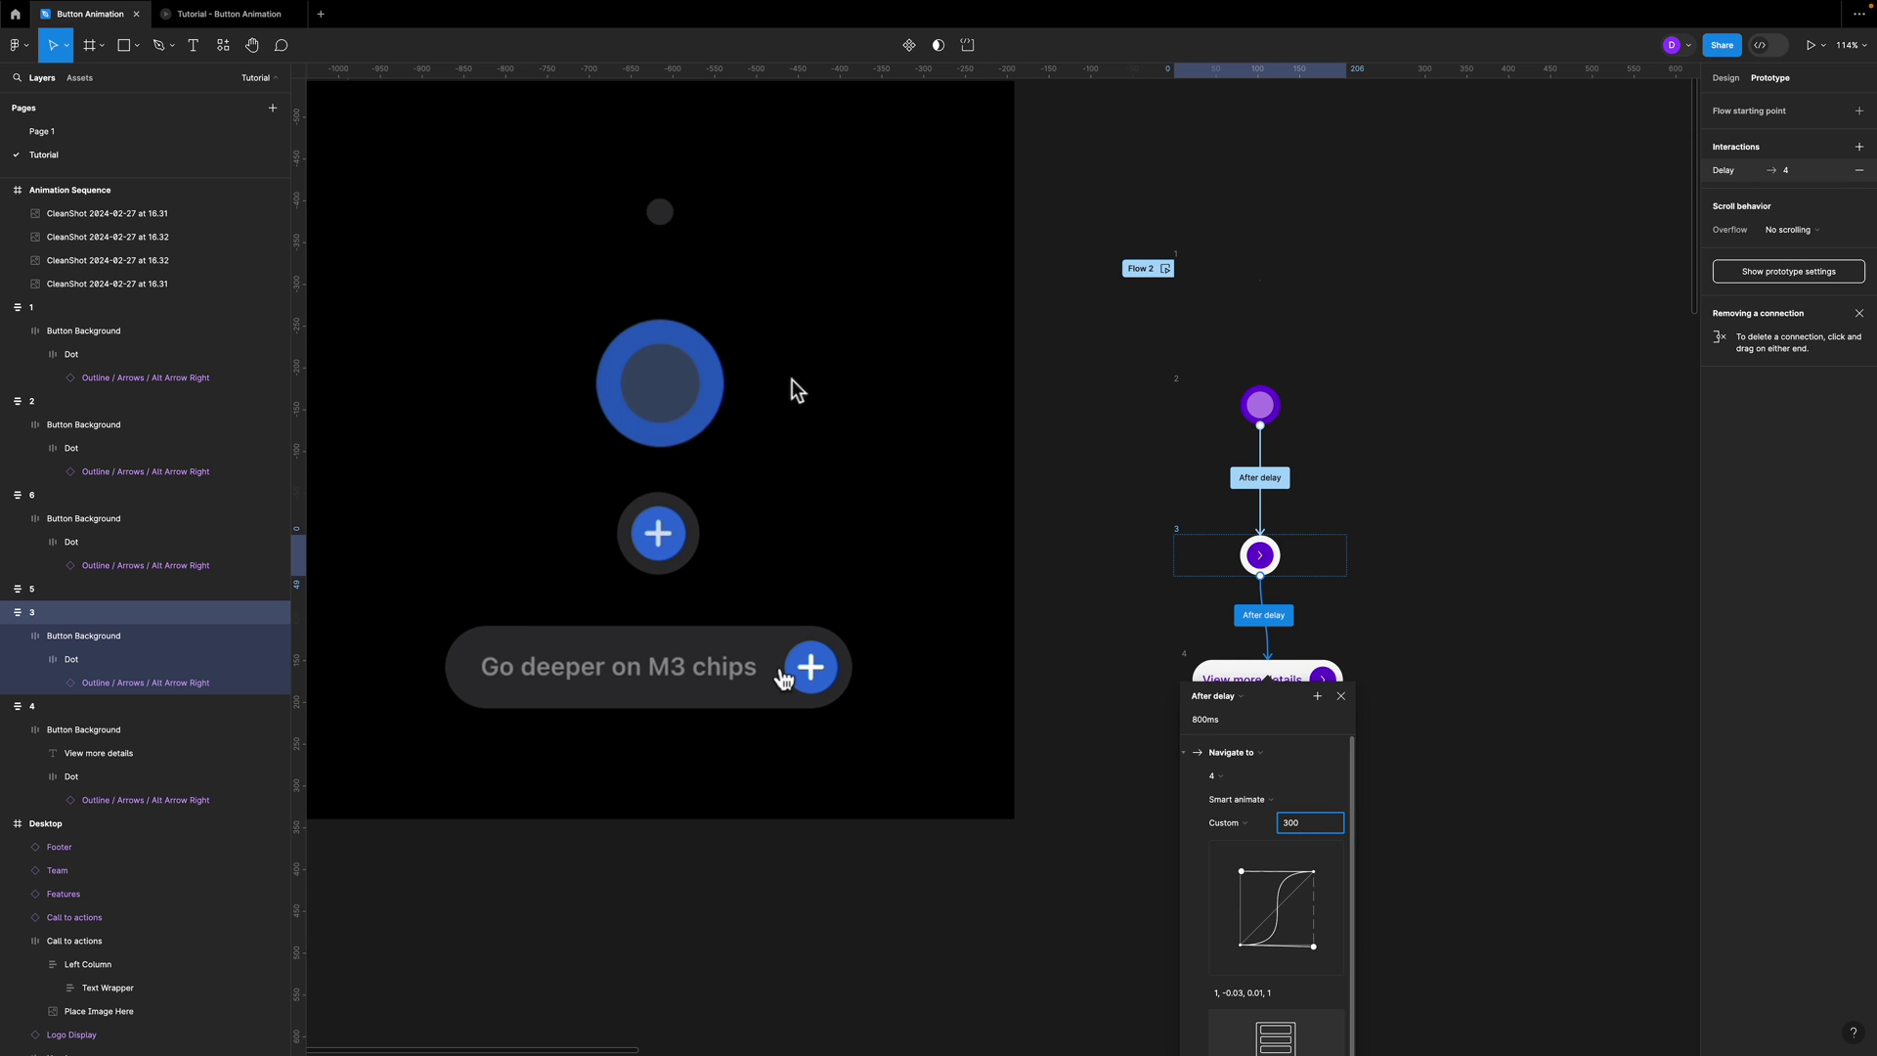
pyautogui.click(1377, 741)
# - Connect frame 4 to frame 5 as a prototype interaction triggered on Mouse leave
pyautogui.scroll(-1, 1403, 704)
pyautogui.scroll(-1, 1400, 668)
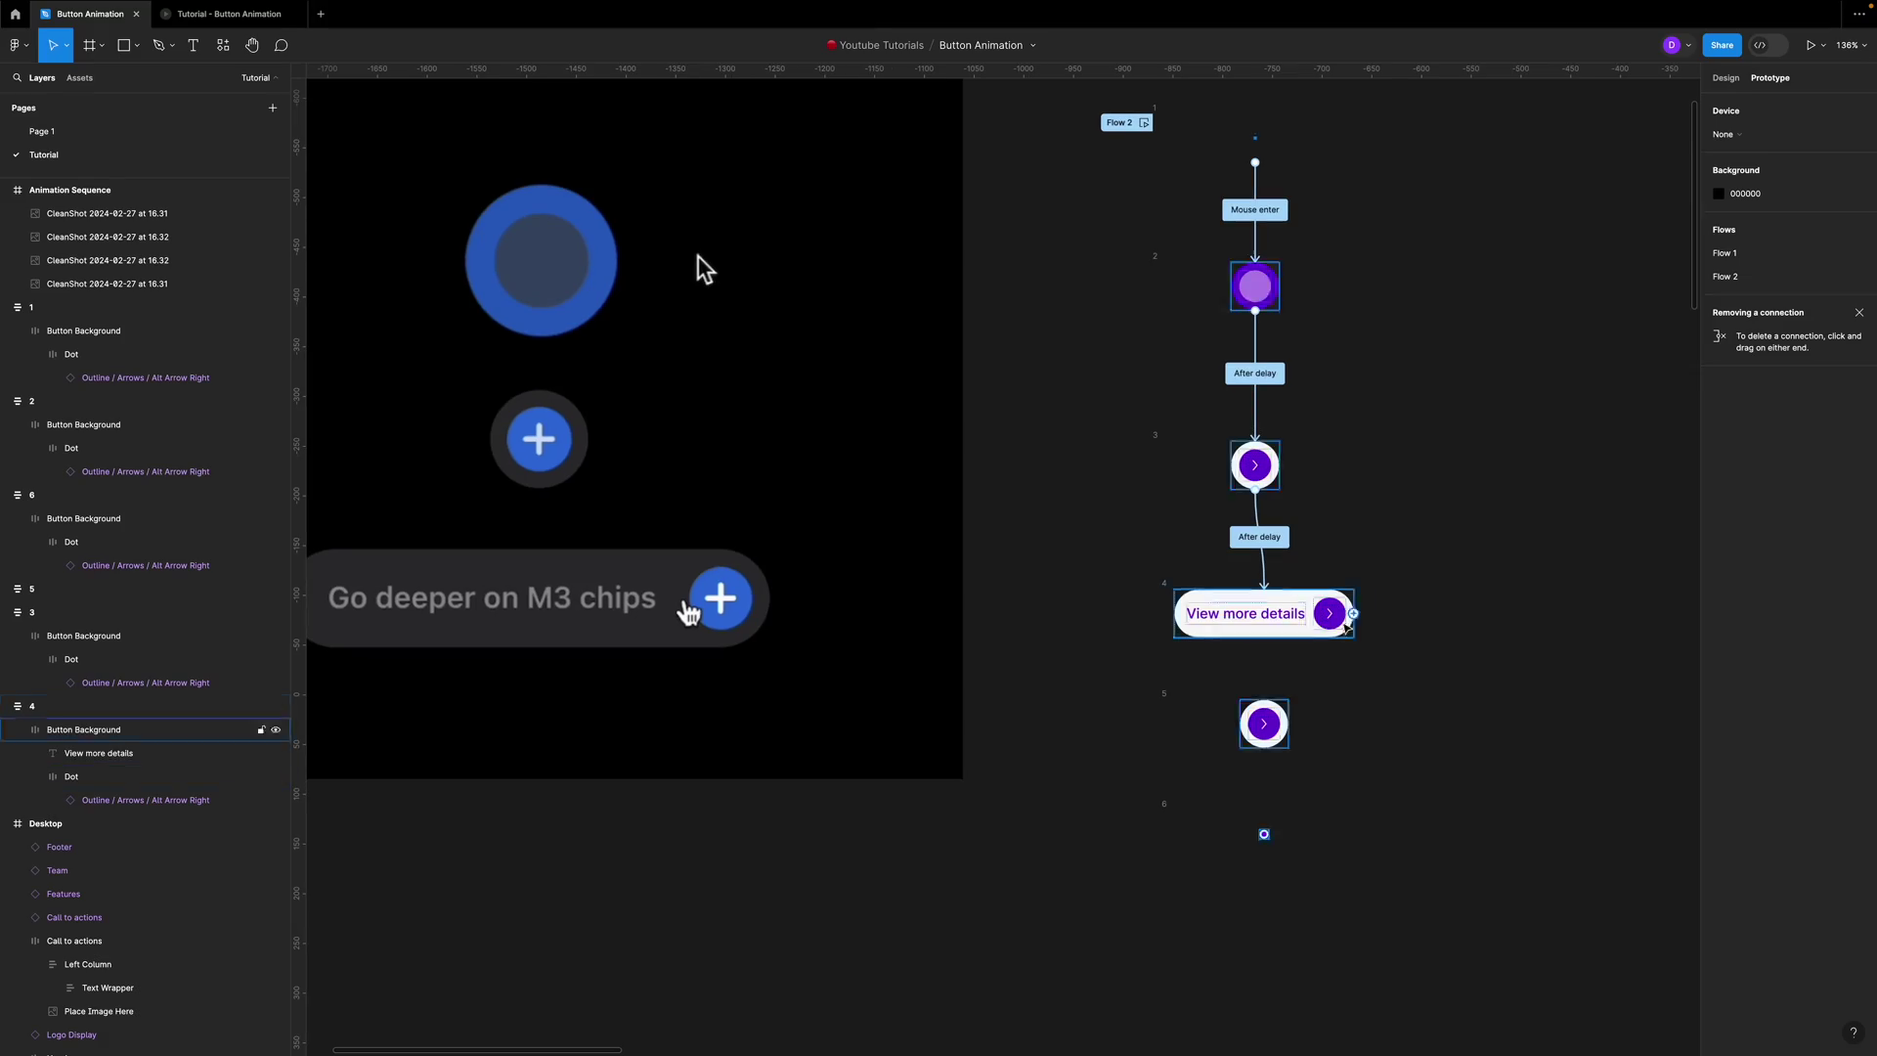
pyautogui.click(1166, 584)
pyautogui.moveTo(1265, 637); pyautogui.dragTo(1276, 731)
pyautogui.click(1213, 739)
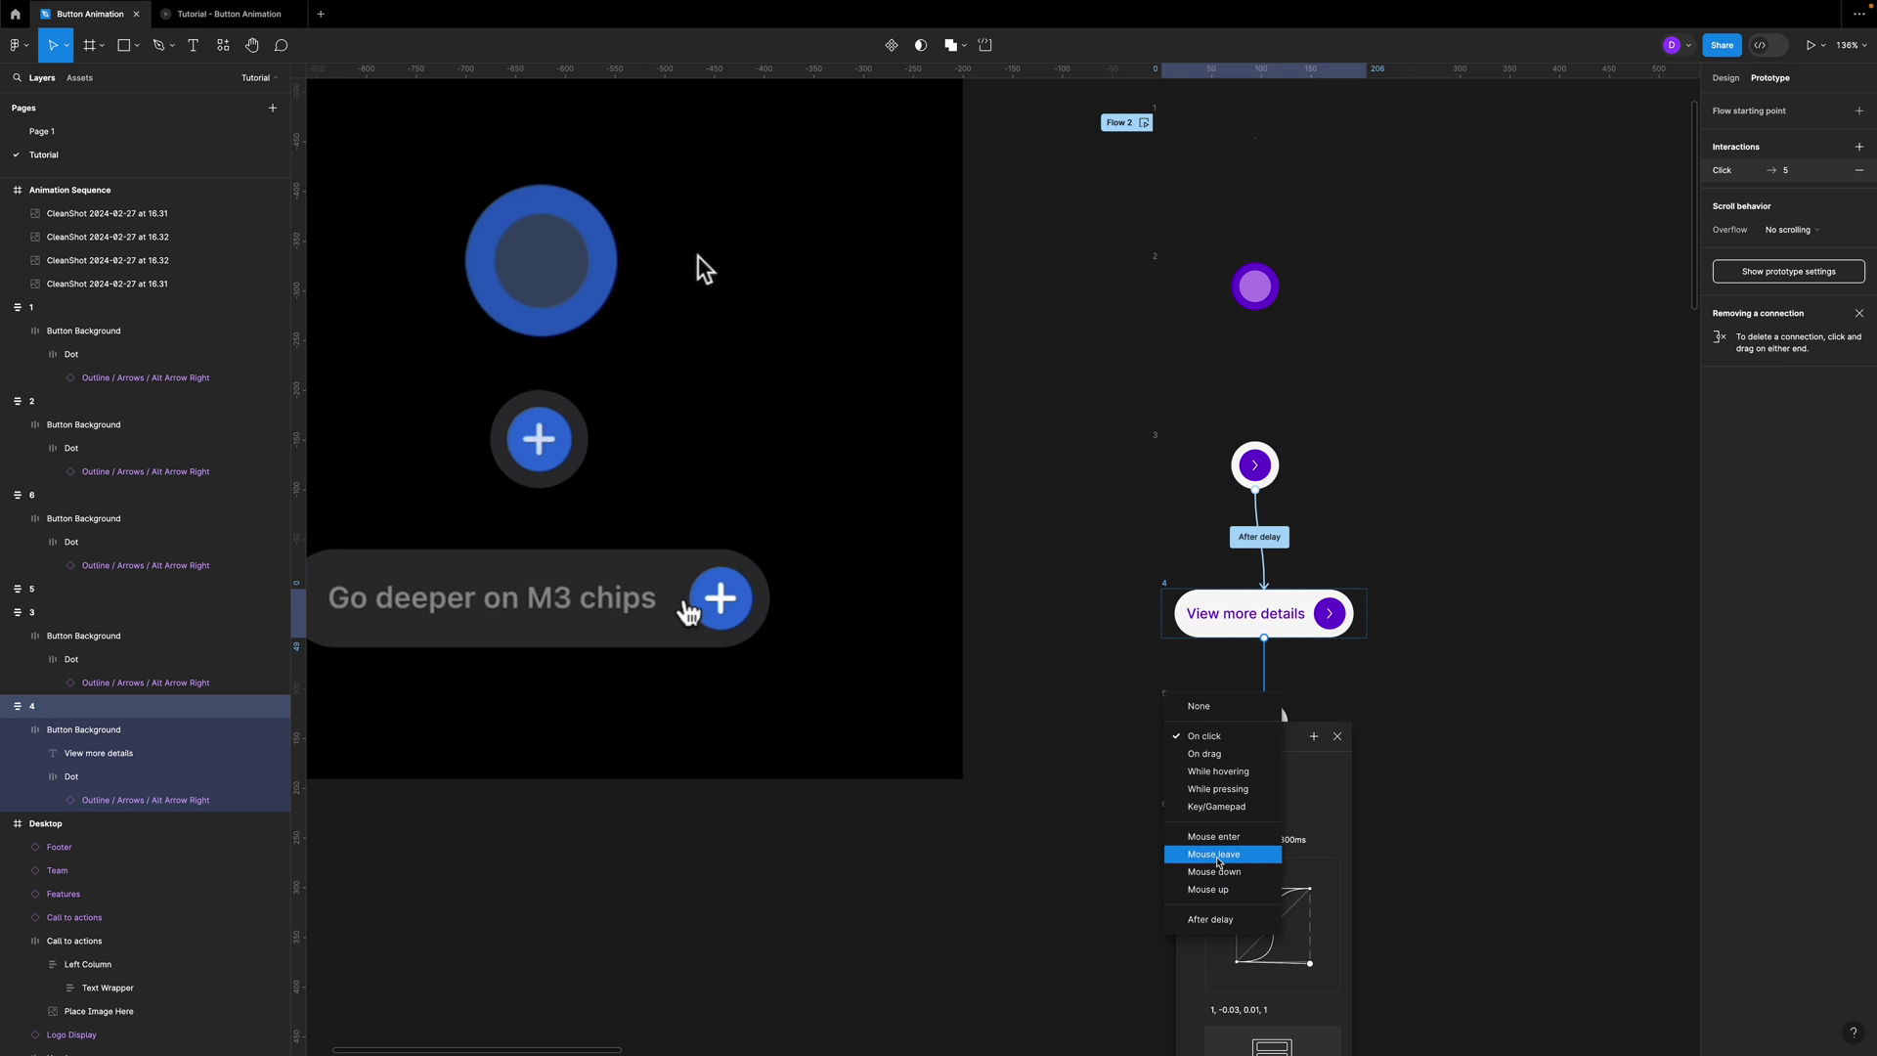
pyautogui.click(1219, 861)
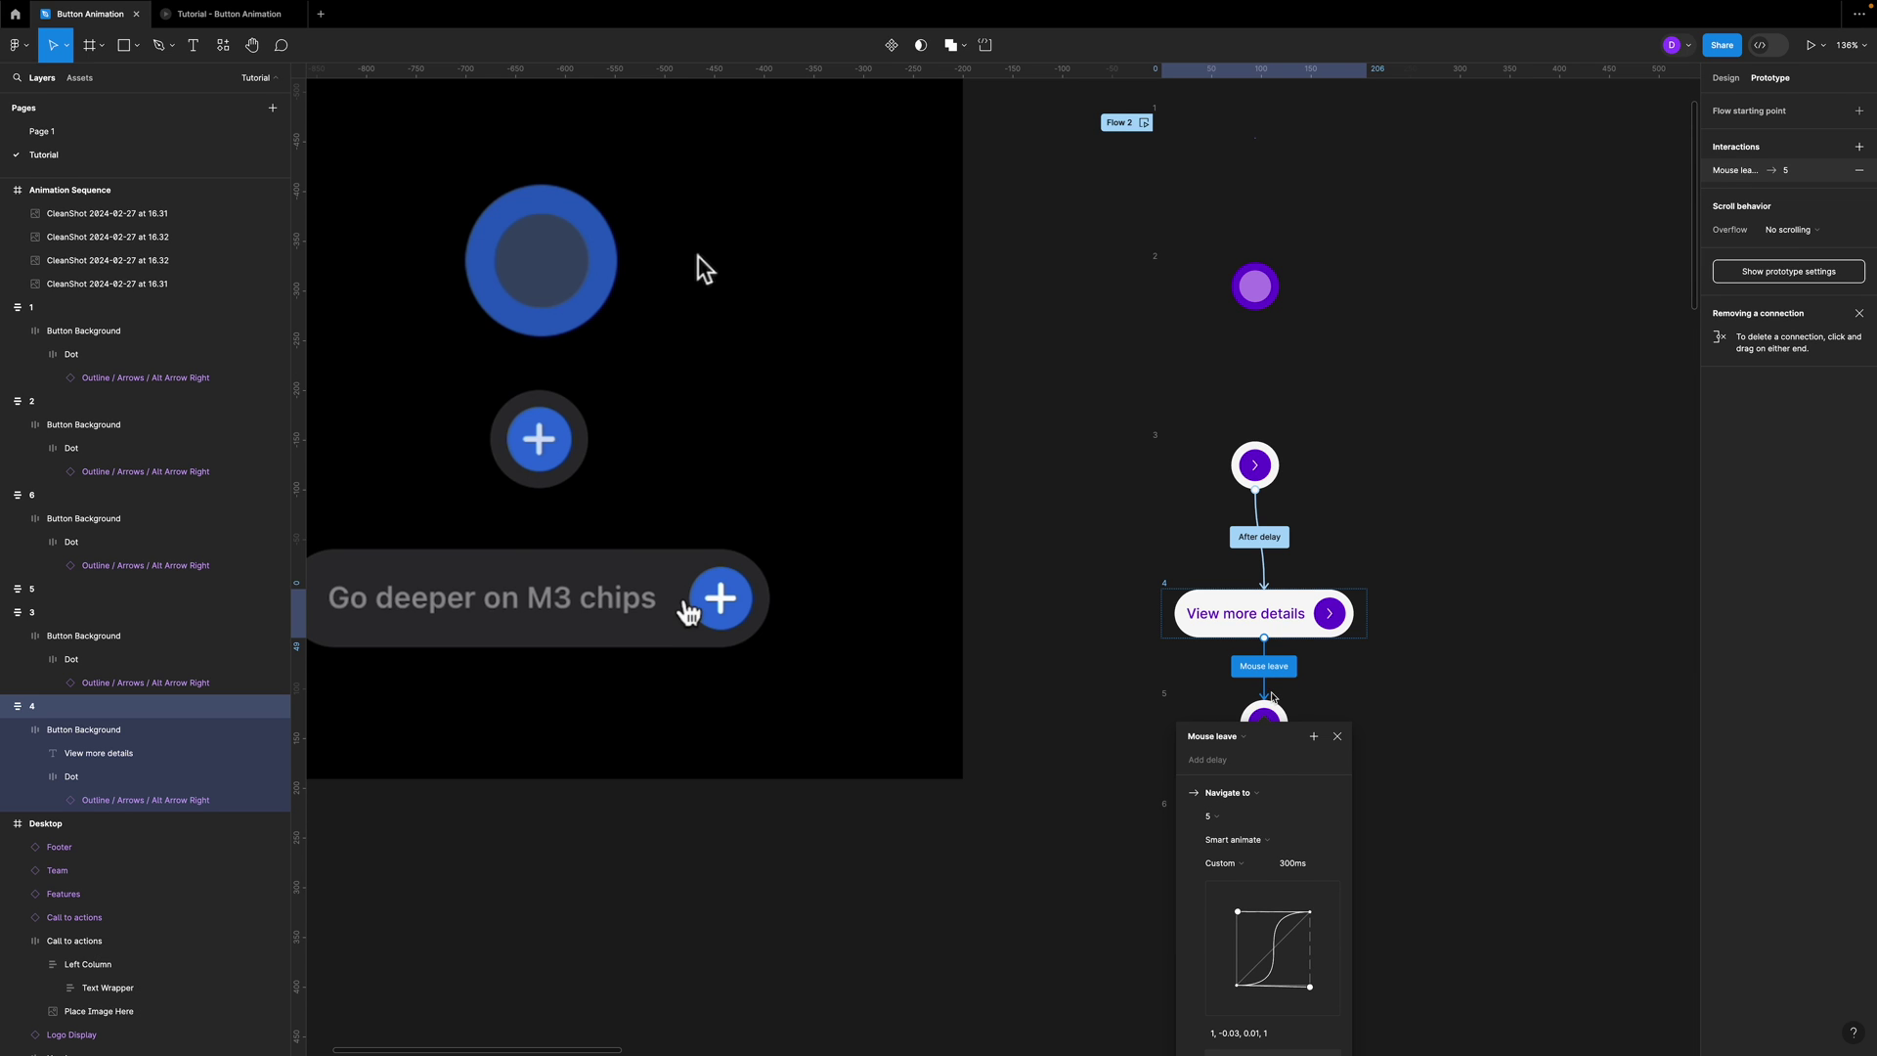
pyautogui.scroll(-1, 1297, 839)
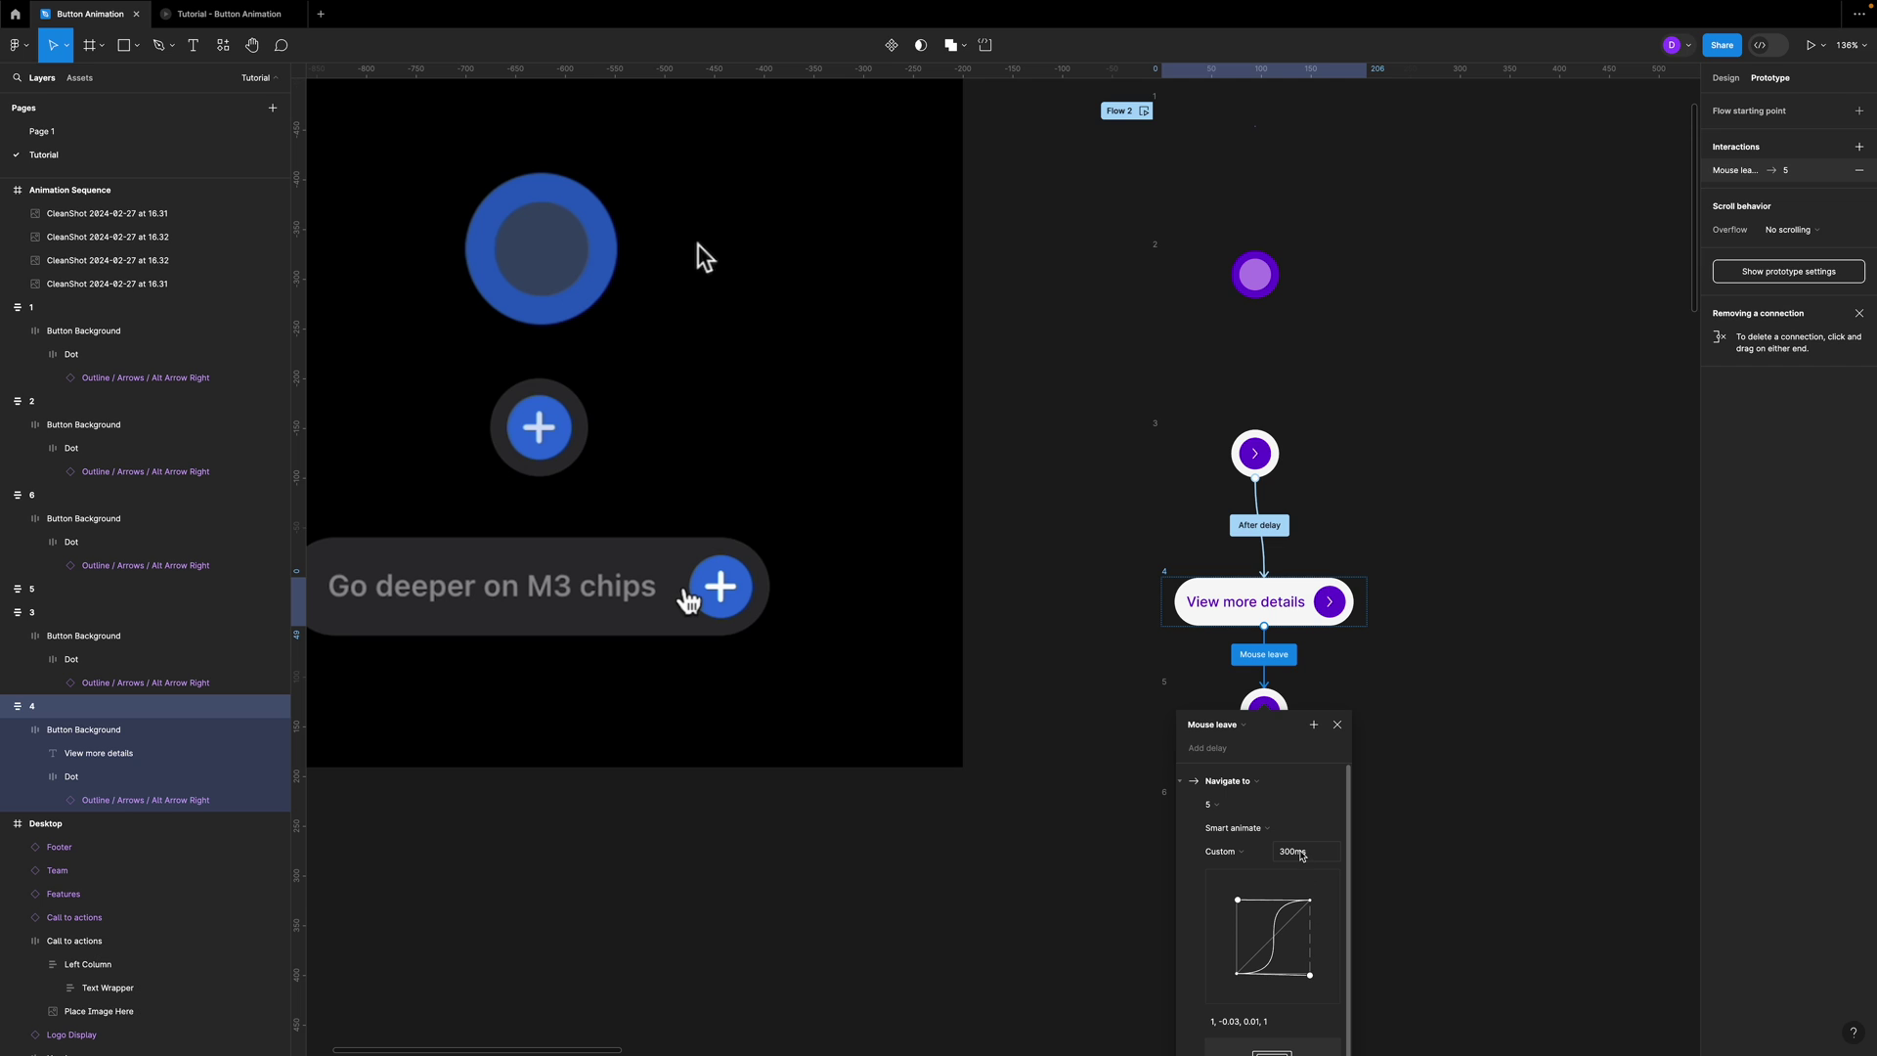
# - Connect frame 5 to frame 6 as an After delay interaction with a 200 ms transition duration
pyautogui.click(1262, 702)
pyautogui.scroll(-2, 1259, 713)
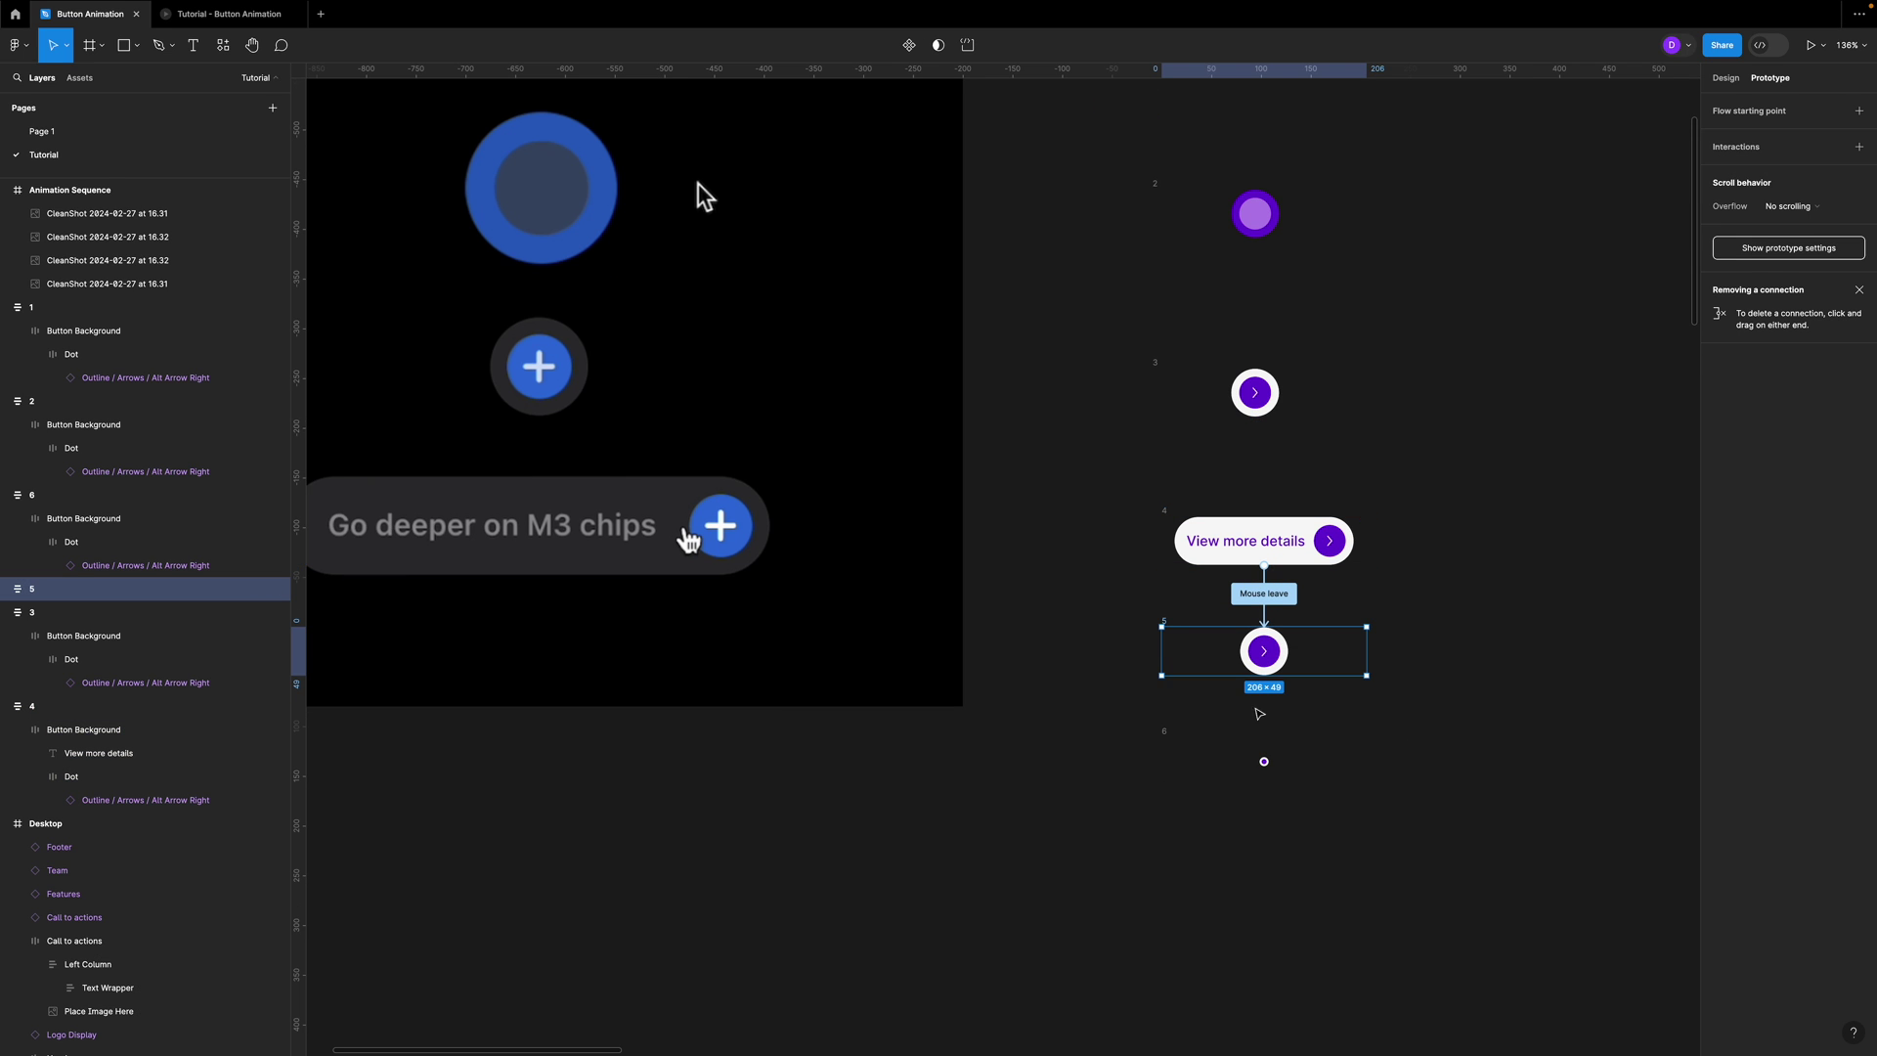
pyautogui.moveTo(1264, 675); pyautogui.dragTo(1266, 761)
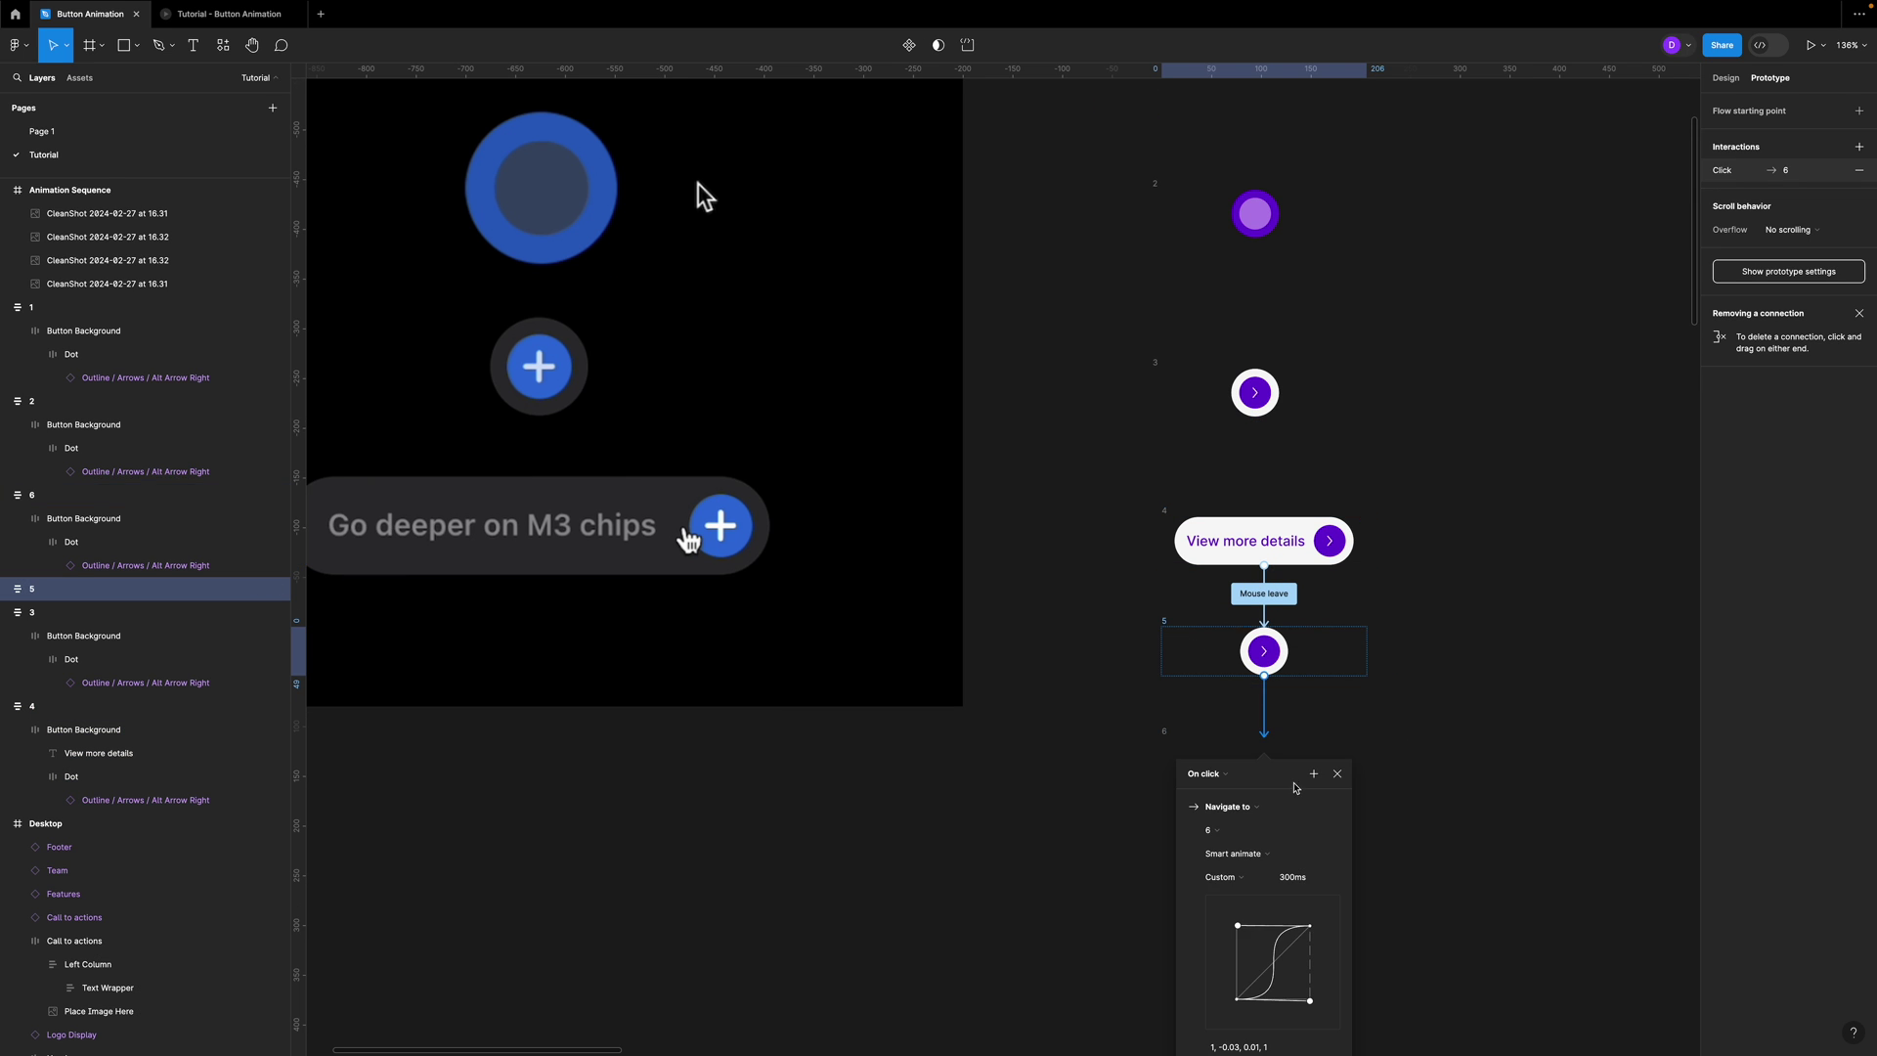
pyautogui.click(1222, 775)
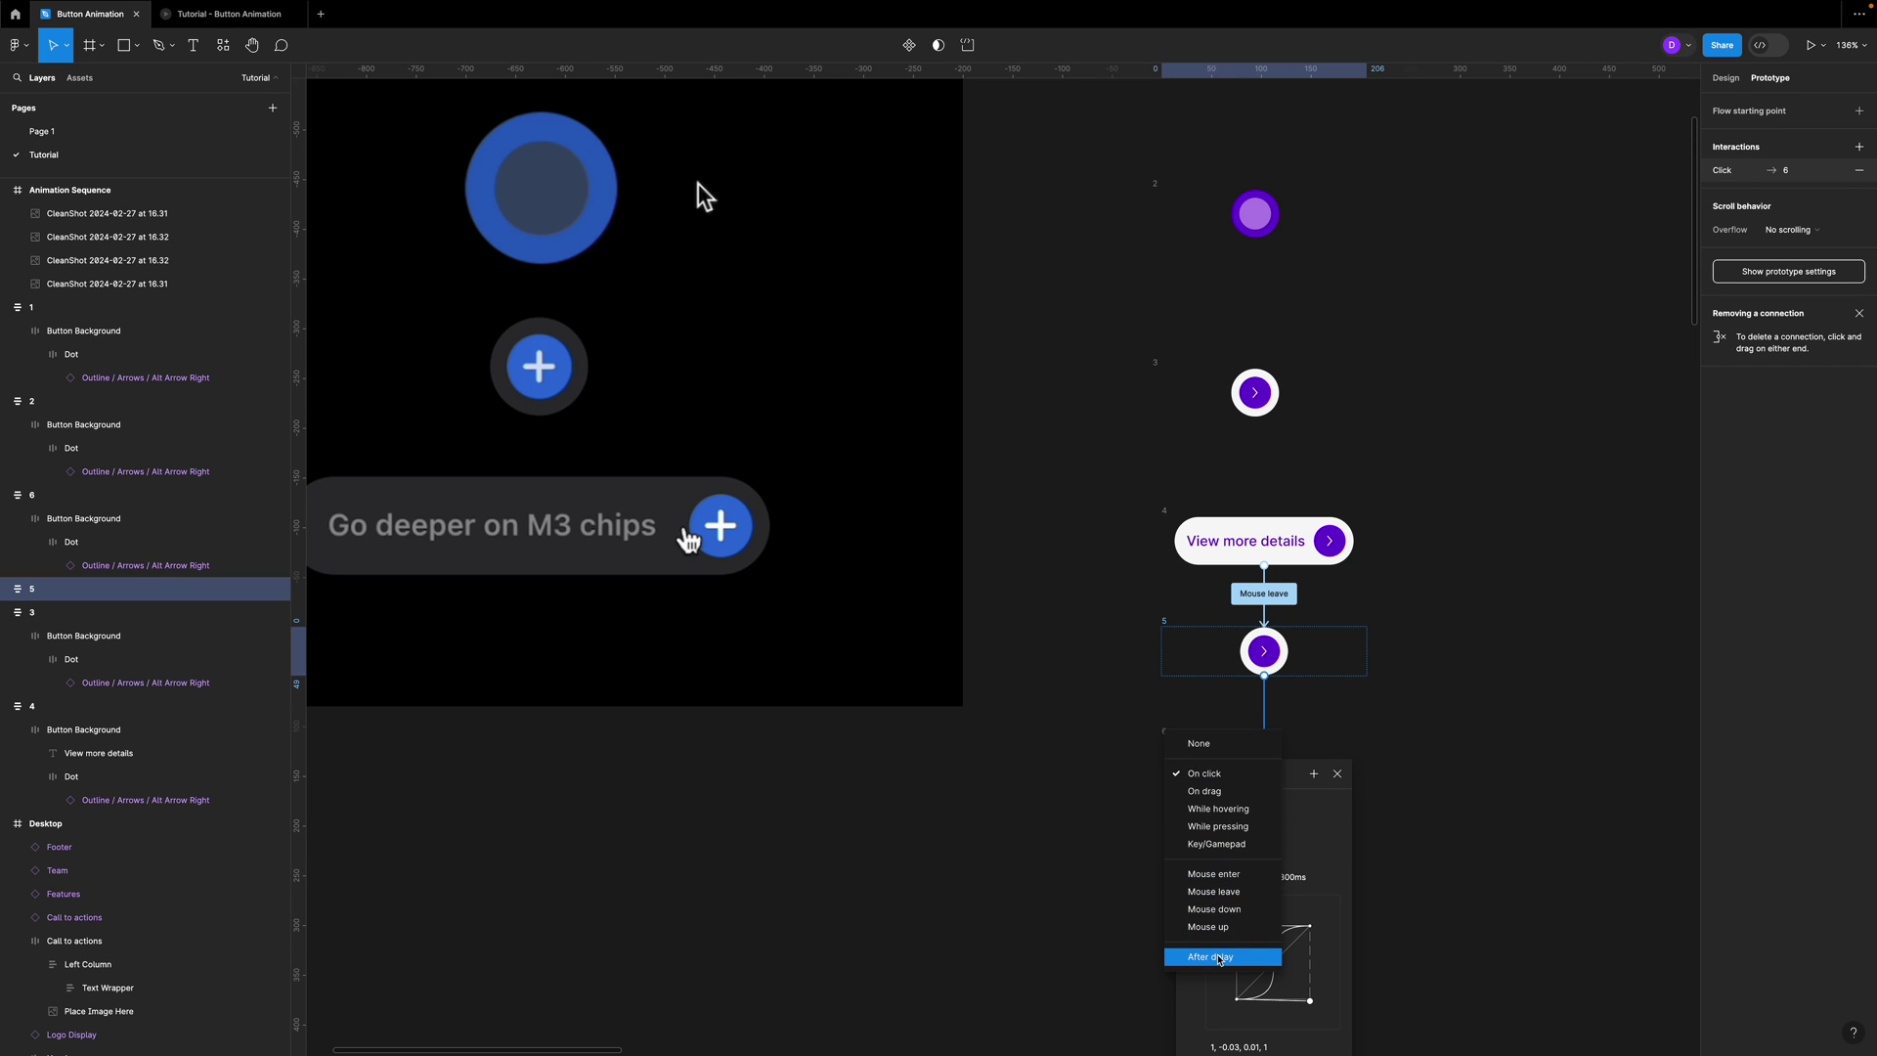
pyautogui.click(1219, 958)
pyautogui.click(1313, 877)
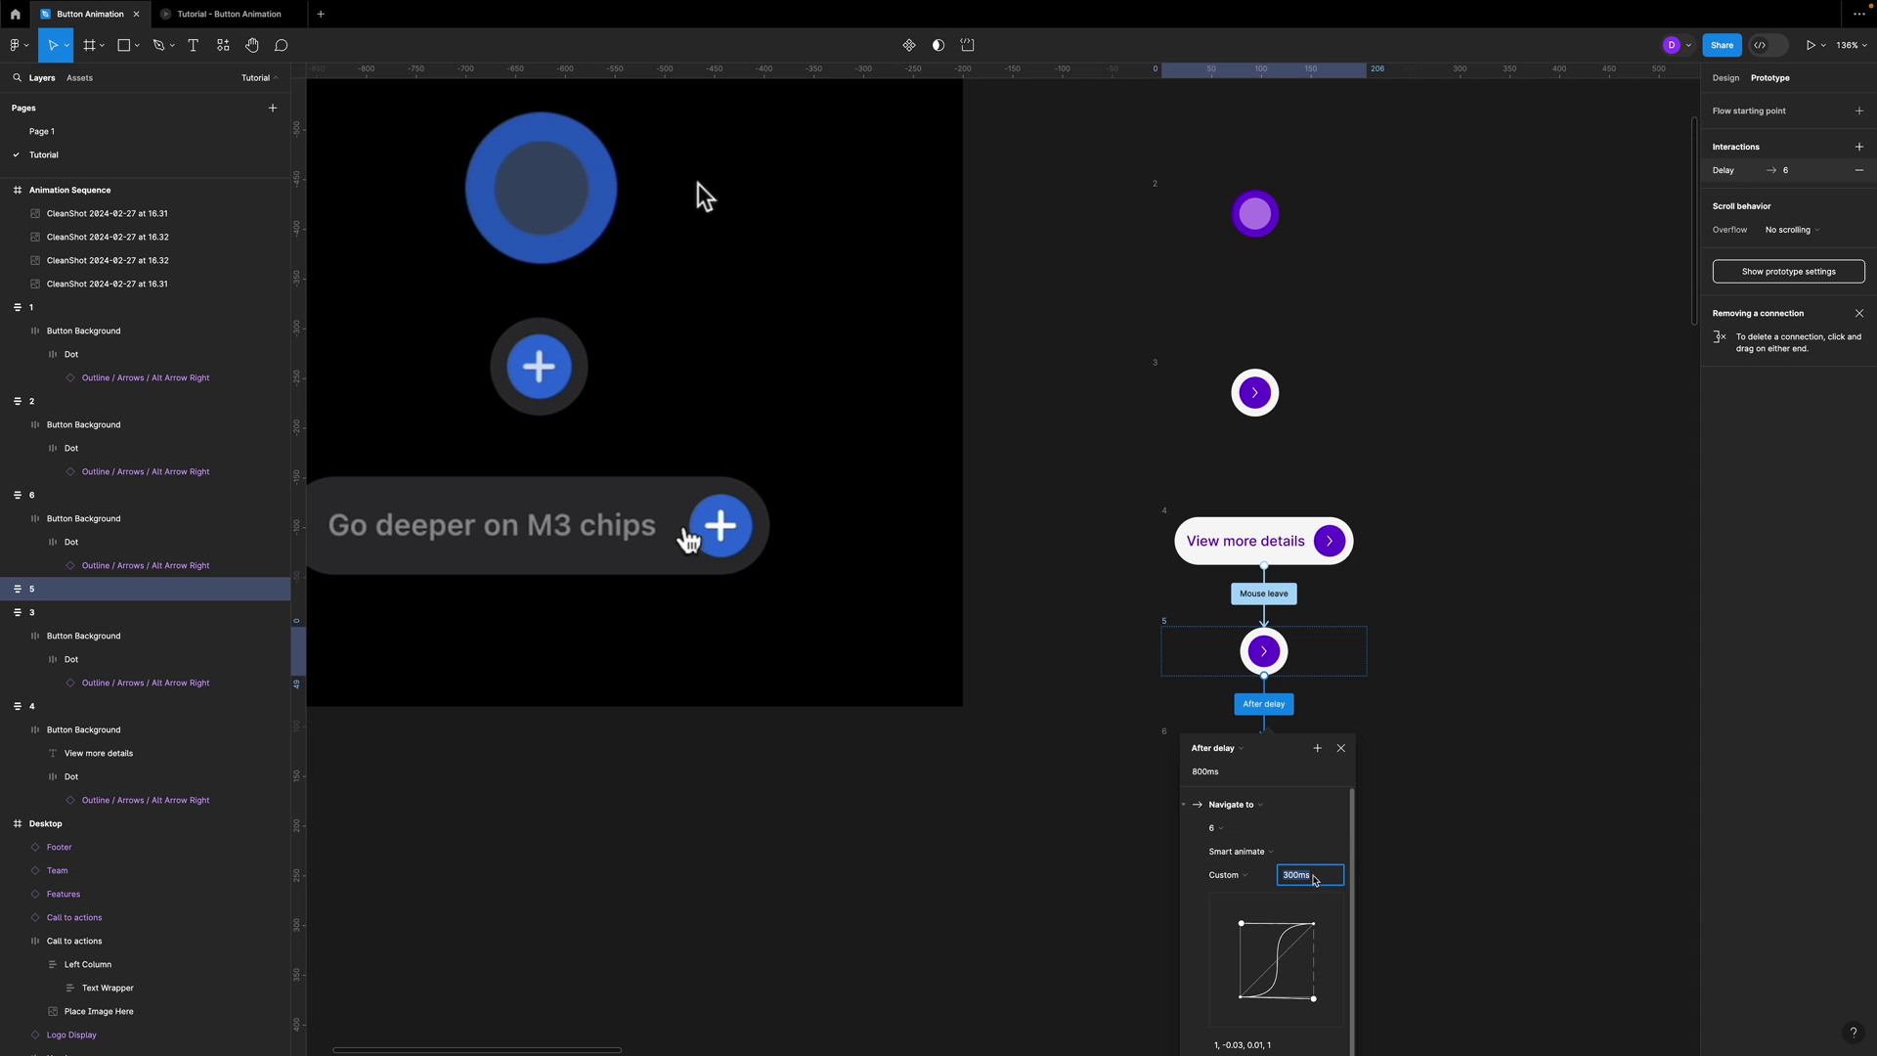
pyautogui.write('200')
pyautogui.press('Return')
pyautogui.press('Escape')
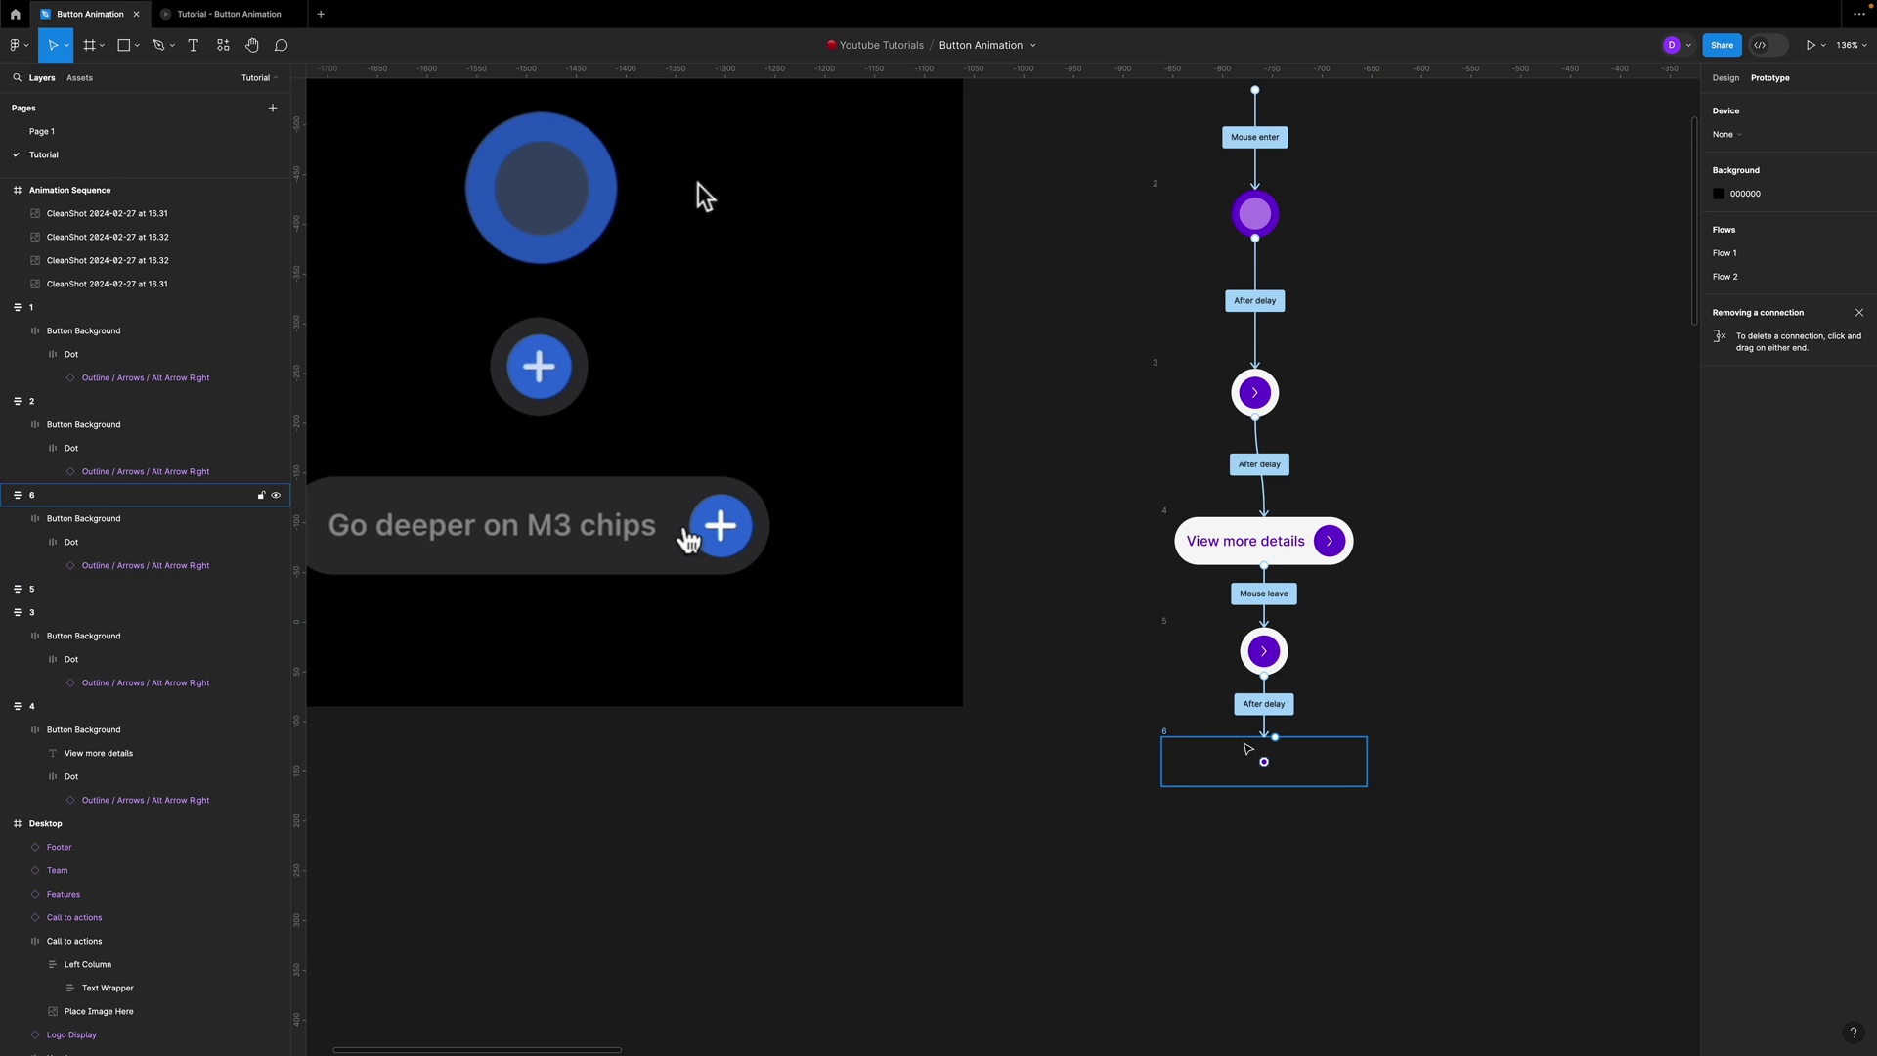
# - Connect frame 6 back to frame 1 as an After delay interaction with a 1 ms delay
pyautogui.click(1264, 763)
pyautogui.scroll(-4, 1261, 773)
pyautogui.moveTo(1258, 776); pyautogui.dragTo(1240, 323)
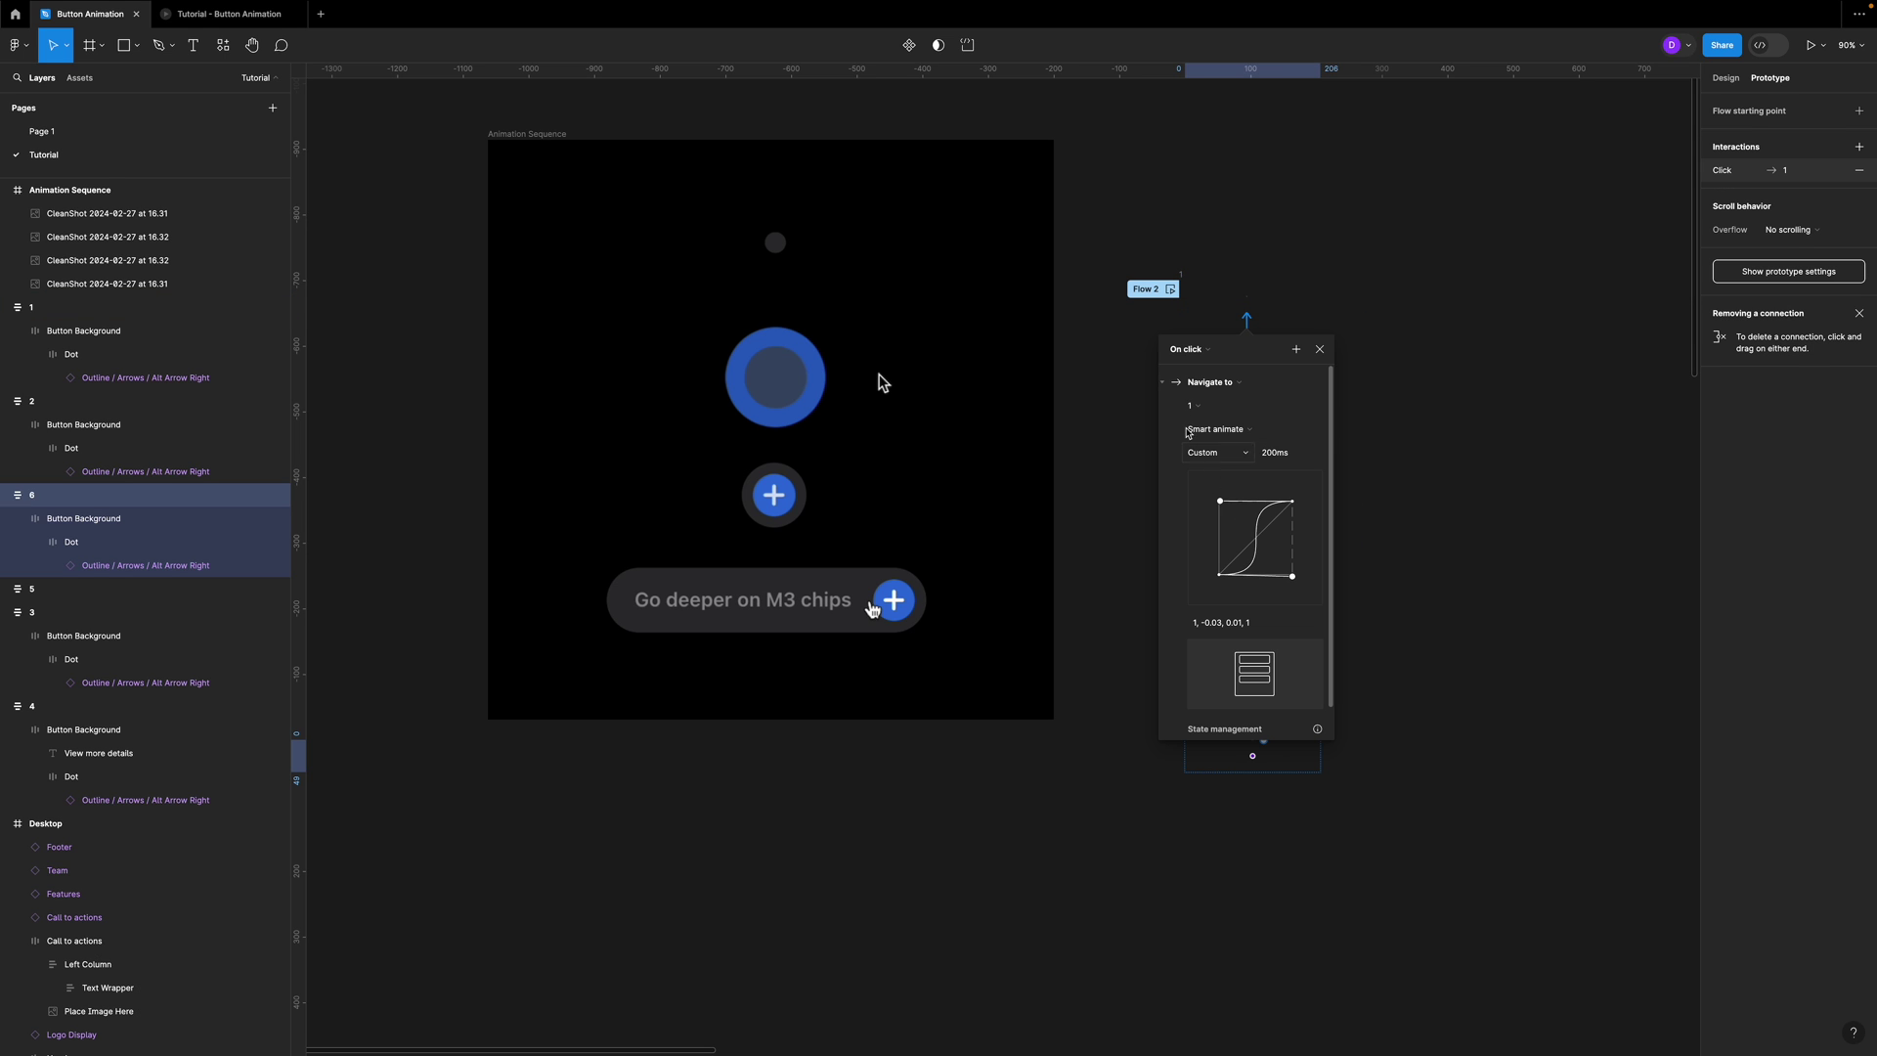
pyautogui.click(1208, 349)
pyautogui.click(1190, 531)
pyautogui.click(1192, 372)
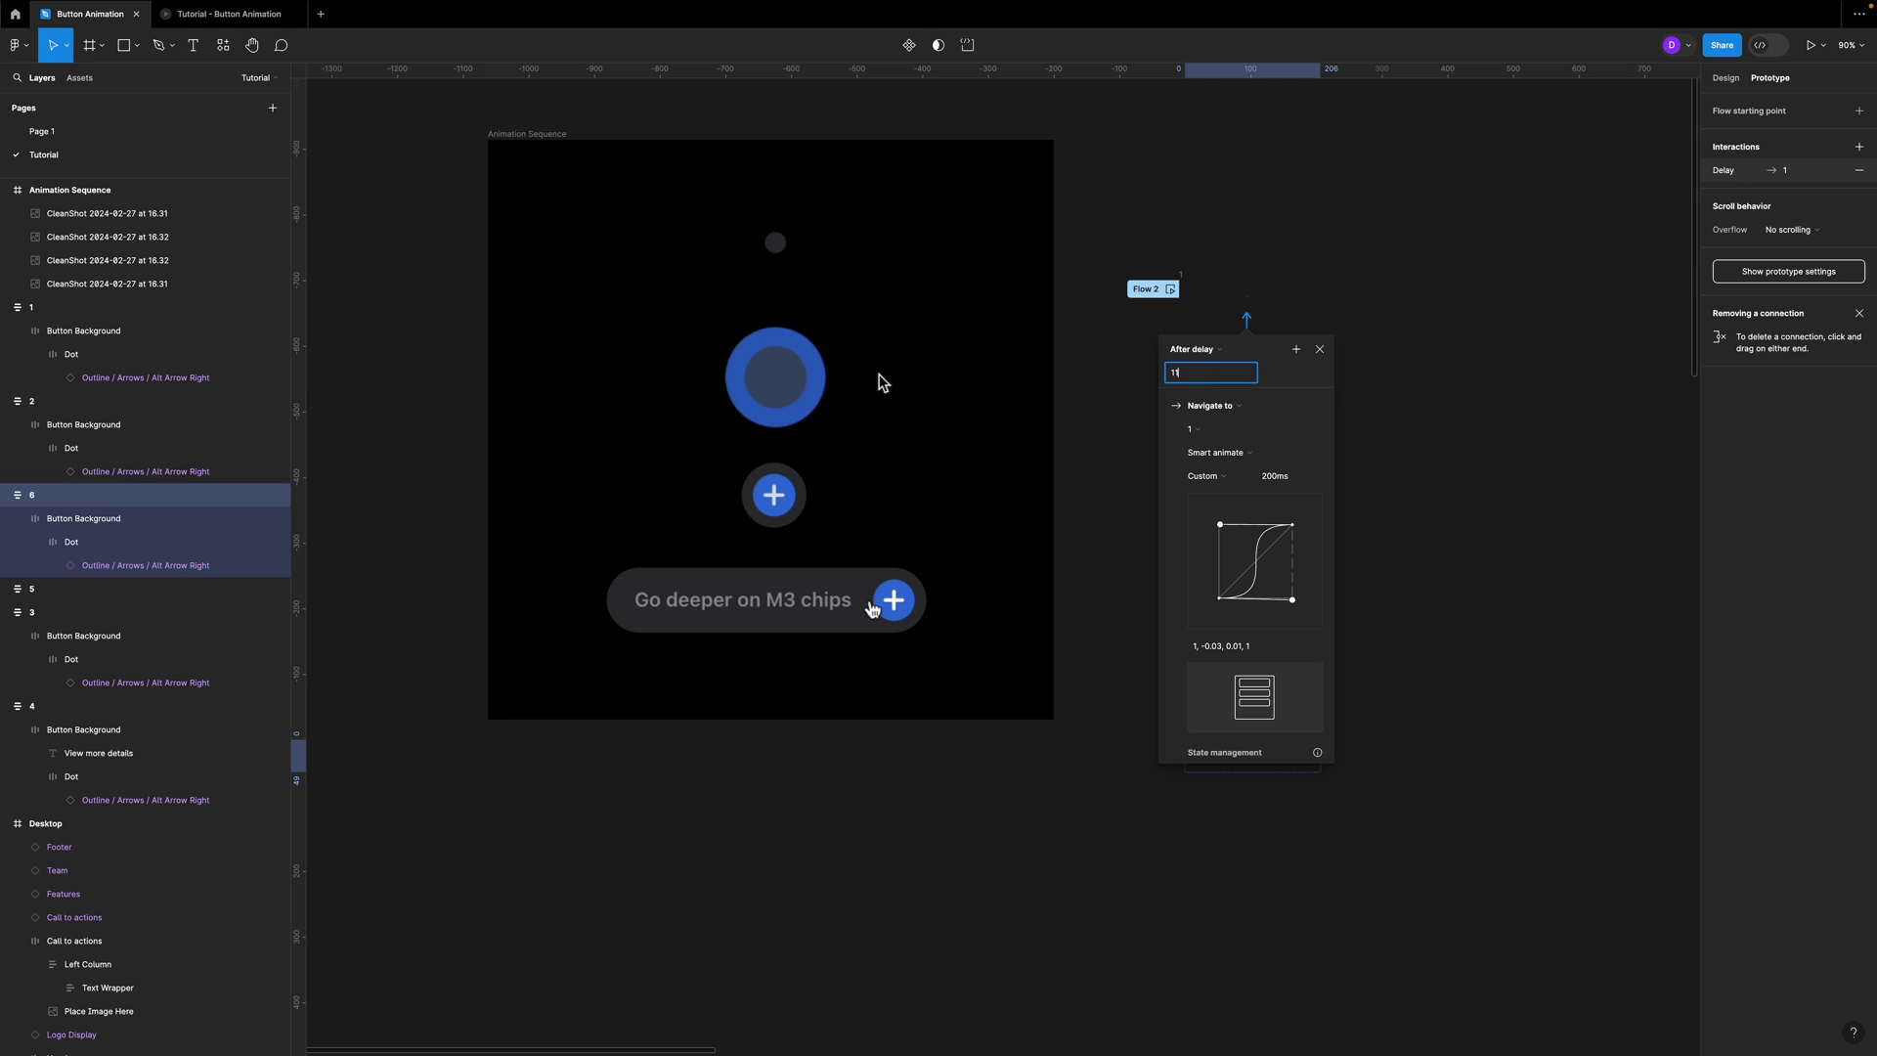
pyautogui.write('1')
pyautogui.click(1276, 479)
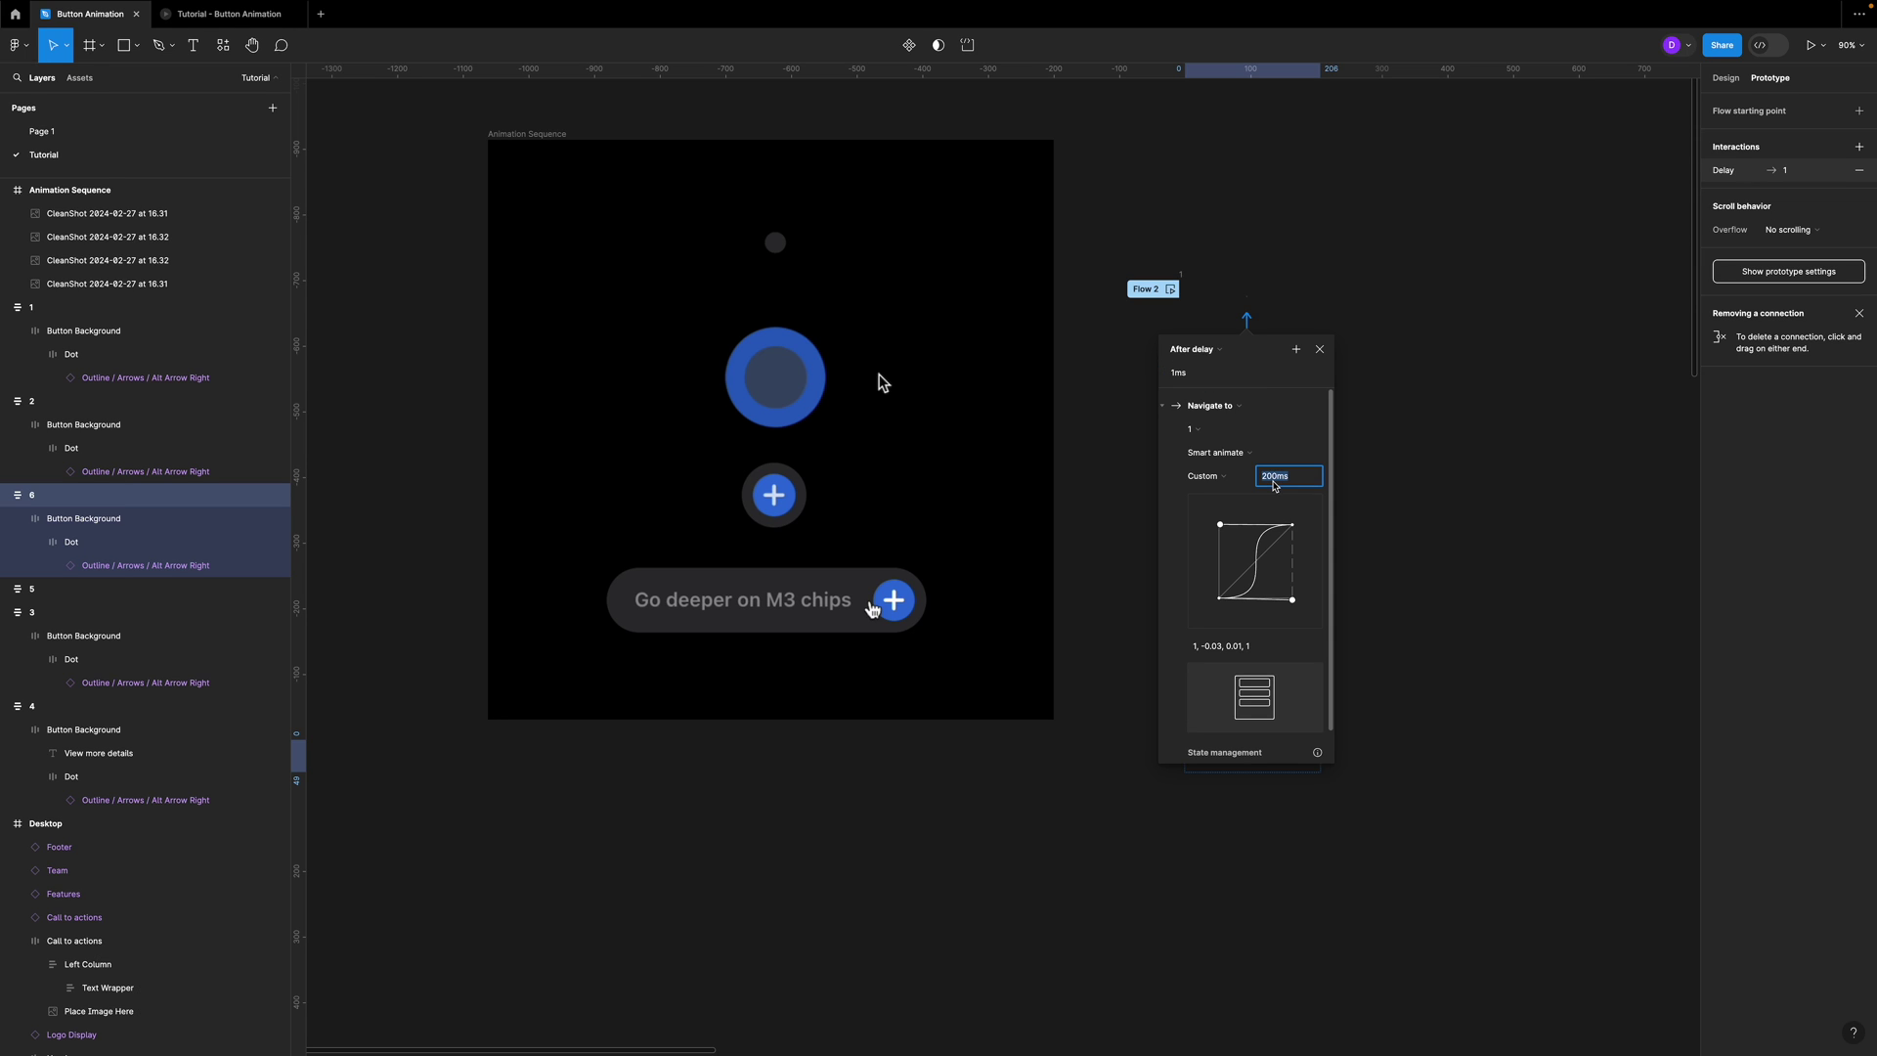
pyautogui.press('Return')
pyautogui.click(1321, 350)
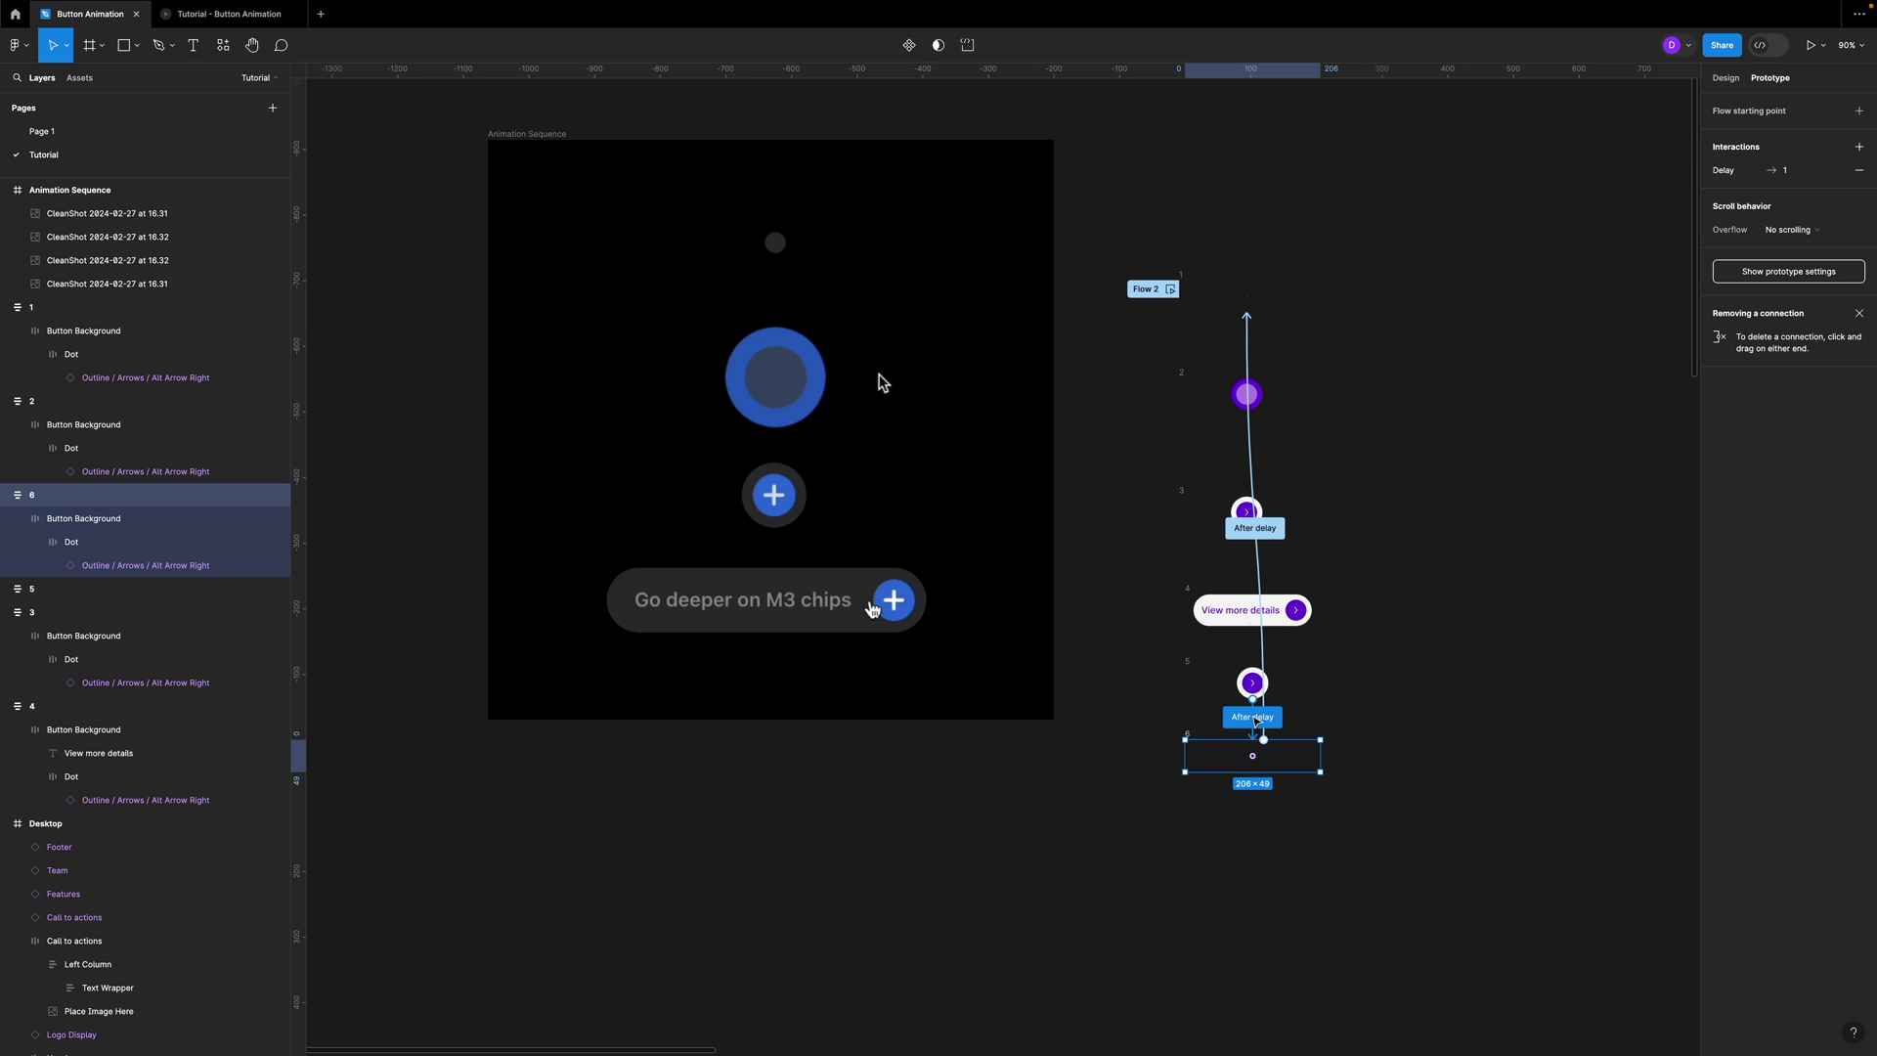
# - Set the delay of the frame 5 to frame 6 interaction to 1 ms
pyautogui.click(1257, 722)
pyautogui.click(1205, 777)
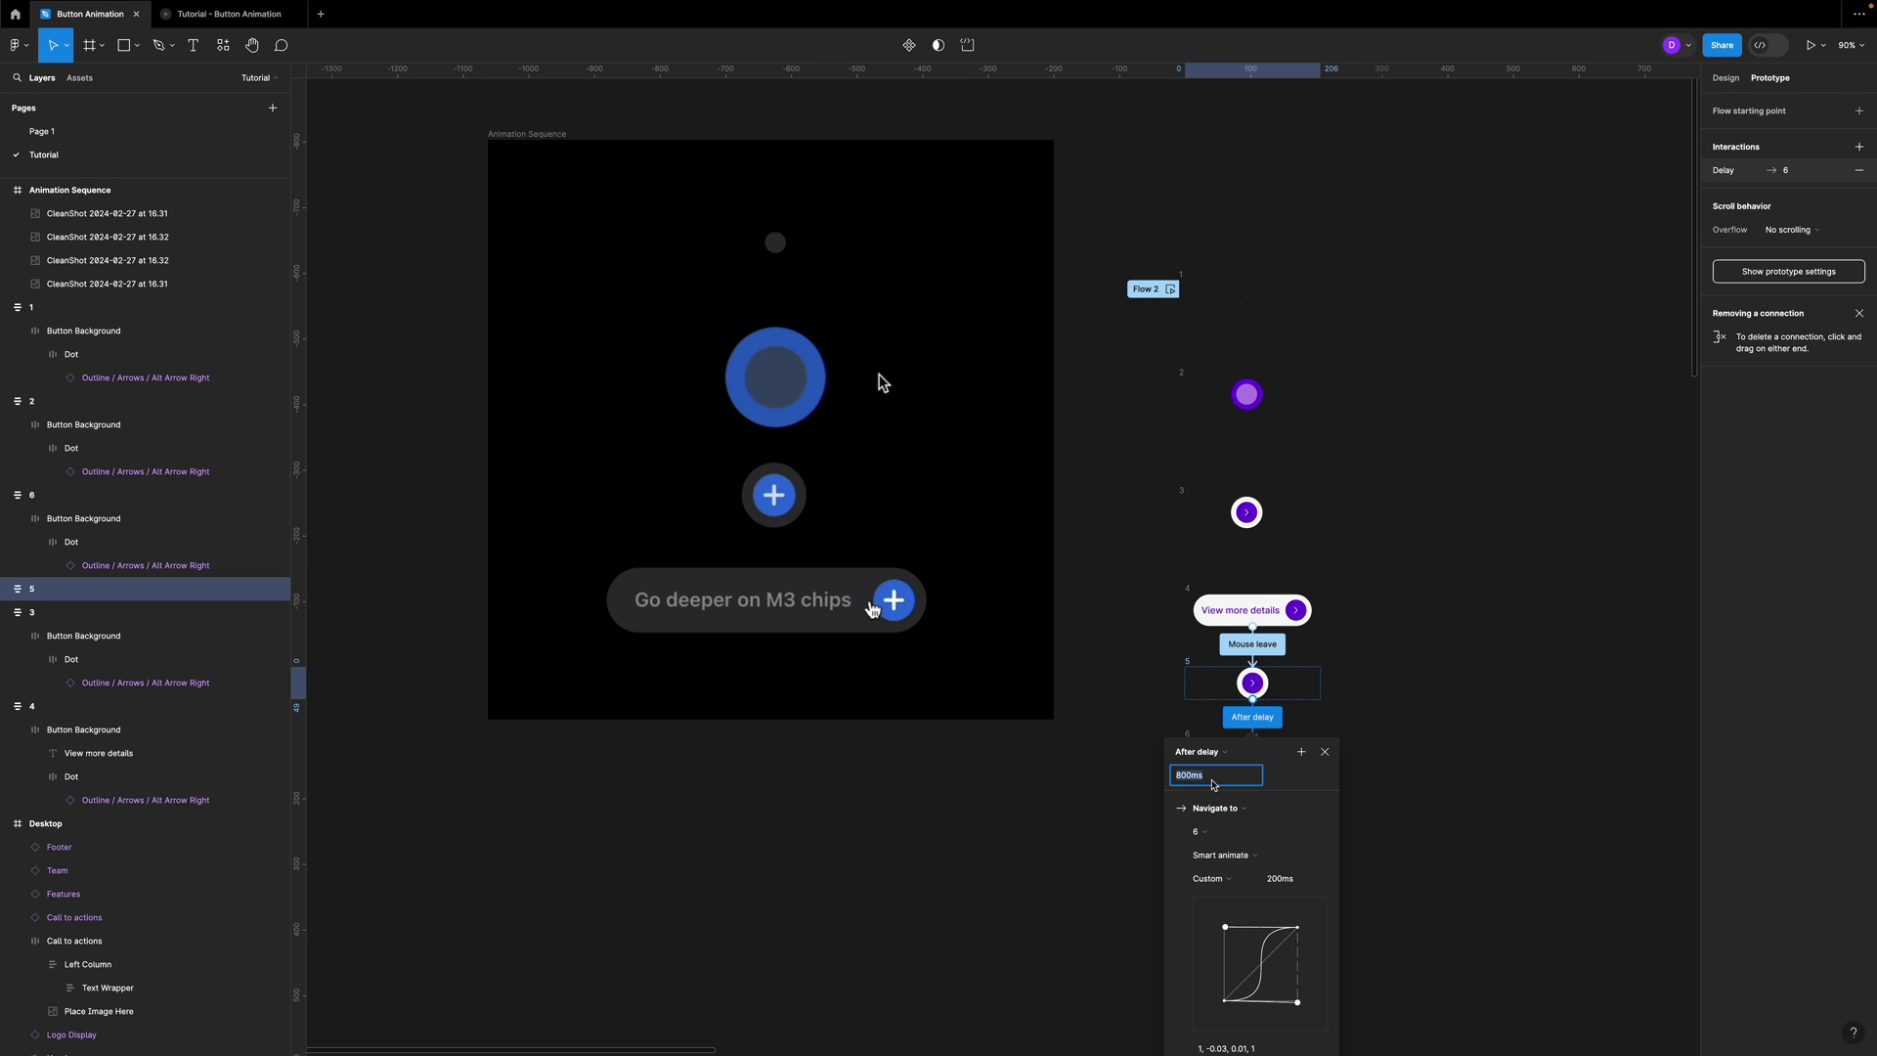
pyautogui.write('1')
pyautogui.press('Return')
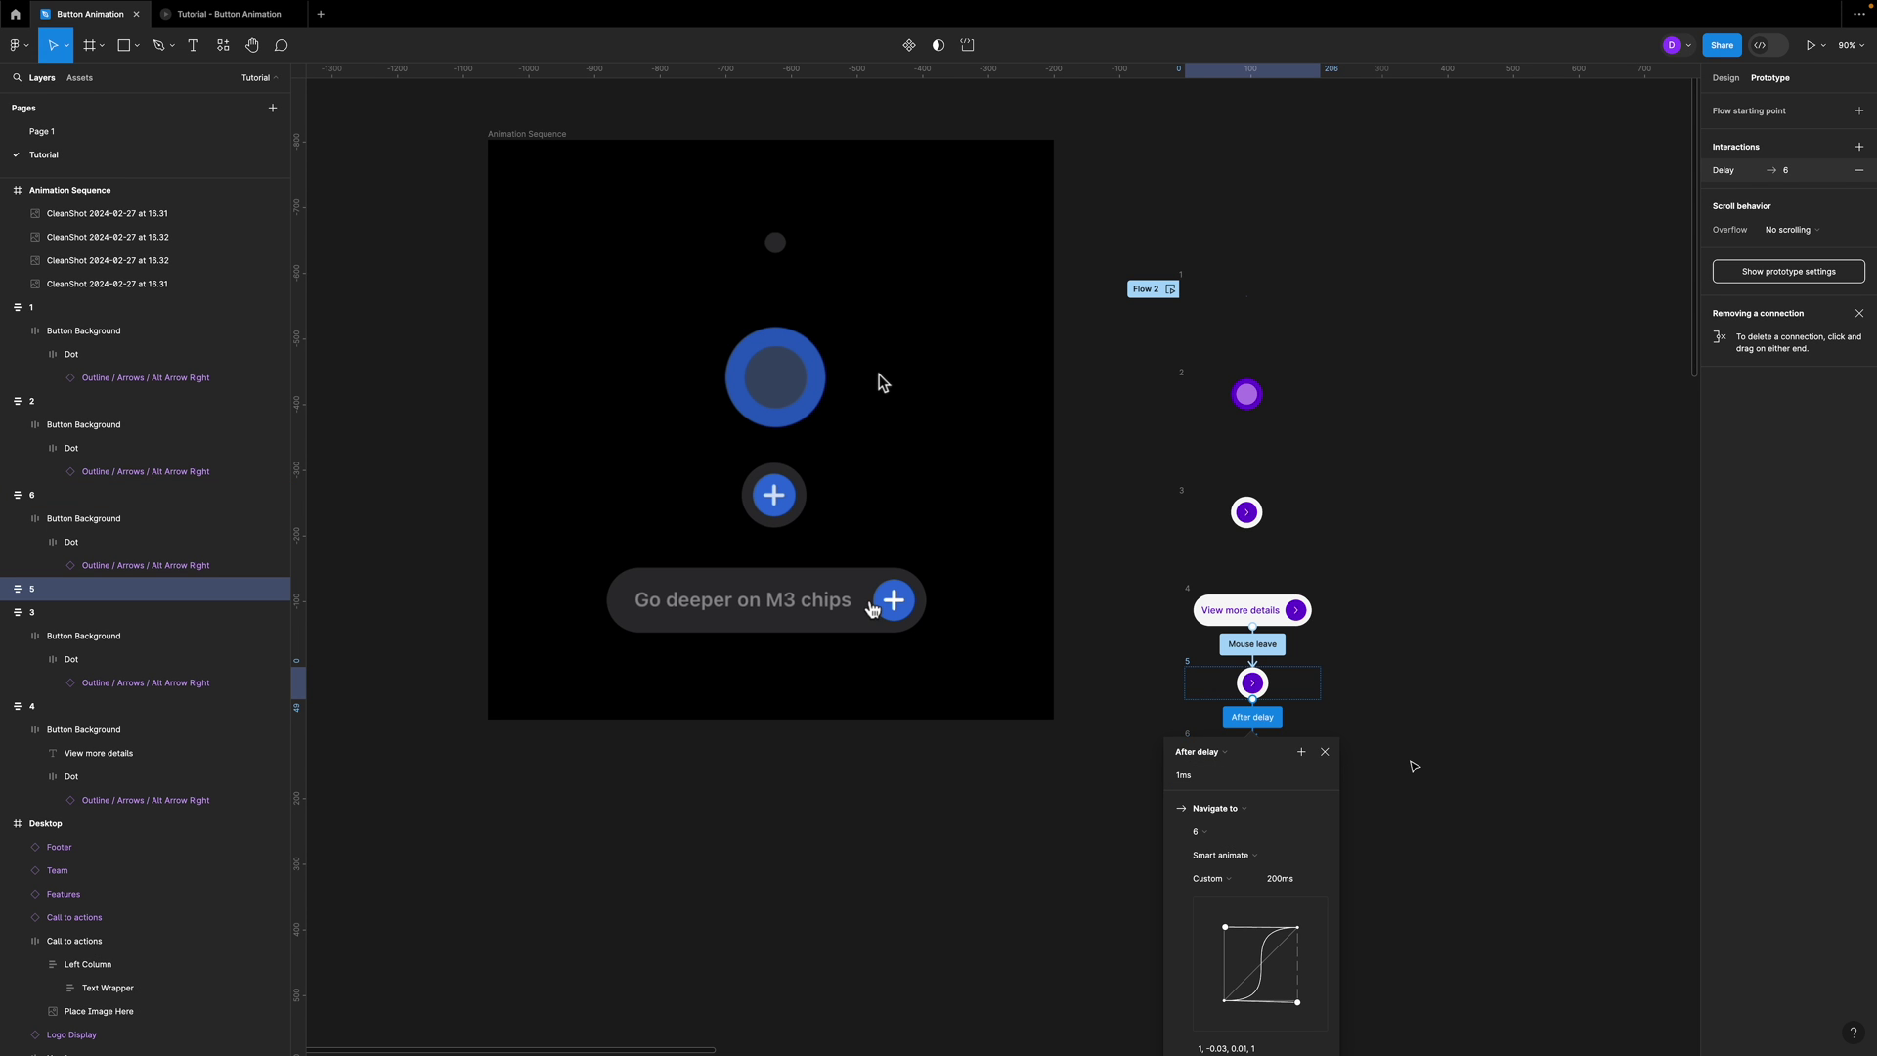
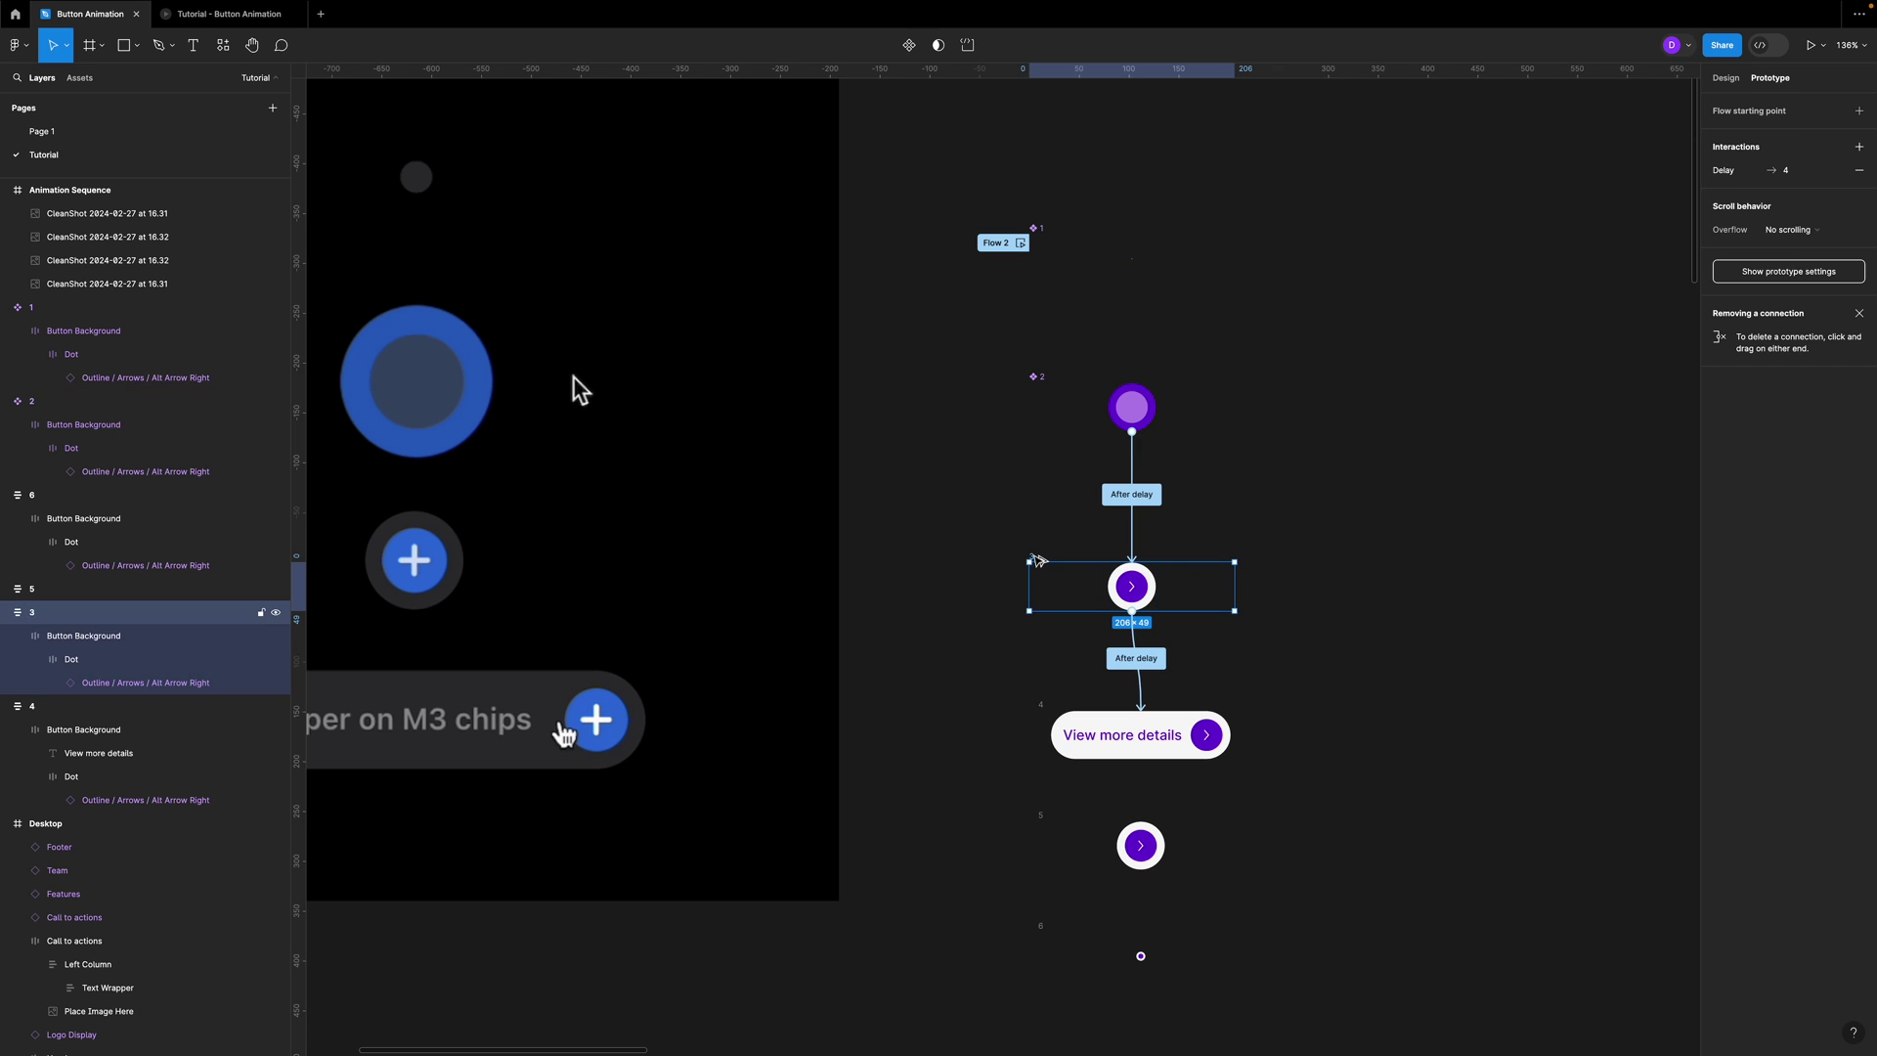
# - Finish turning the remaining numbered frames into components and combine all six as variants
pyautogui.click(1043, 706)
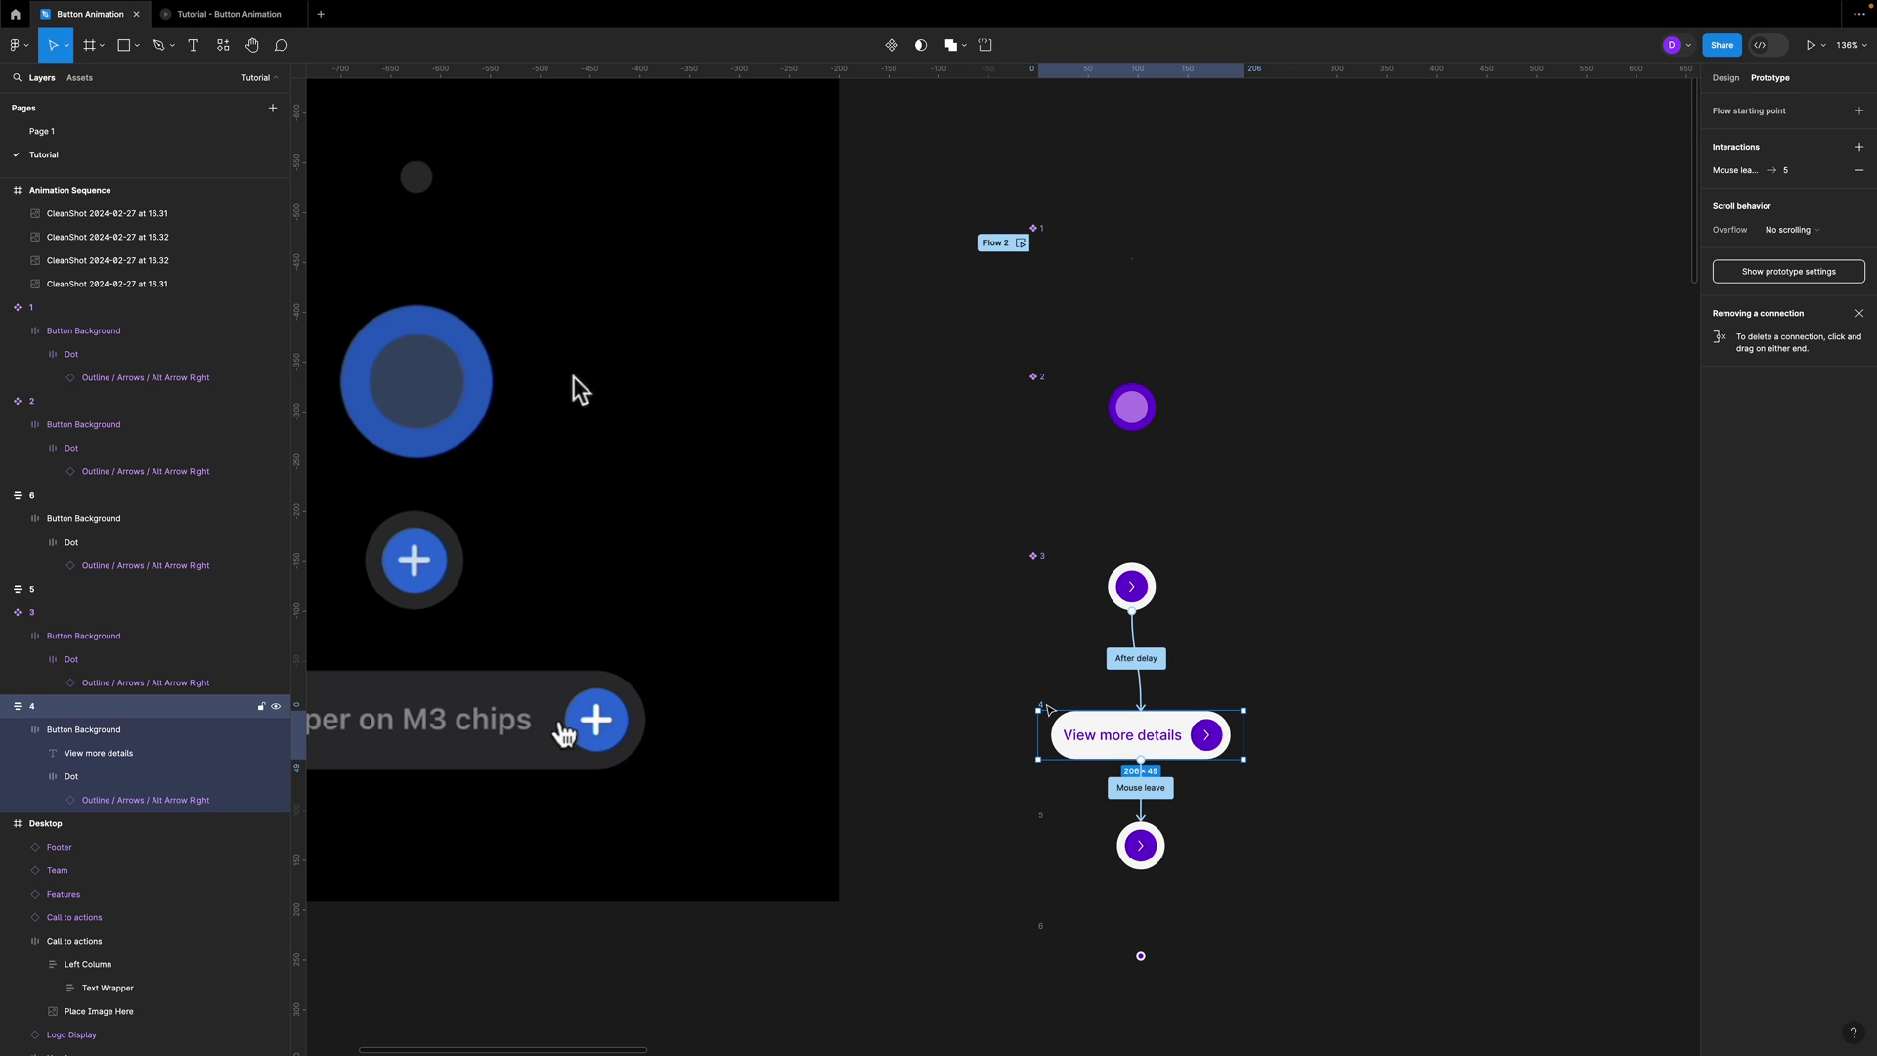
pyautogui.click(1045, 927)
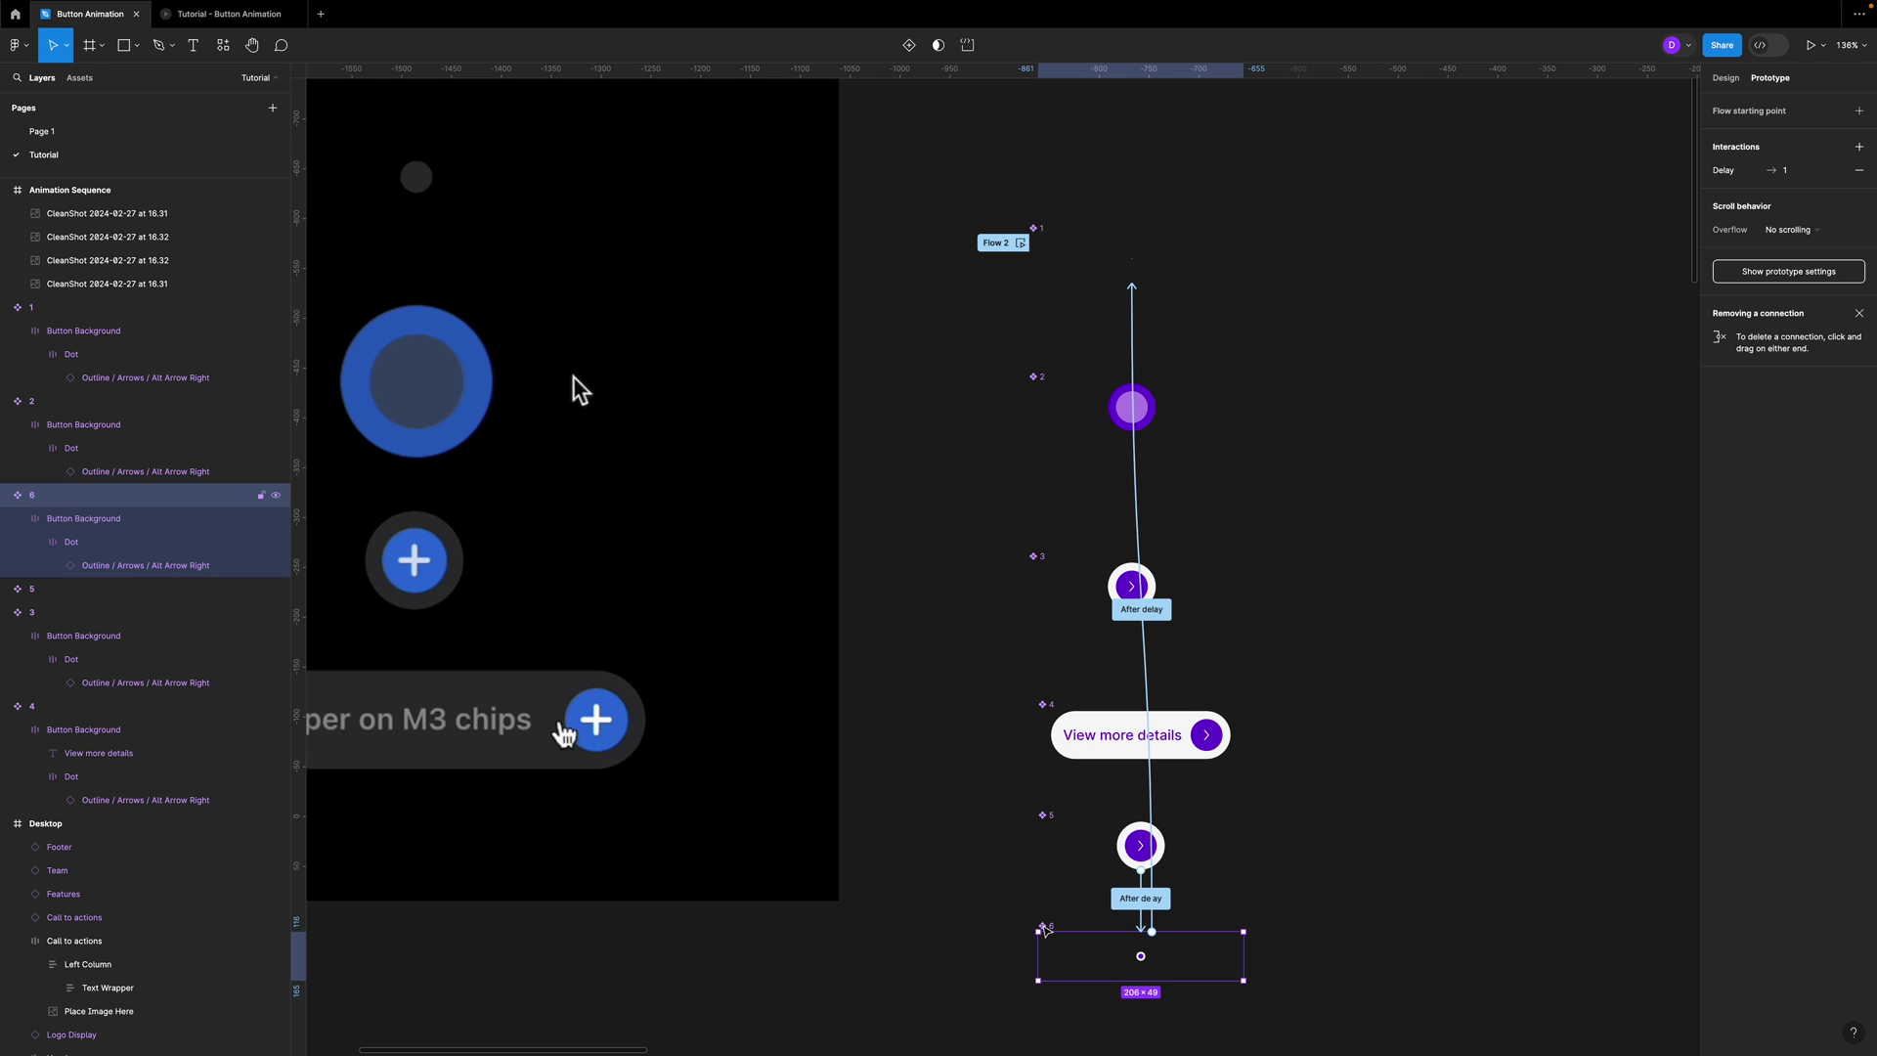
pyautogui.moveTo(963, 188); pyautogui.dragTo(1306, 1009)
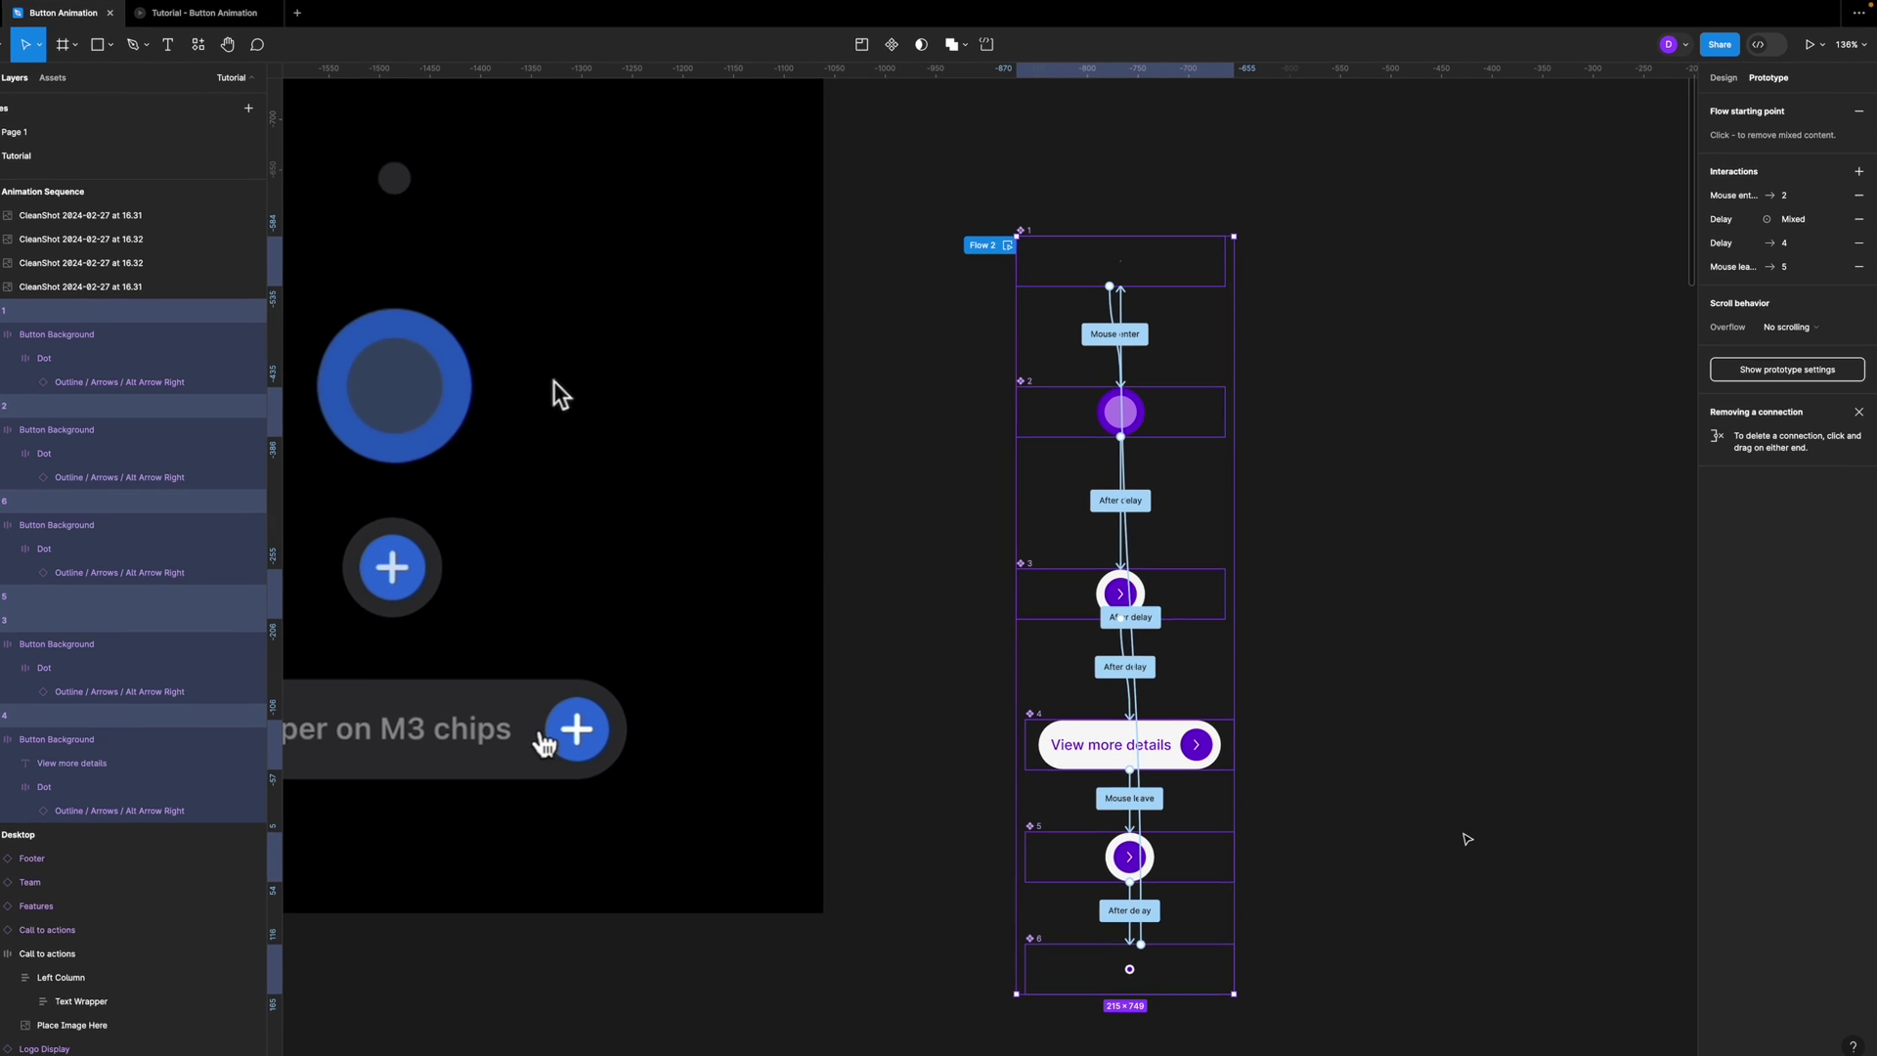
pyautogui.click(1723, 77)
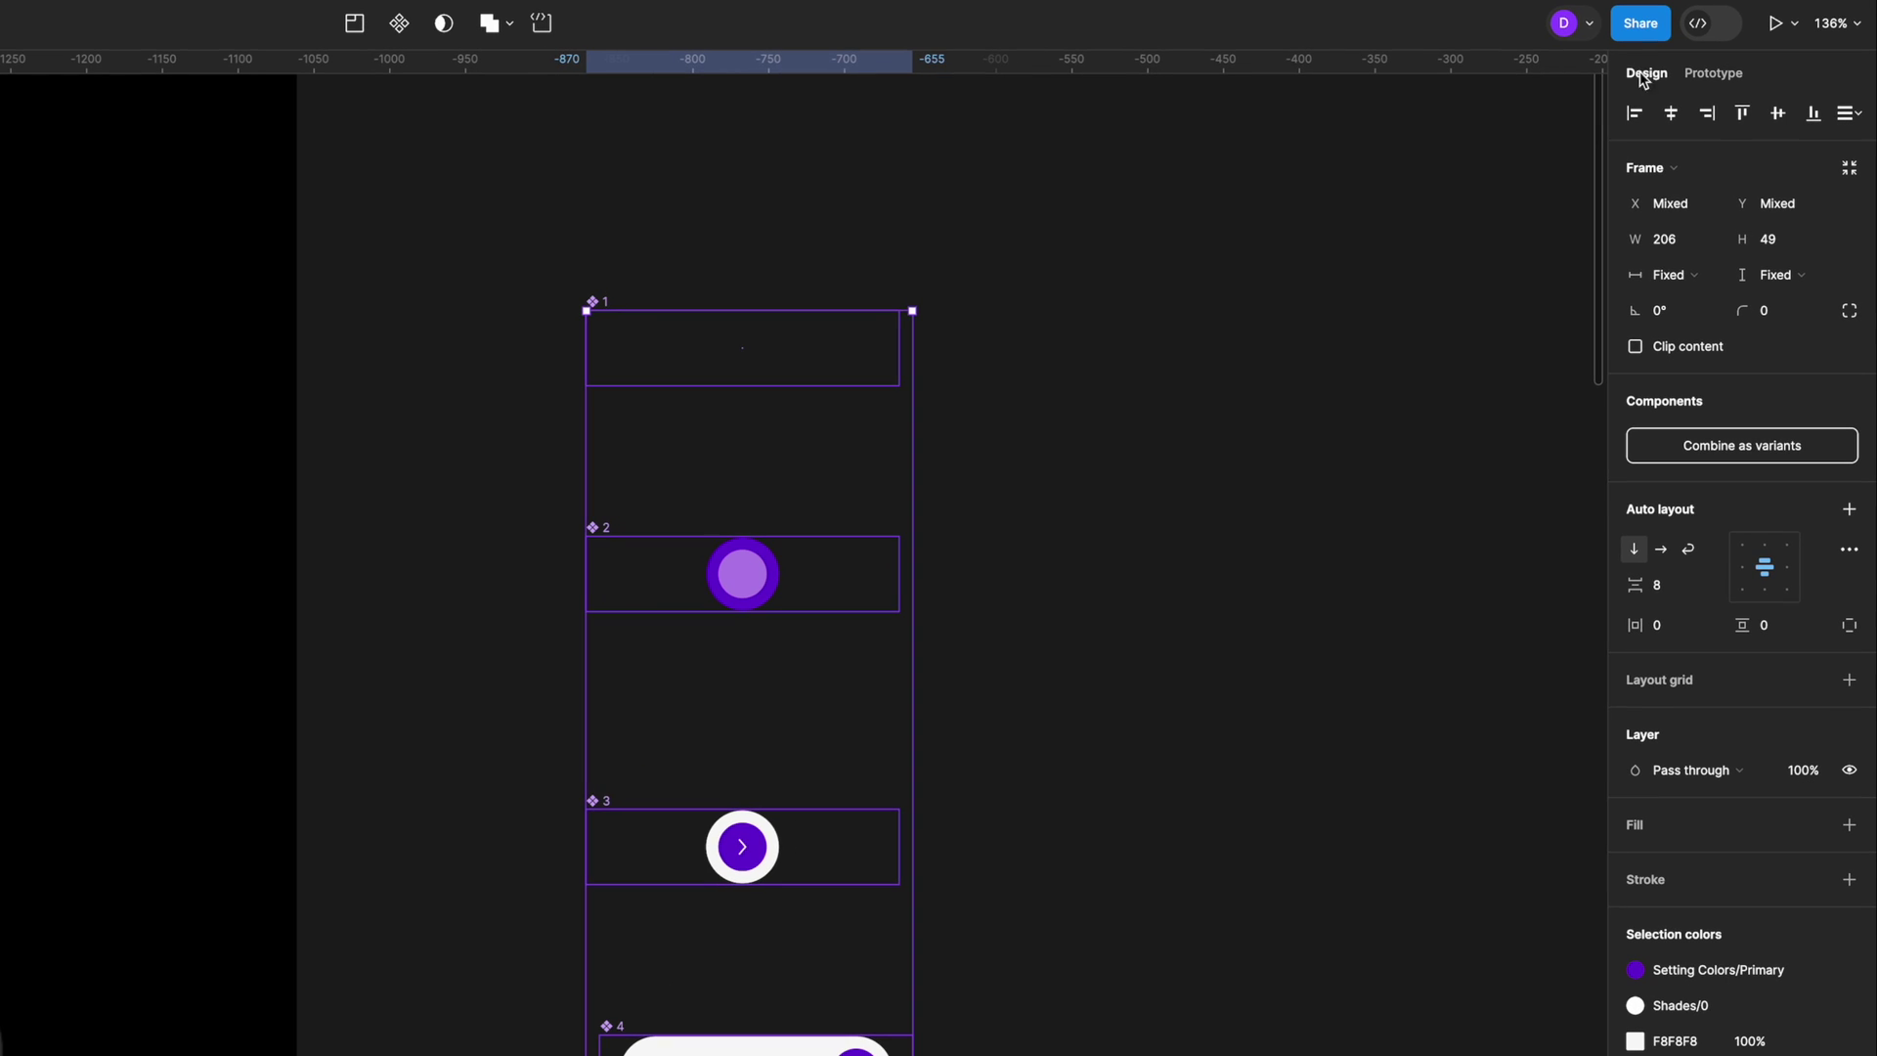
pyautogui.click(1741, 445)
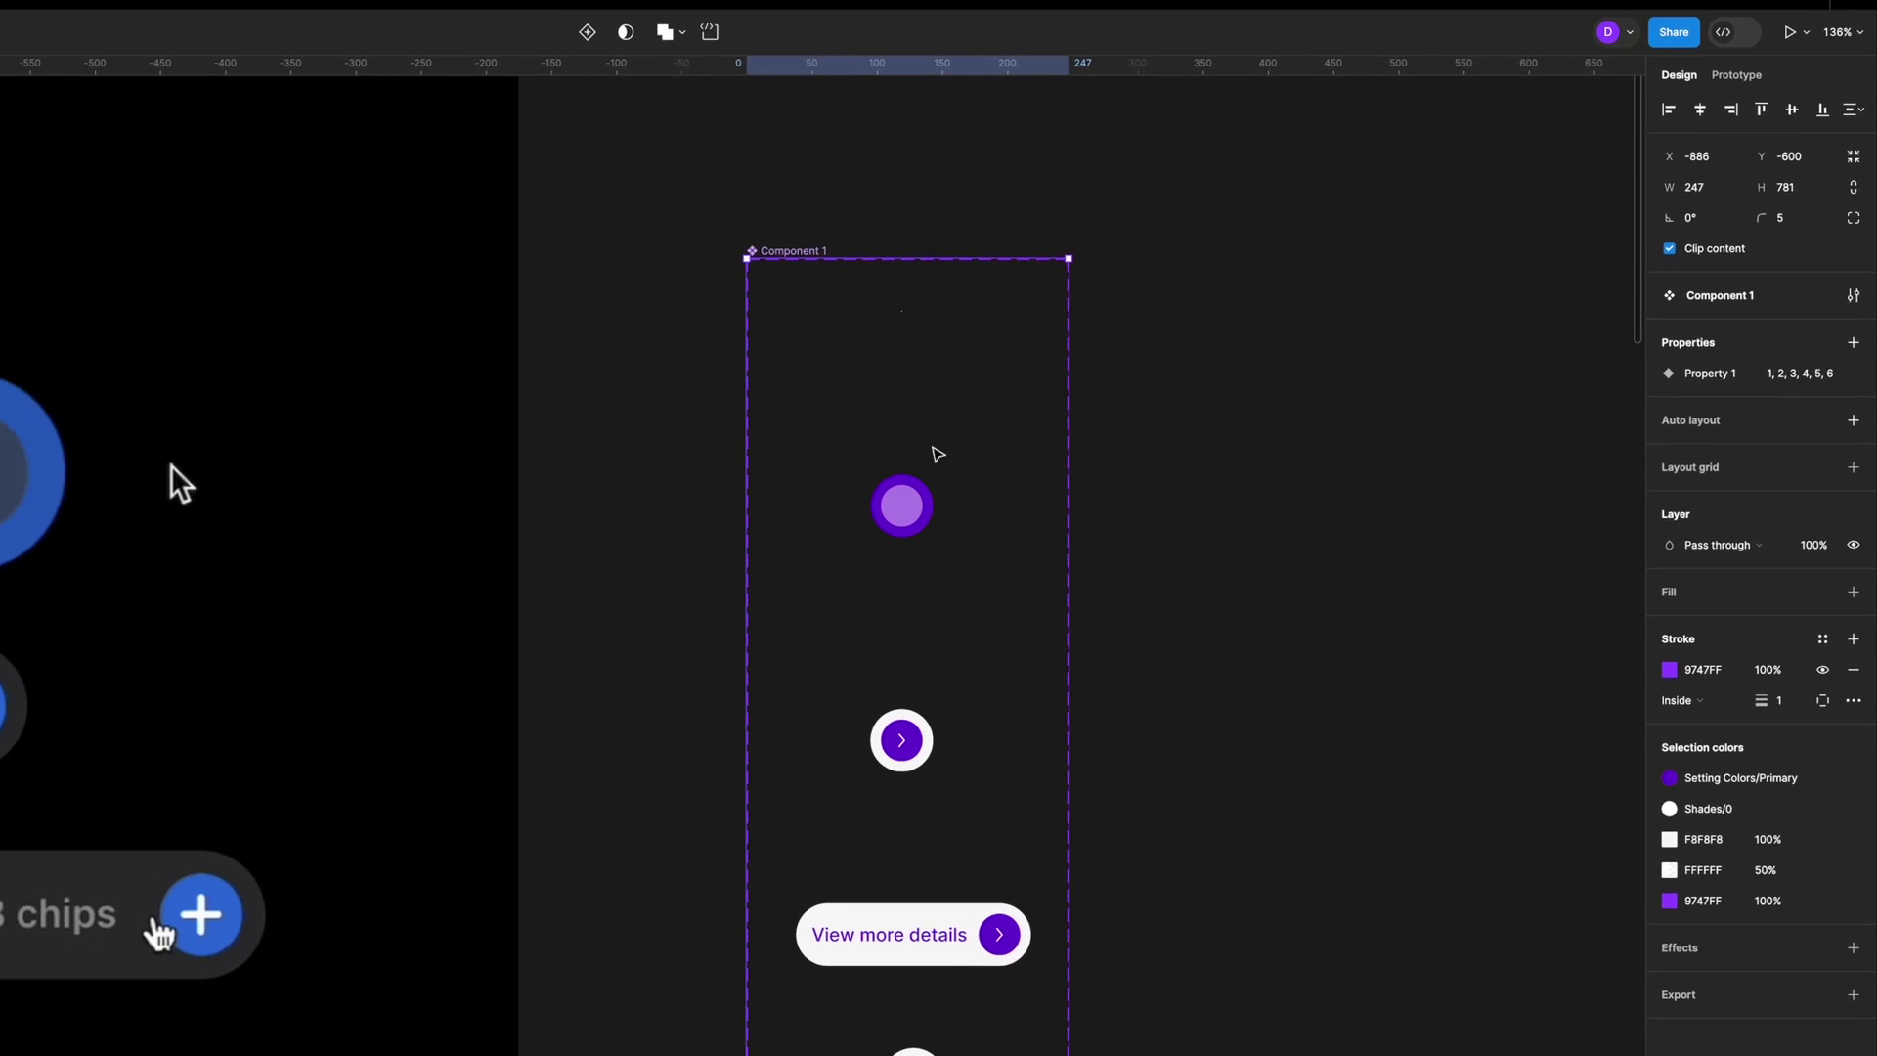
# - Check the prototype connections of the individual variants inside the new component set
pyautogui.click(742, 574)
pyautogui.click(1769, 77)
pyautogui.click(1134, 591)
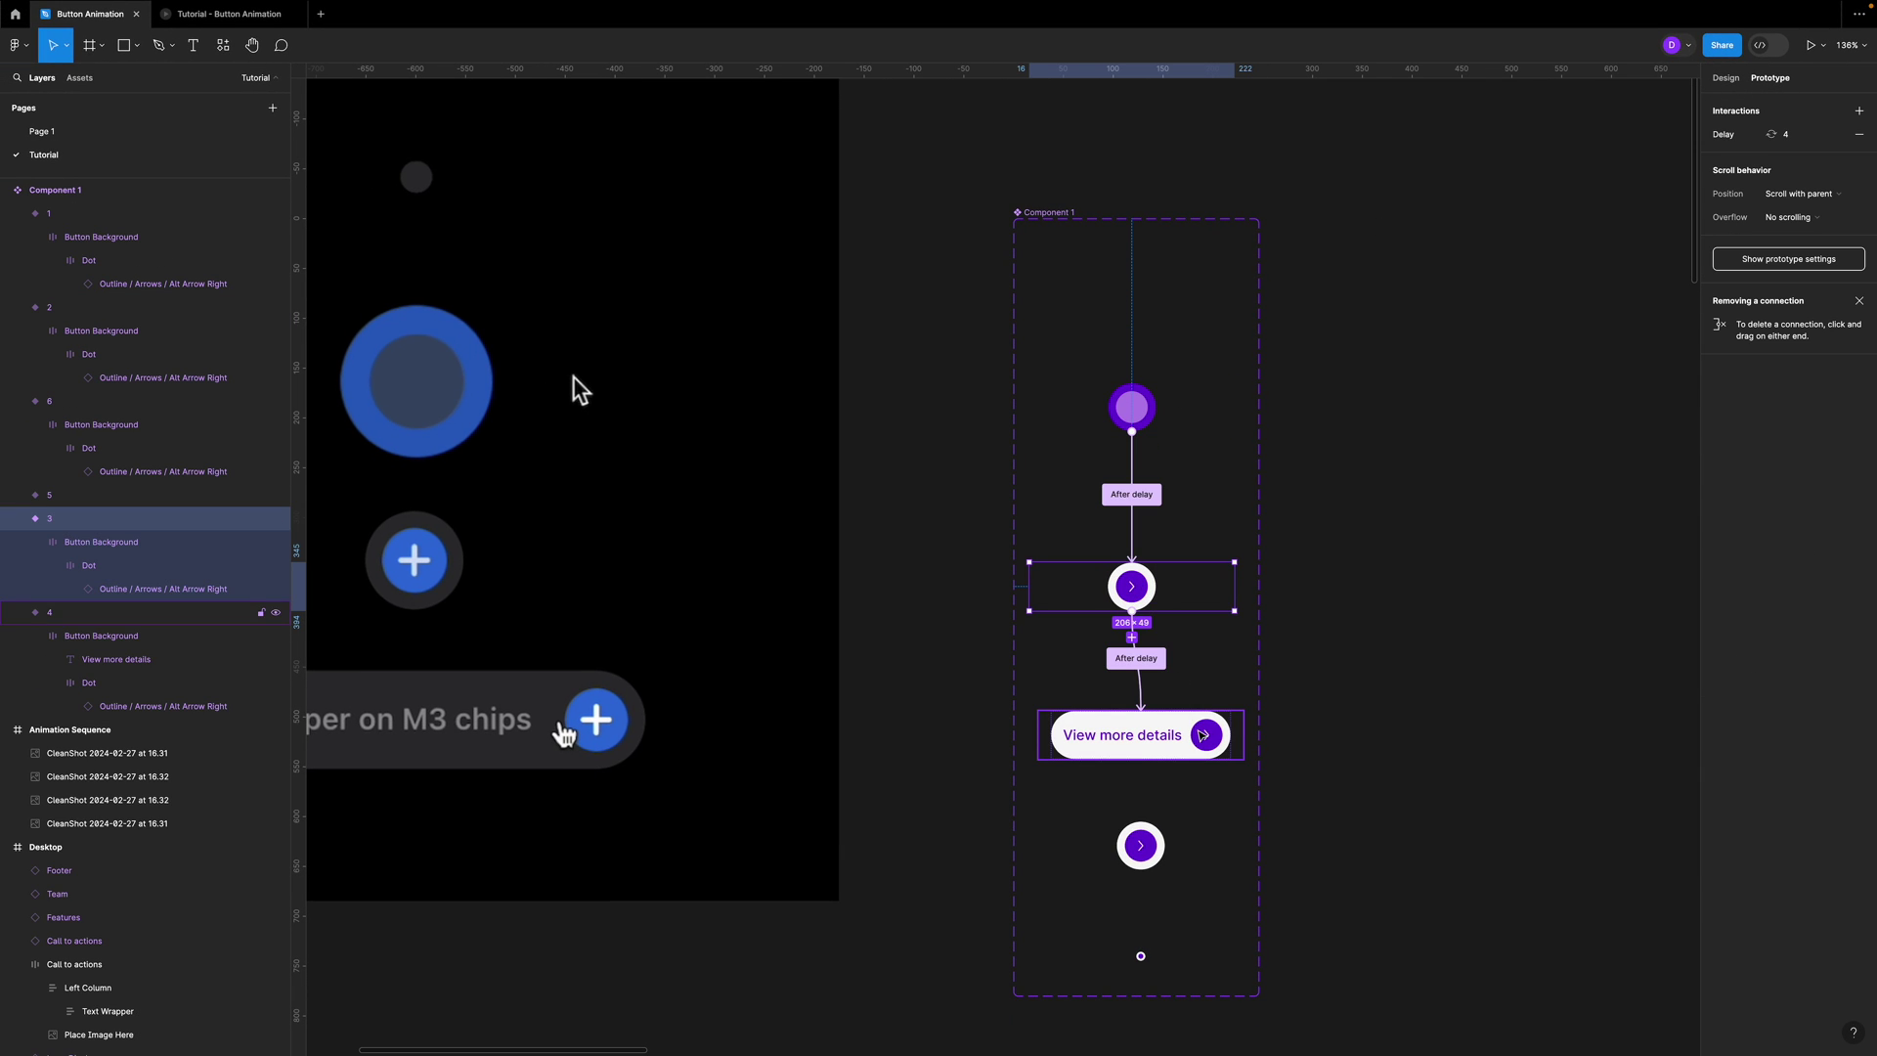
pyautogui.click(1202, 736)
pyautogui.click(1140, 845)
pyautogui.click(1140, 956)
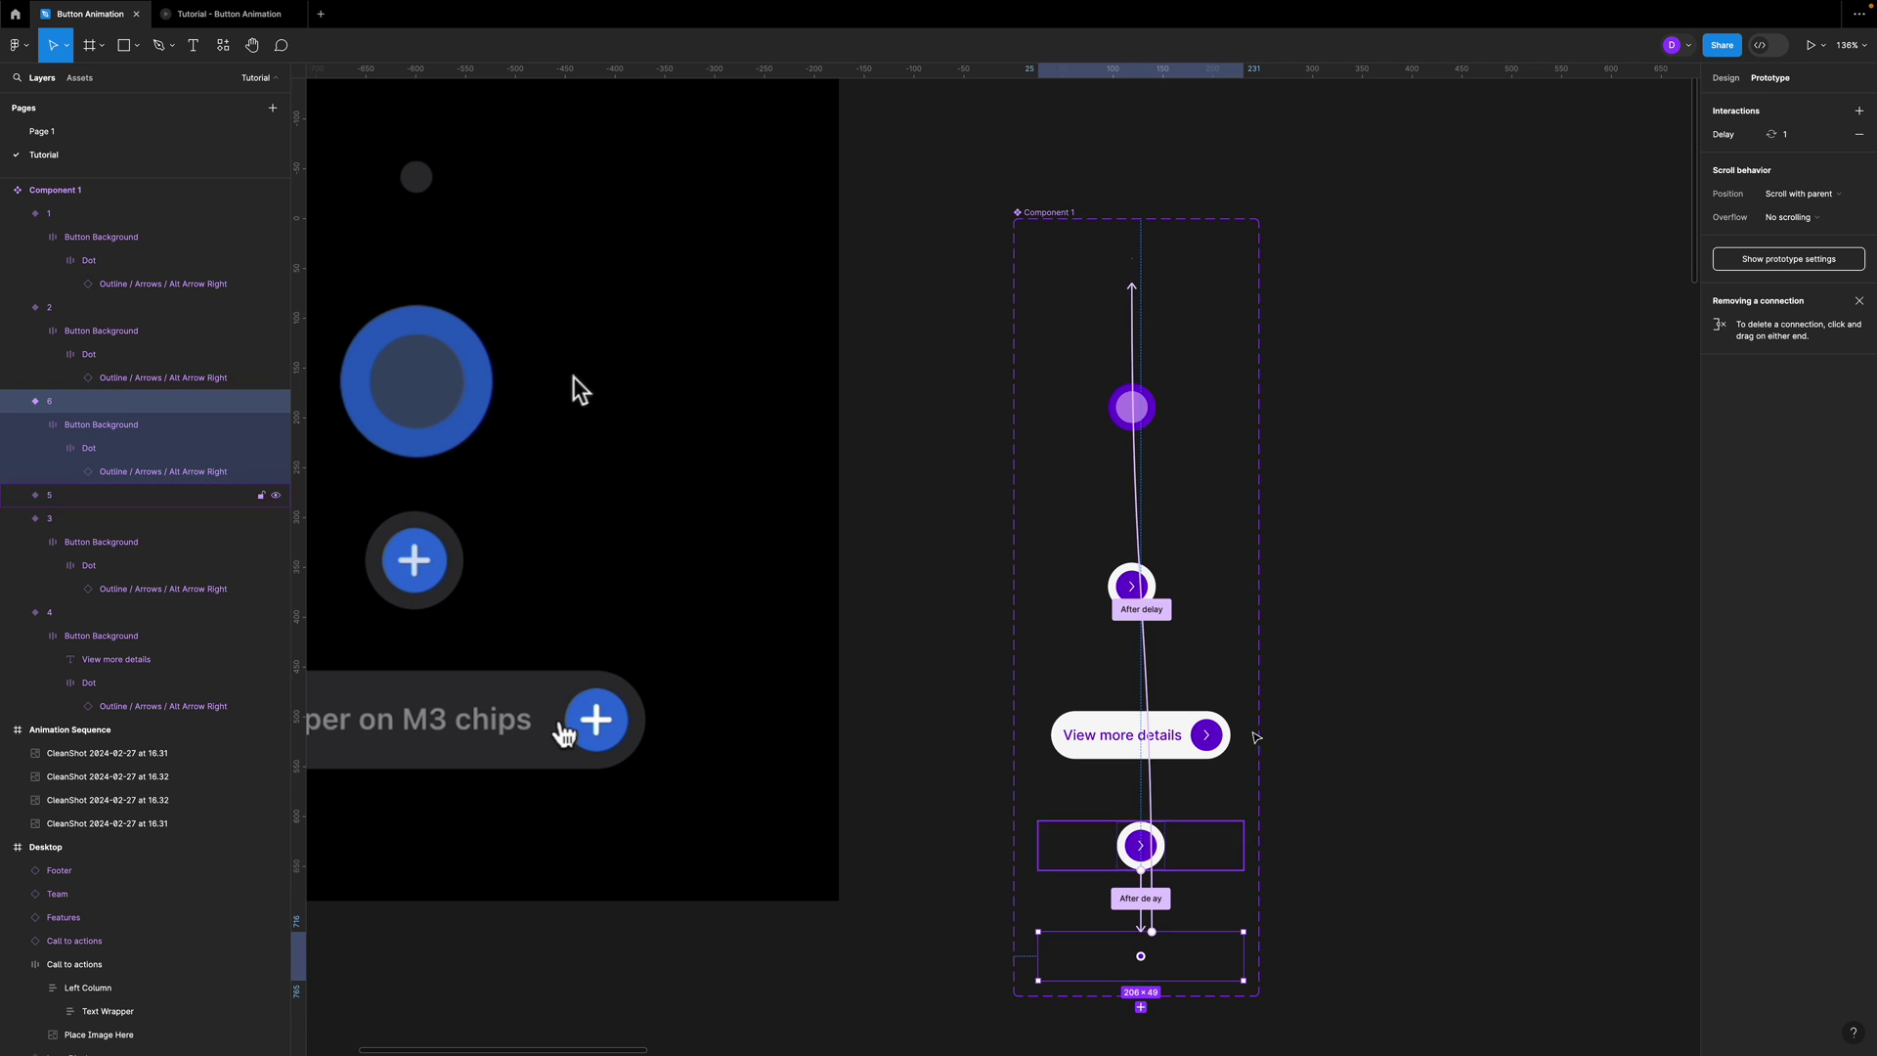
pyautogui.click(1188, 407)
pyautogui.click(1187, 268)
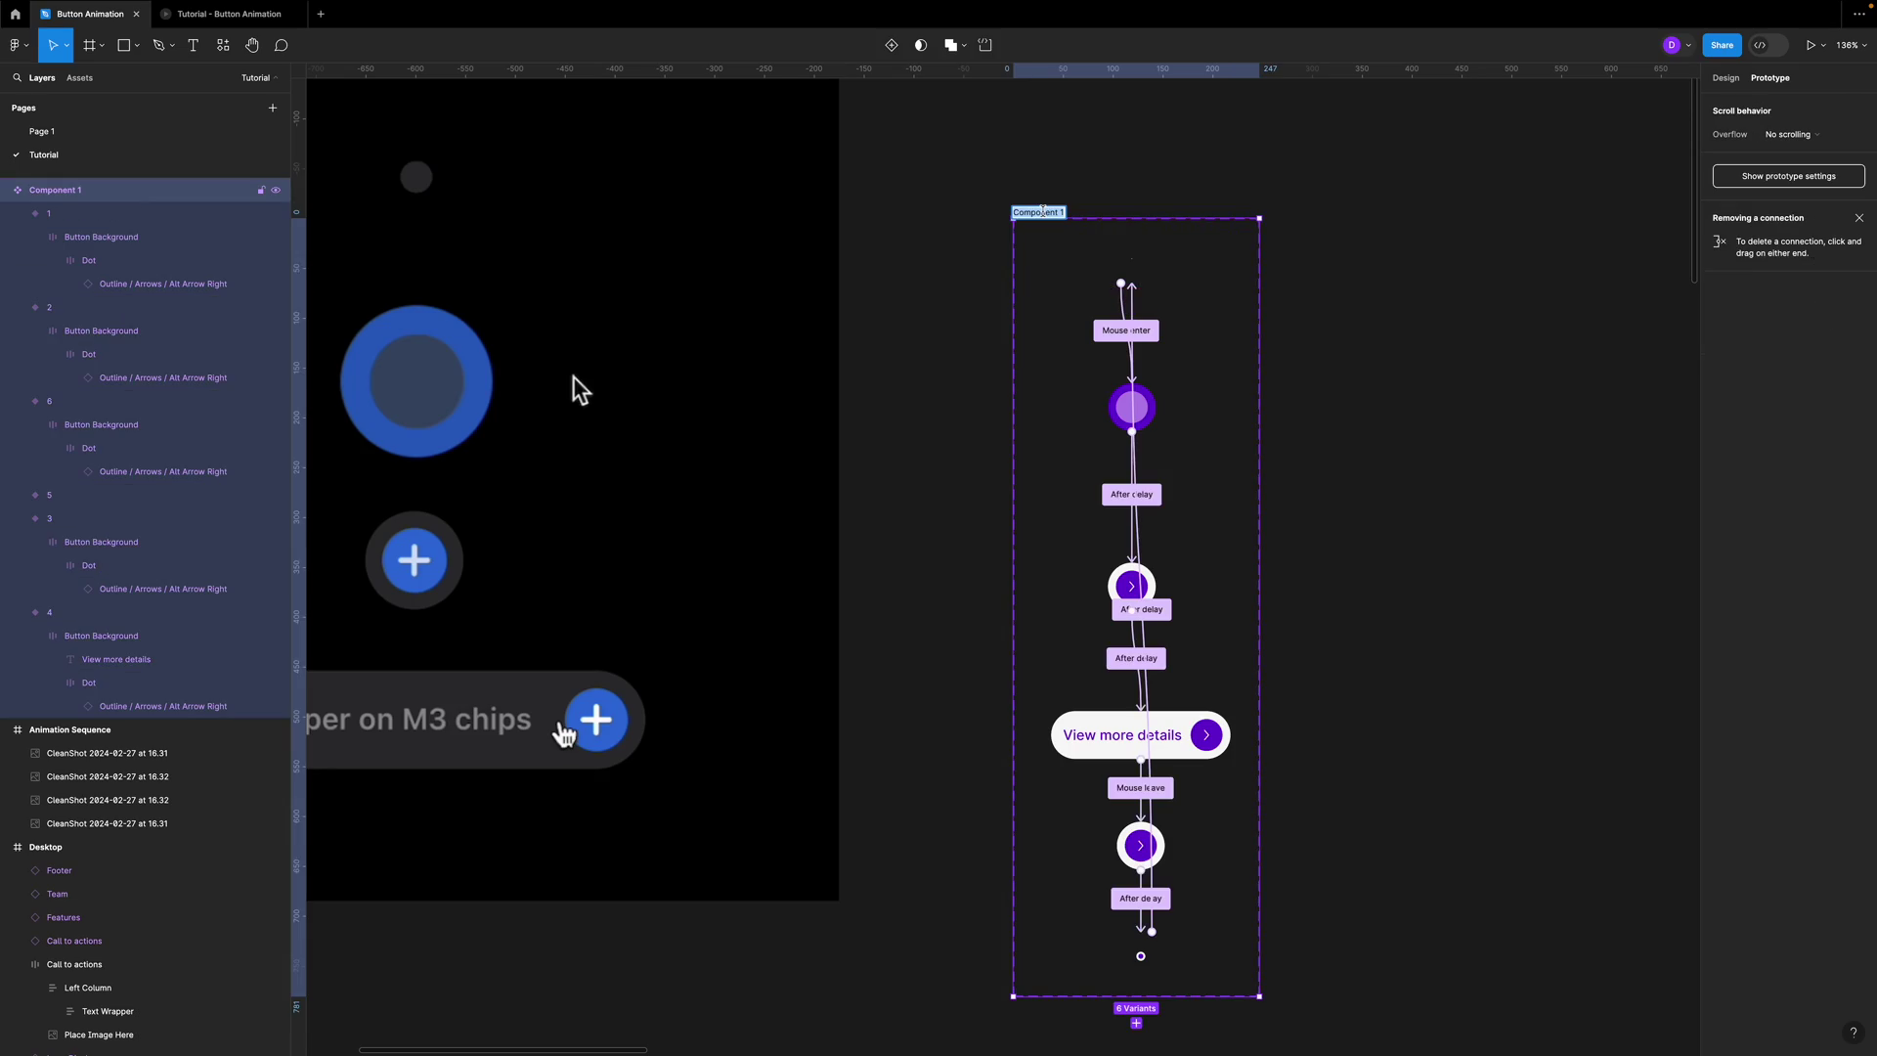
# - Rename the component set to Button and its variant property to State
pyautogui.write('Button')
pyautogui.press('Return')
pyautogui.click(1727, 77)
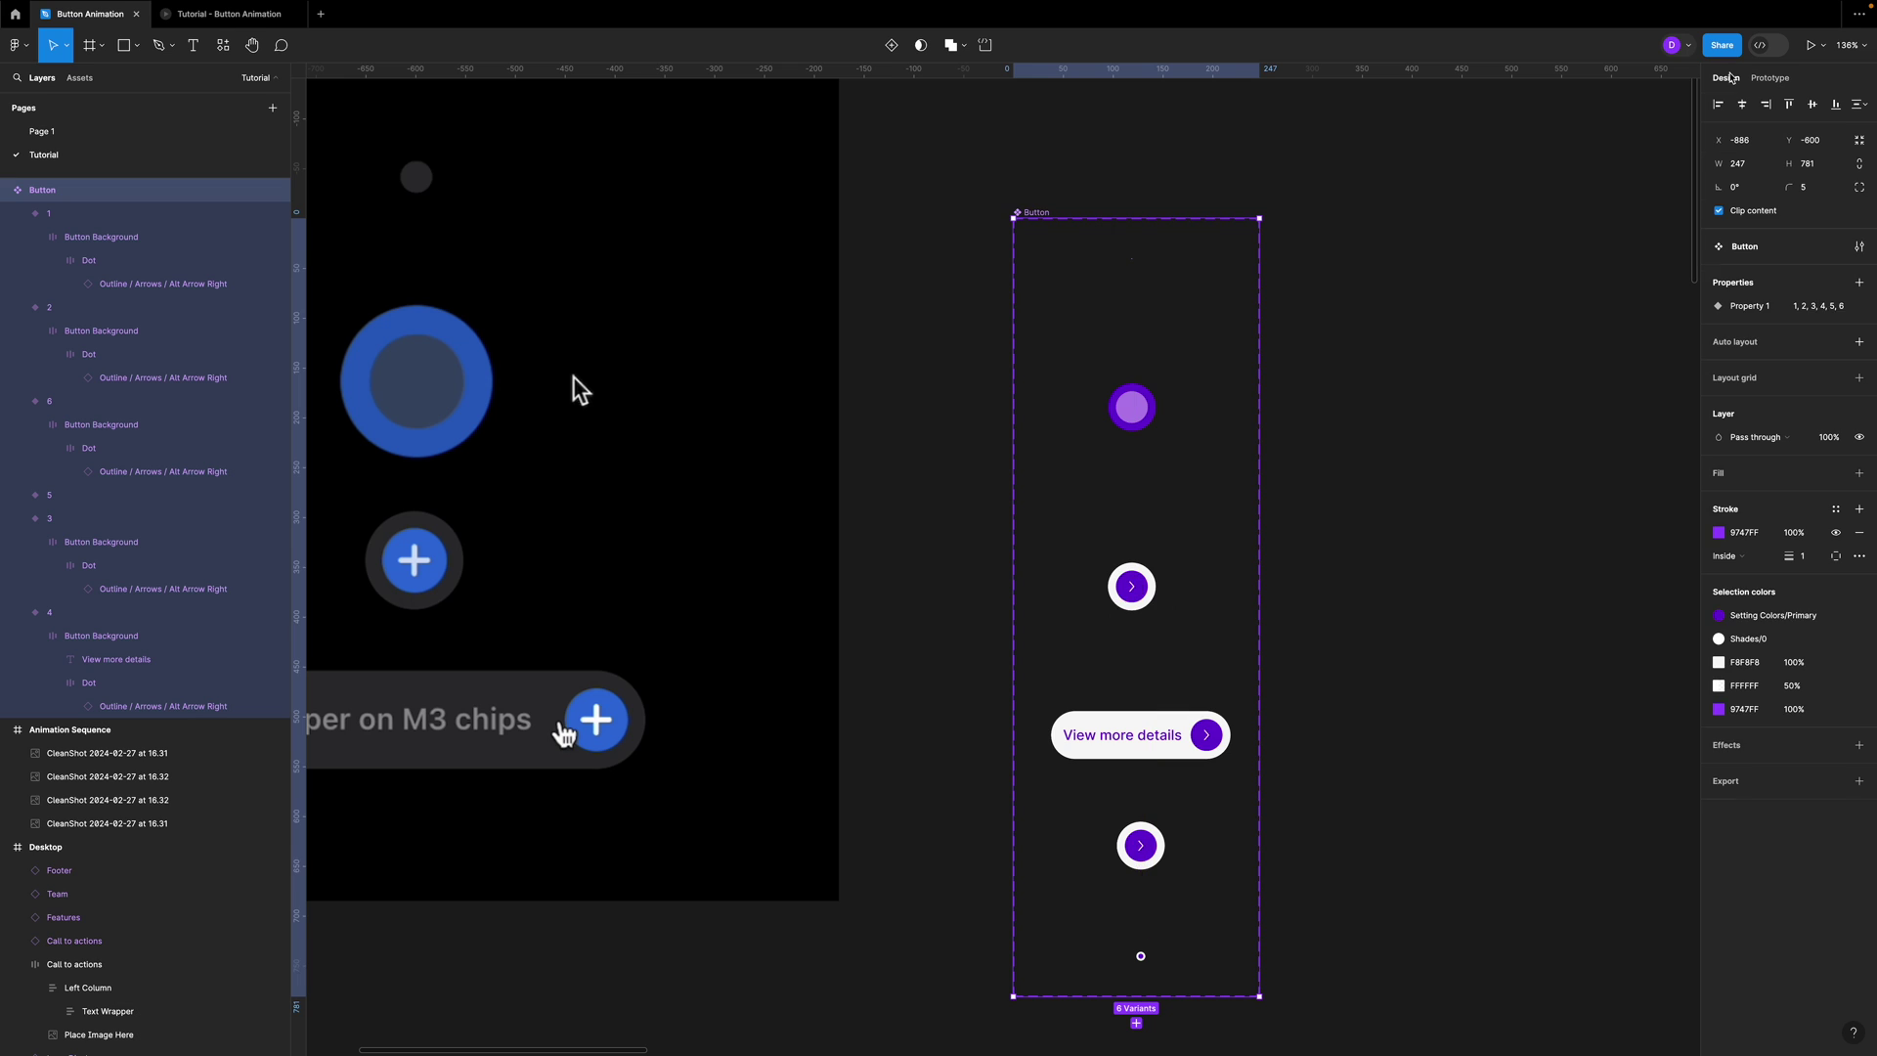
pyautogui.doubleClick(1754, 306)
pyautogui.write('Sta')
pyautogui.press('Return')
# - Try placing a copy of variant 2 beside the Button component set
pyautogui.scroll(-5, 1518, 309)
pyautogui.click(1382, 363)
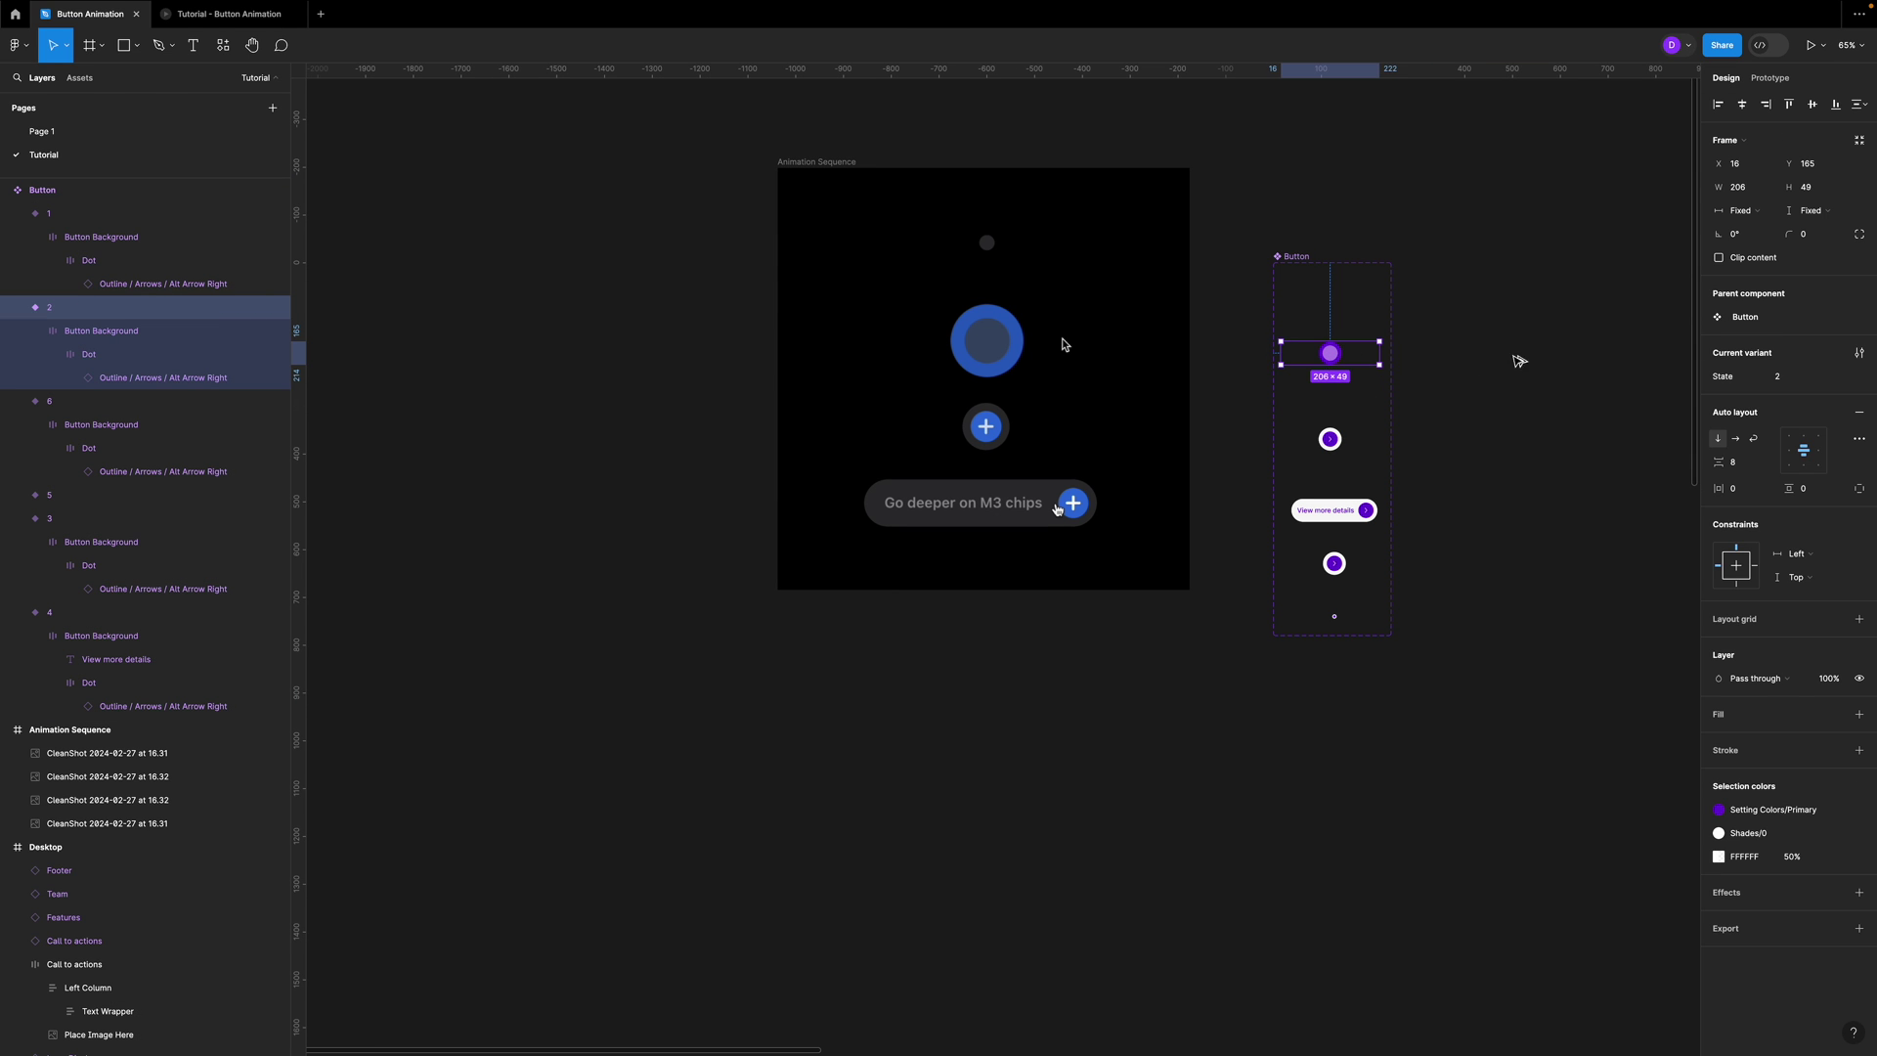
pyautogui.moveTo(1330, 353); pyautogui.dragTo(1537, 349)
pyautogui.click(1584, 290)
# - Move the Desktop frame beside the Button component set, level with its upper edge
pyautogui.hscroll(5, 1584, 290)
pyautogui.click(1008, 359)
pyautogui.moveTo(1007, 359); pyautogui.dragTo(1204, 382)
pyautogui.hscroll(4, 1333, 321)
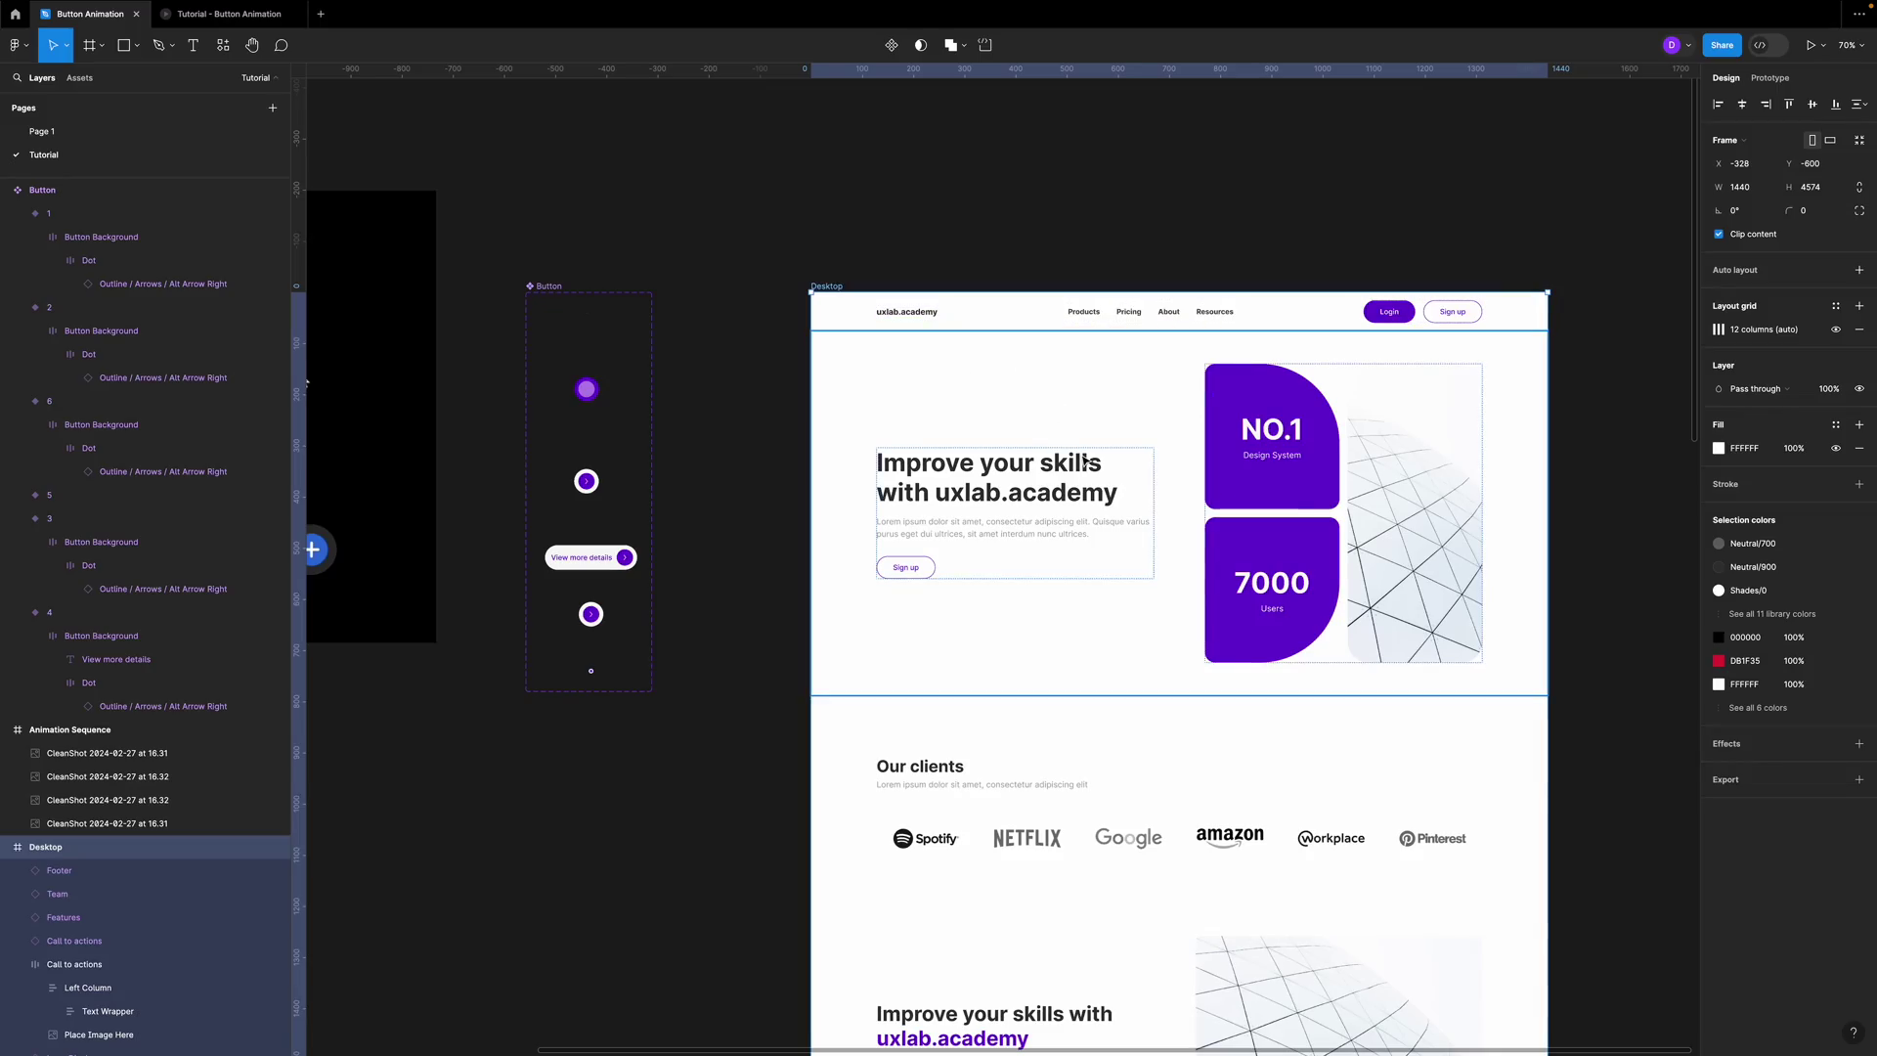
# - Place an instance of variant 2 in the Desktop frame above the Our clients section and stretch it to the full 1440 width
pyautogui.click(587, 389)
pyautogui.moveTo(587, 389); pyautogui.dragTo(1548, 700)
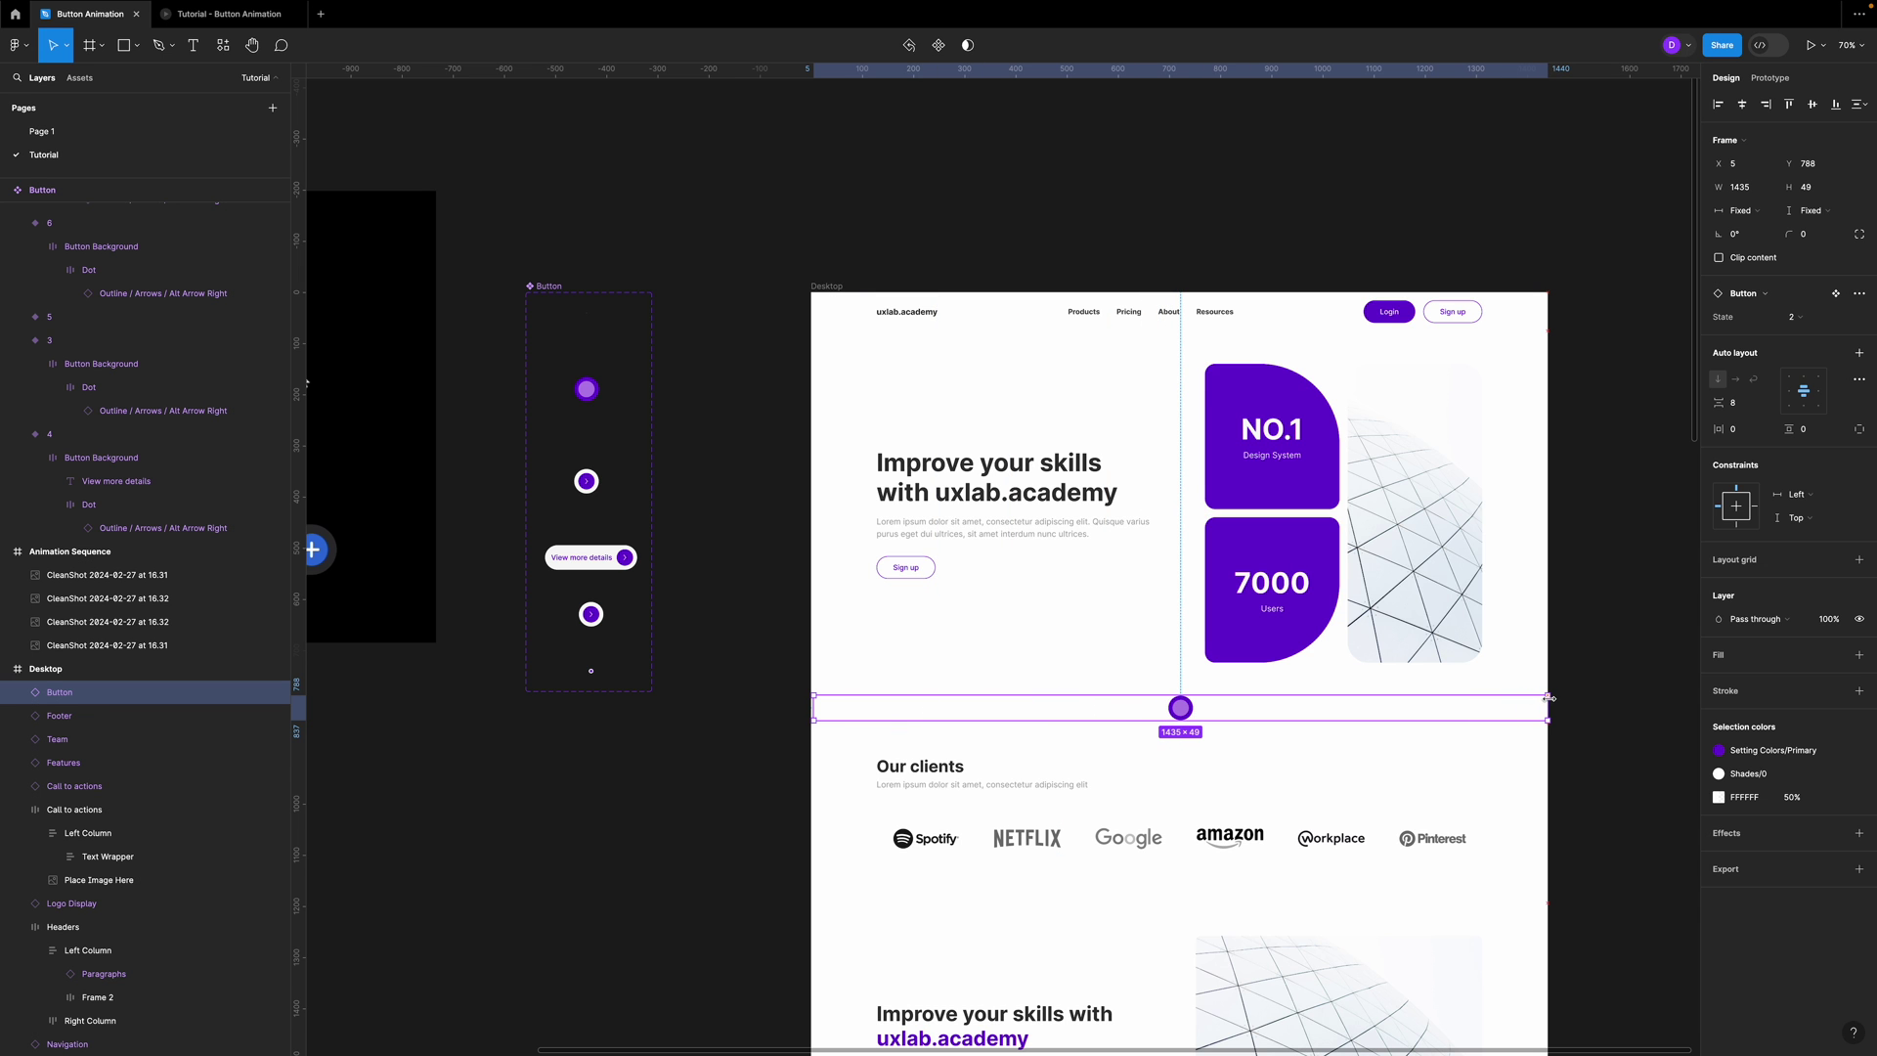
pyautogui.moveTo(814, 706); pyautogui.dragTo(811, 706)
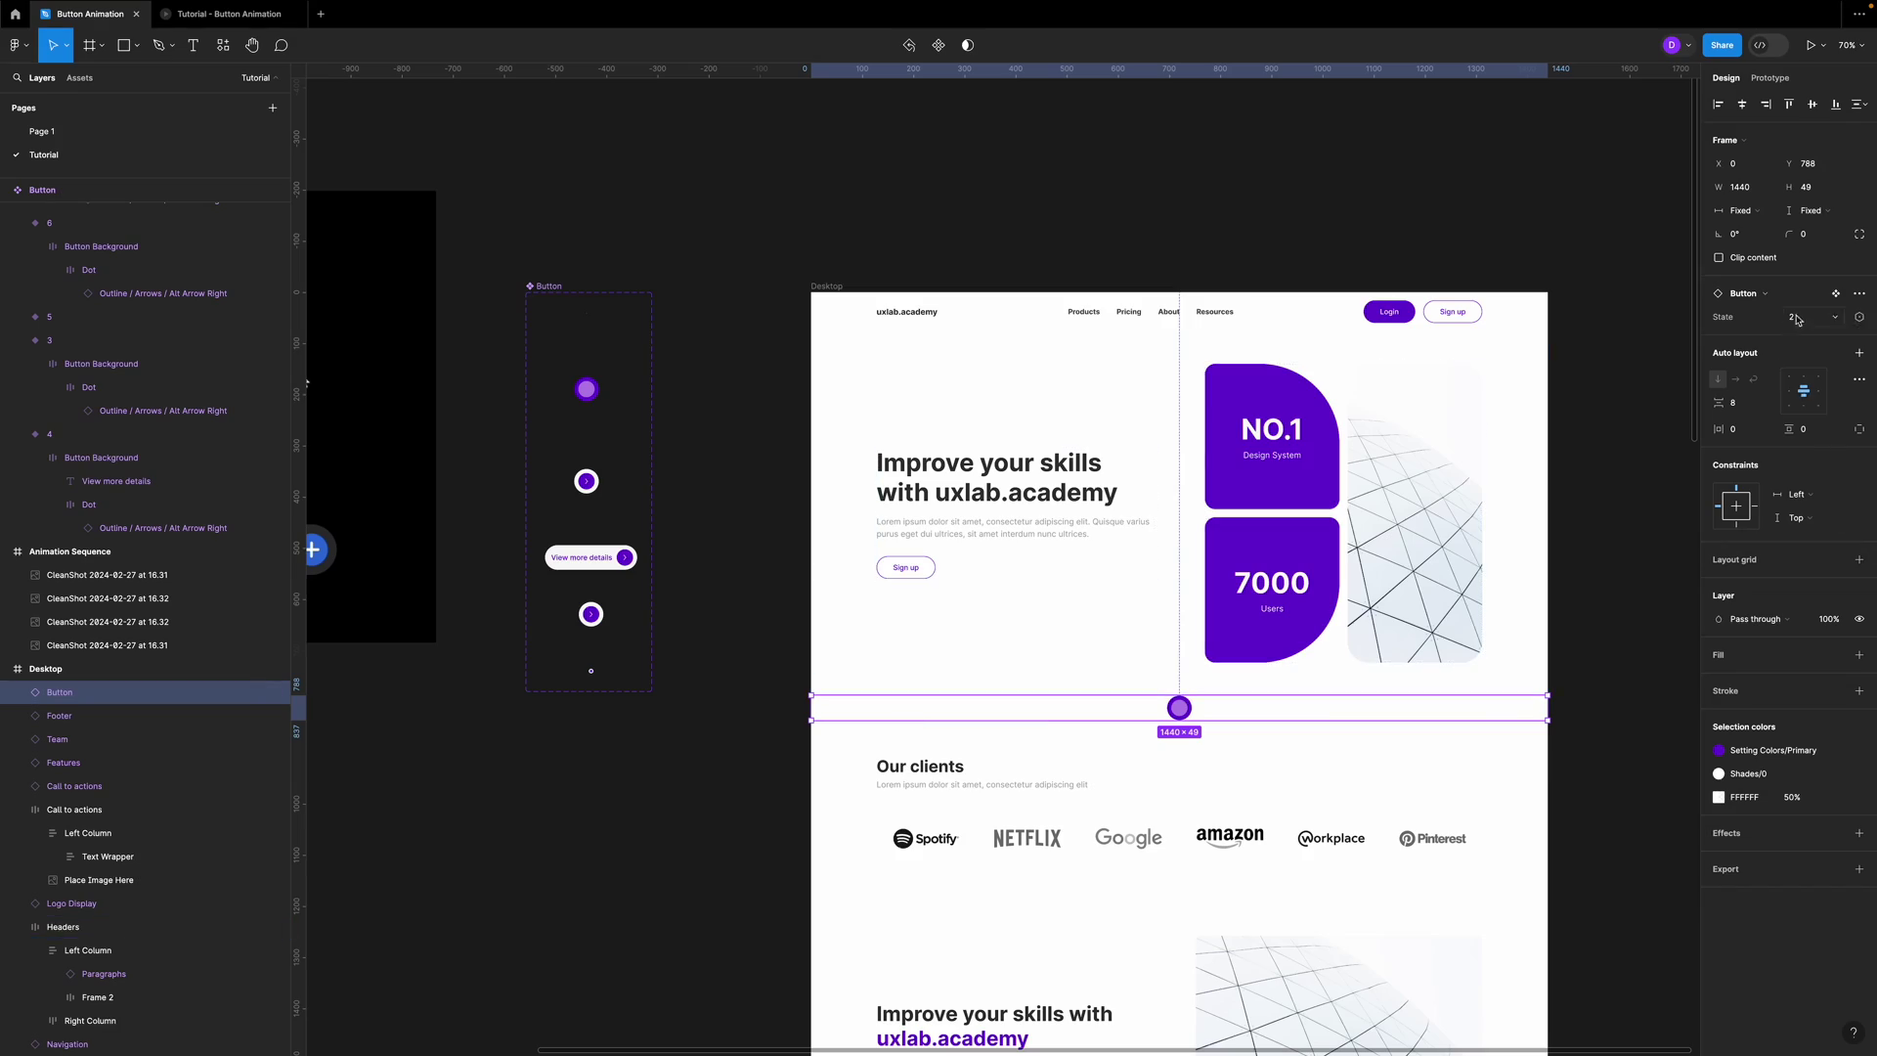
# - Switch the placed button instance to State 4 and change its label to "Explore more"
pyautogui.click(1797, 320)
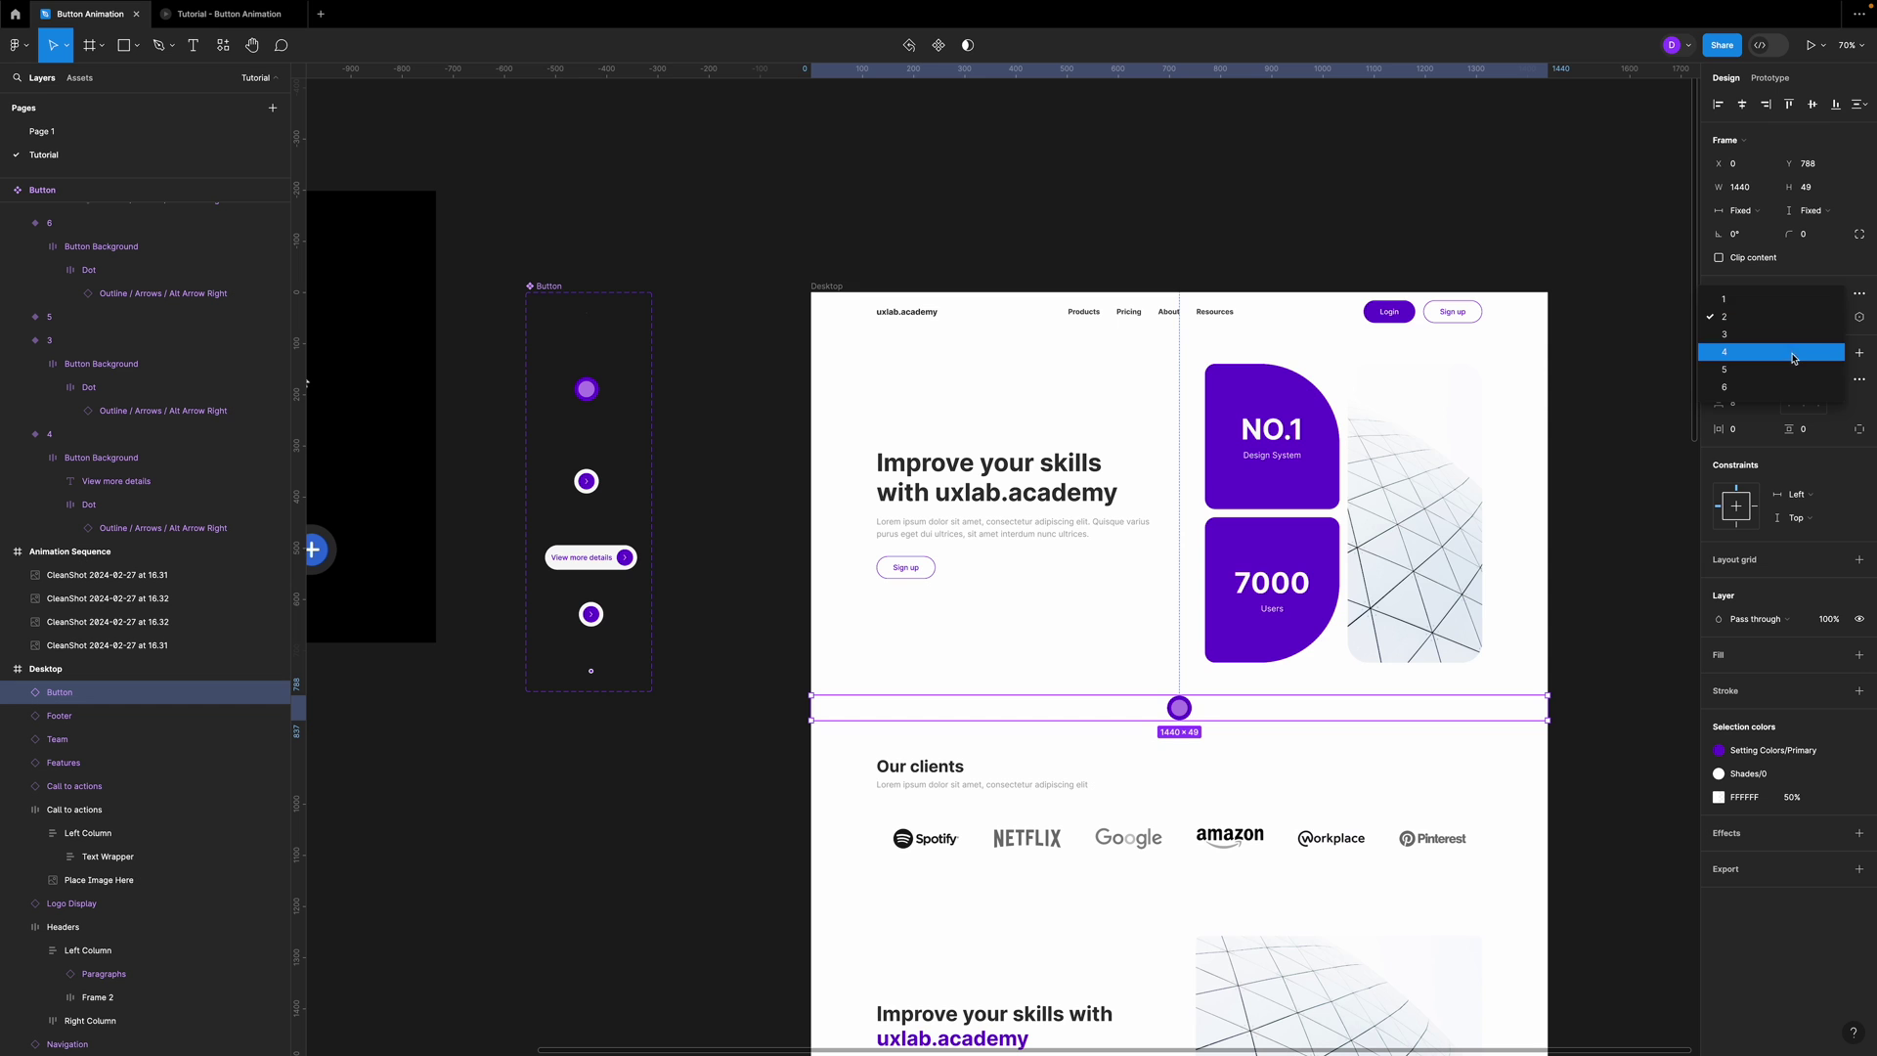
pyautogui.click(1791, 352)
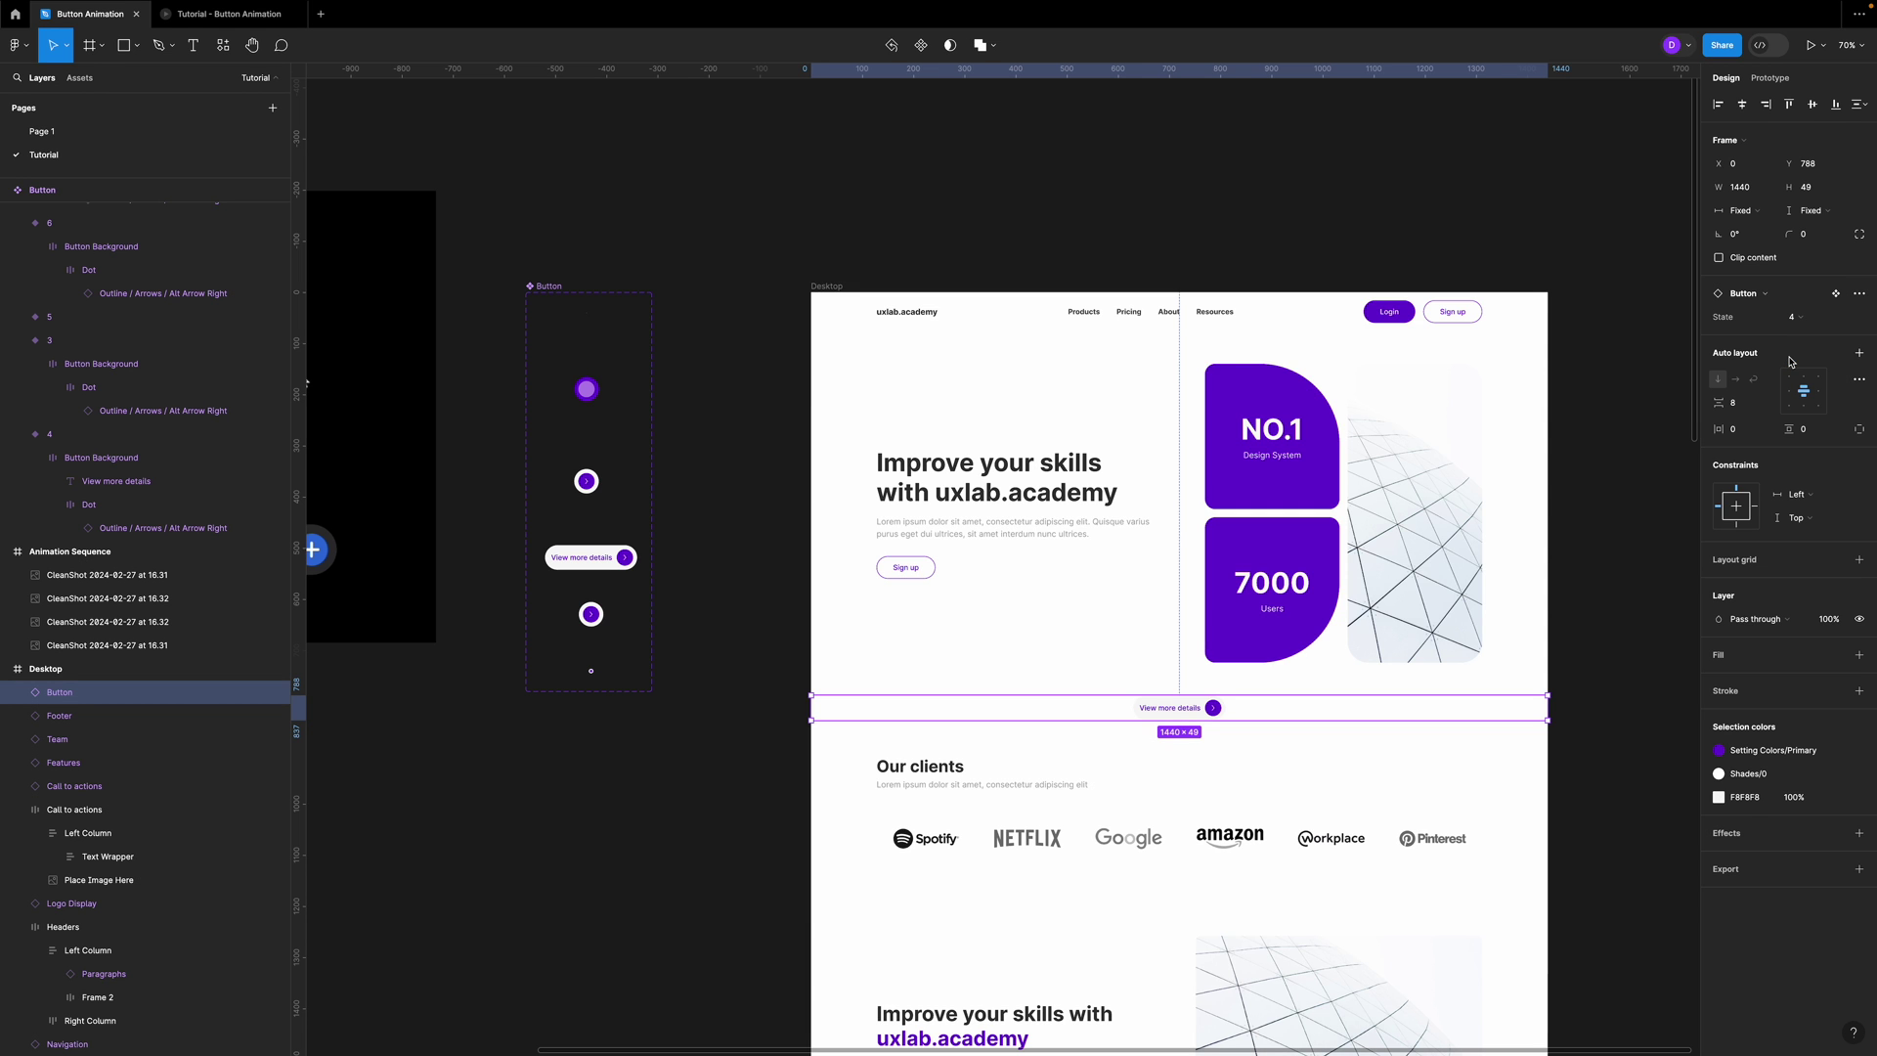
pyautogui.scroll(5, 1165, 721)
pyautogui.doubleClick(1170, 708)
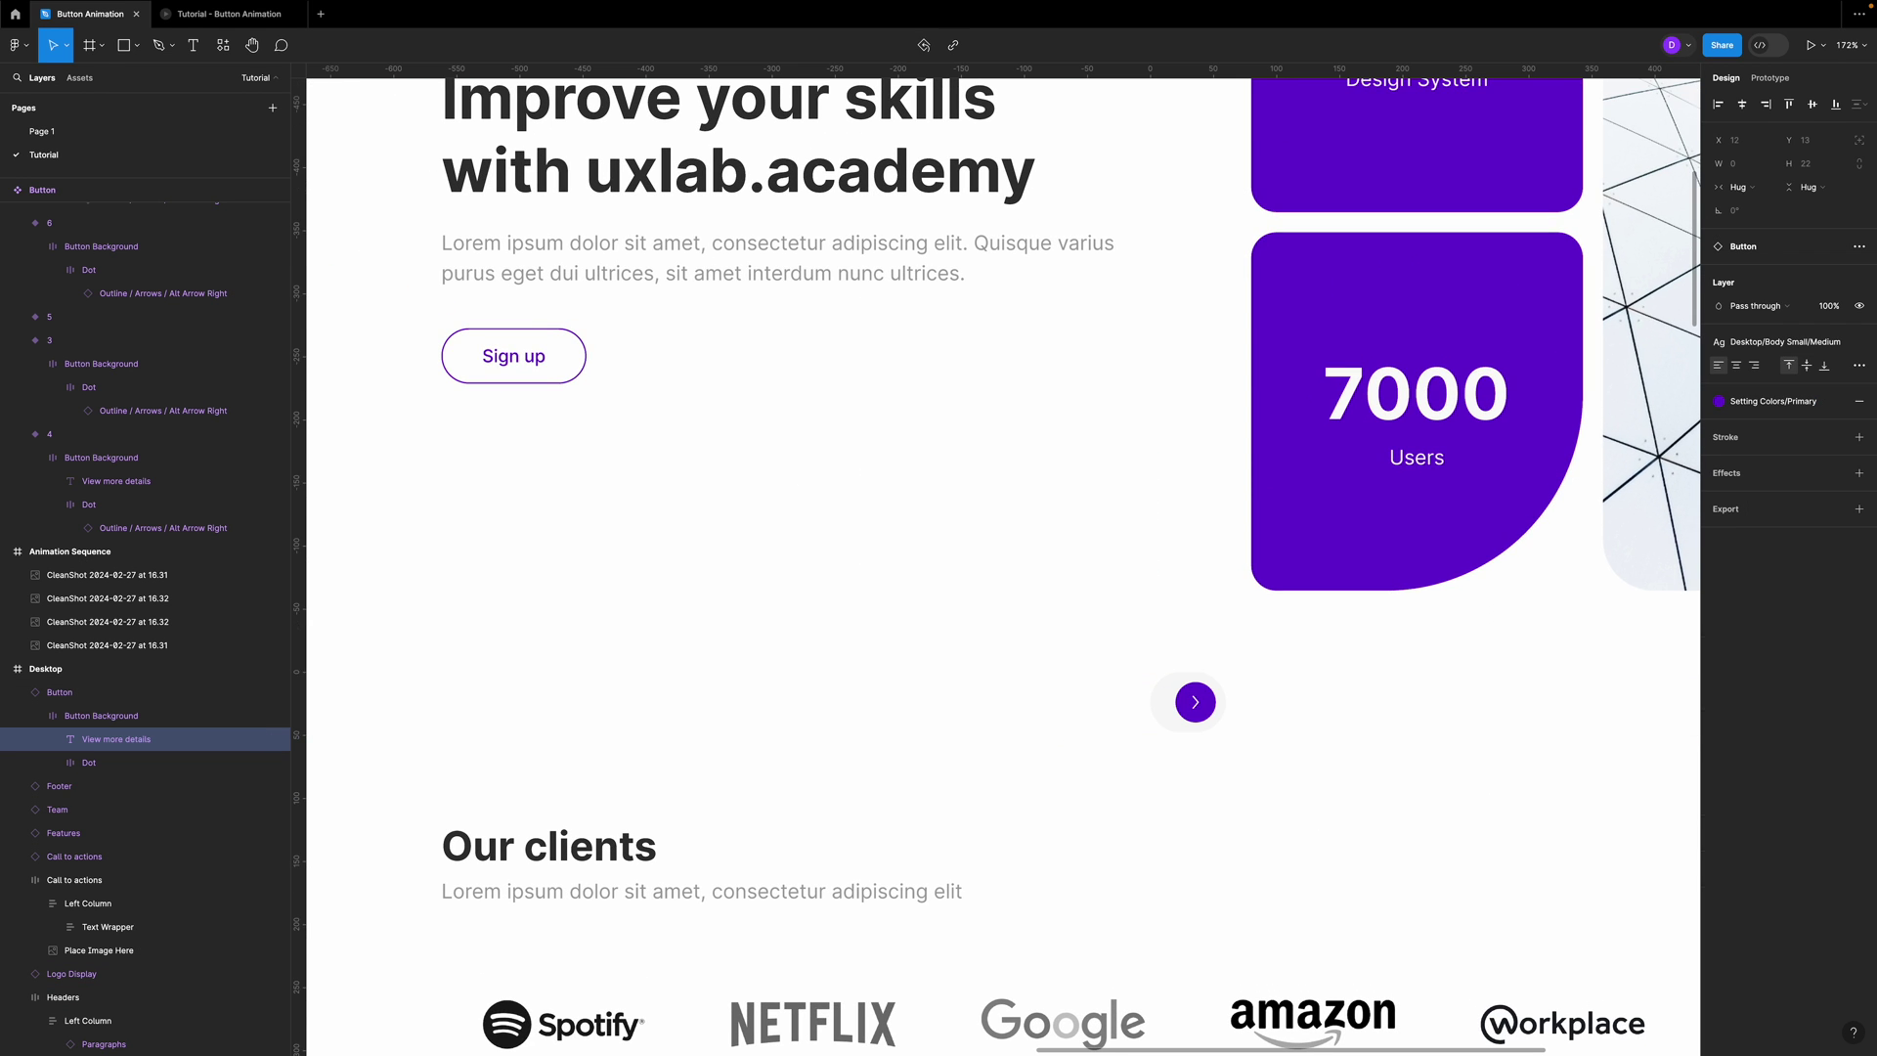
pyautogui.write('Explore more')
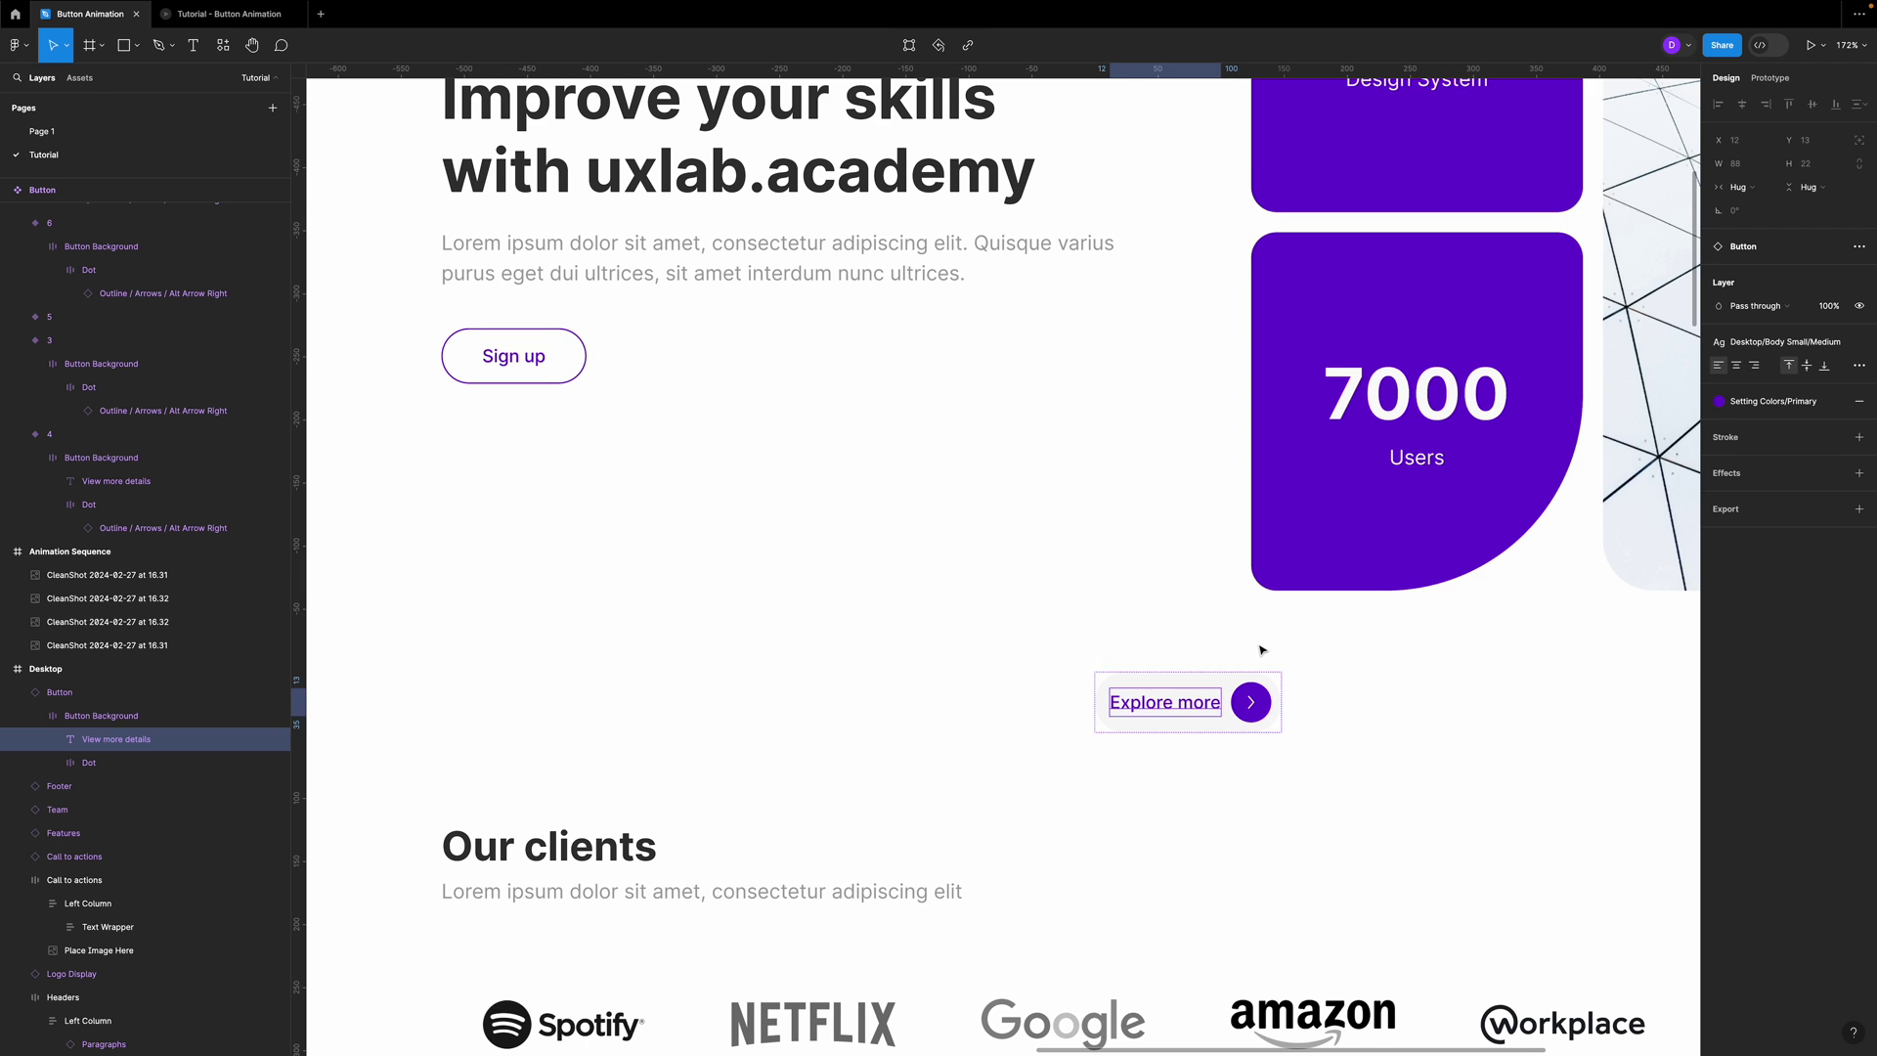
# - Switch the full-width button instance above the Our clients section to State 1
pyautogui.scroll(-5, 1261, 650)
pyautogui.click(1353, 662)
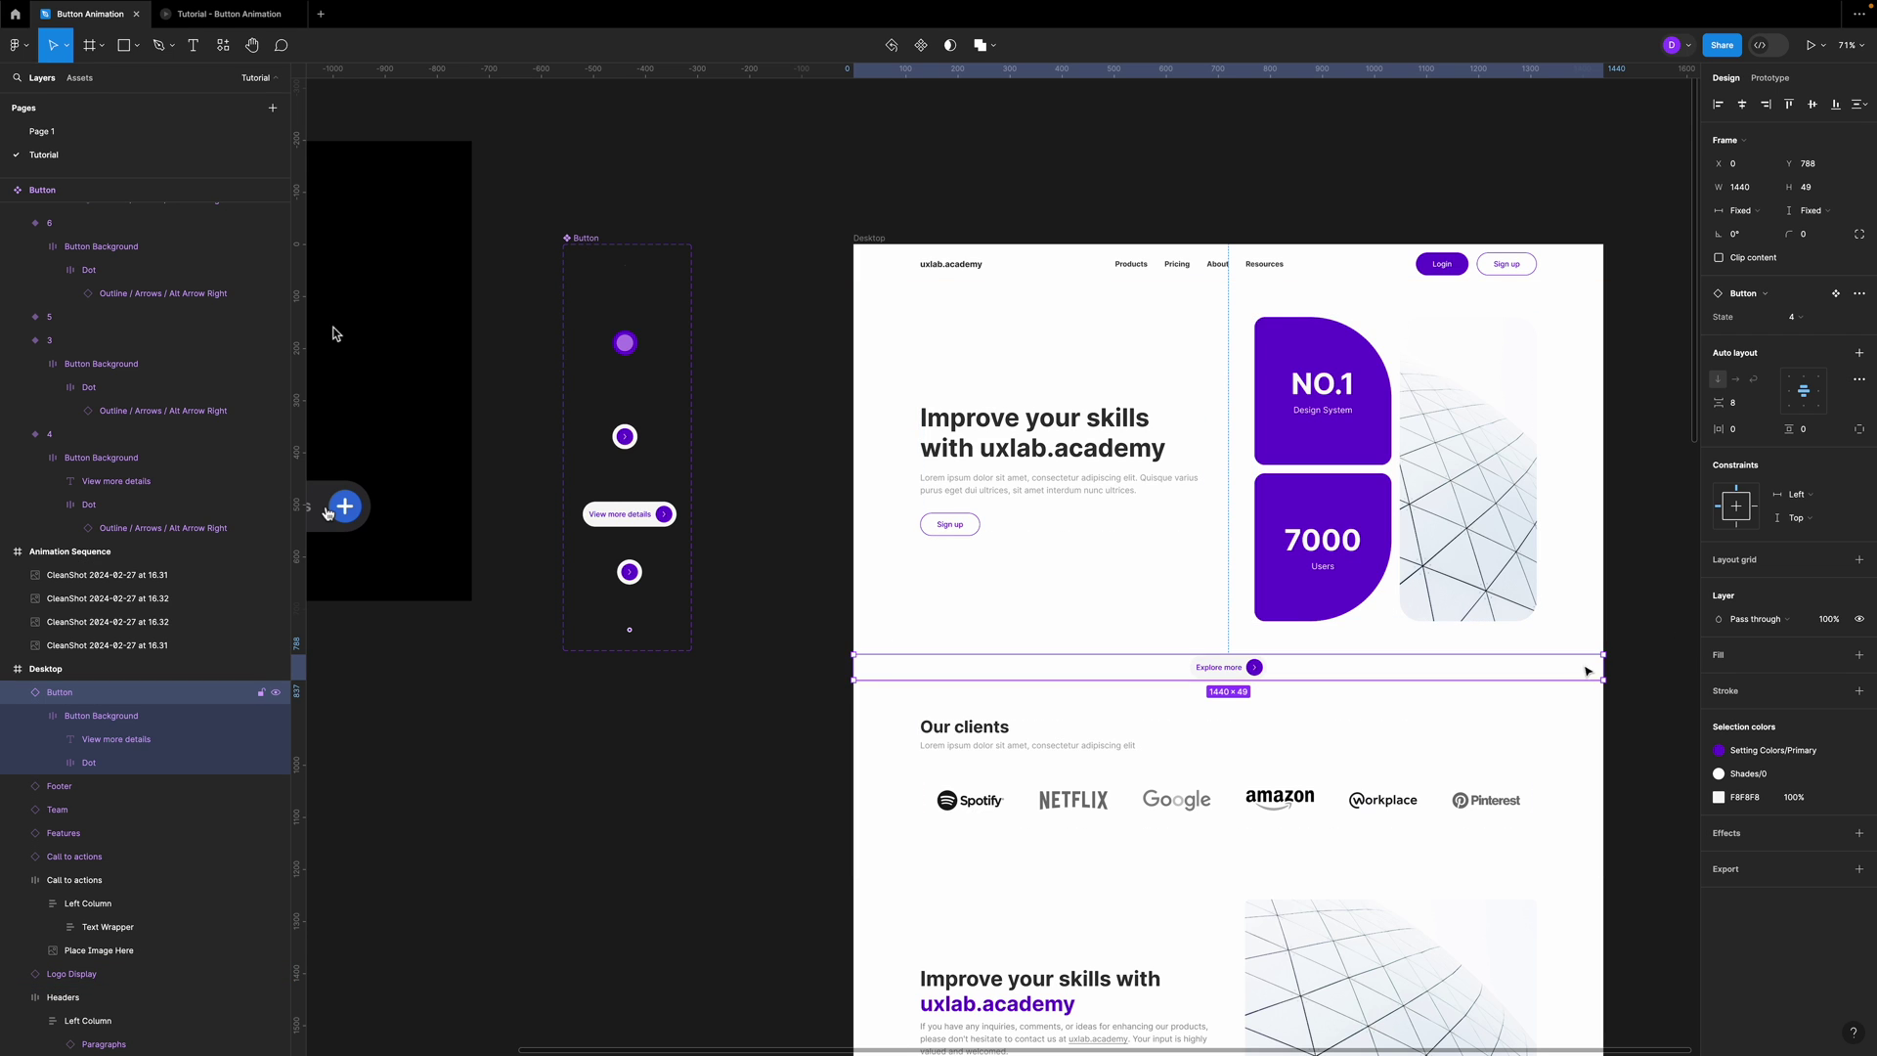
pyautogui.moveTo(1604, 664)
pyautogui.mouseDown()
pyautogui.moveTo(1105, 664)
pyautogui.moveTo(1605, 663)
pyautogui.mouseUp()
pyautogui.click(1799, 317)
pyautogui.click(1757, 273)
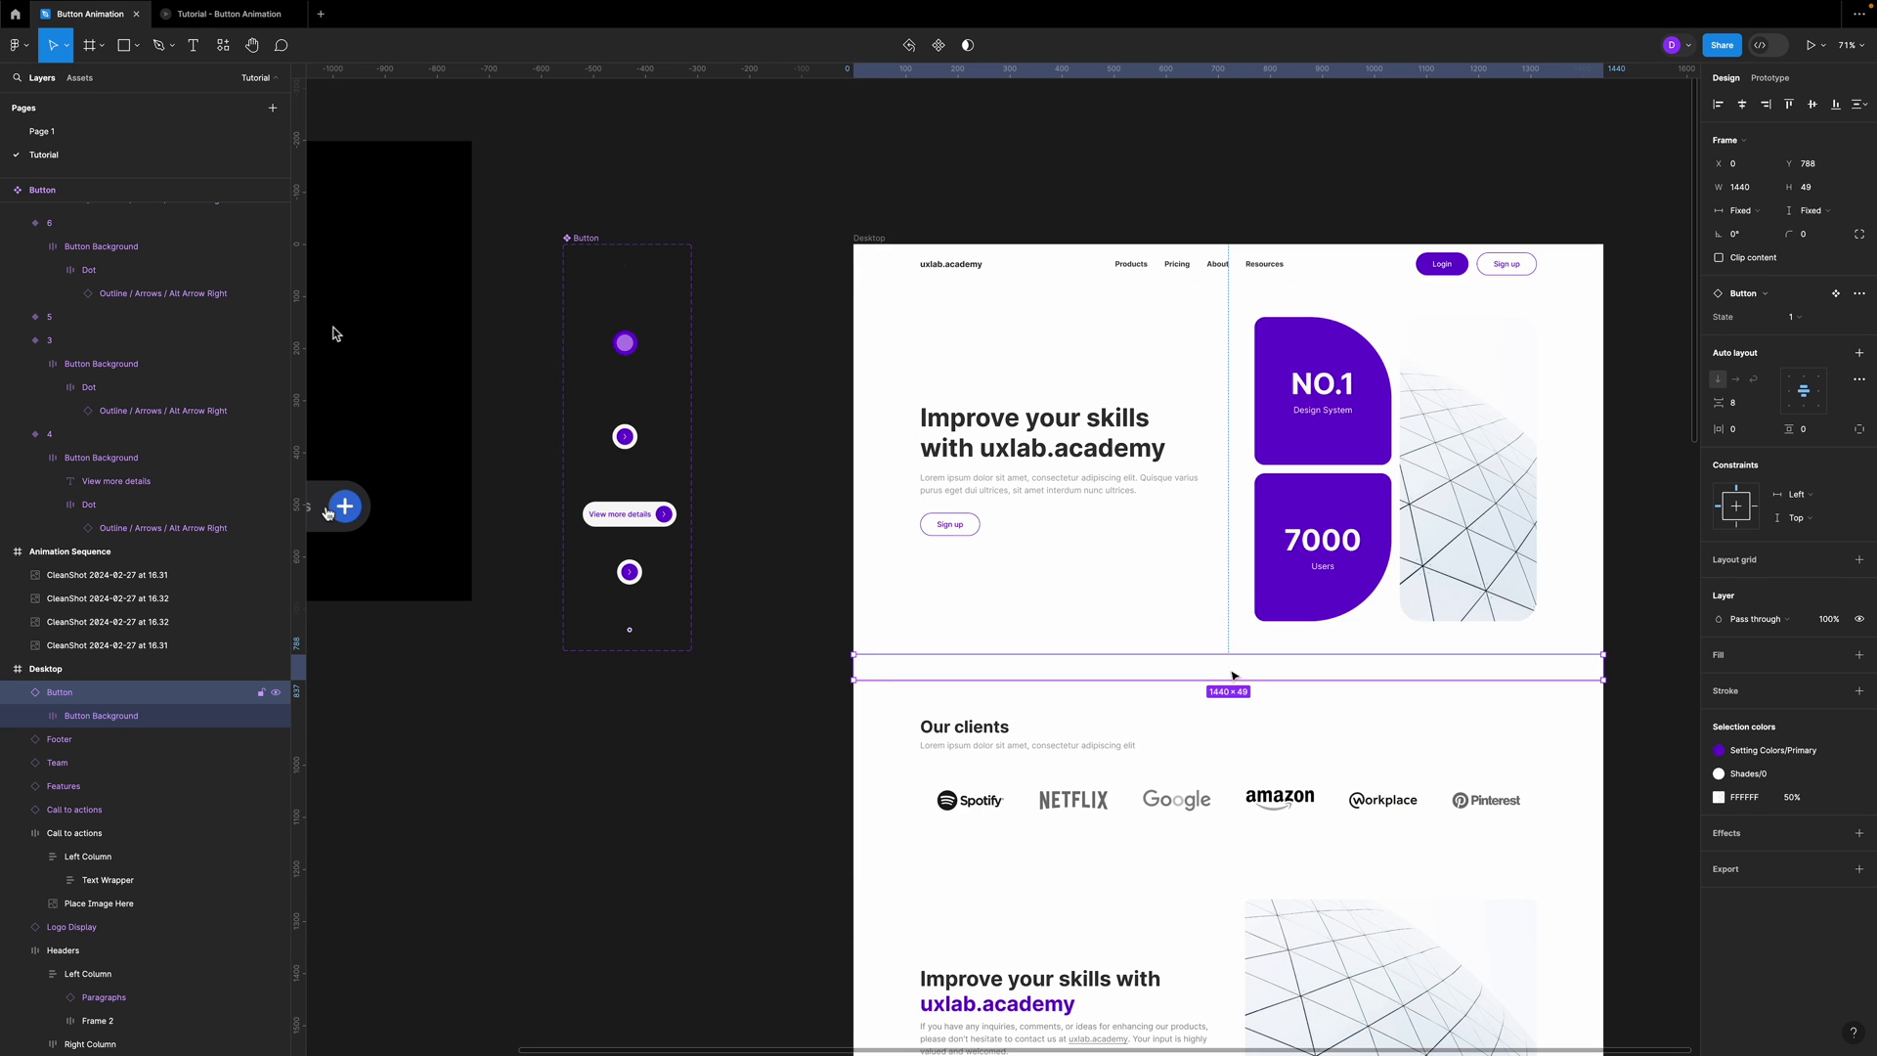
# - Hide the tiny dot in variant 1 of the Button component set by lowering its Button Background's layer opacity
pyautogui.scroll(10, 1223, 667)
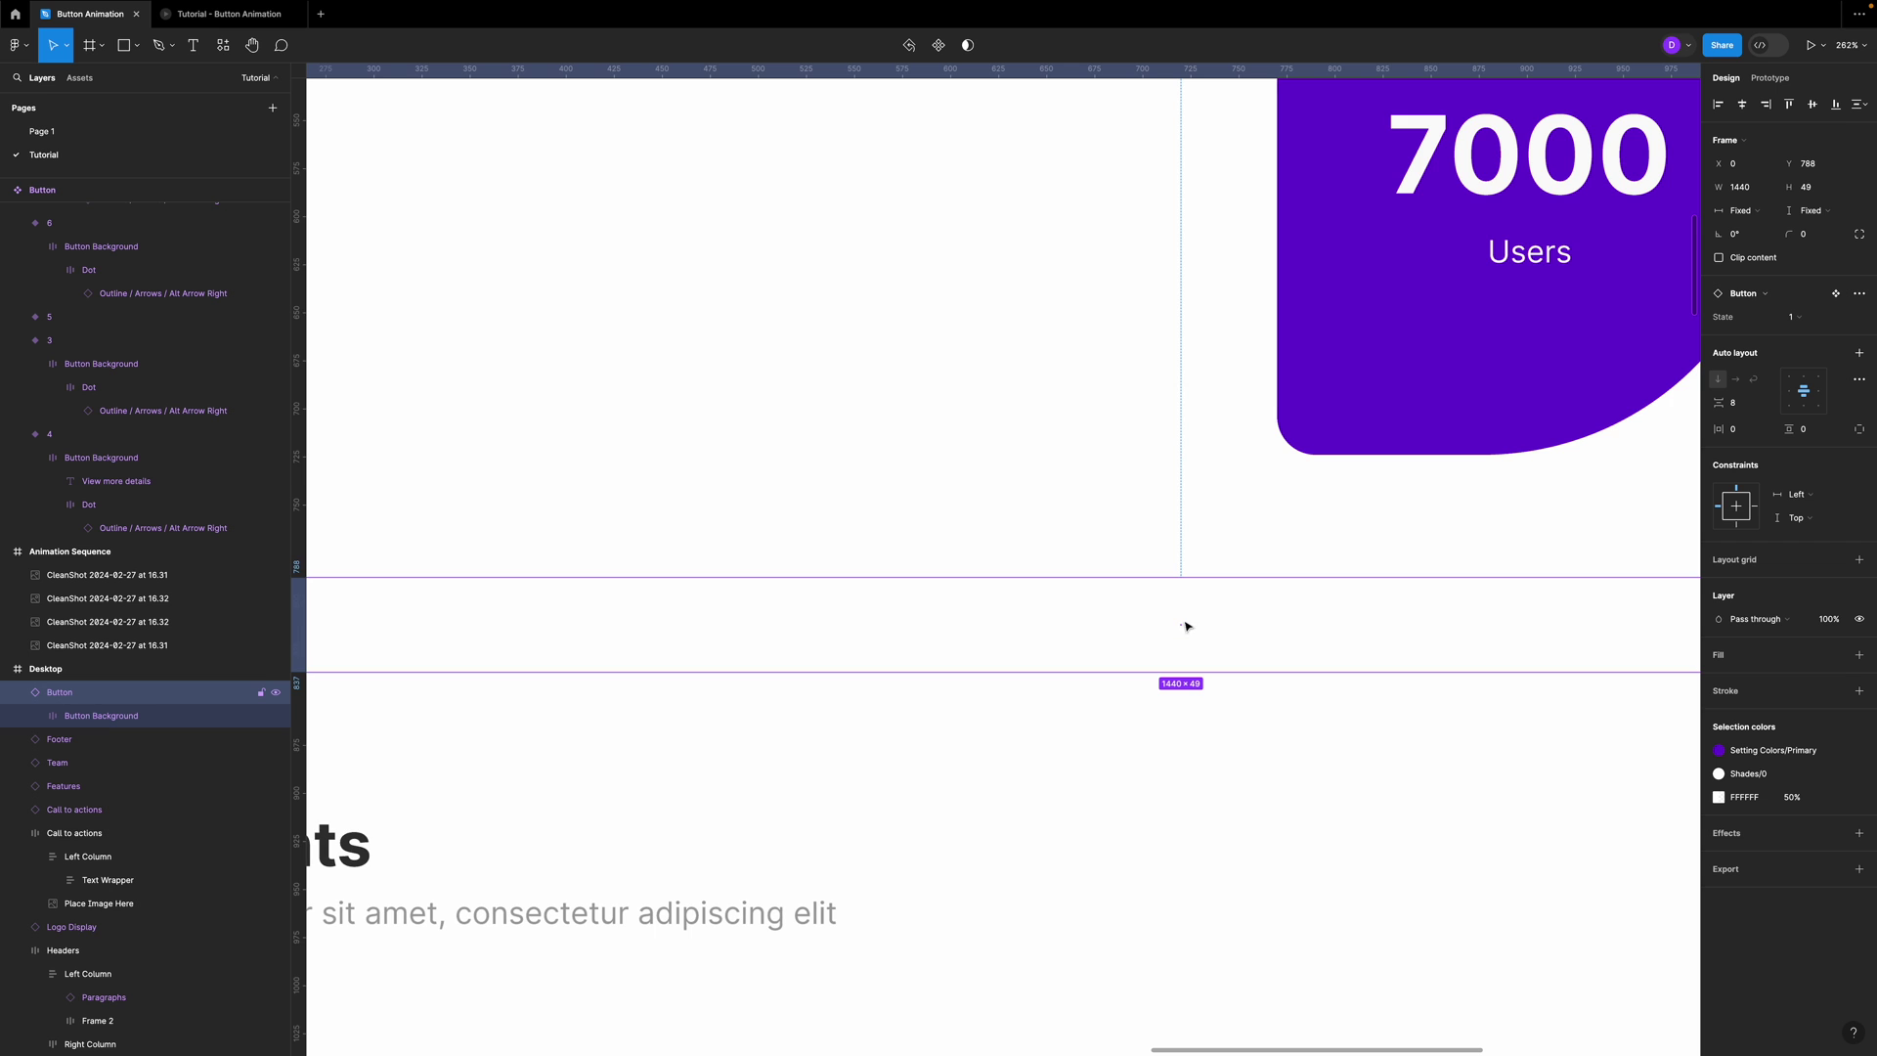
pyautogui.scroll(-10, 1194, 630)
pyautogui.hscroll(-5, 1194, 630)
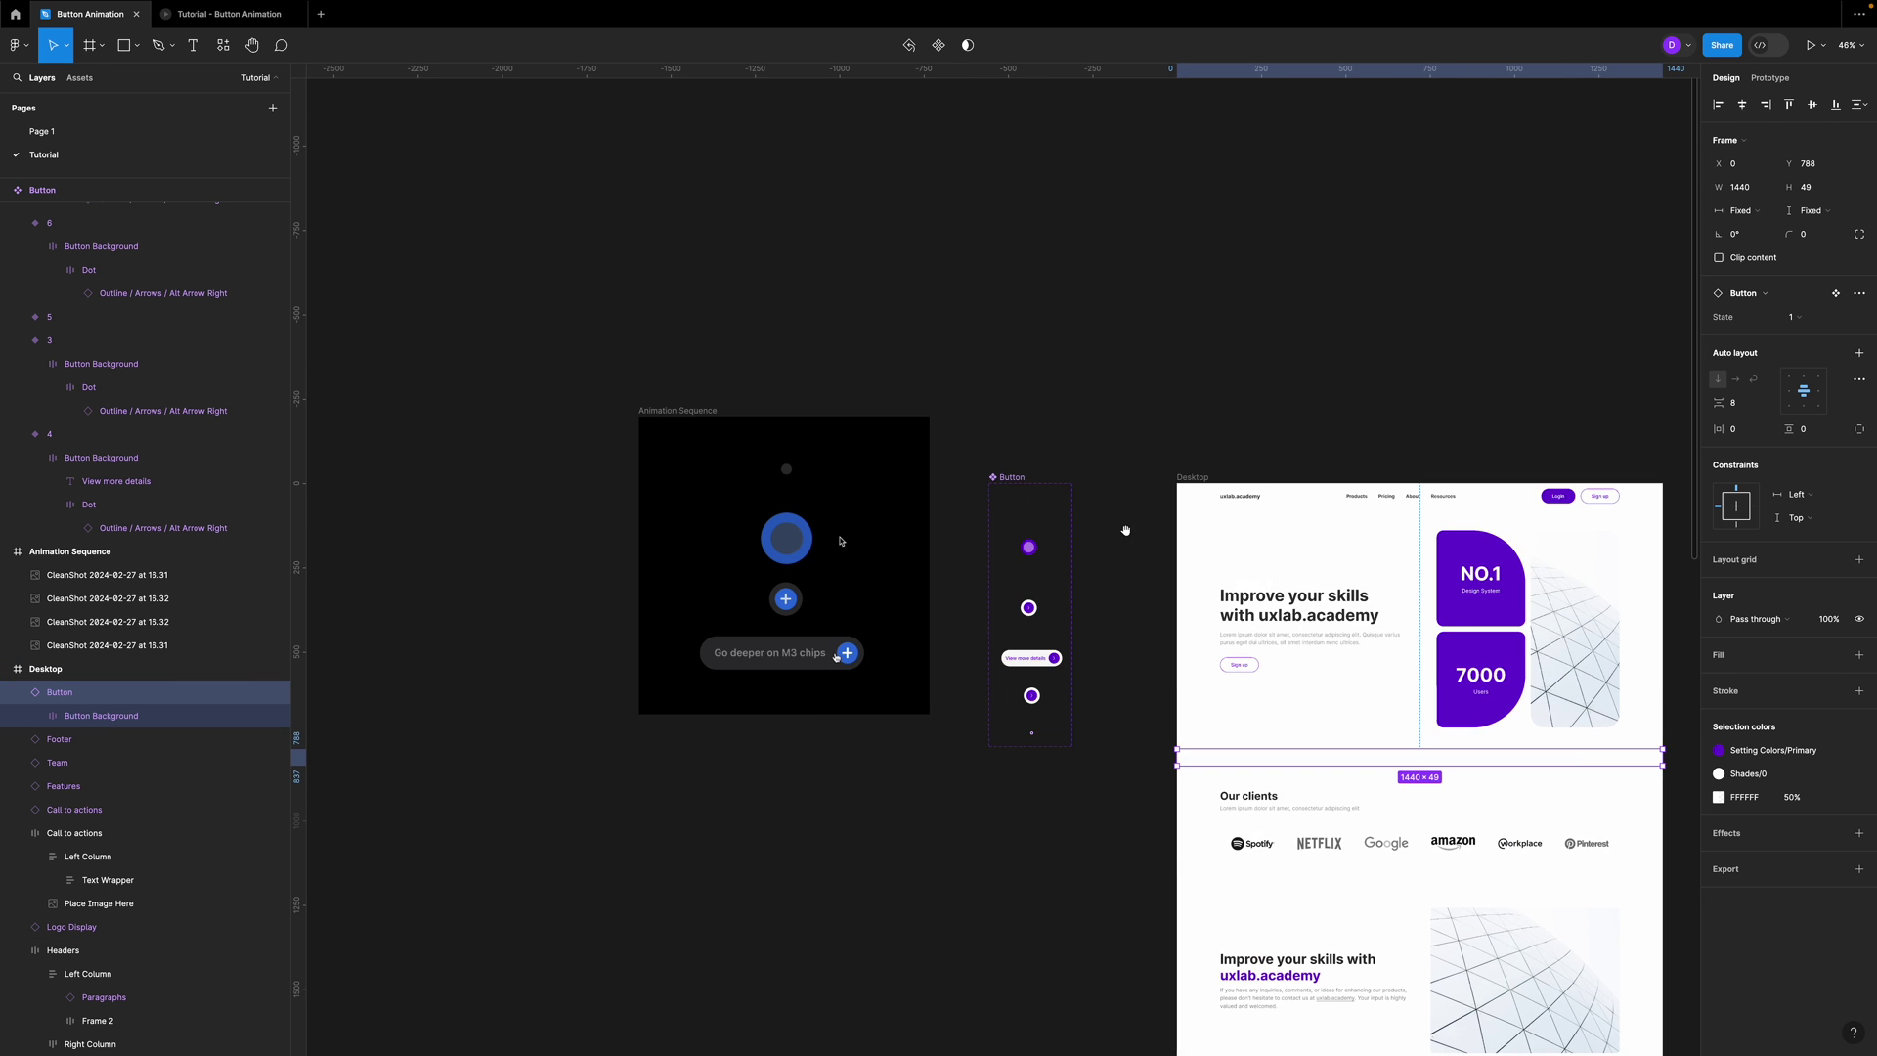
pyautogui.scroll(8, 1029, 504)
pyautogui.scroll(5, 1028, 504)
pyautogui.doubleClick(1077, 490)
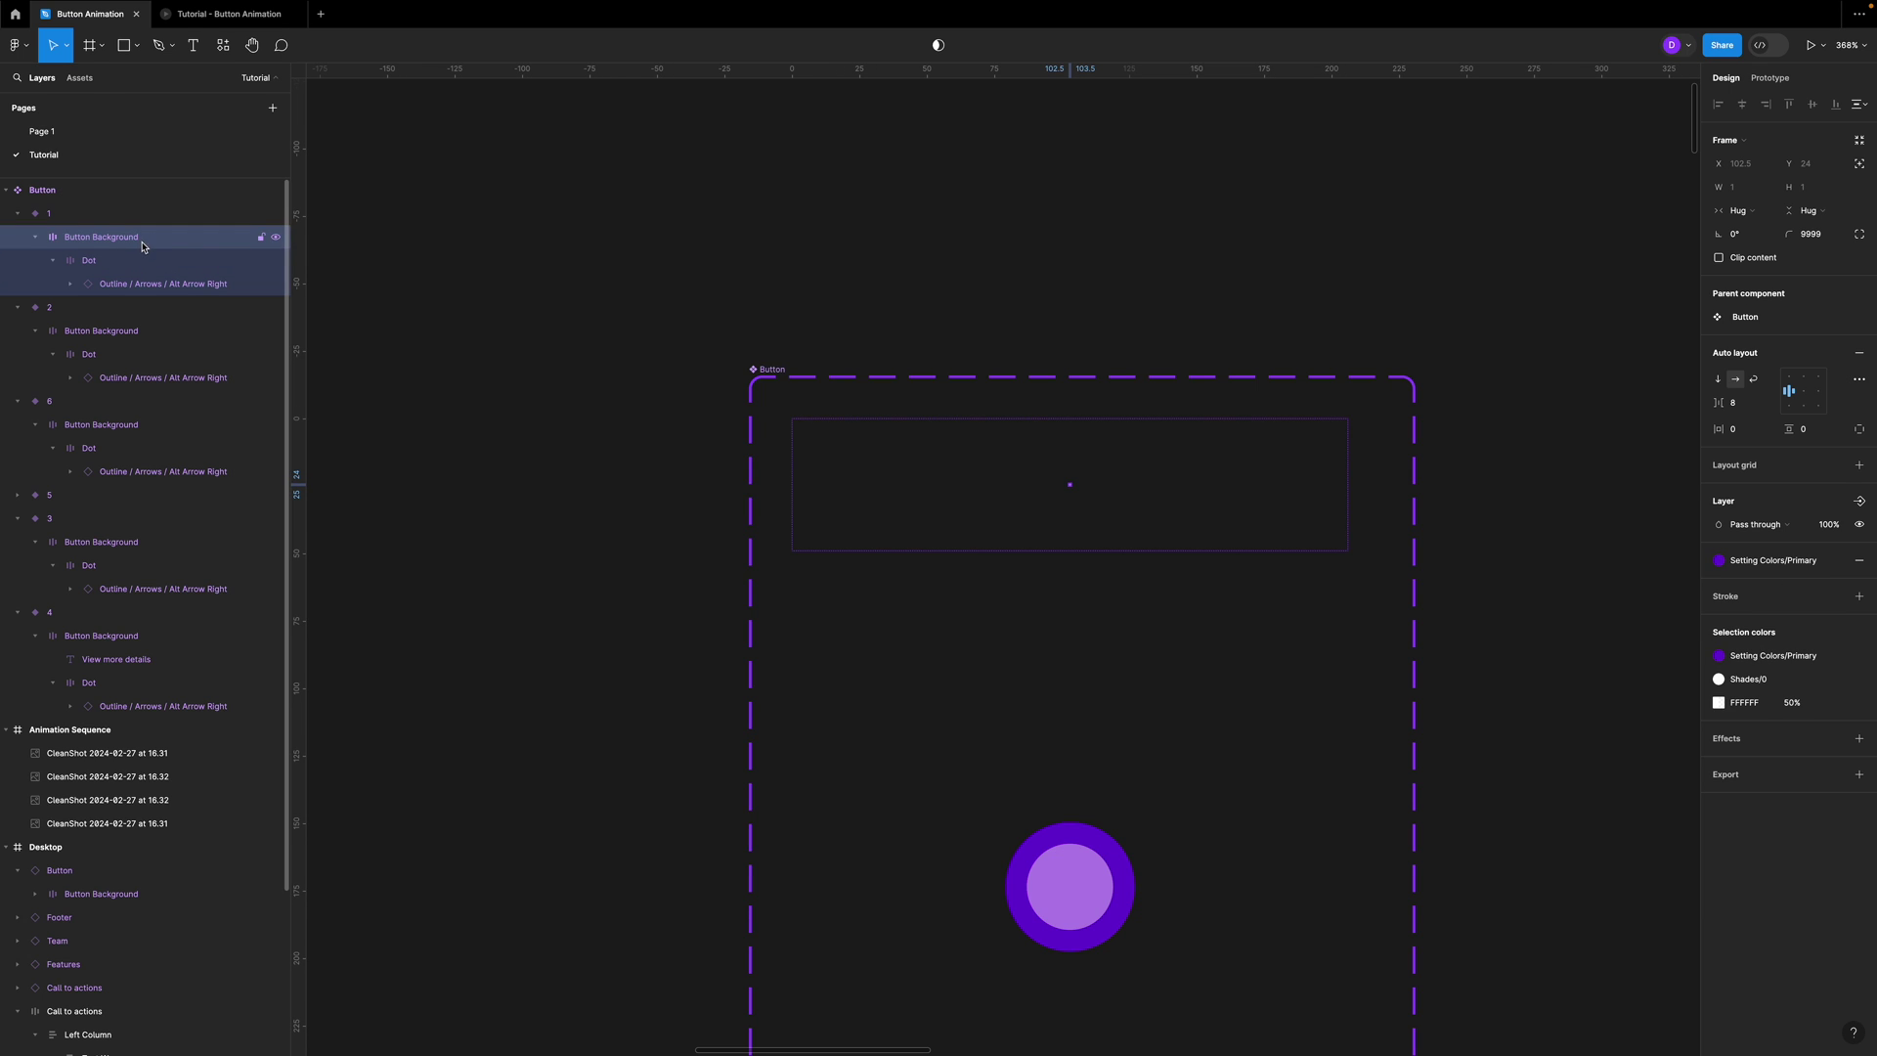
pyautogui.click(1834, 524)
pyautogui.click(1255, 215)
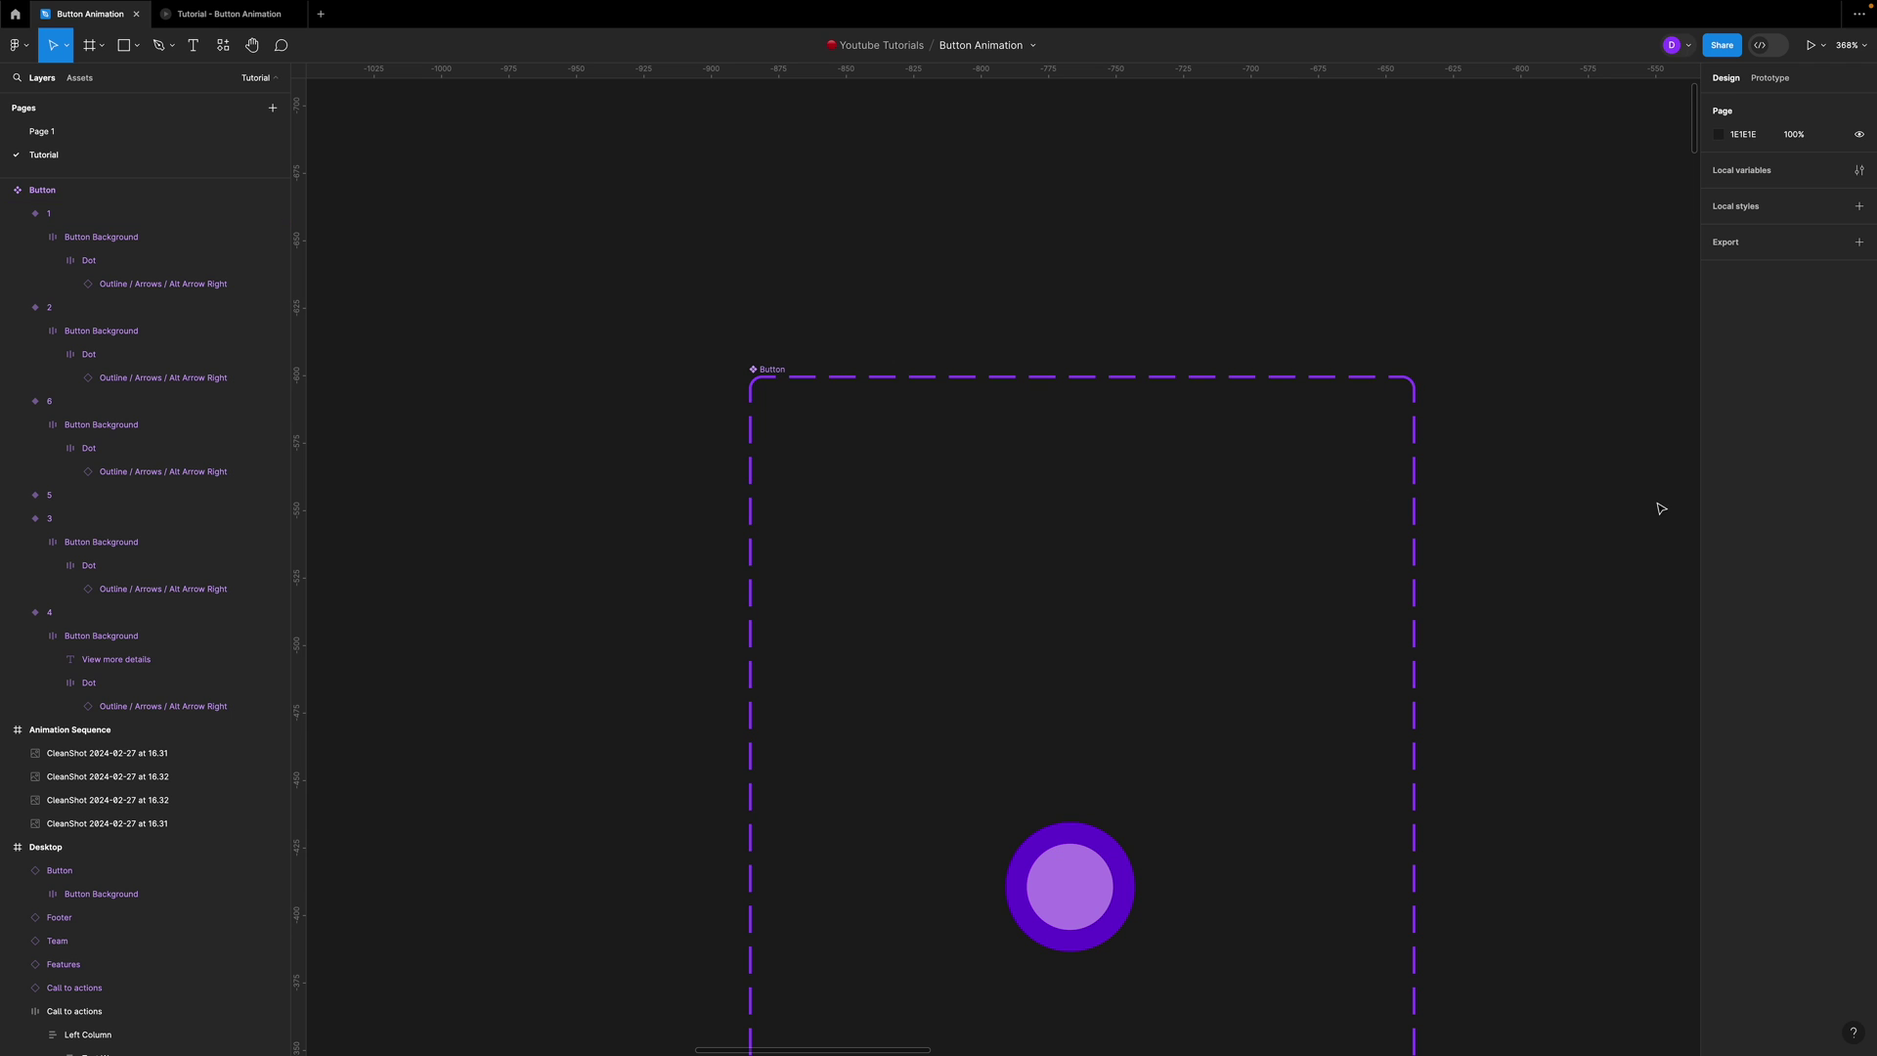
# - Preview the Desktop frame as a prototype and check the button area above the Our clients section
pyautogui.scroll(-10, 1030, 591)
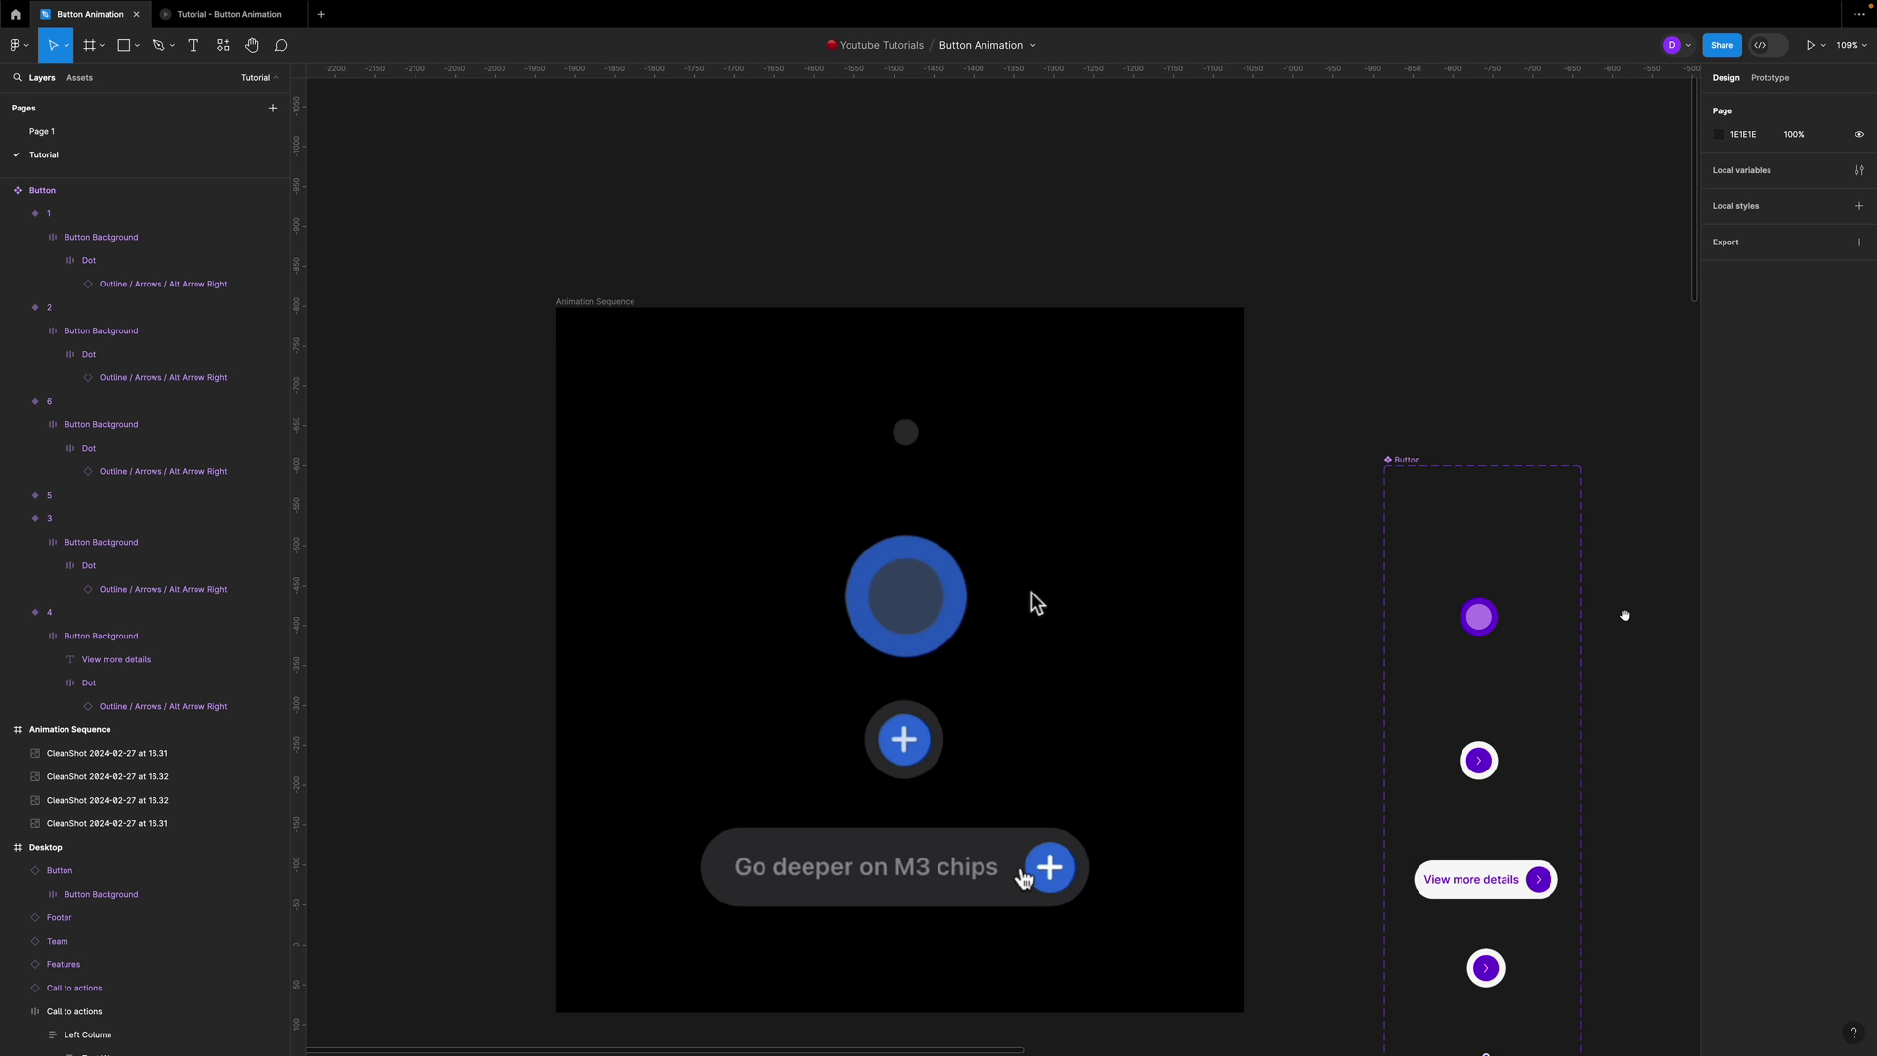
pyautogui.hscroll(10, 1076, 597)
pyautogui.scroll(-5, 1076, 596)
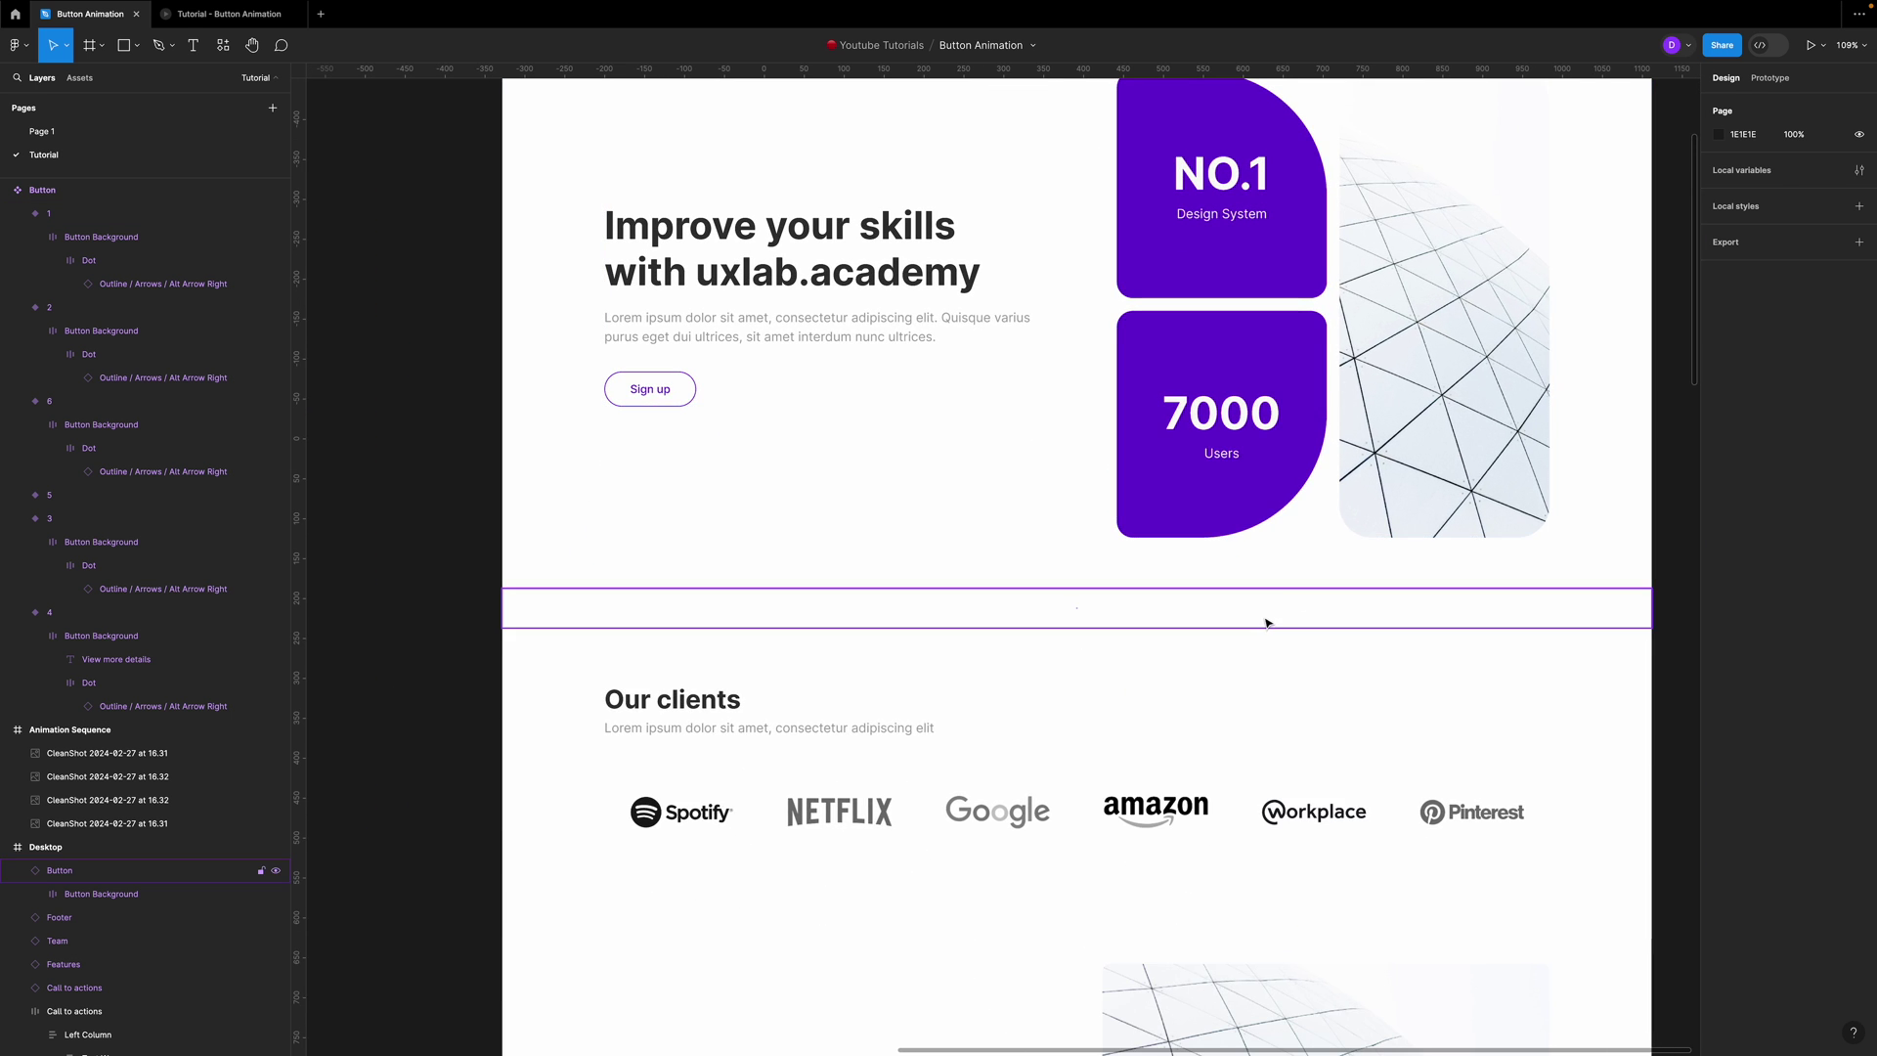
pyautogui.scroll(3, 1267, 623)
pyautogui.click(518, 172)
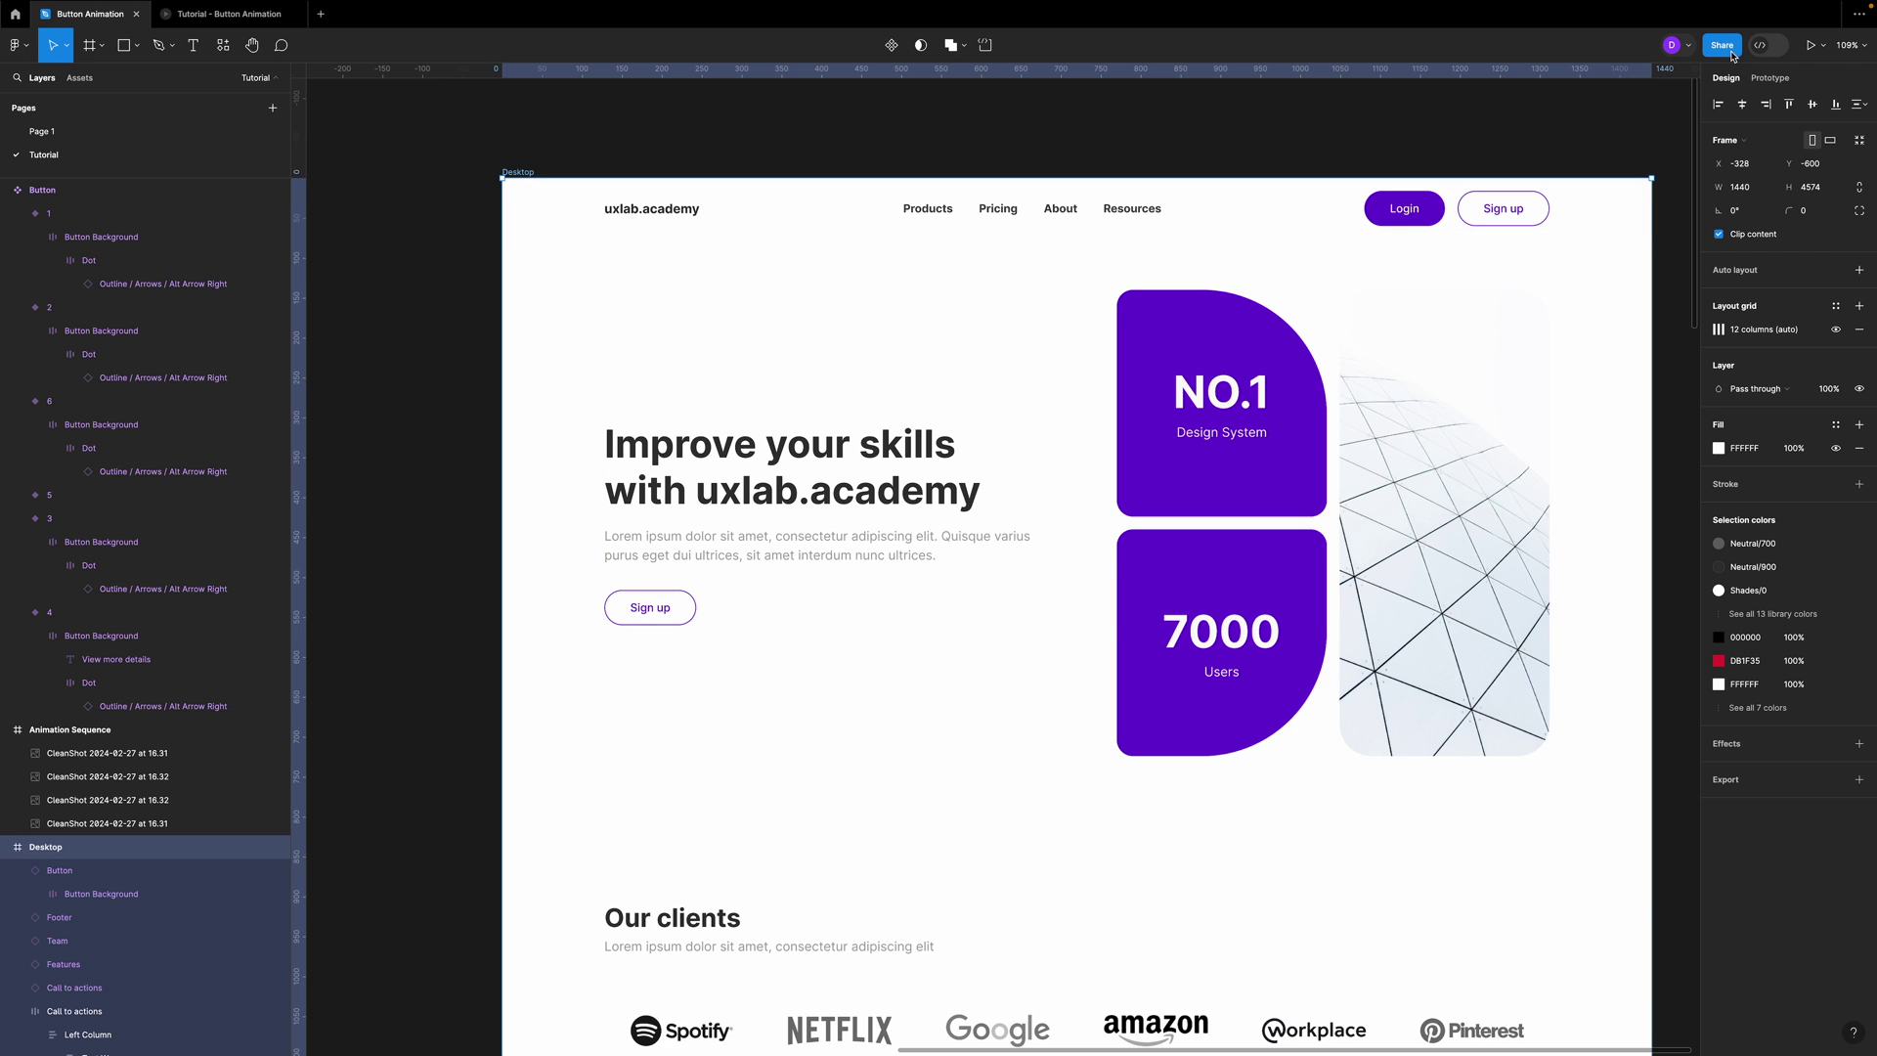
pyautogui.click(1810, 45)
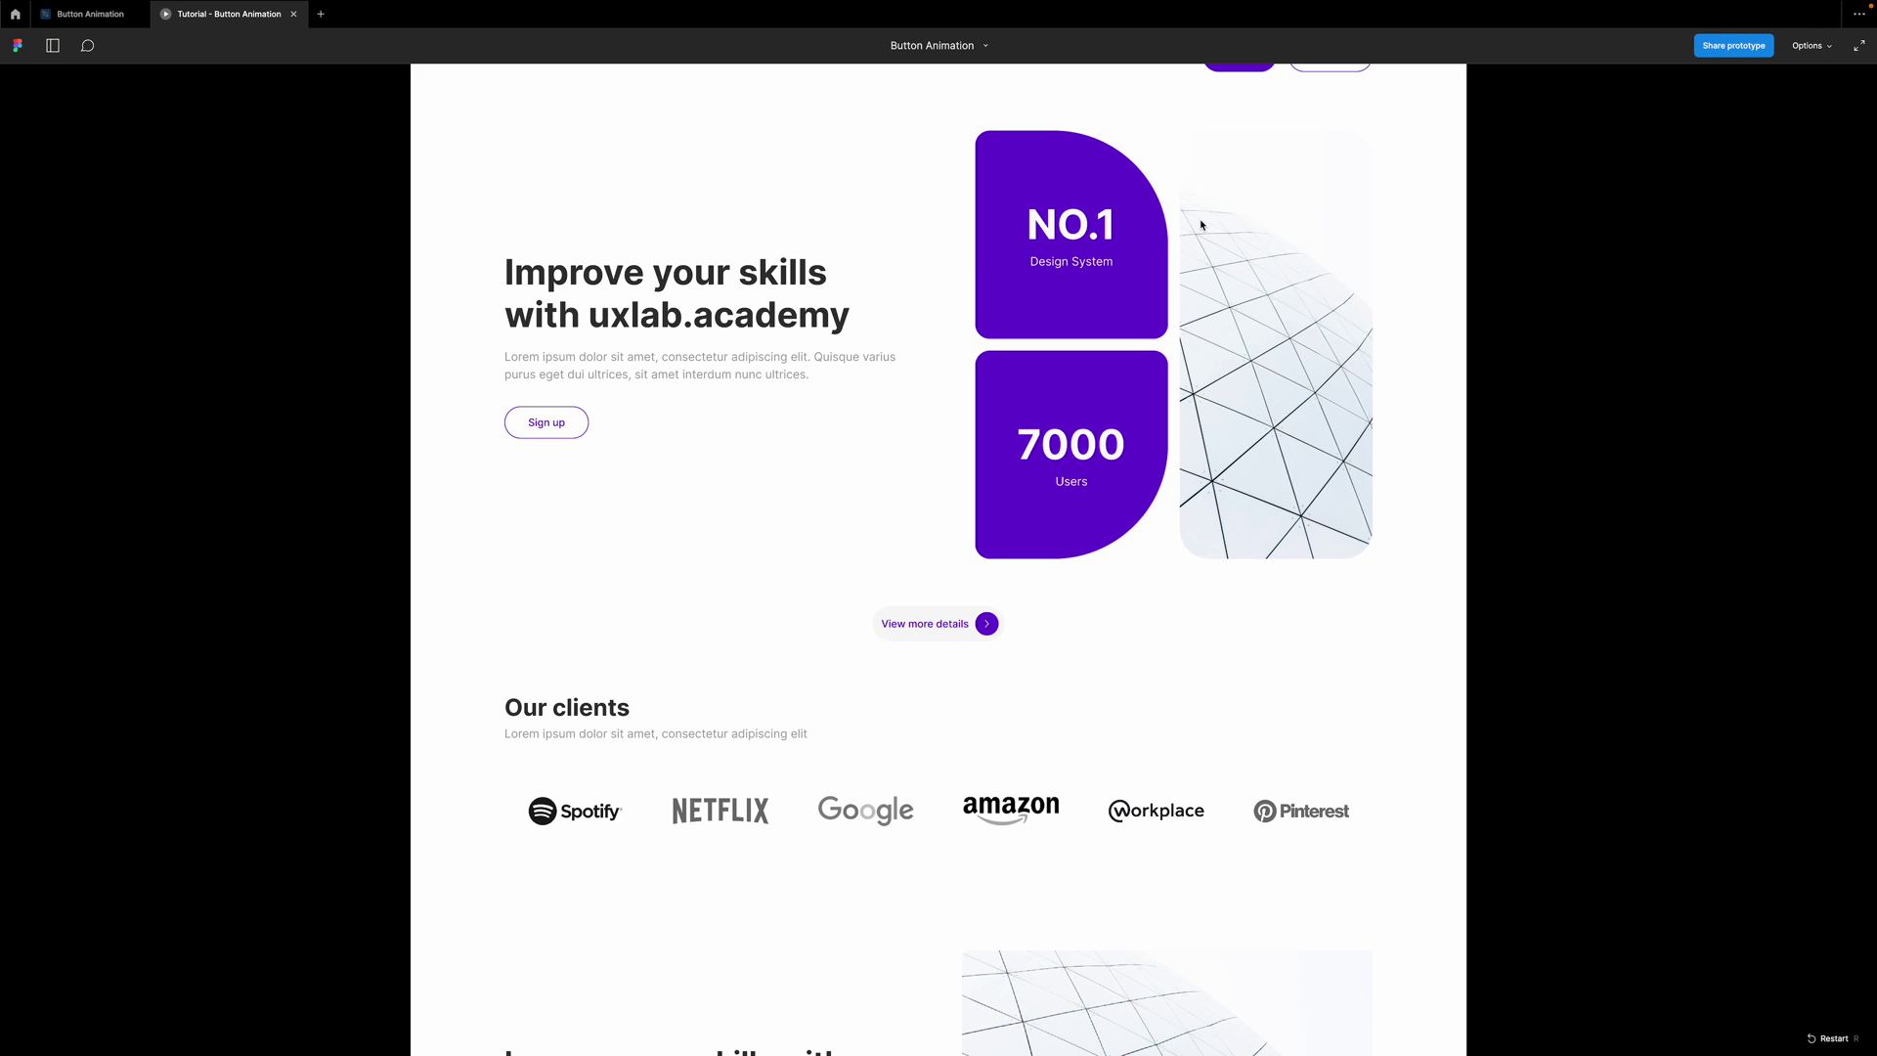
pyautogui.scroll(-3, 1164, 221)
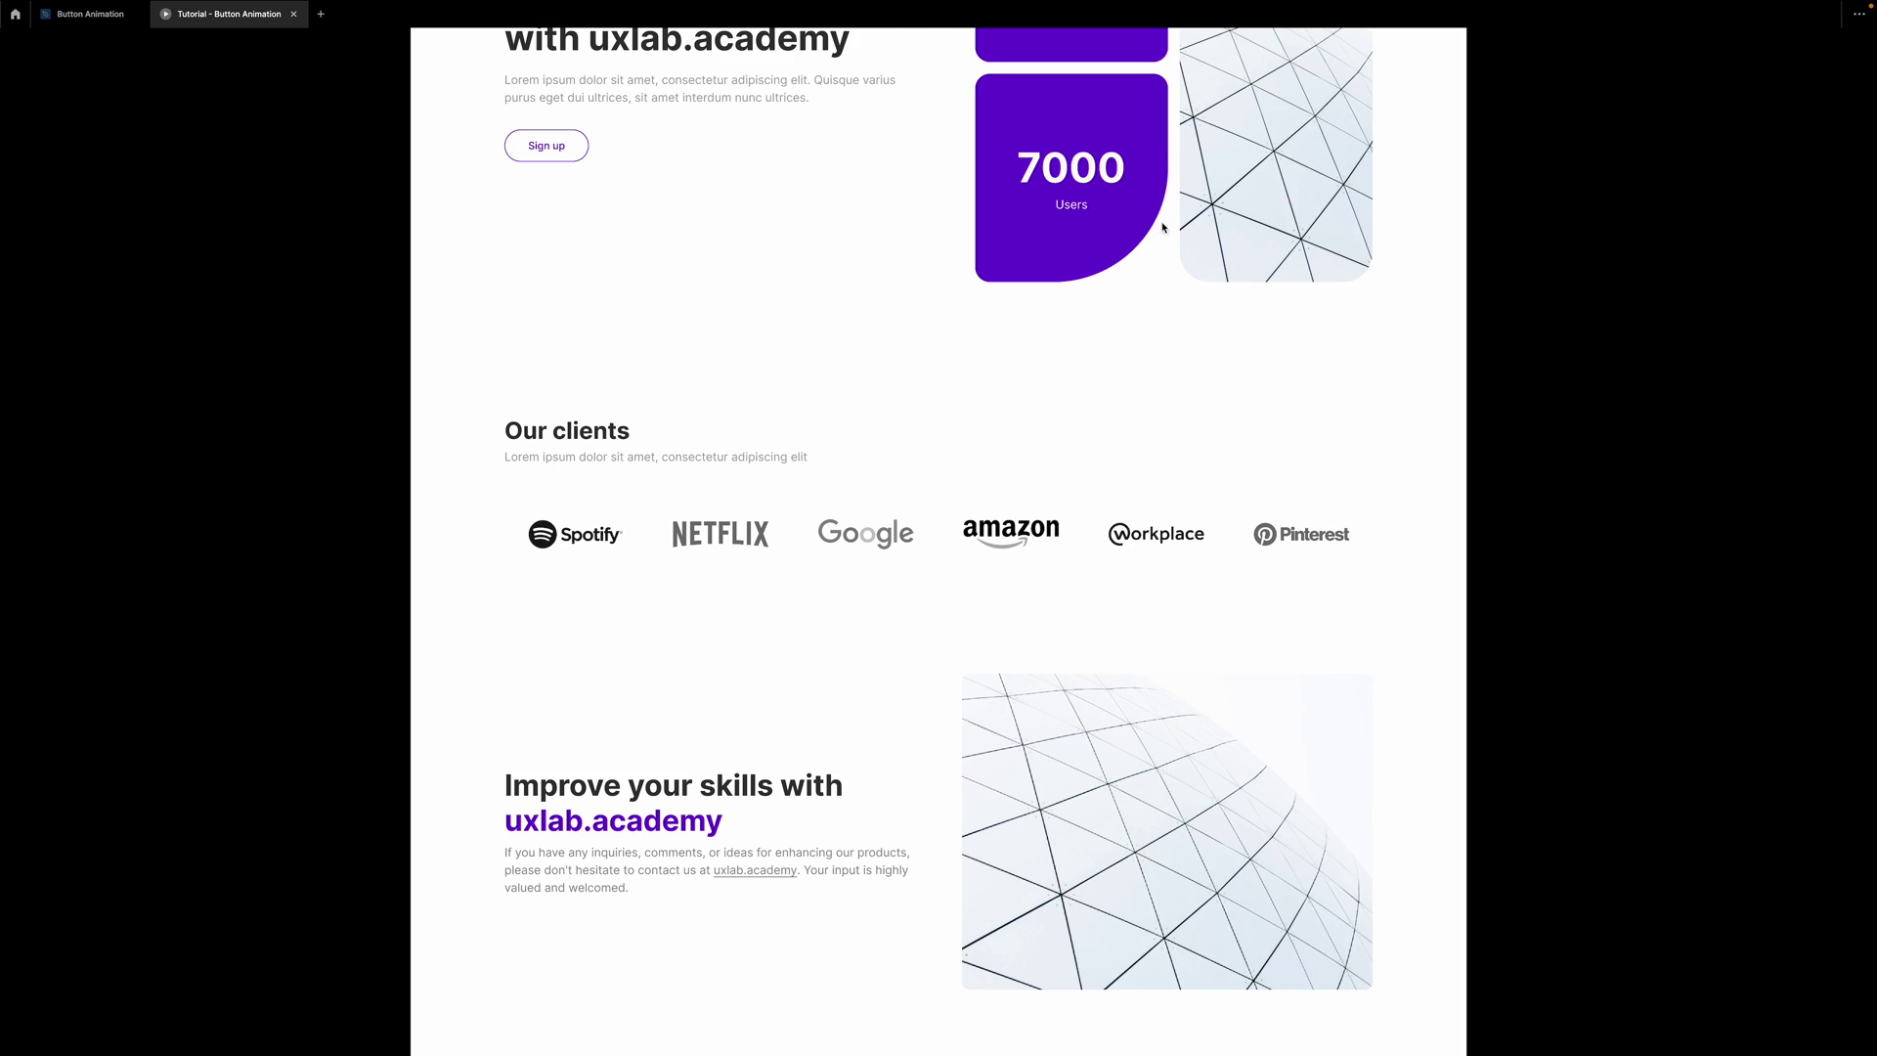